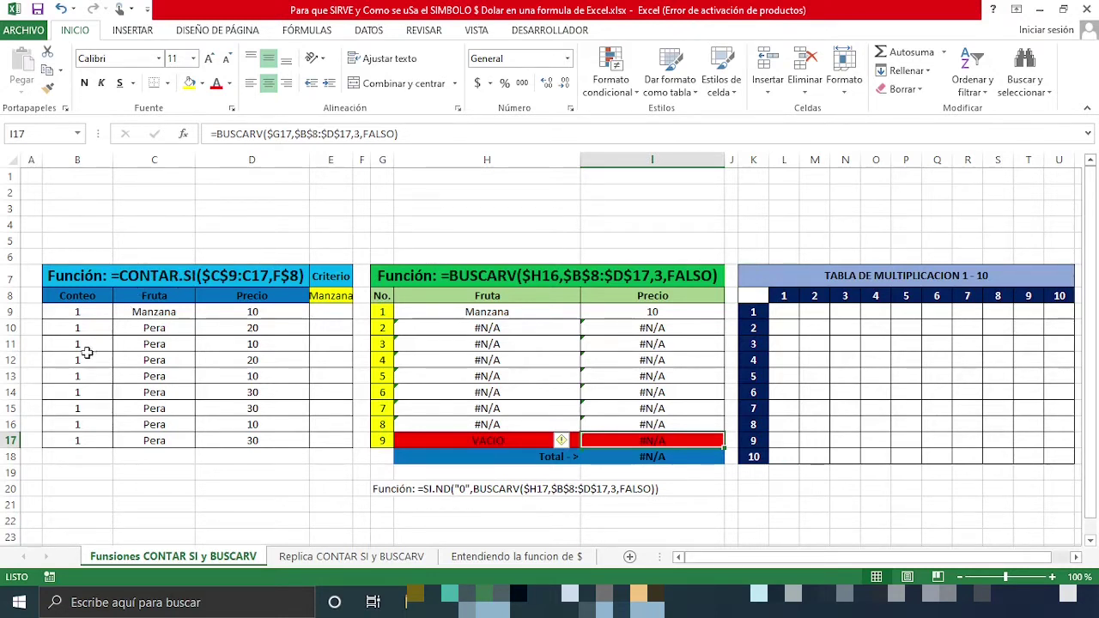
Change the search criterion in cell E8 to Pera
click(87, 311)
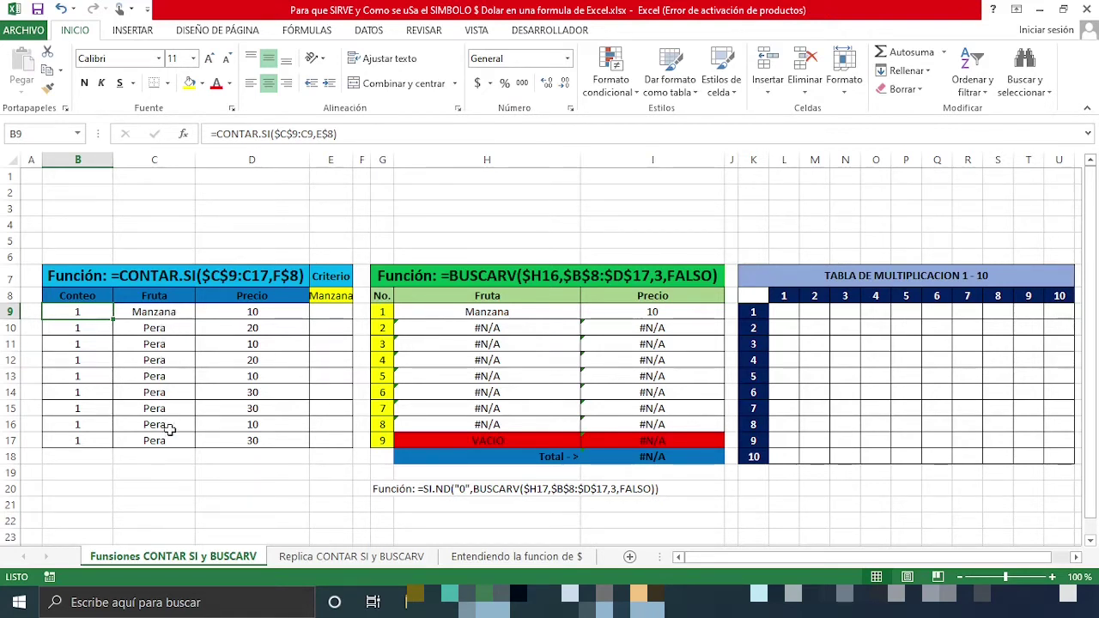
click(333, 296)
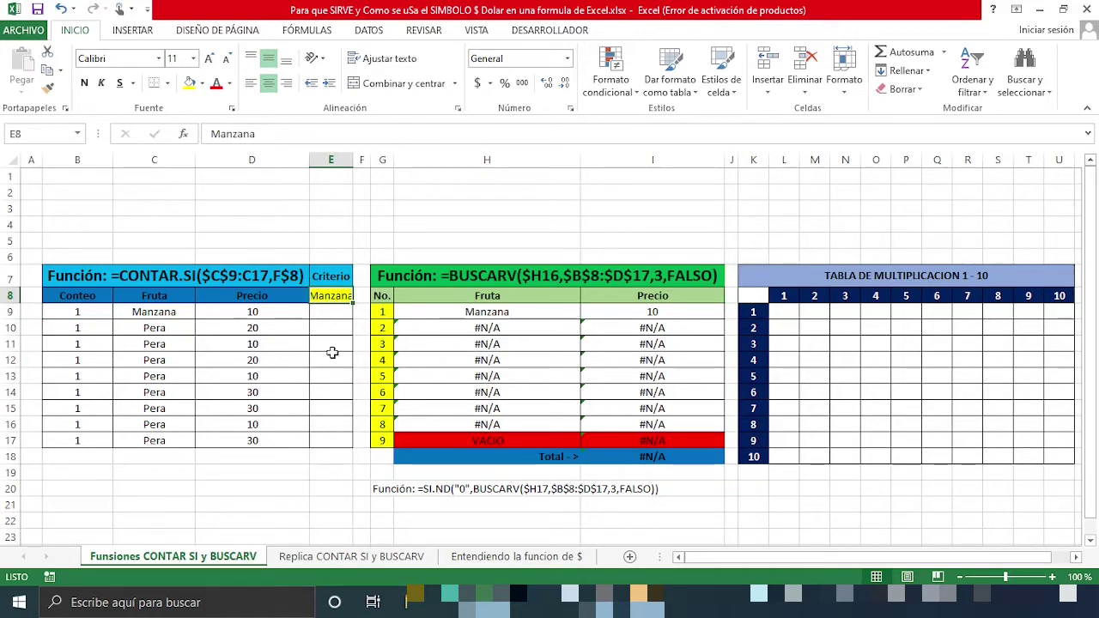
text(P)
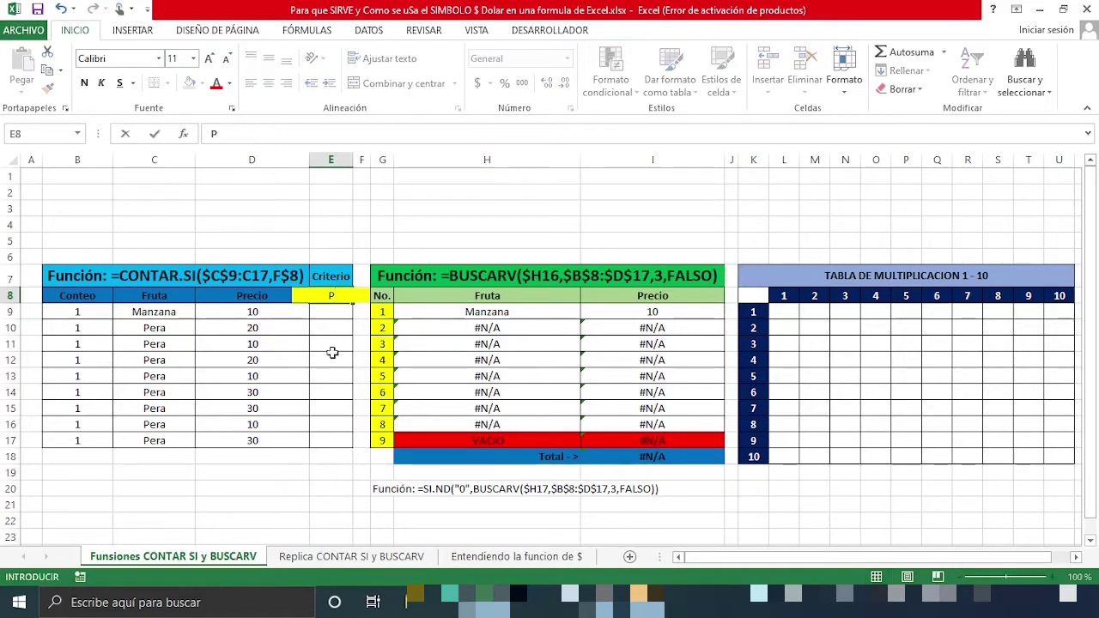
text(ero)
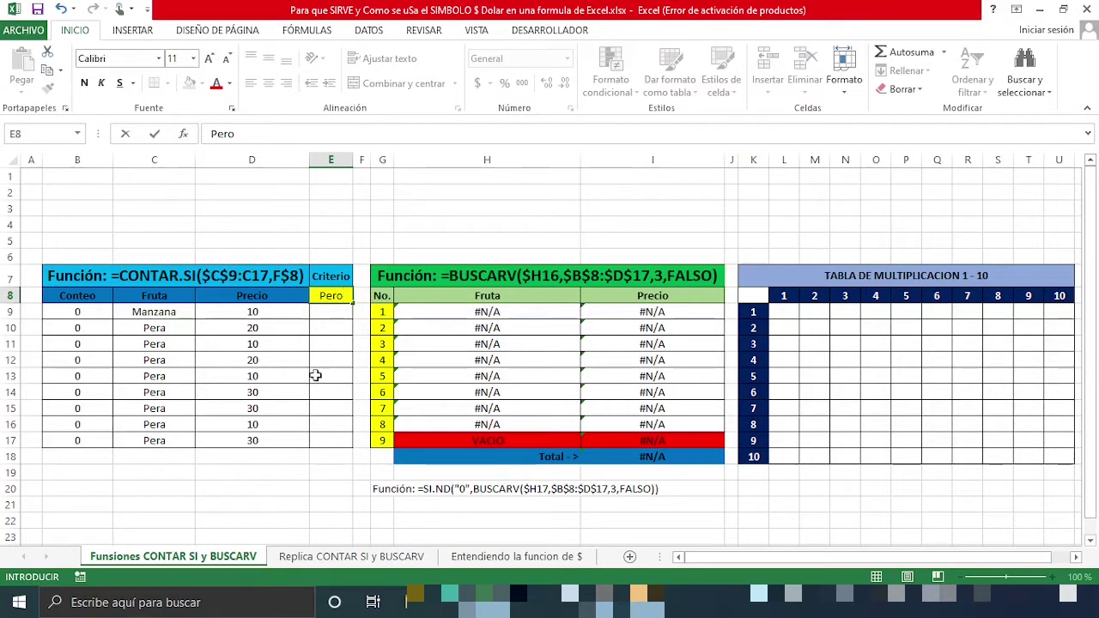
key(BackSpace)
text(a)
key(Return)
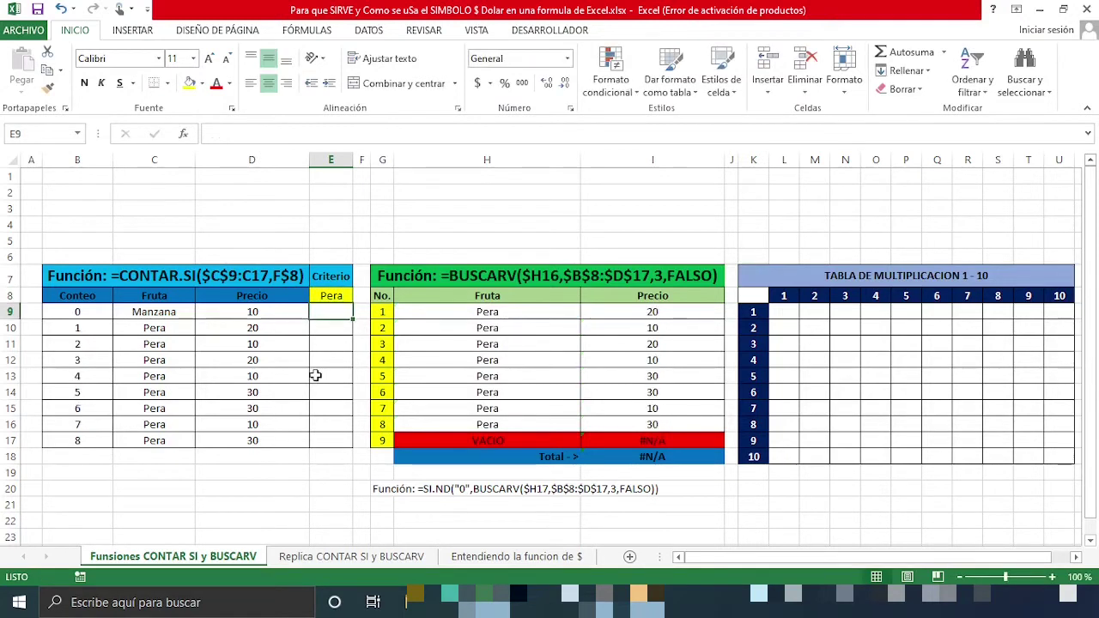
Examine the Fruta entries one by one from C10 down to C17 against their Conteo numbers
click(174, 325)
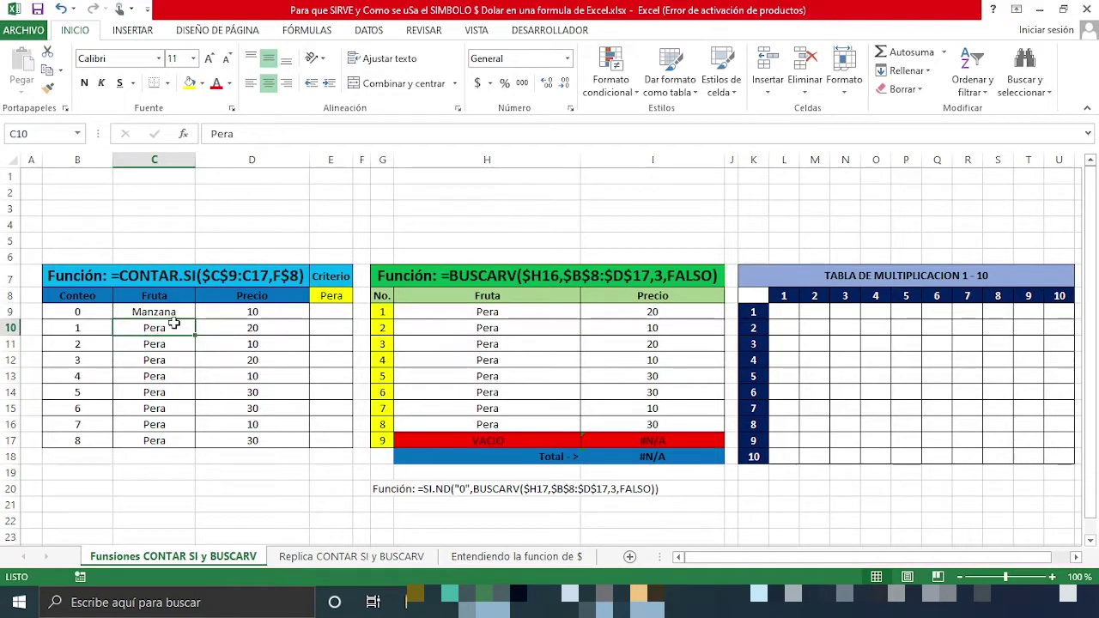
key(Down)
key(Down)
key(Down)
key(Down)
key(Down)
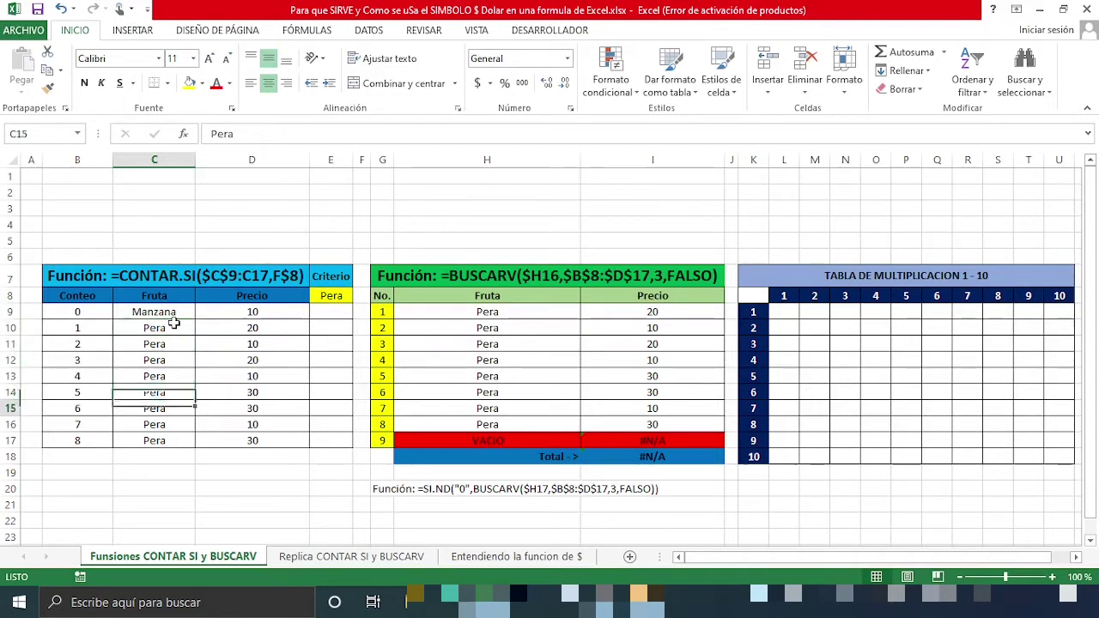
key(Down)
key(Down)
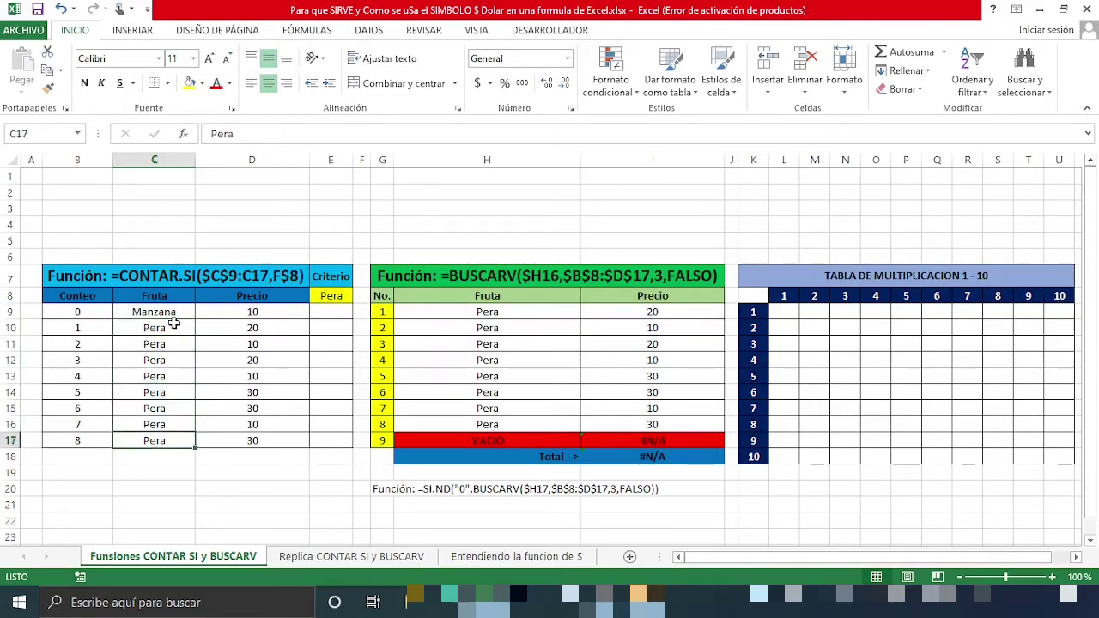
Set the criterion in cell E8 back to Manzana
click(333, 295)
text(M)
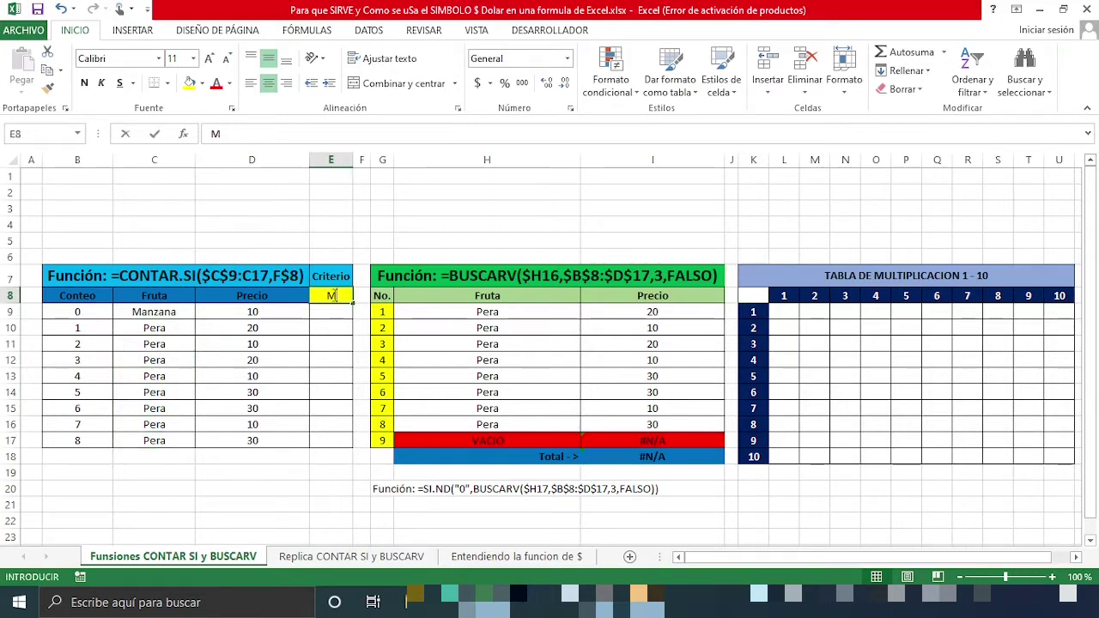
text(anzana)
key(ctrl+Return)
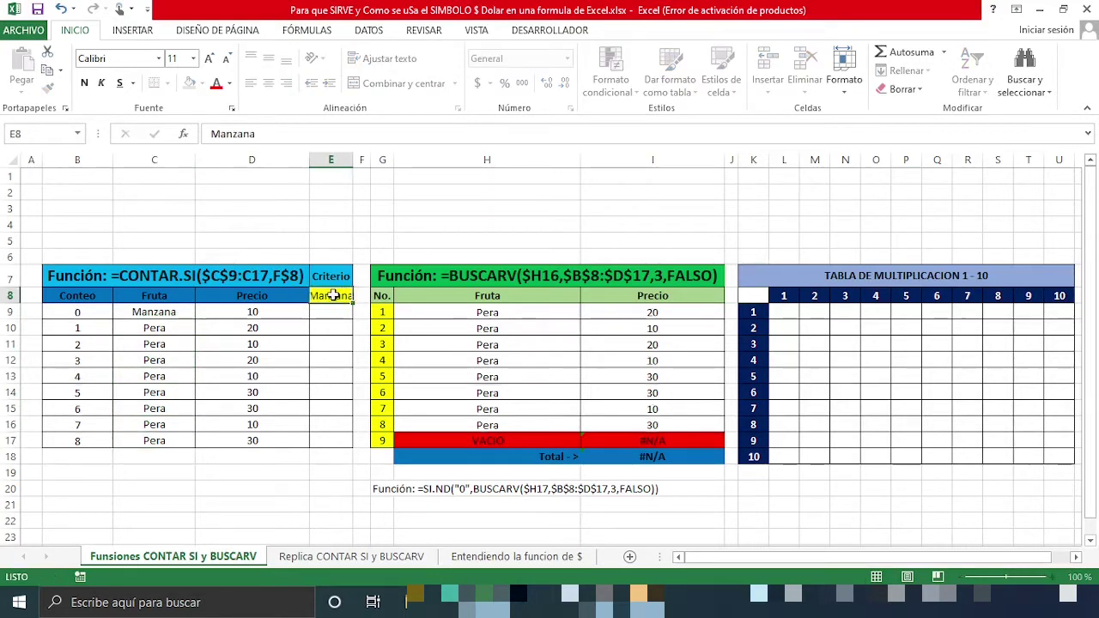
key(Down)
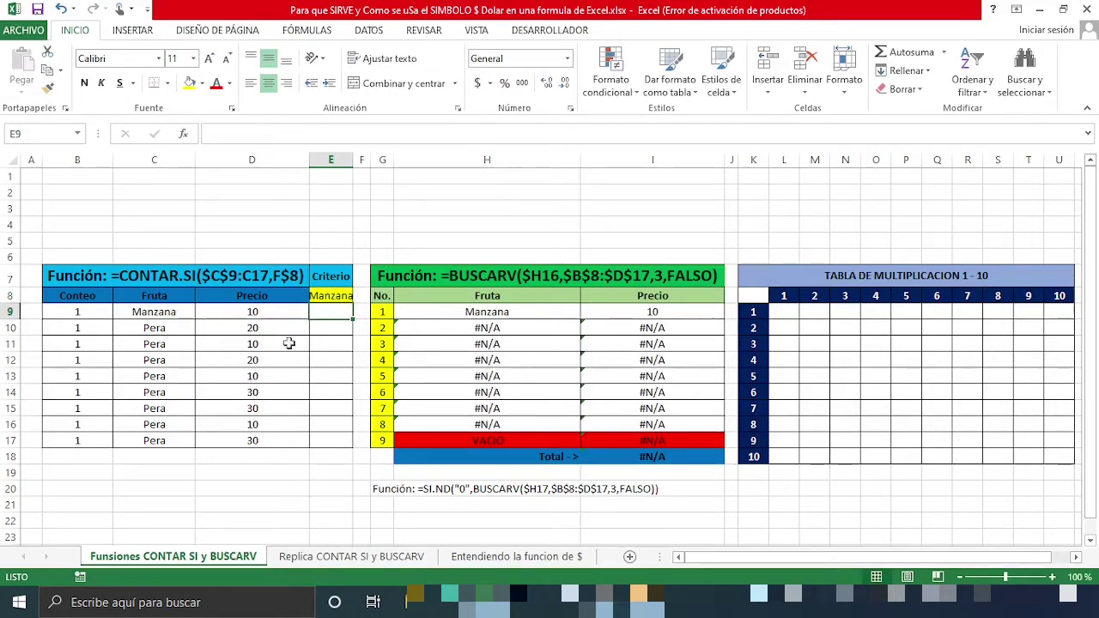
Inspect the CONTAR.SI formula in B9, checking the dollar signs in its range, and leave it unedited
click(78, 314)
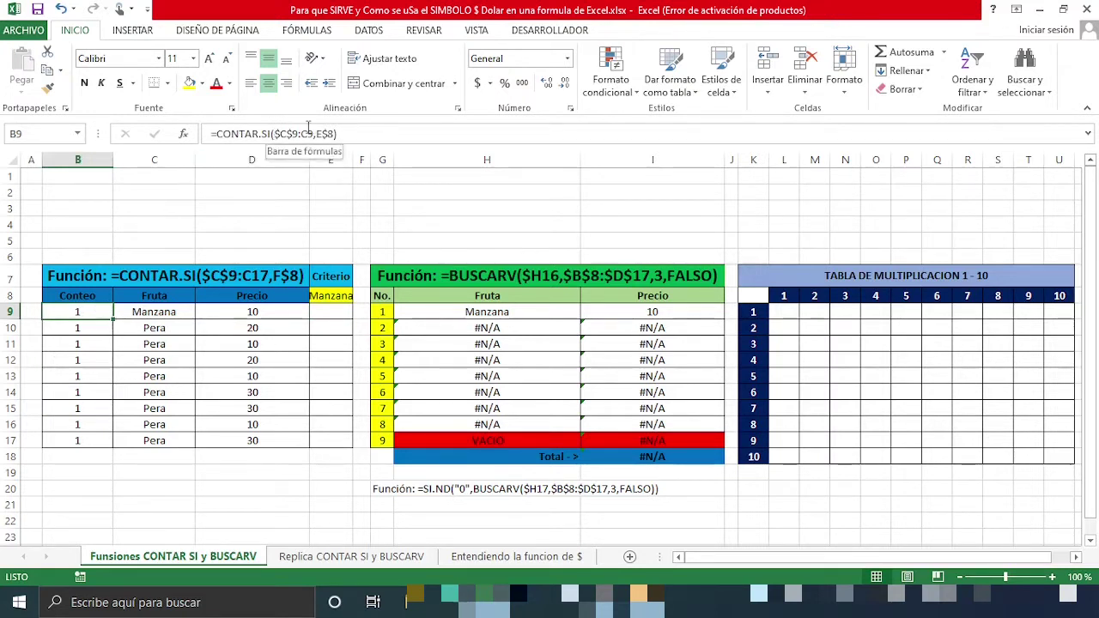
click(277, 134)
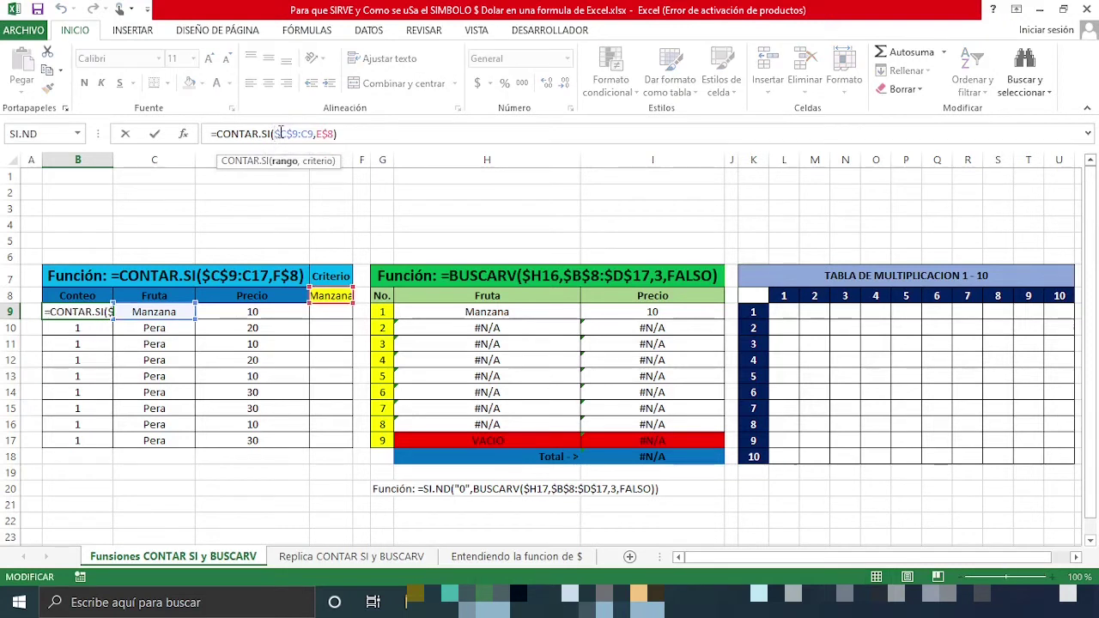
click(304, 134)
key(Escape)
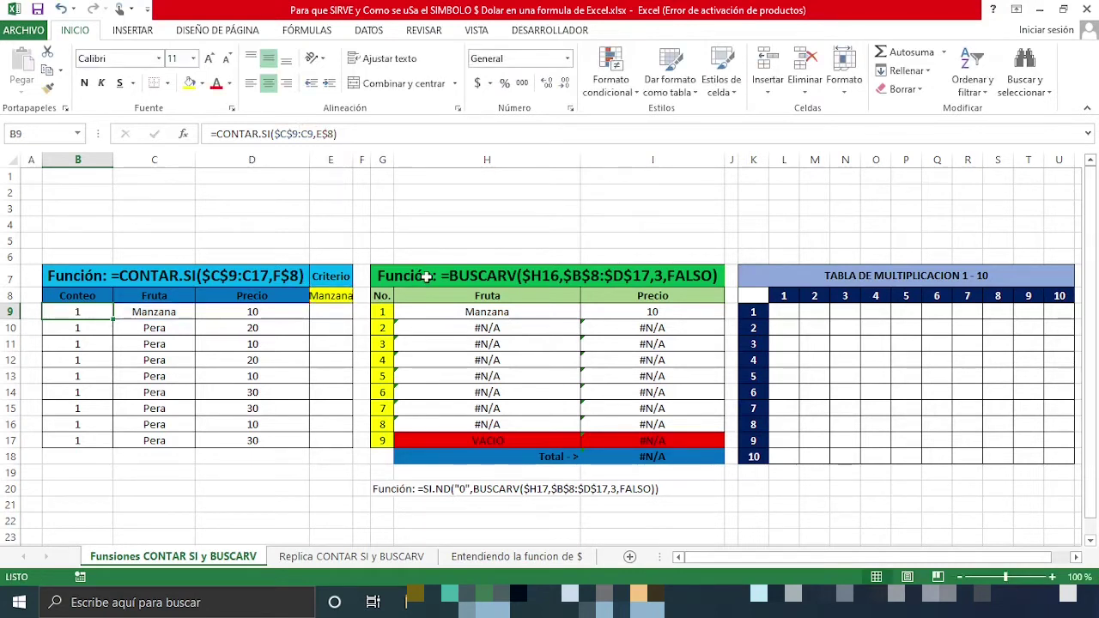
Examine the BUSCARV formula in the green table header and in the first Fruta and Precio cells, H9 and I9
click(428, 277)
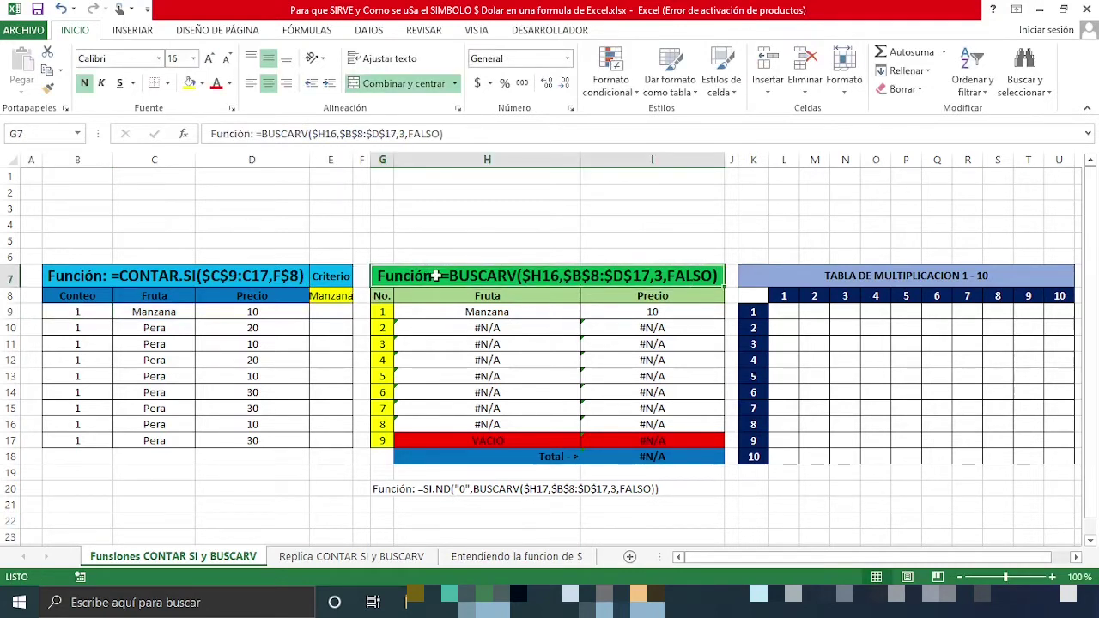
click(510, 314)
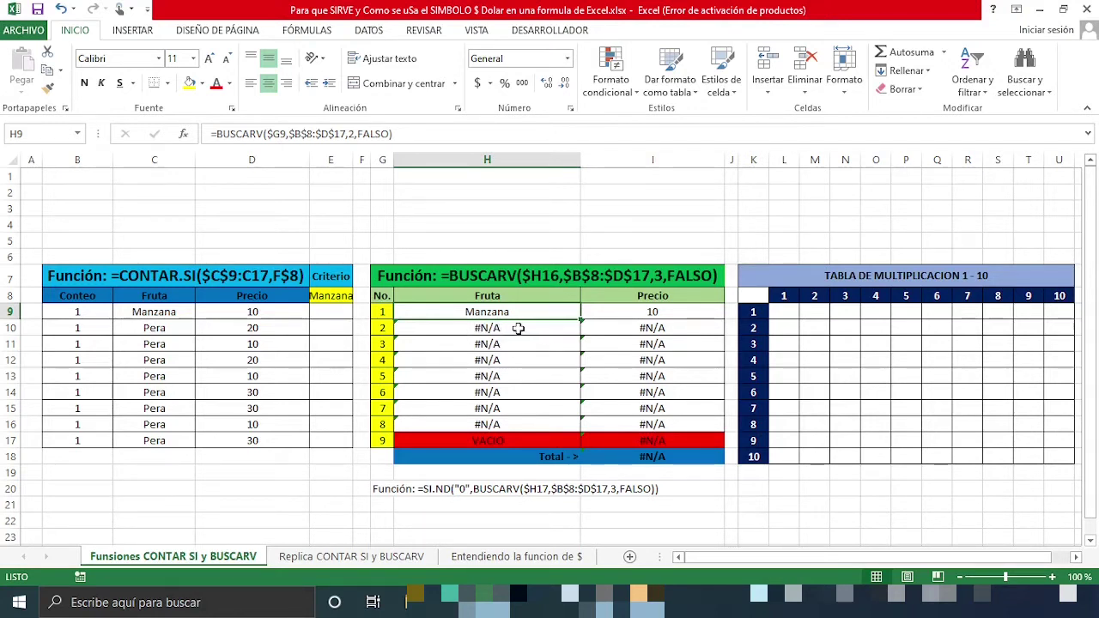
click(661, 312)
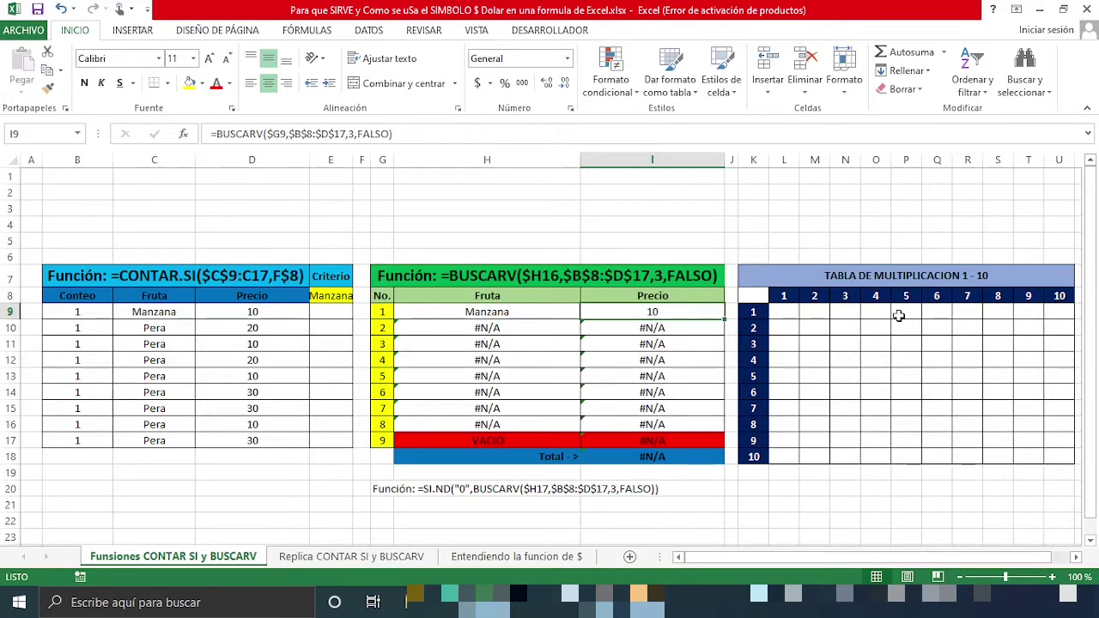
On the sheet "Entendiendo la funcion de $", enter 10 in both B7 and C7
click(540, 557)
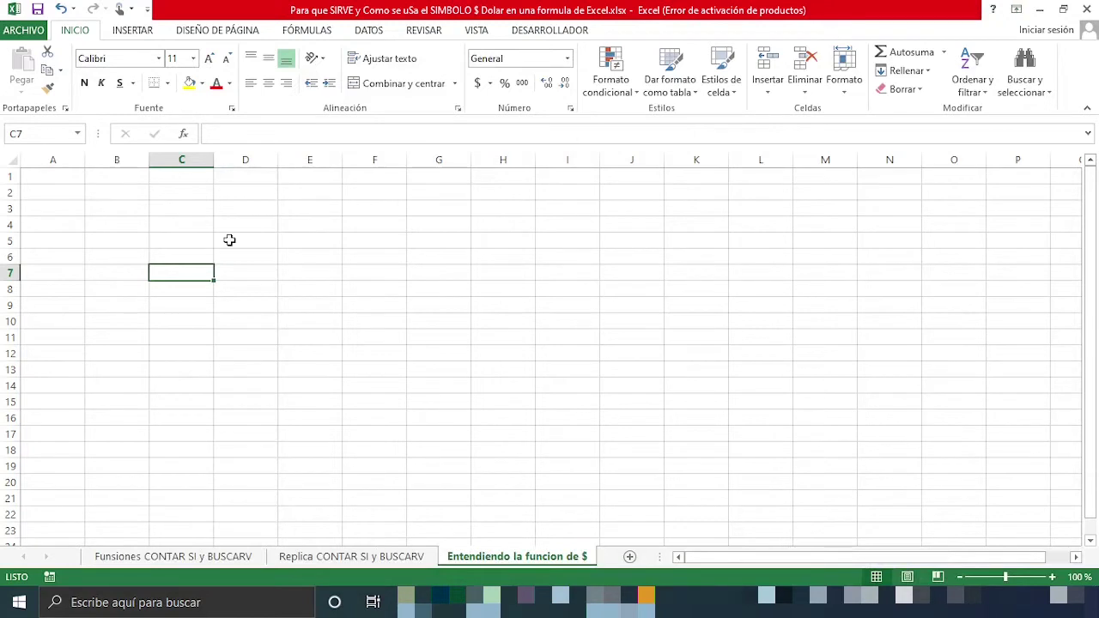
key(Left)
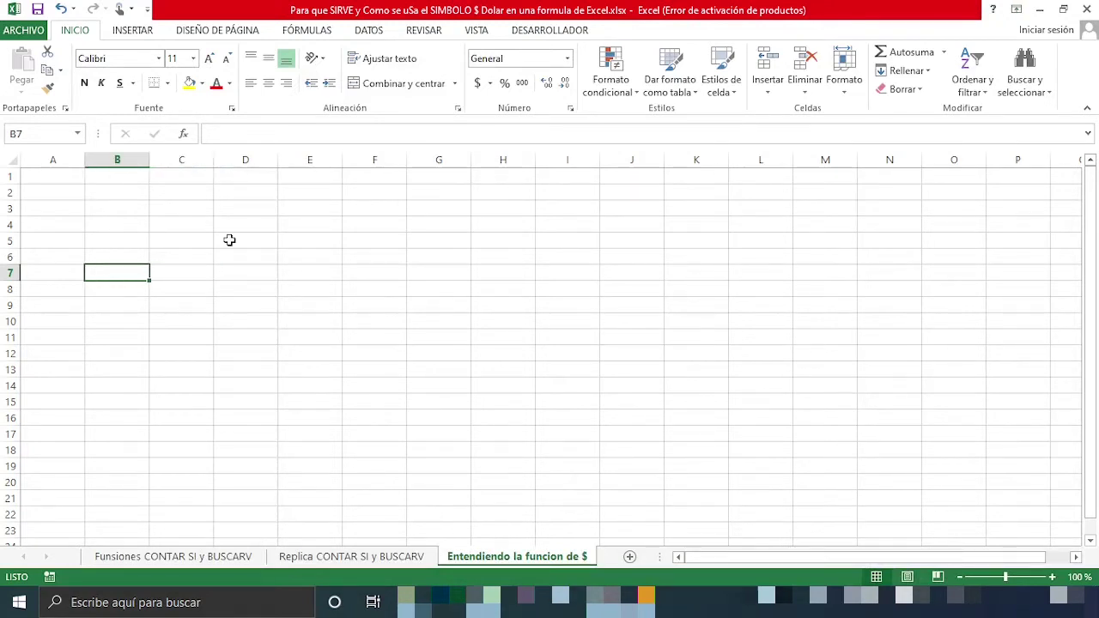
text(10)
key(Right)
text(10)
key(Right)
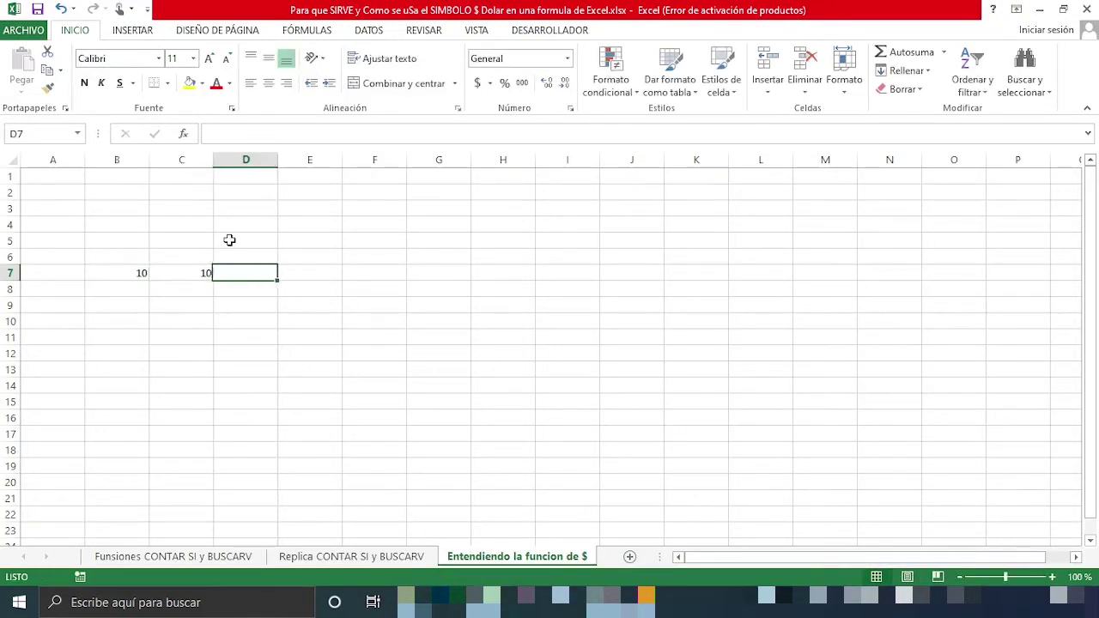
Enter the formula =SUMA(B7,C7) in cell D7
text(=)
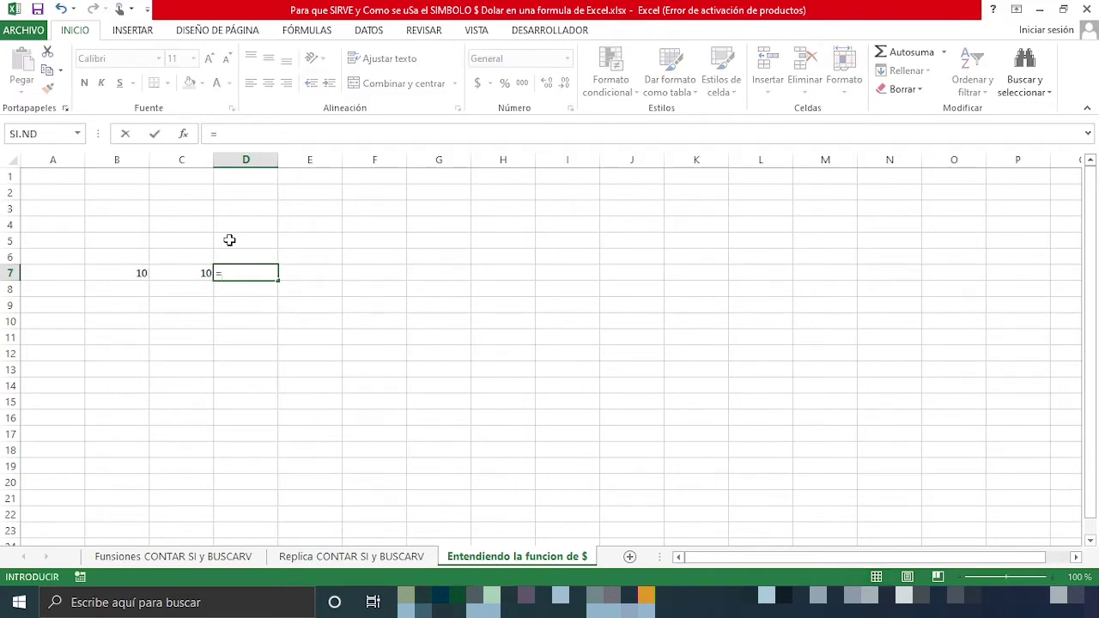
text(suma)
key(Tab)
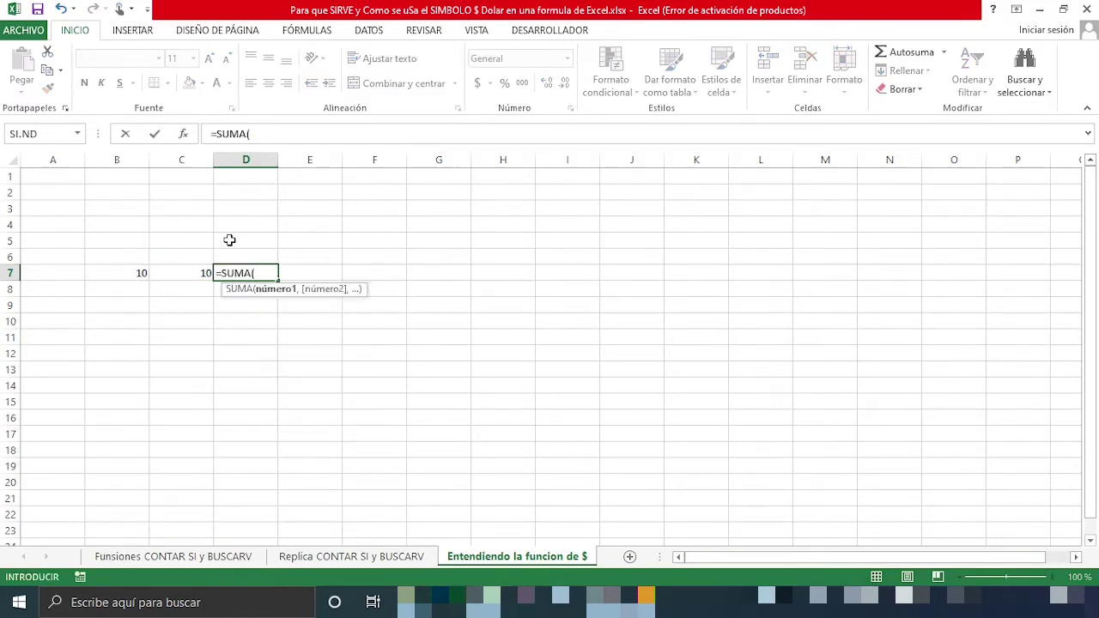
key(Left)
key(Left)
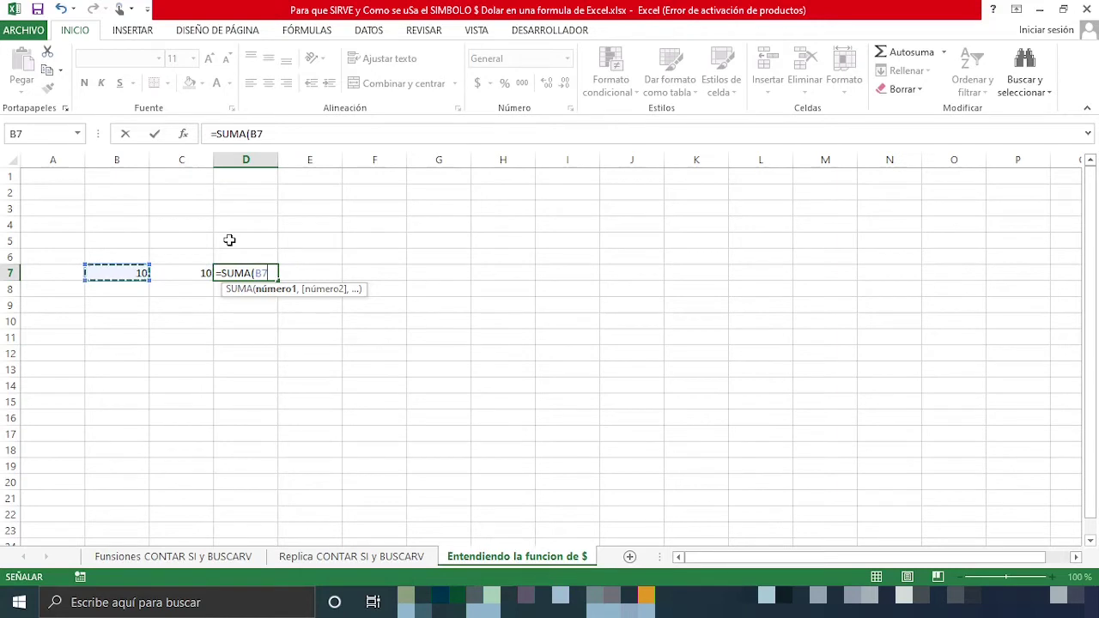
text(,)
key(Left)
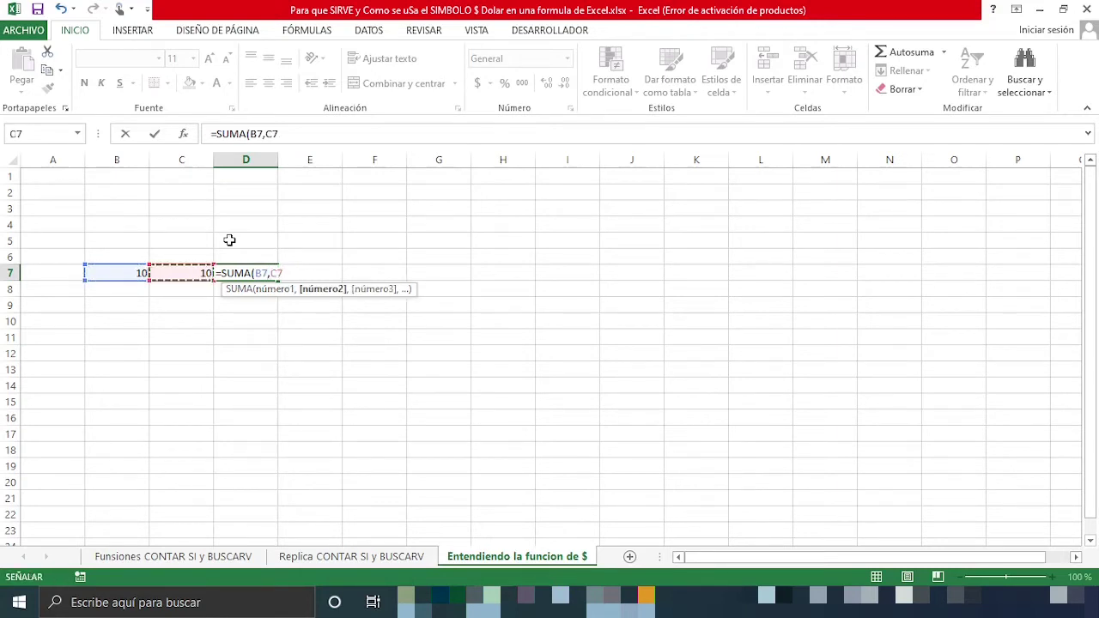
key(Return)
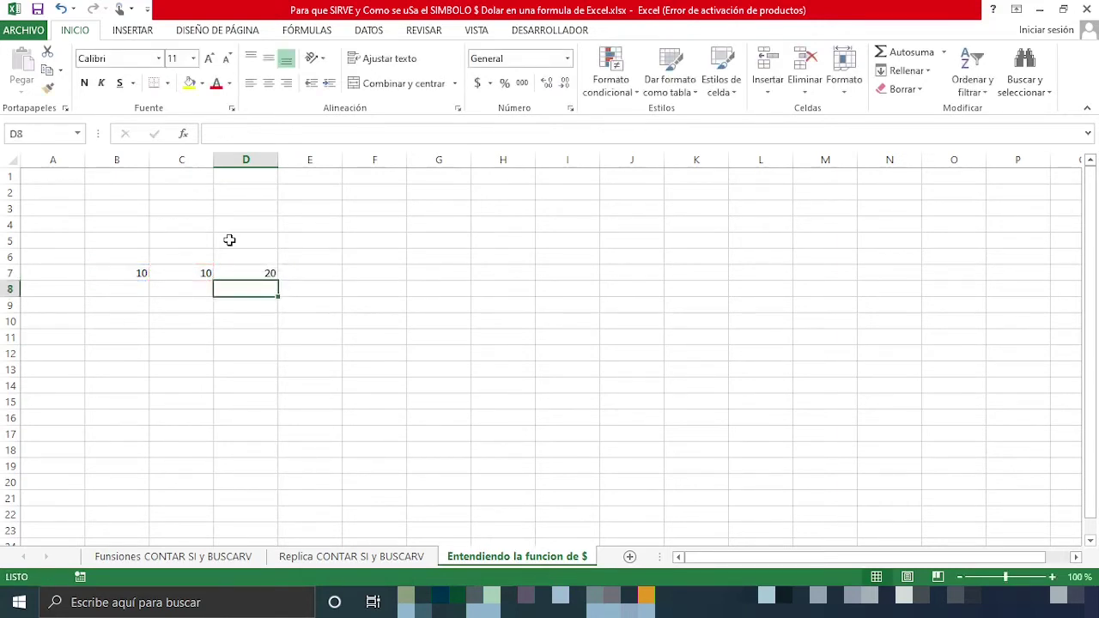
key(Up)
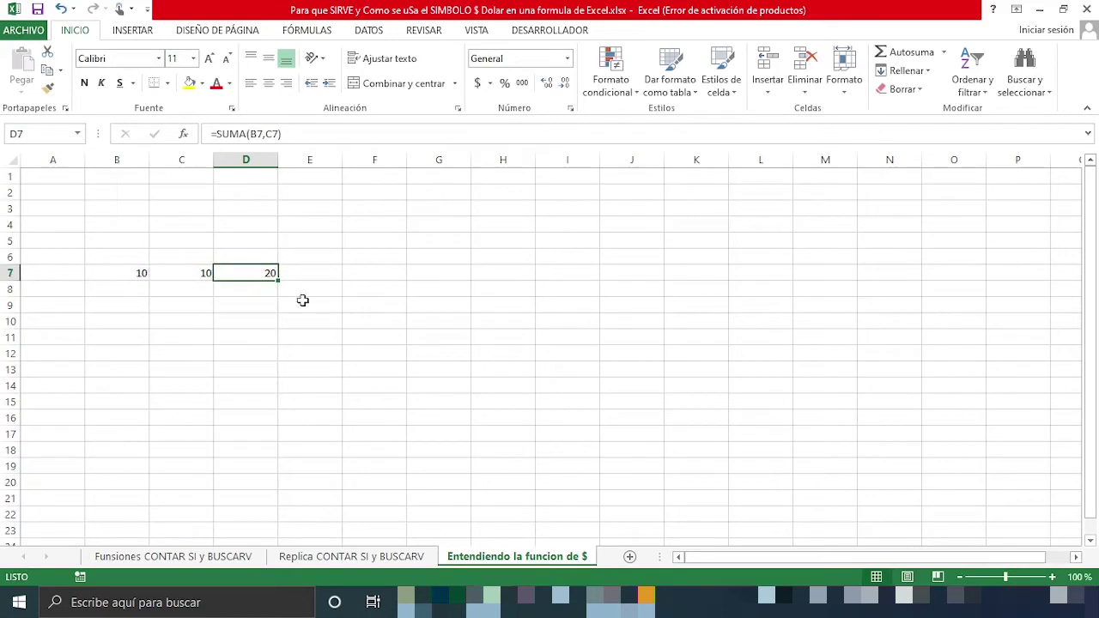
Fill cells B8 to B11 with the values 15, 20, 25 and 30
click(142, 275)
click(144, 288)
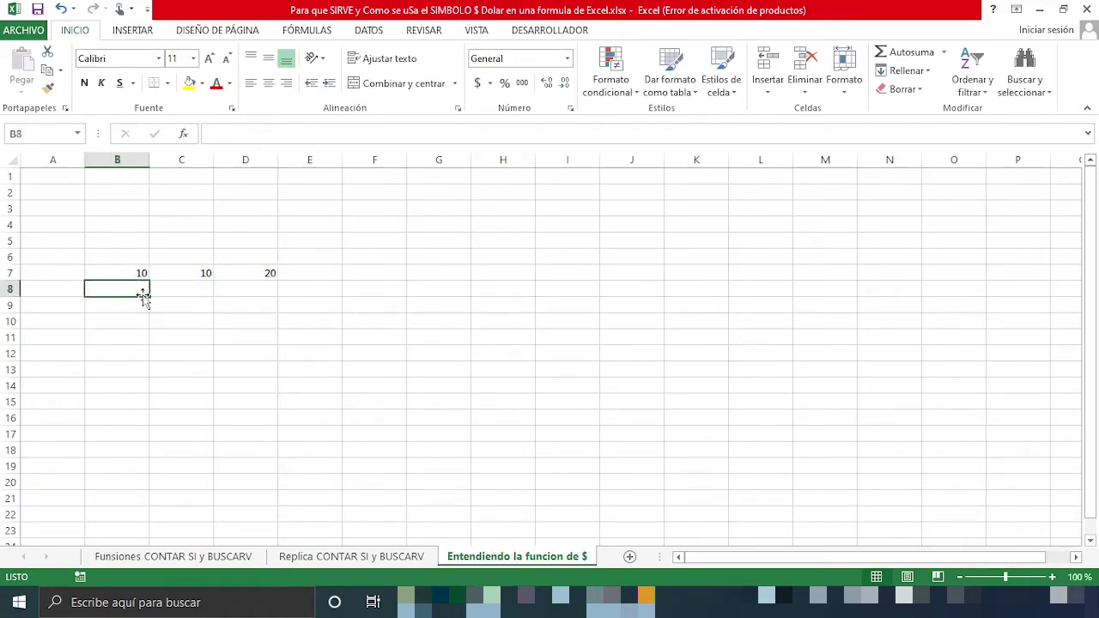
text(15)
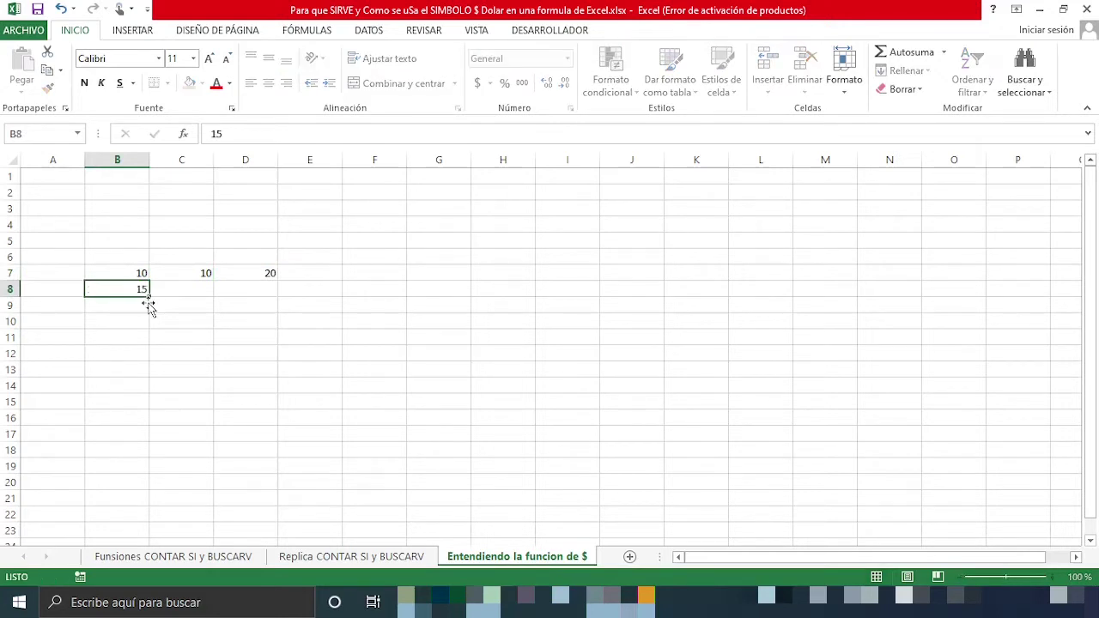
key(Return)
text(25)
key(Return)
text(25)
key(Return)
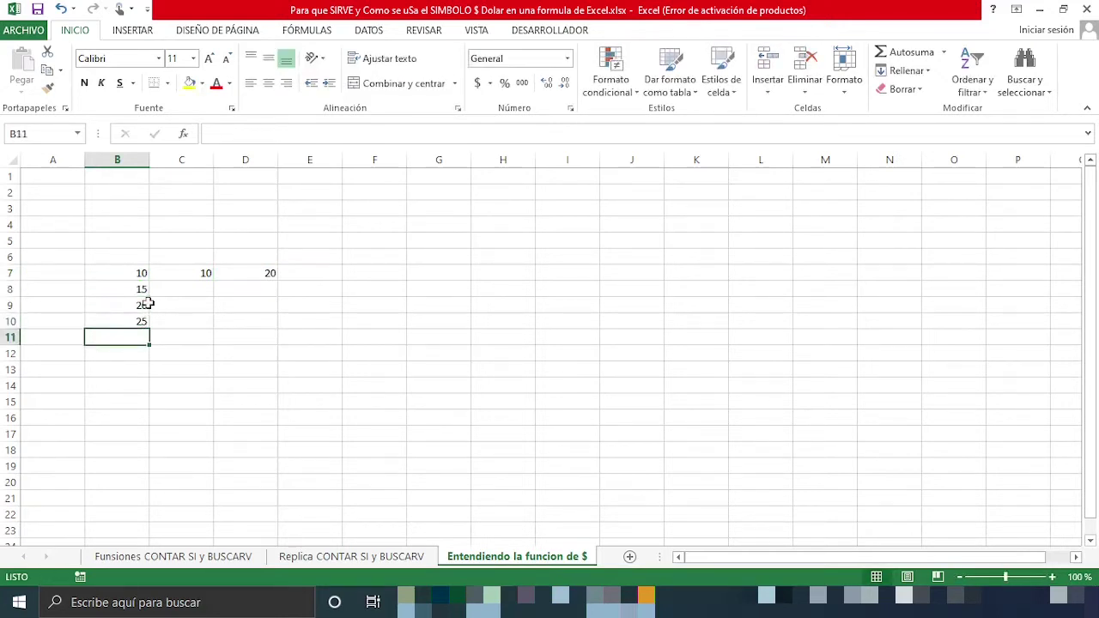
text(30)
key(ctrl+Return)
Review the numbers in B8:B11, the empty cell C8 and the SUMA formula in D7 with its C7 operand
key(Up)
key(Up)
key(Up)
key(Right)
key(Right)
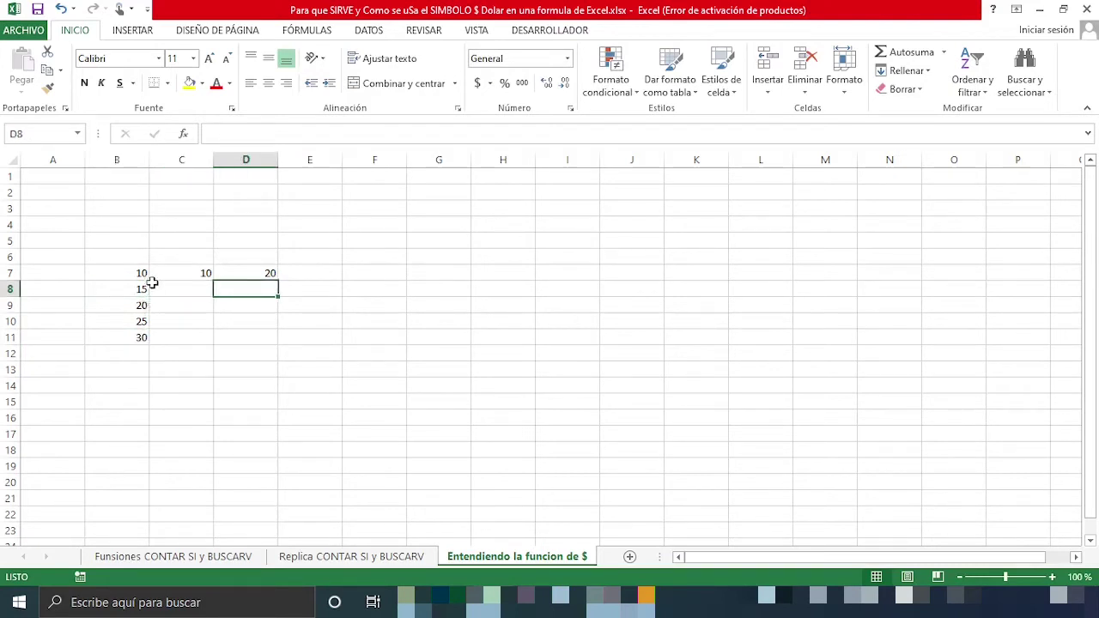
drag(138, 288, 140, 340)
click(209, 289)
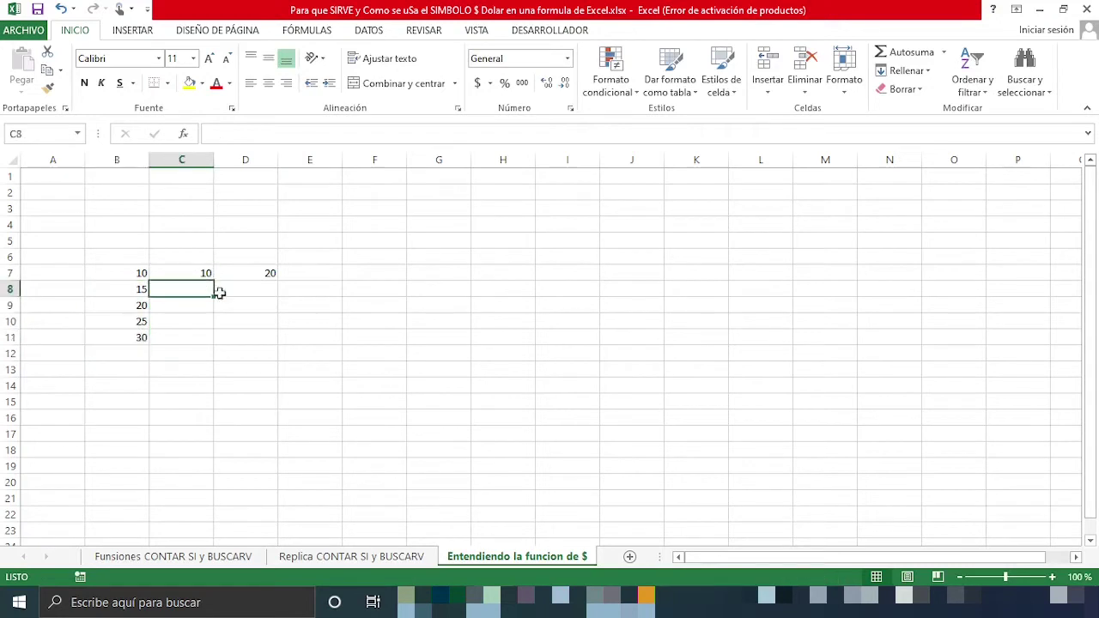
click(266, 273)
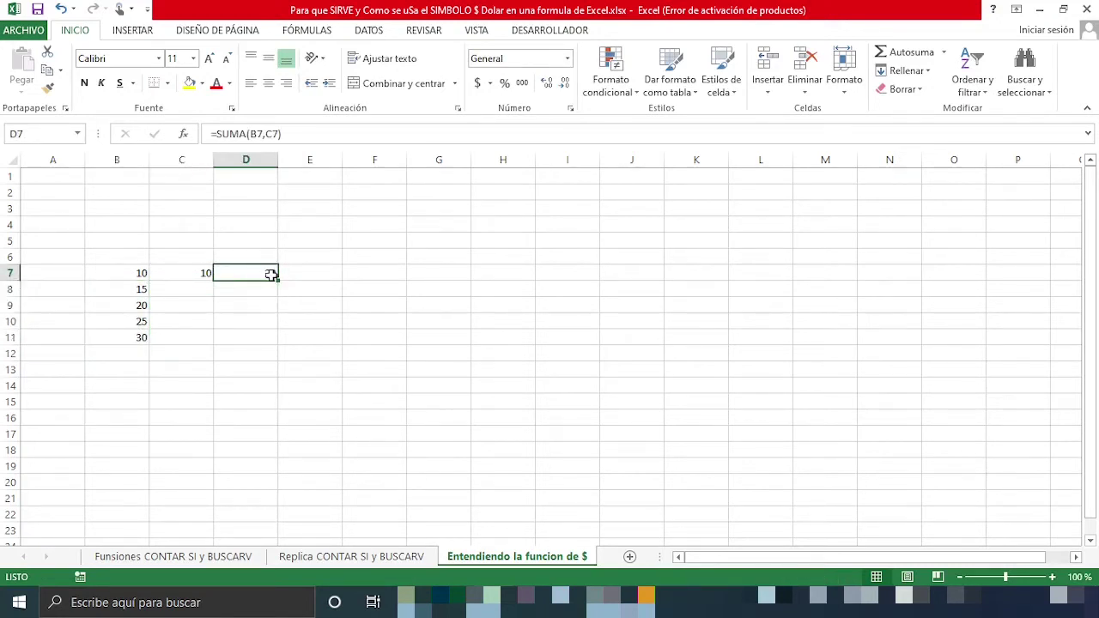
click(201, 271)
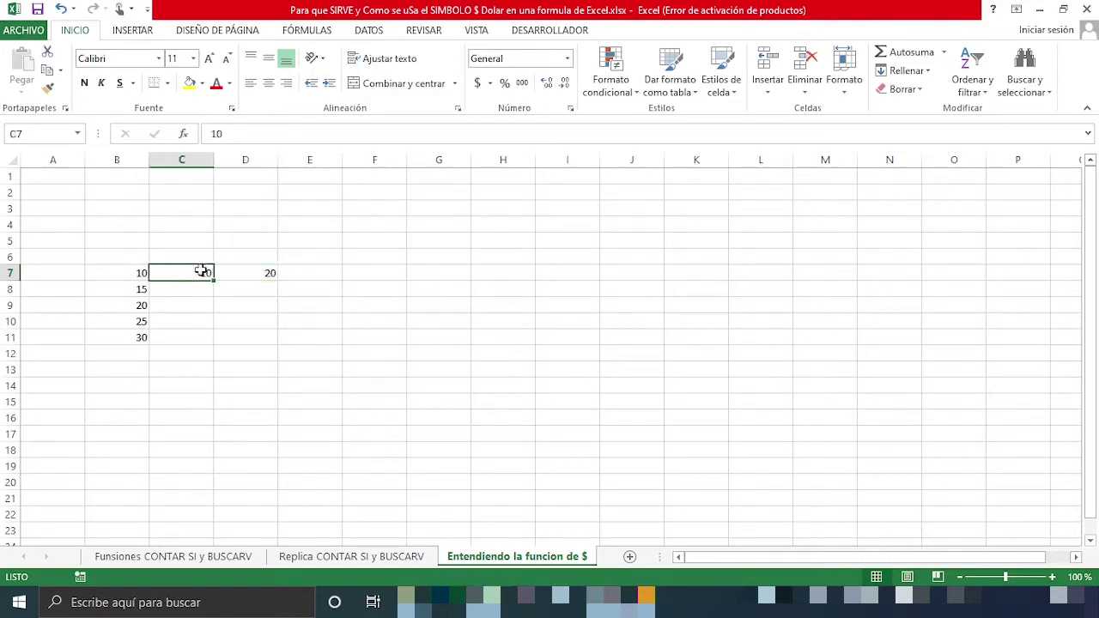
Fix row 7 of the second reference in D7, making it =SUMA(B7,C$7), and fill the formula down to D11
click(255, 272)
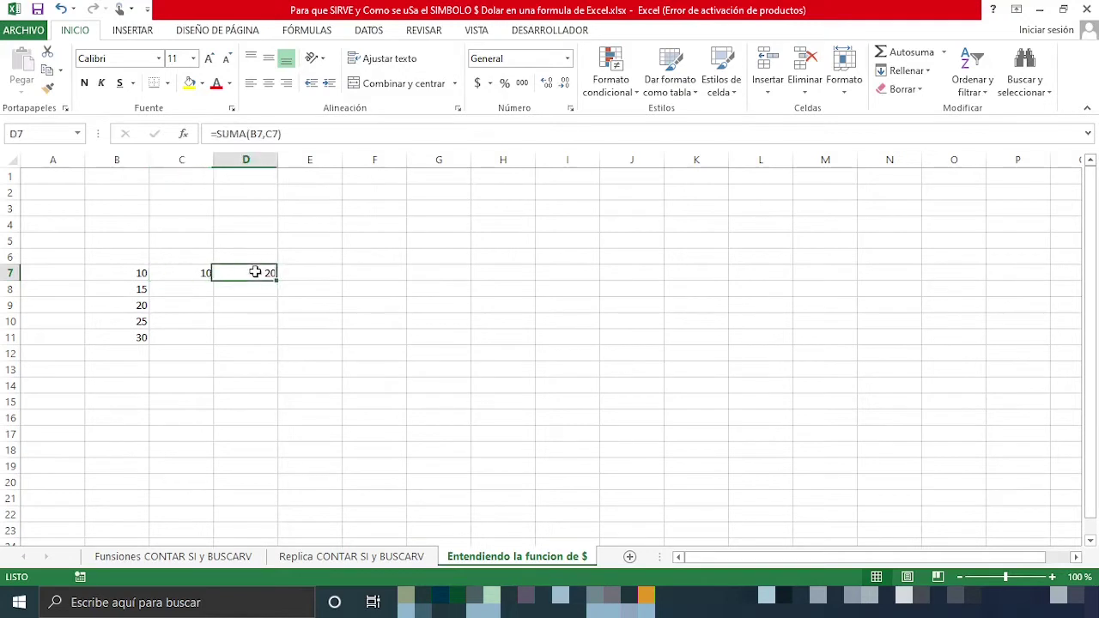
click(274, 135)
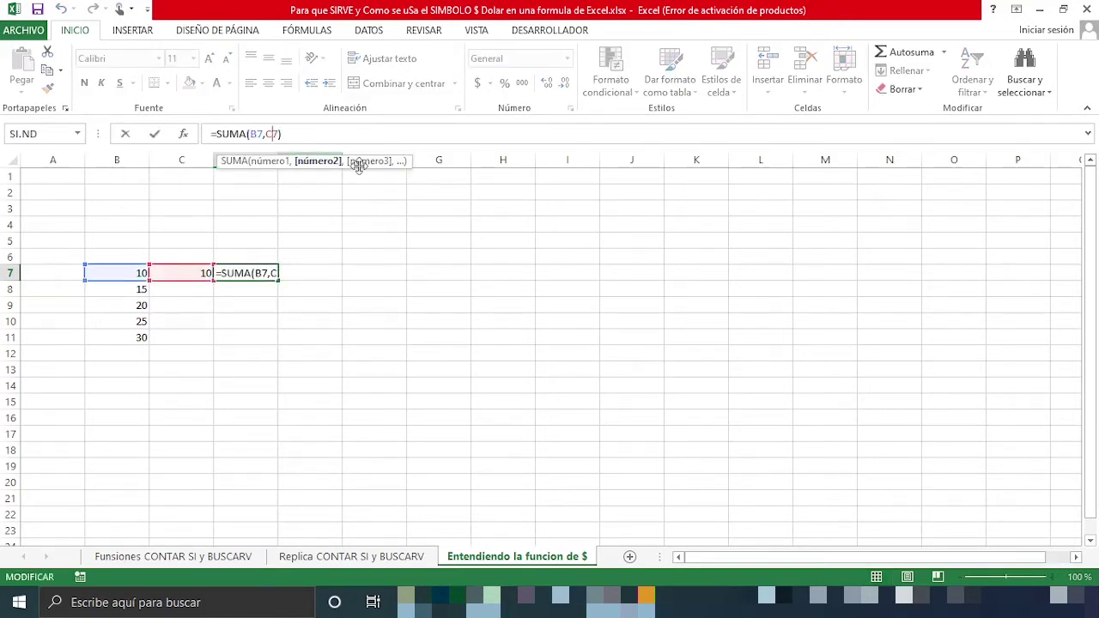
text($)
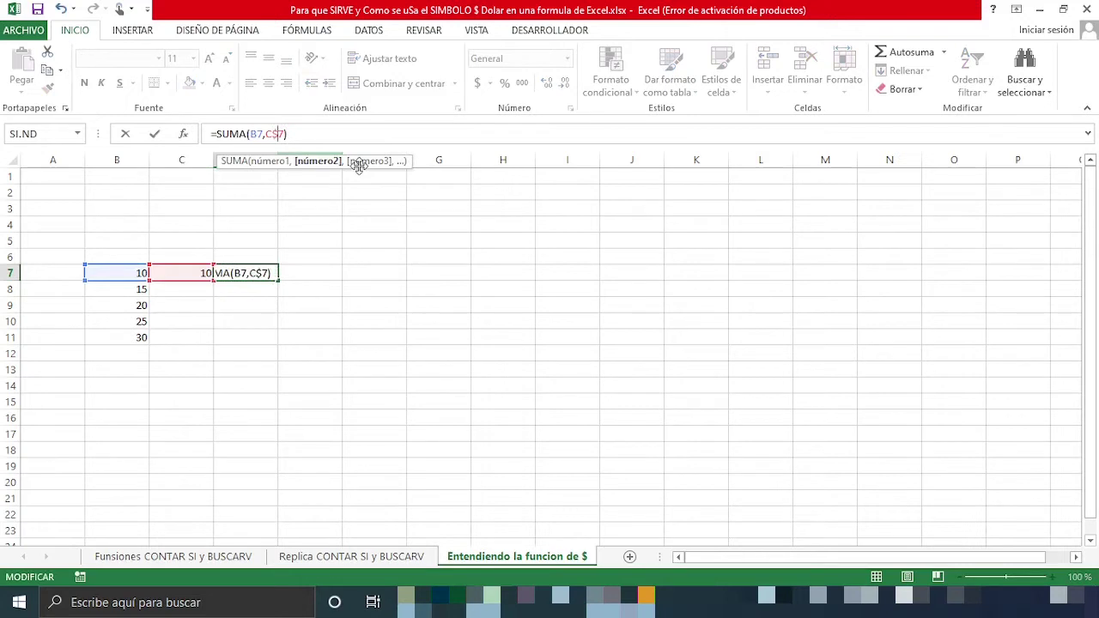
key(Return)
key(Up)
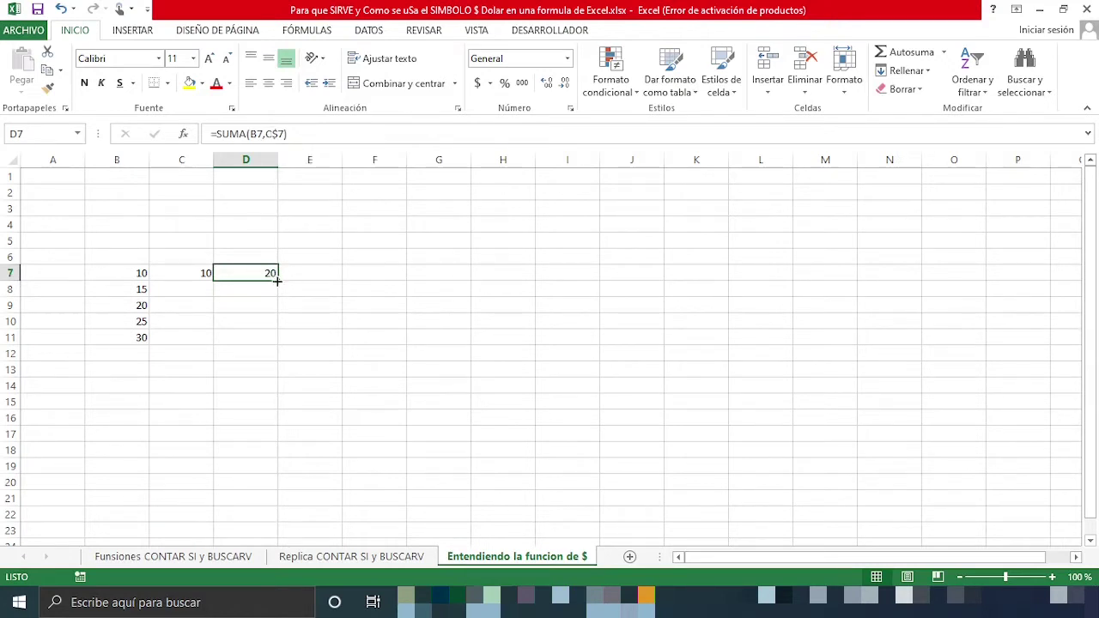
drag(278, 280, 284, 346)
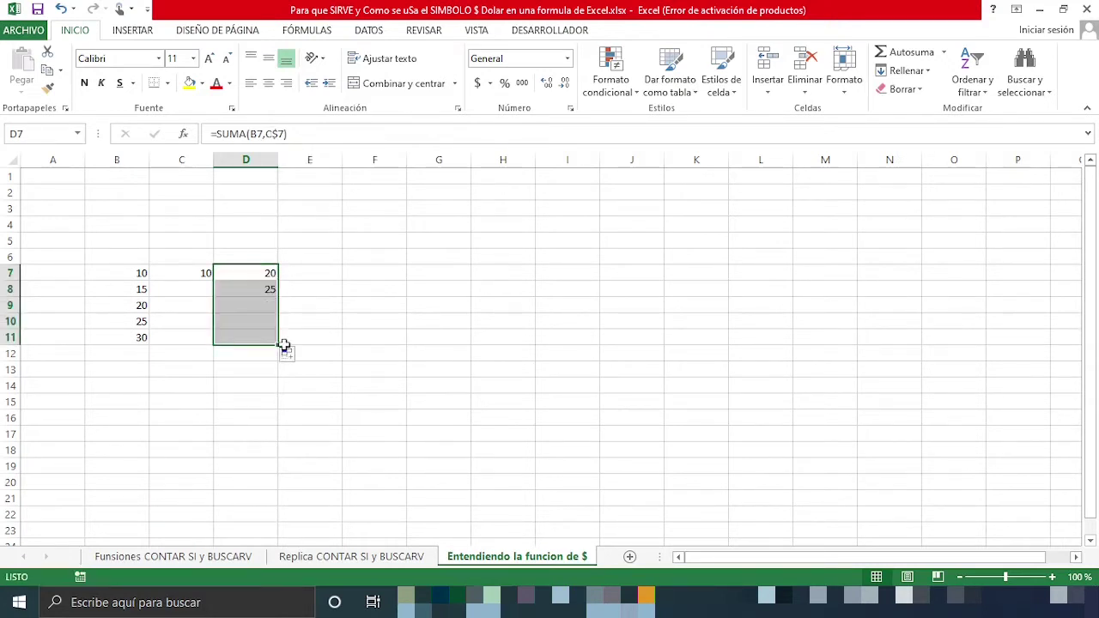
Examine the SUMA references in cells D7 through D11 and repeat the fill from D7 down to D11
click(260, 286)
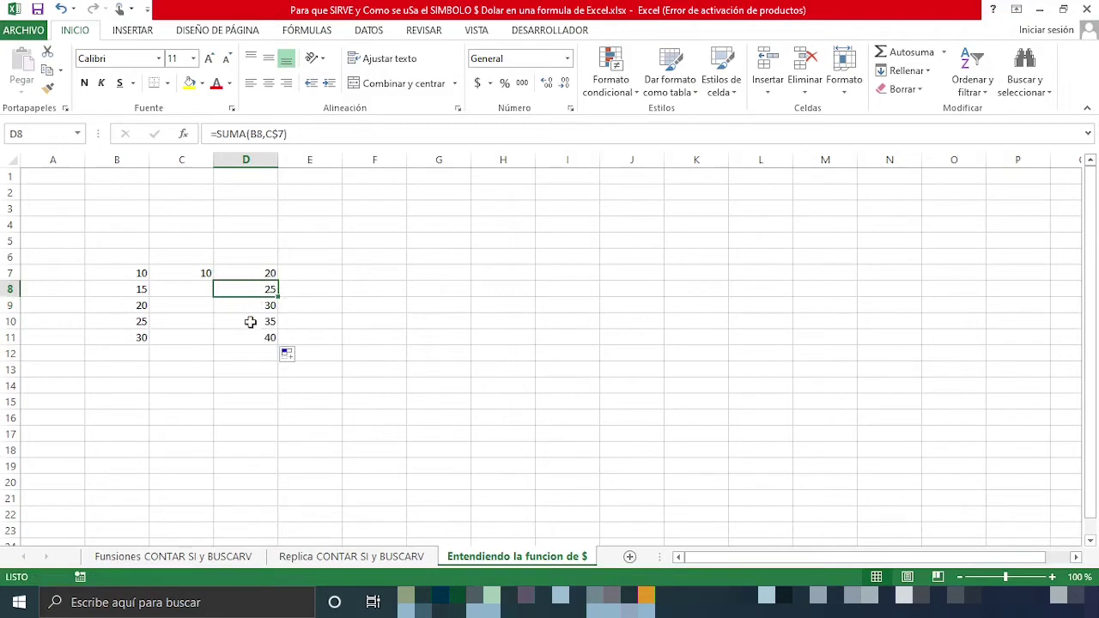
click(264, 272)
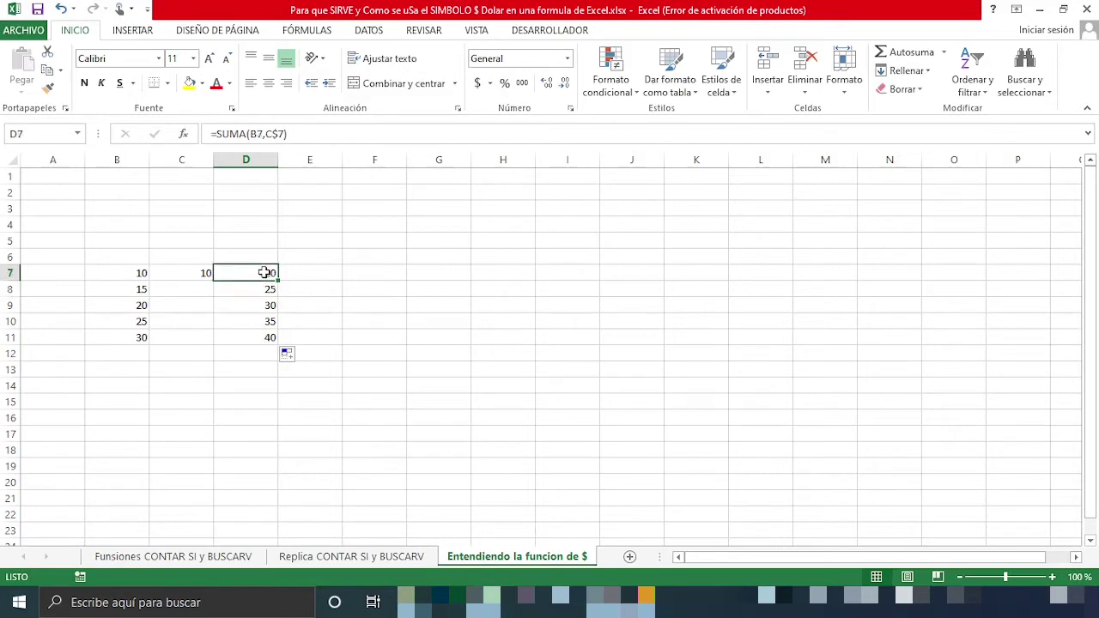
click(267, 288)
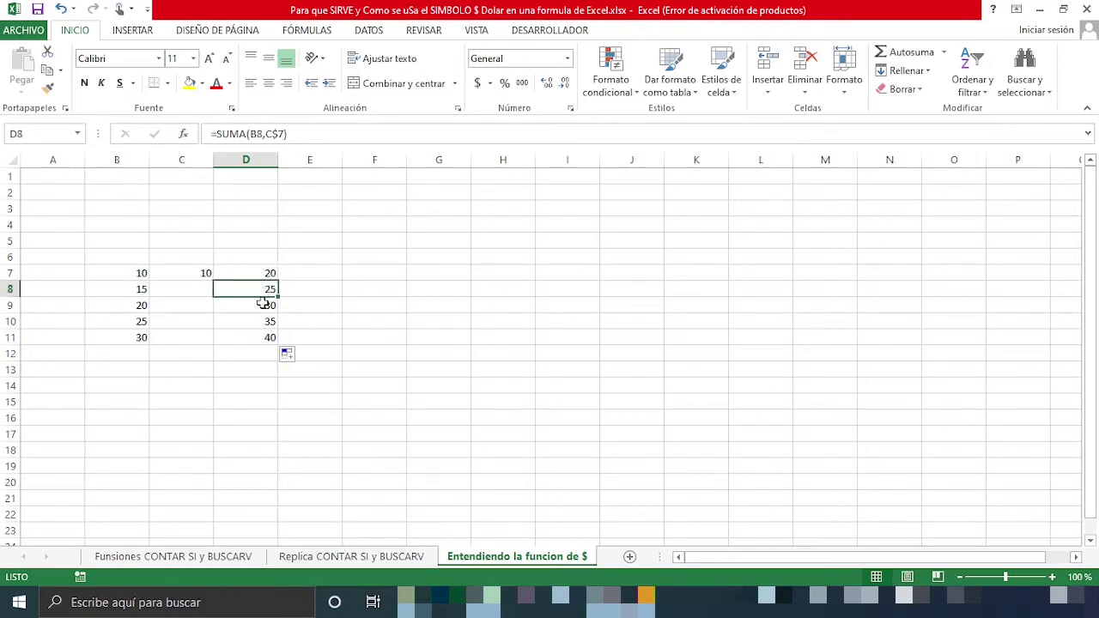
click(268, 308)
click(266, 320)
click(263, 335)
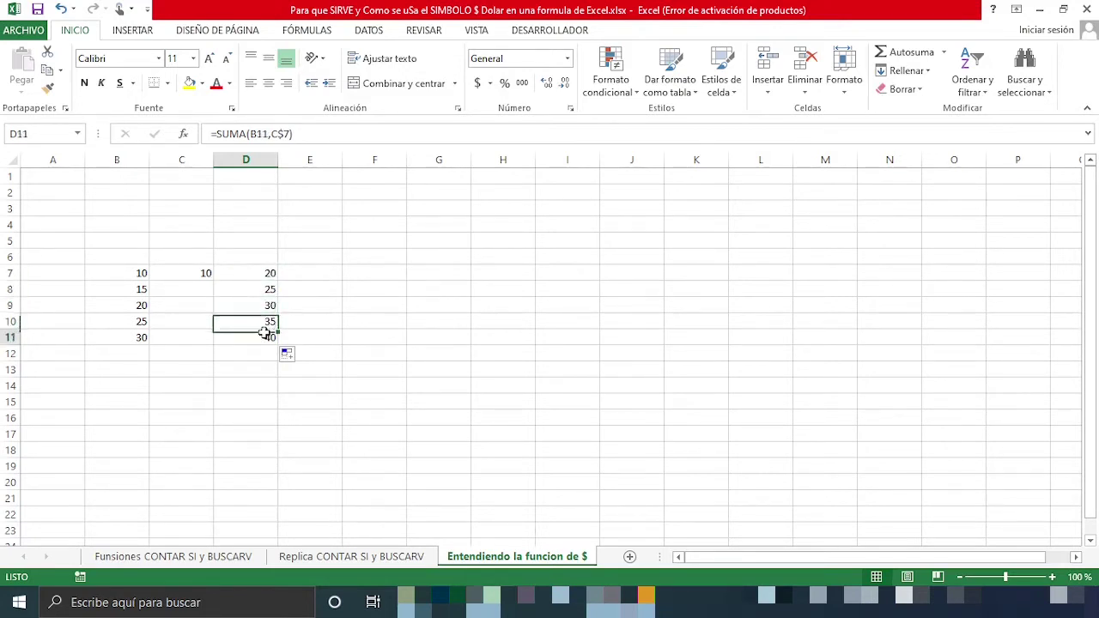
click(267, 275)
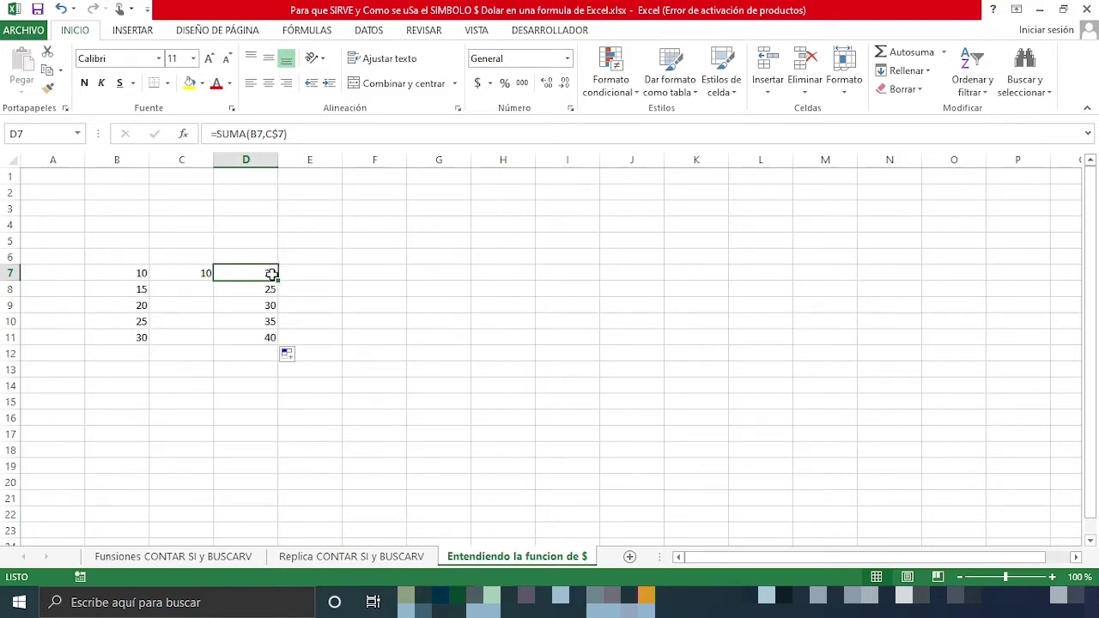
drag(281, 281, 285, 346)
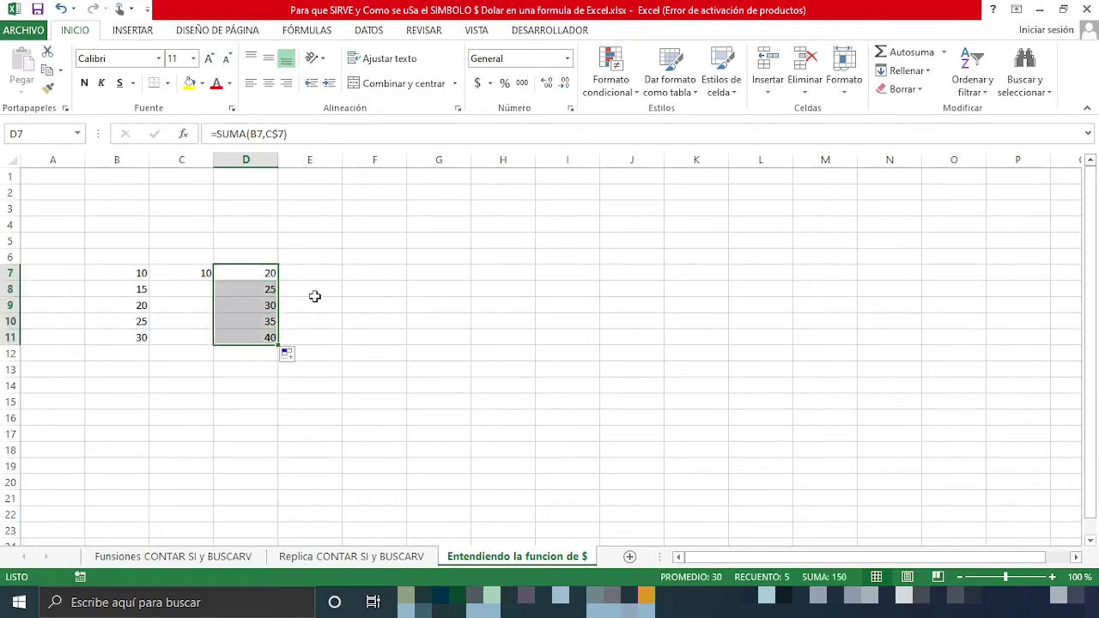
Copy the values in B7:B11 and paste them transposed along row 7, starting at F7
click(385, 274)
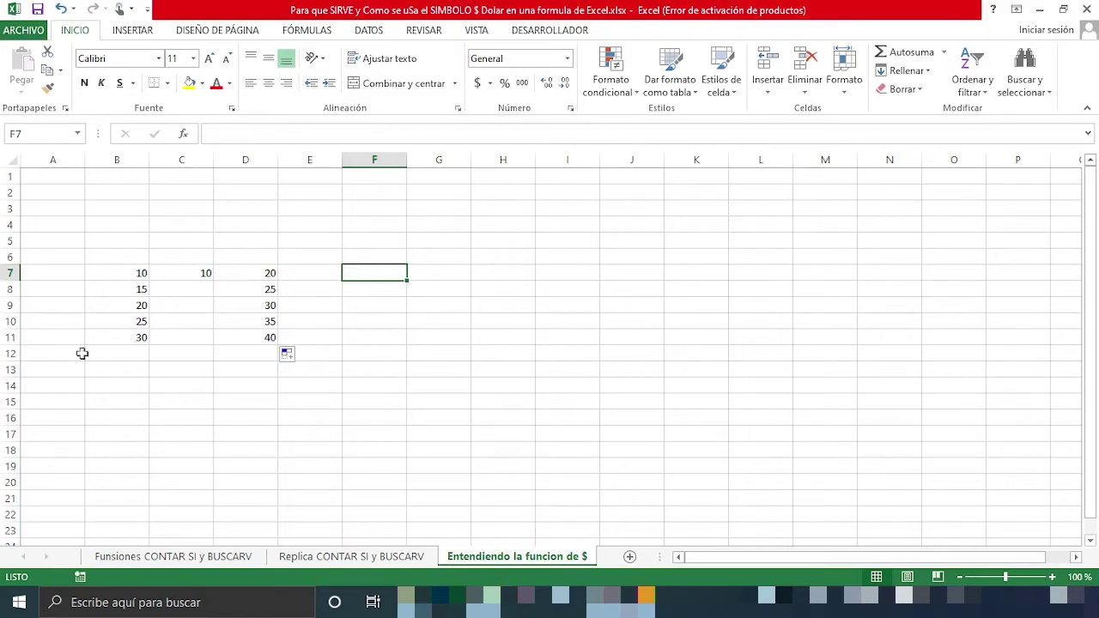
click(133, 274)
drag(134, 274, 140, 336)
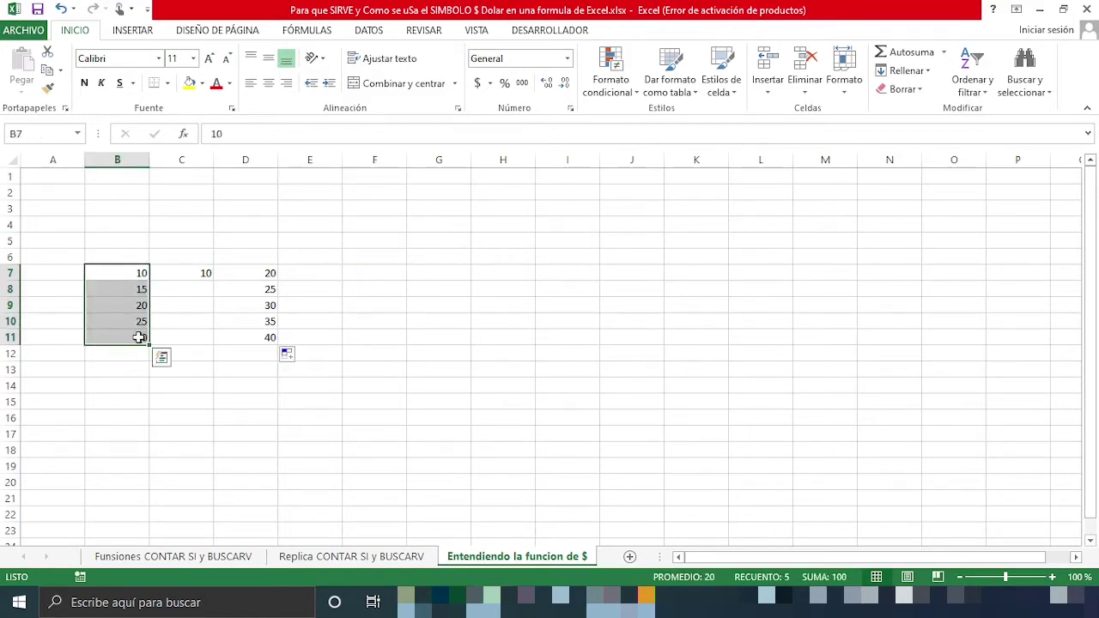
key(ctrl+c)
click(371, 273)
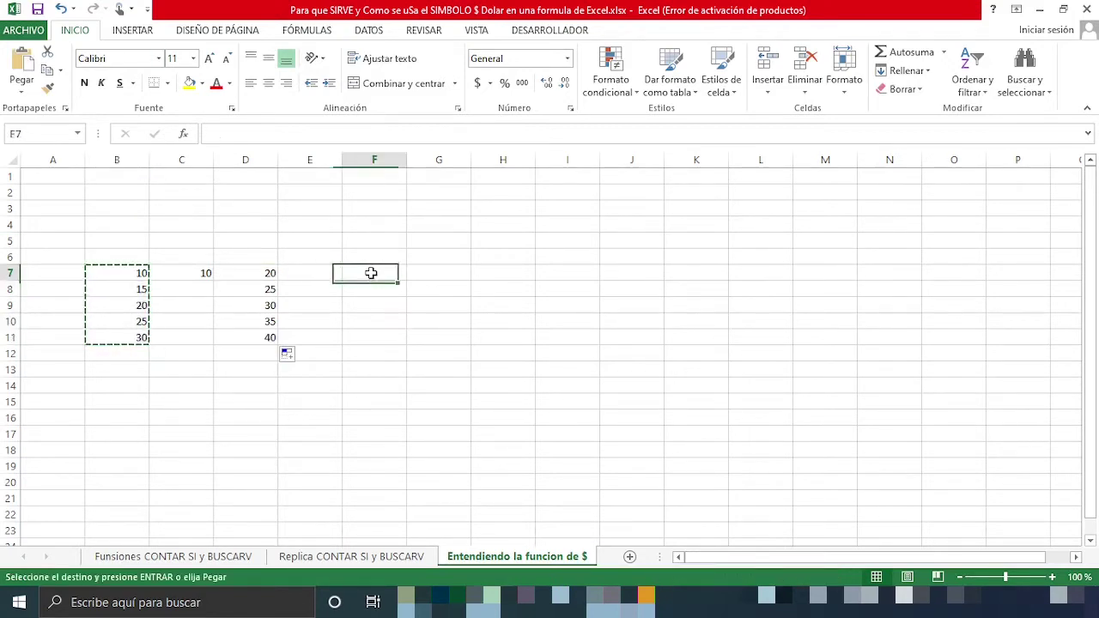
right_click(371, 273)
mouse_move(536, 358)
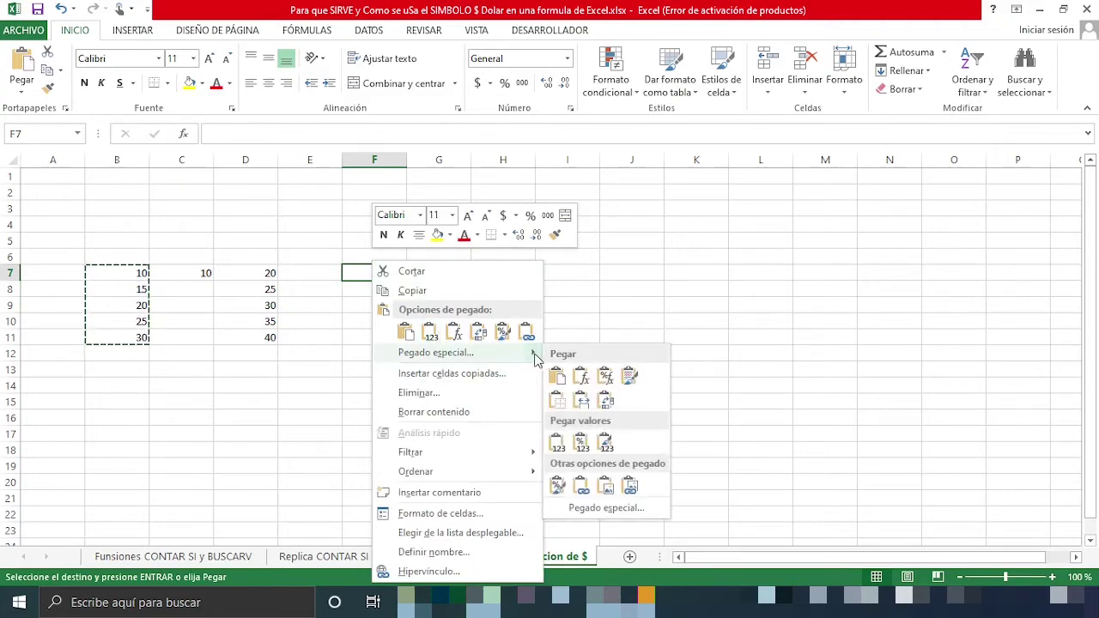
click(640, 509)
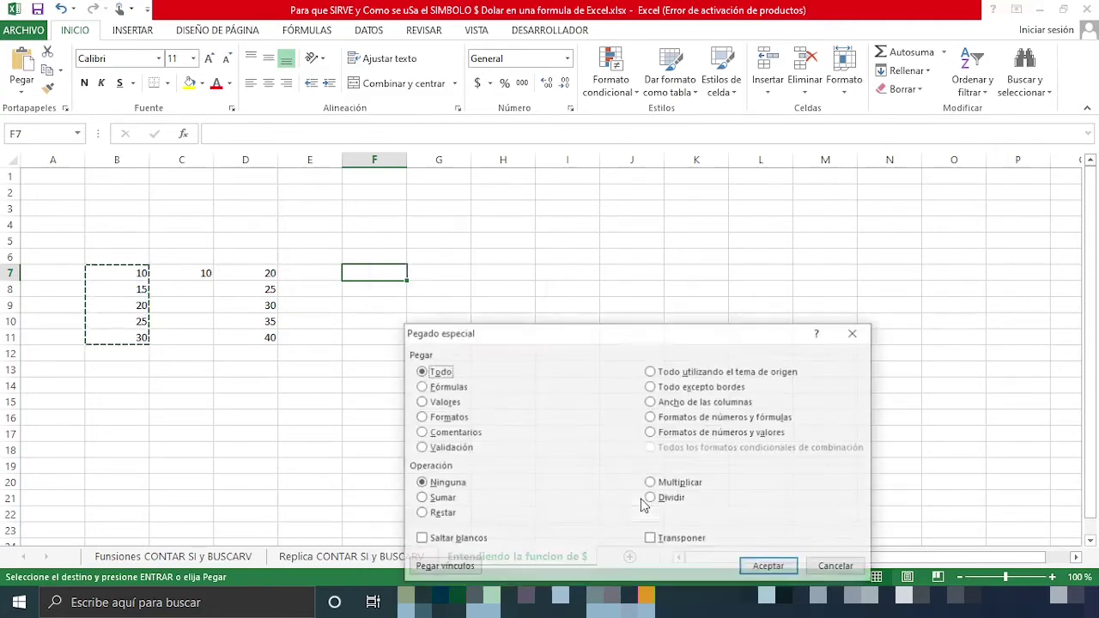
click(686, 540)
click(771, 568)
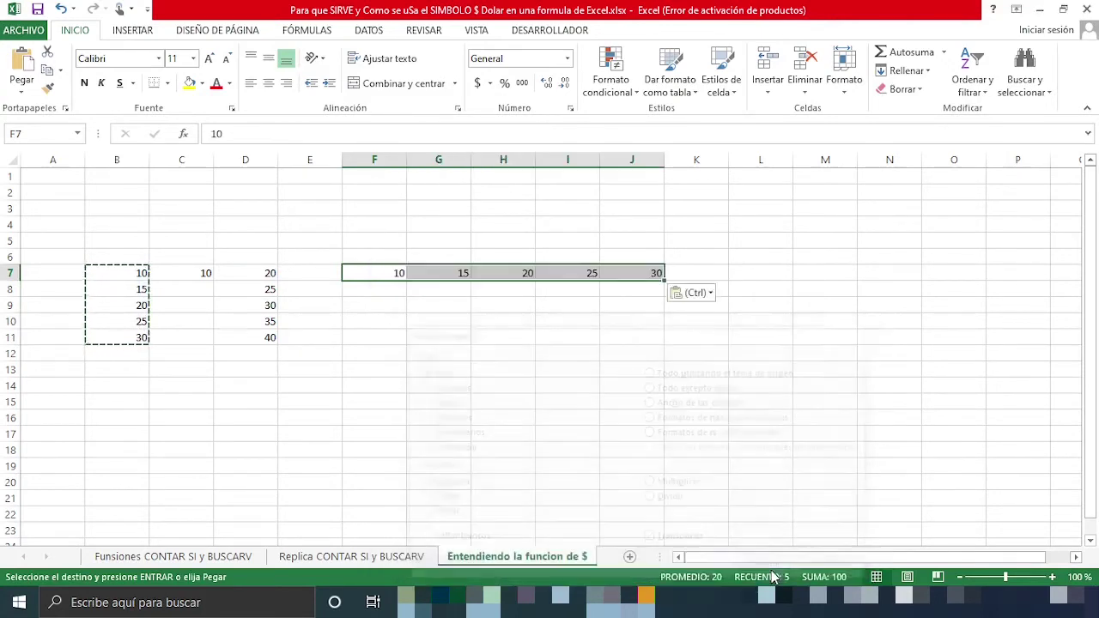
click(511, 321)
click(400, 275)
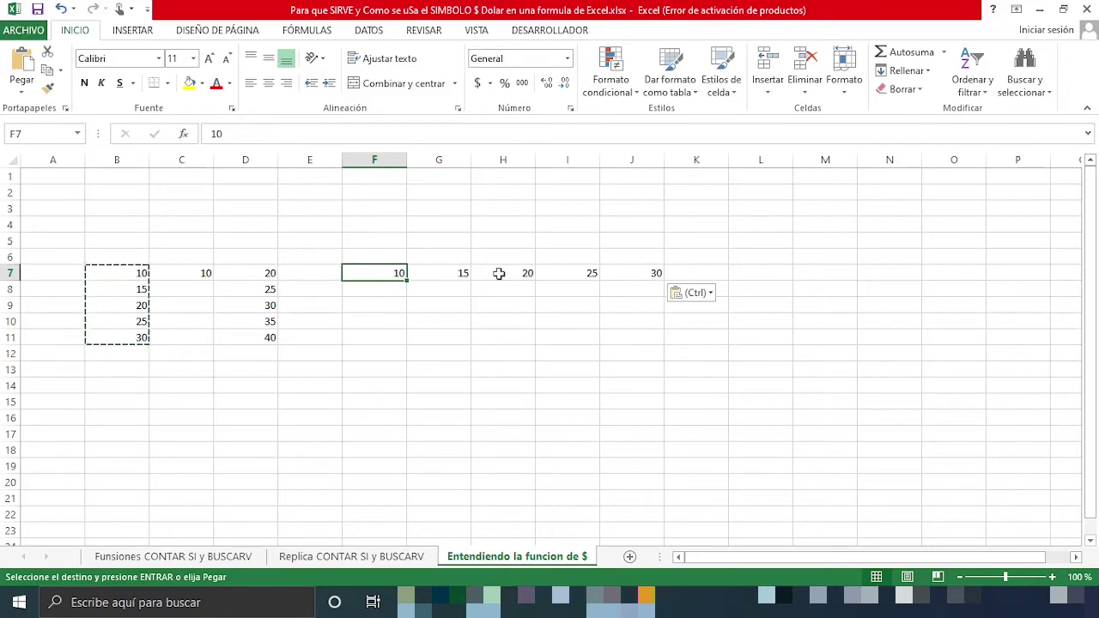
Enter the formula =SUMA(F7,C7) in cell F8
click(391, 291)
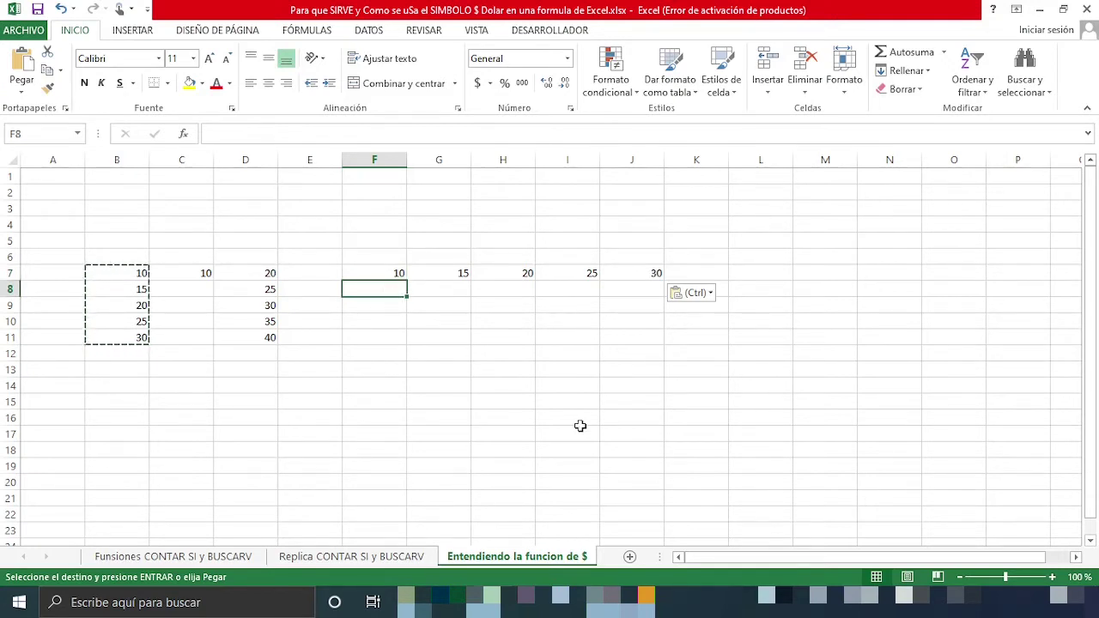
text(=)
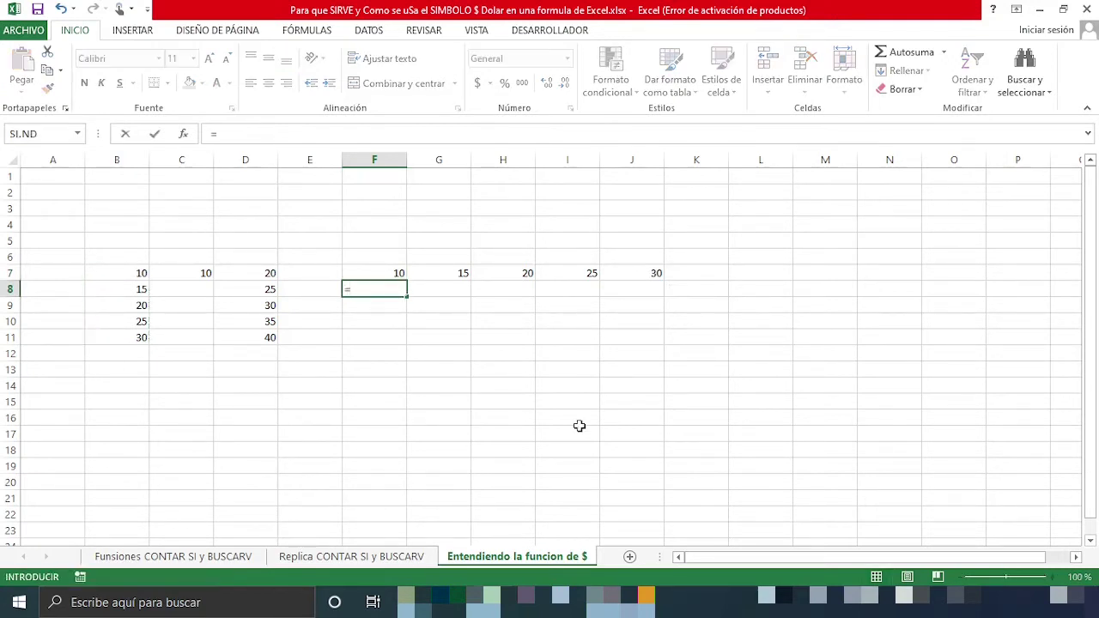
text(sum)
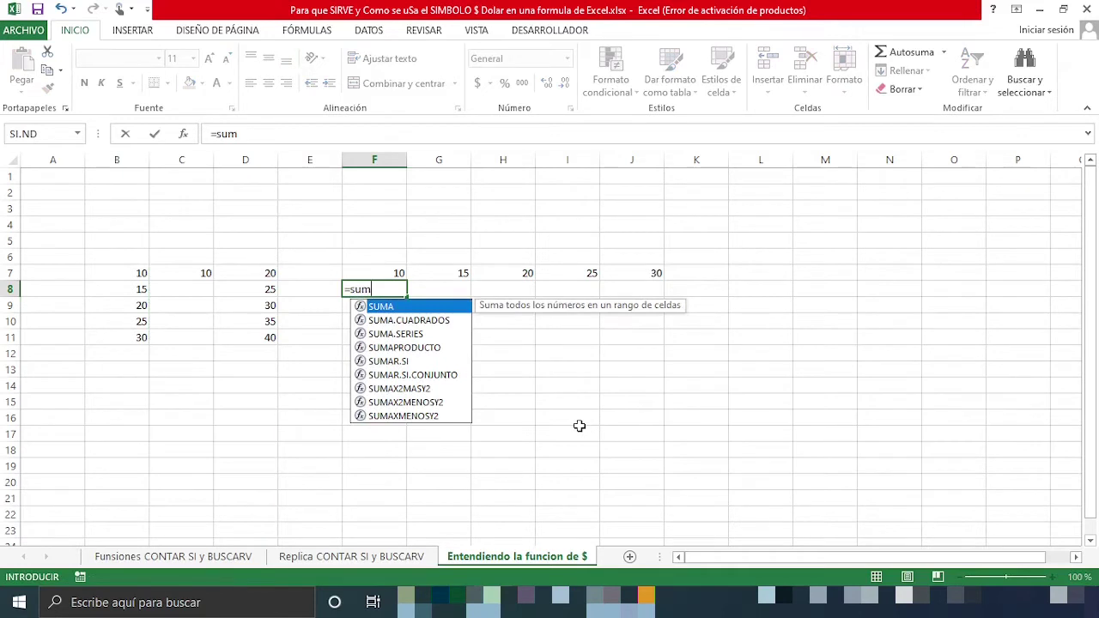
key(Tab)
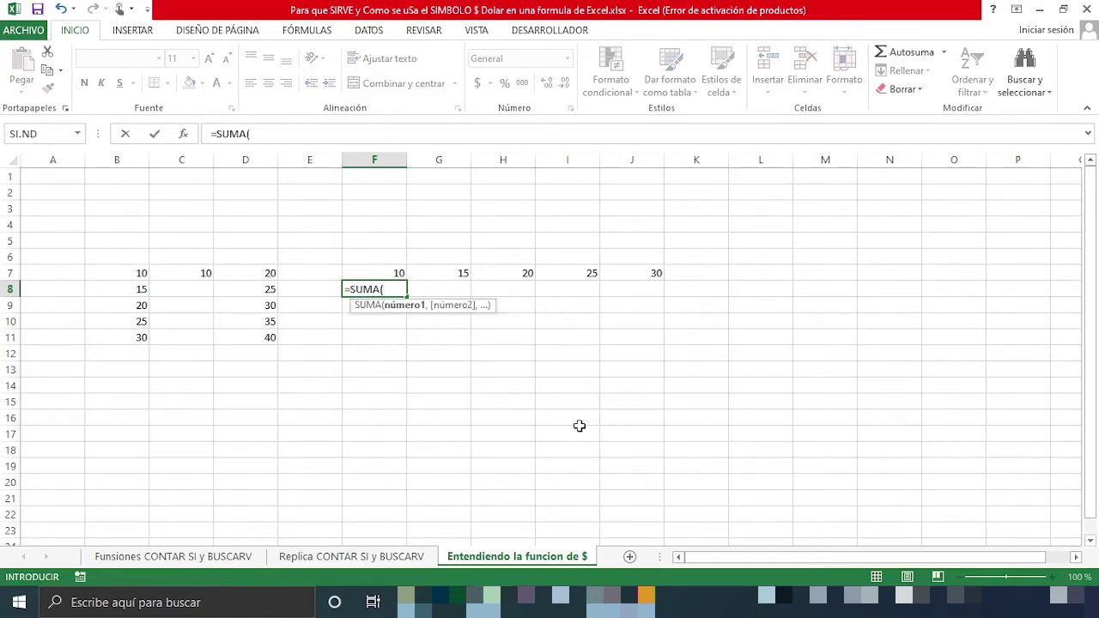
key(Up)
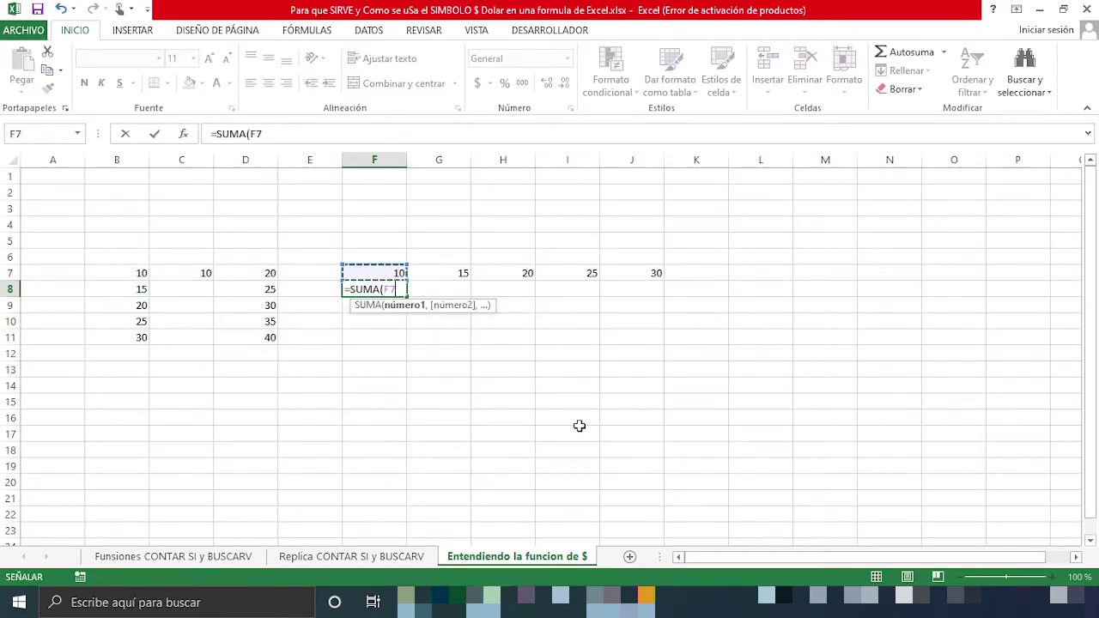
text(,)
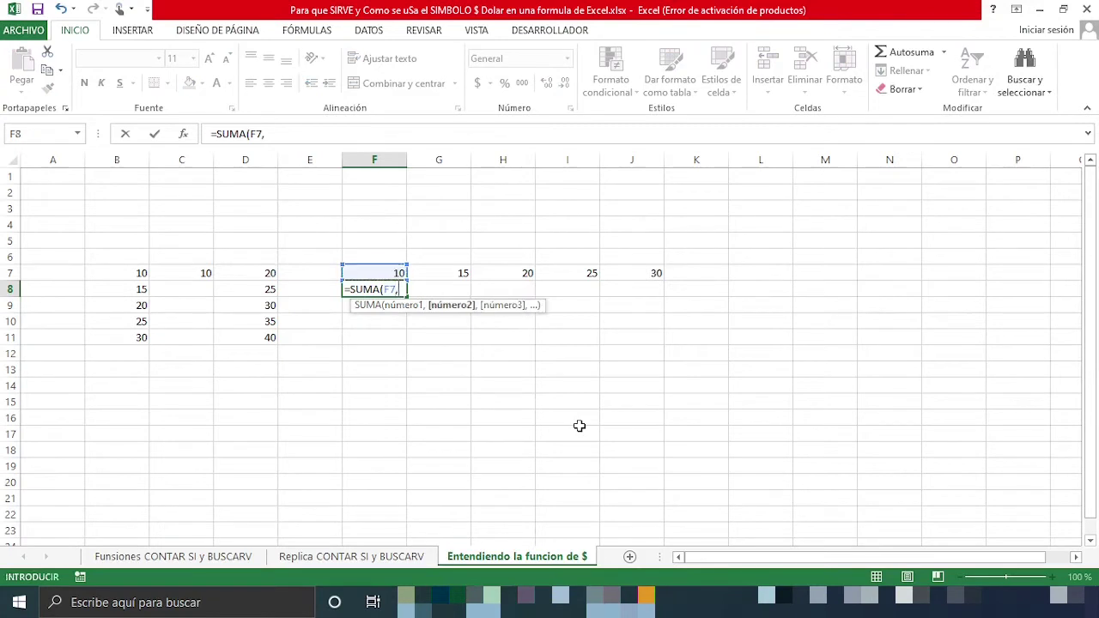
key(Left)
key(Left)
key(Left)
key(Up)
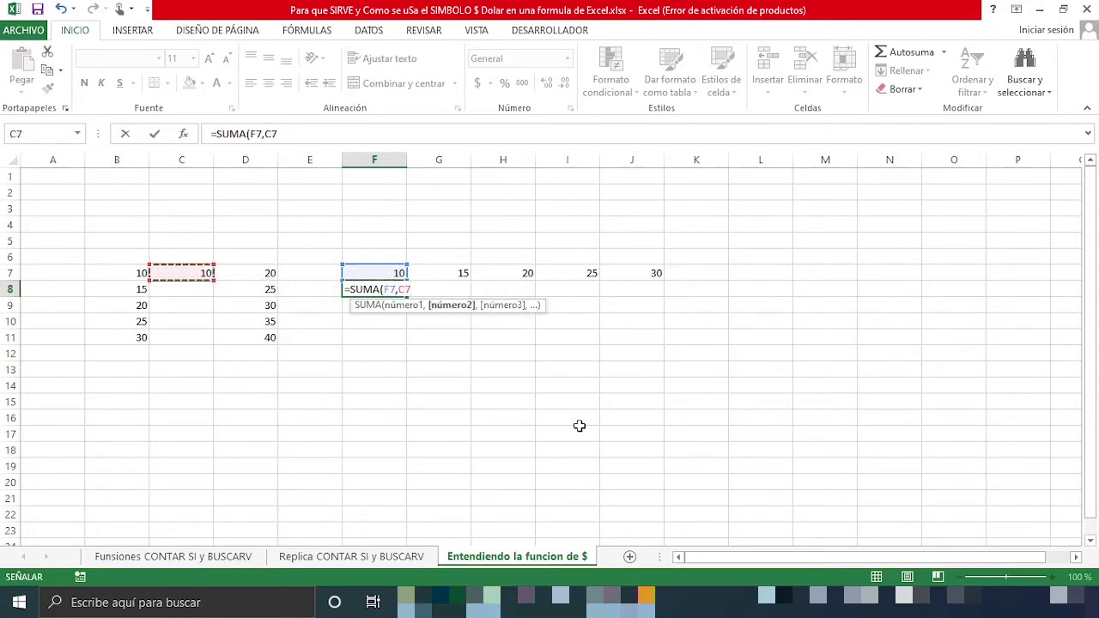
key(Return)
key(Up)
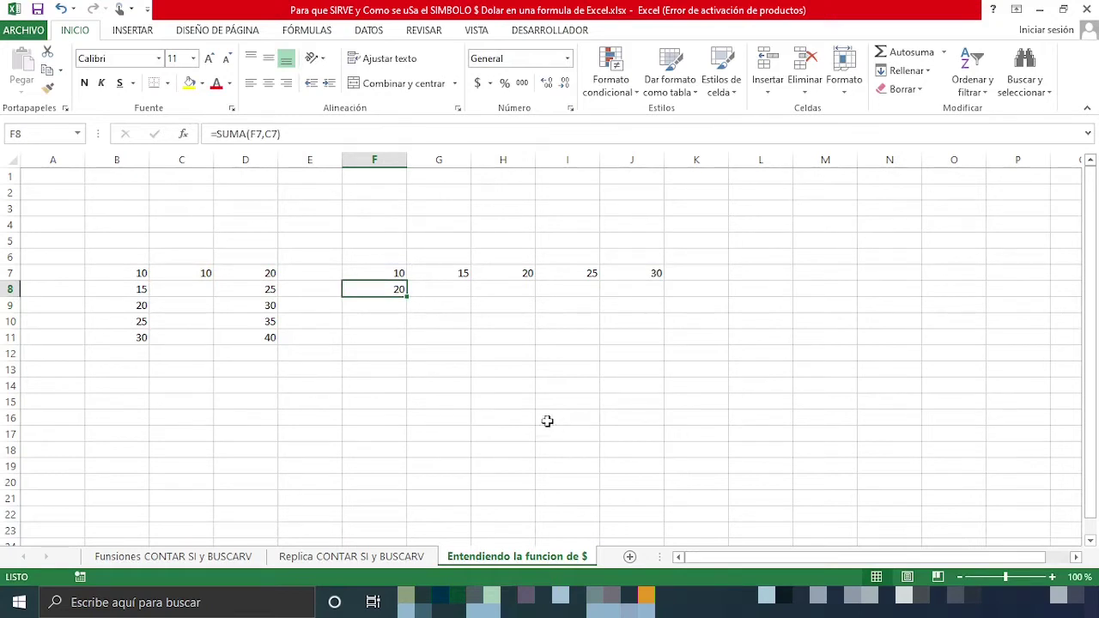
Check the cell references in F8, fill its formula across to G8 and open the G8 copy to inspect its references
double_click(398, 290)
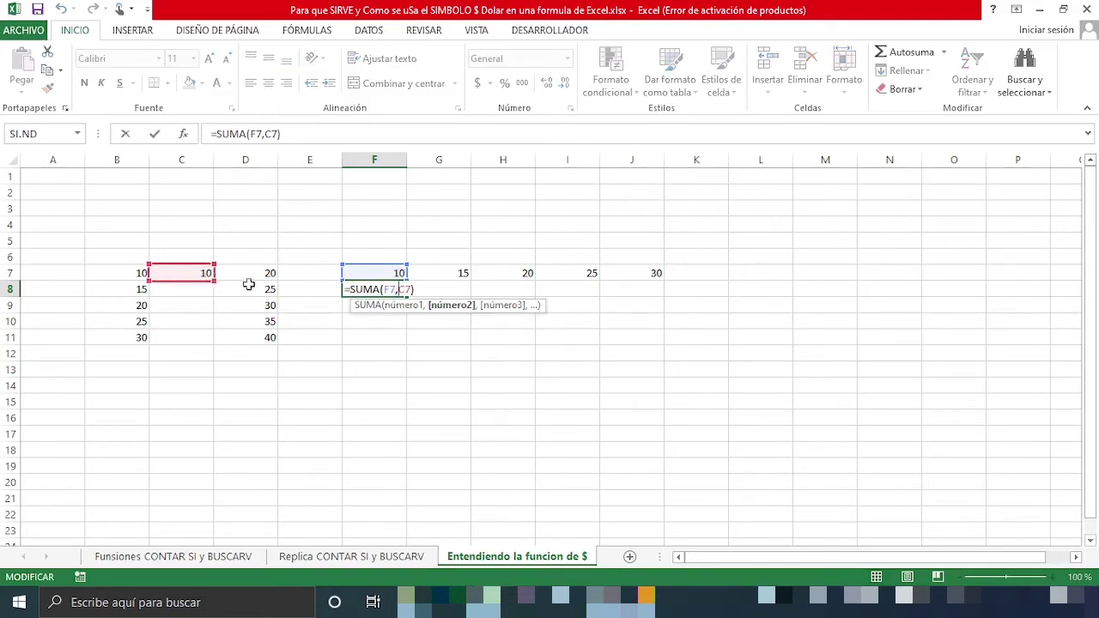
key(Return)
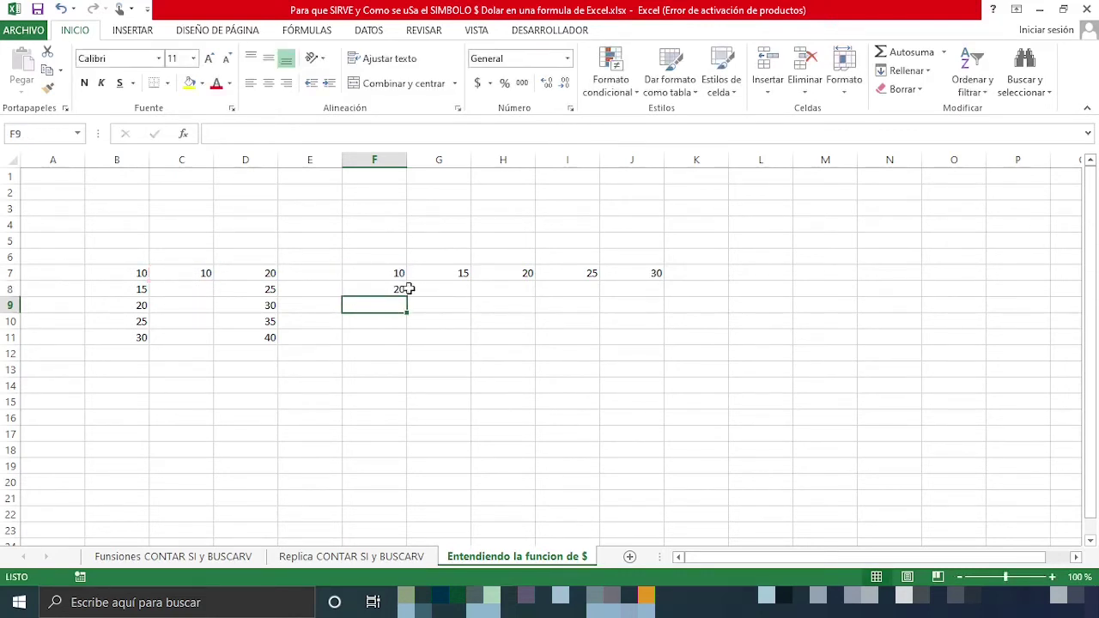
click(378, 291)
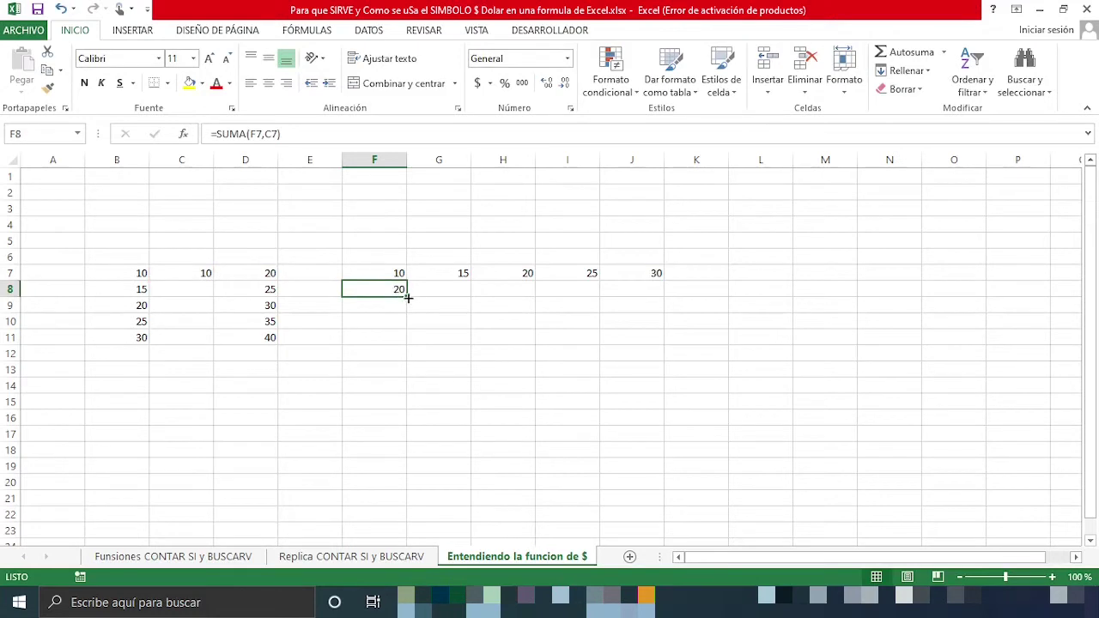
drag(408, 297, 461, 290)
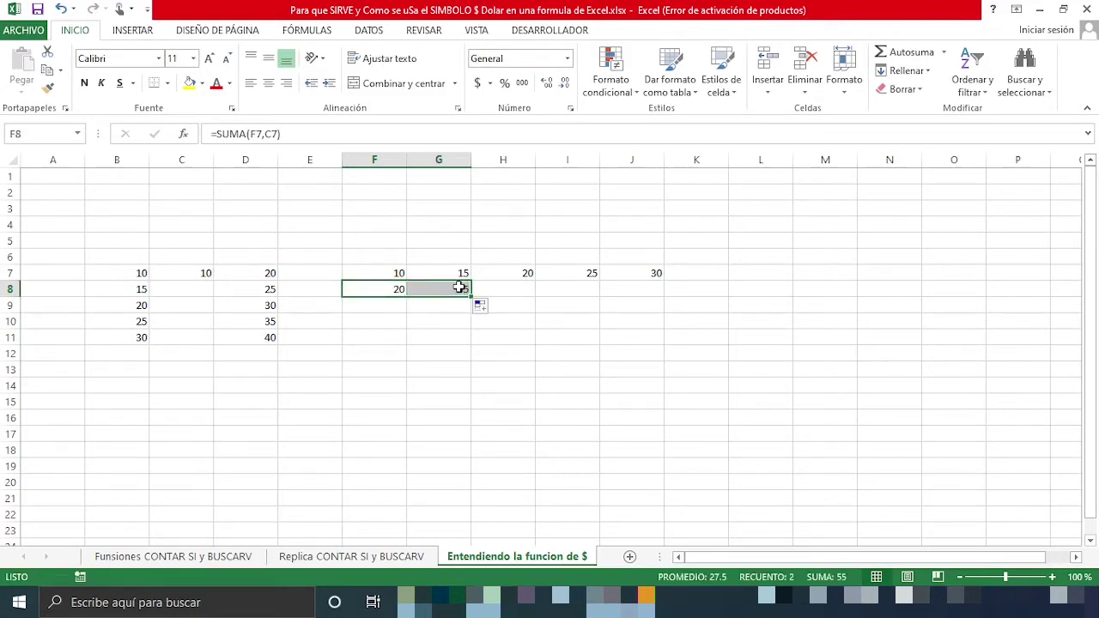
double_click(461, 288)
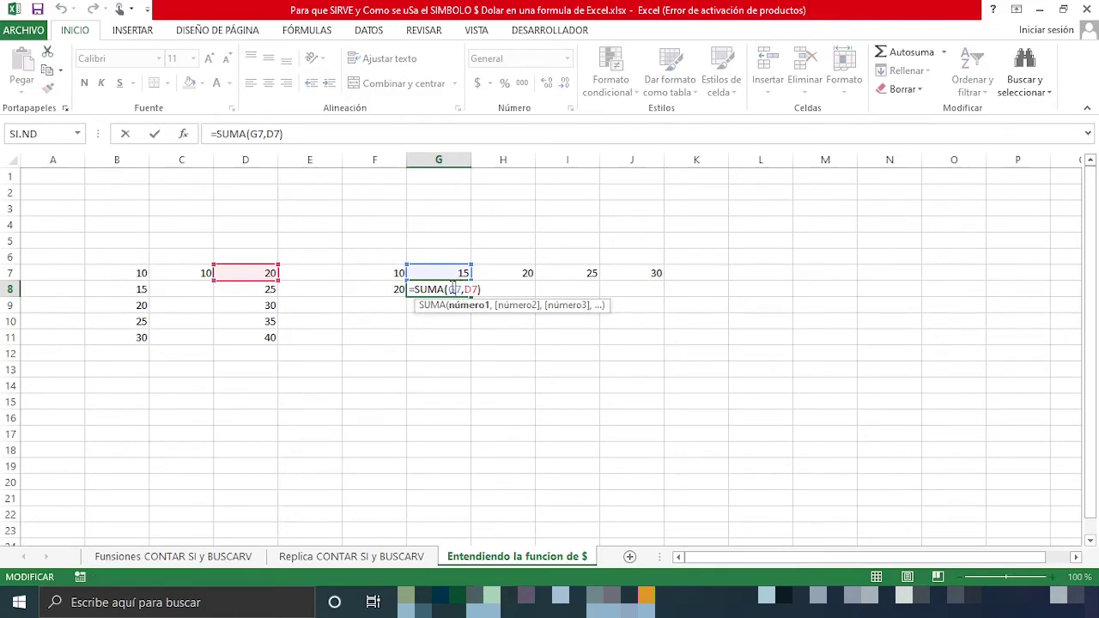
Close the G8 formula unchanged and lock the second reference in F8 so it reads =SUMA(F7,$C$7)
double_click(454, 289)
key(ctrl+Return)
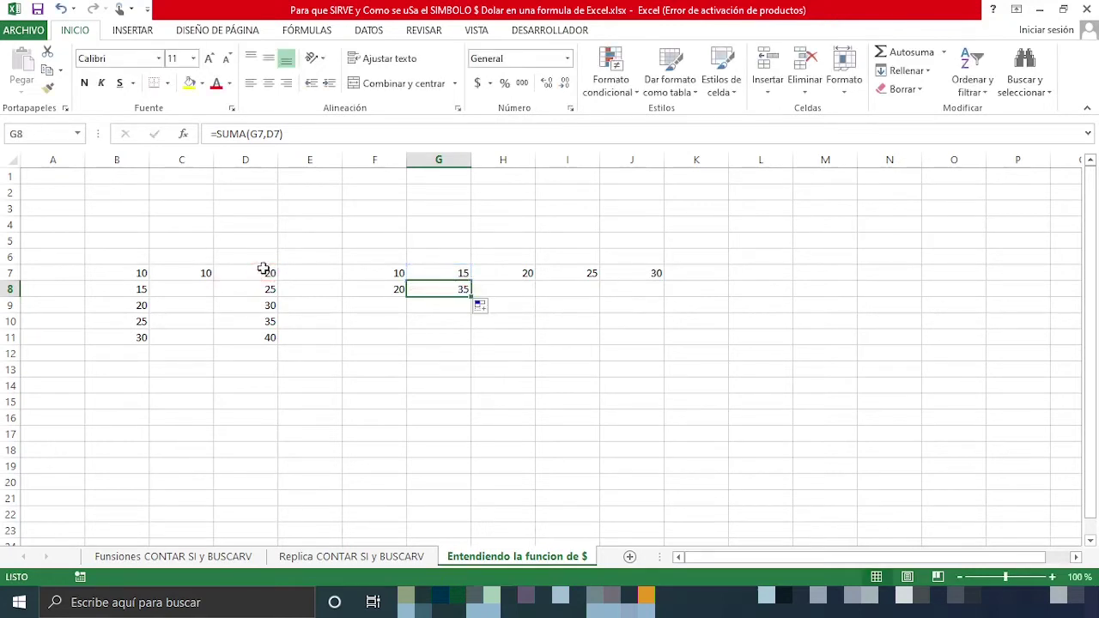
click(388, 286)
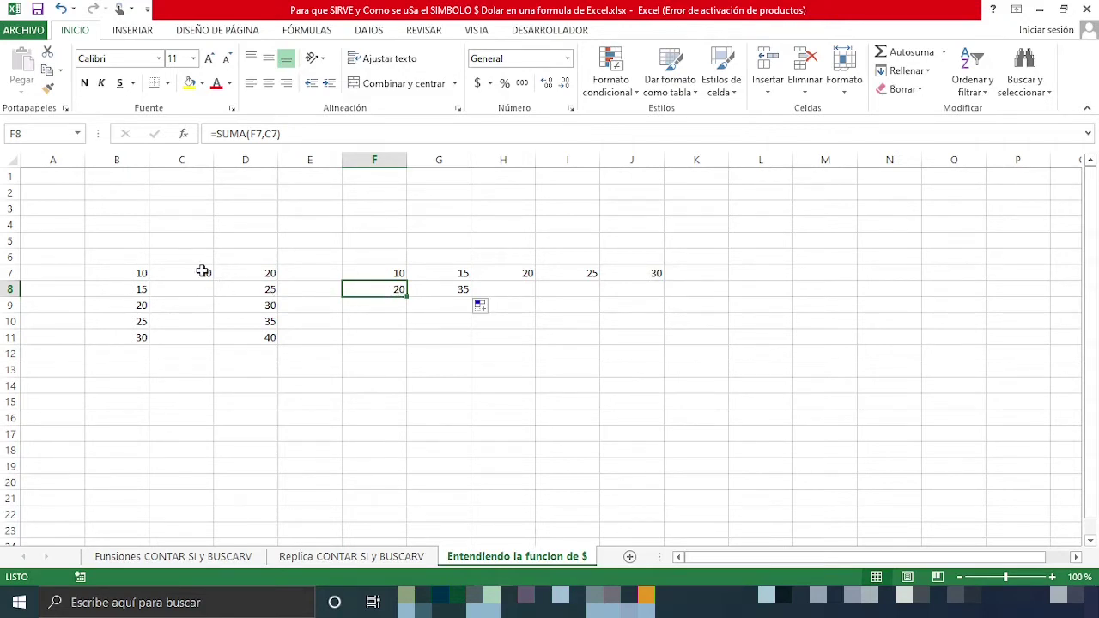
click(271, 134)
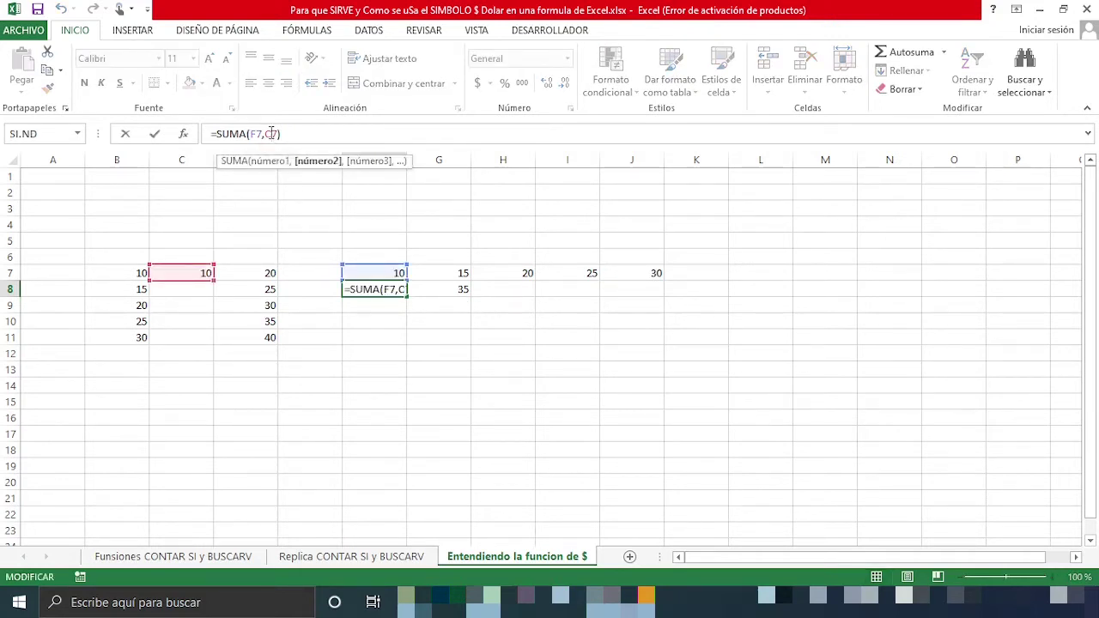
text($)
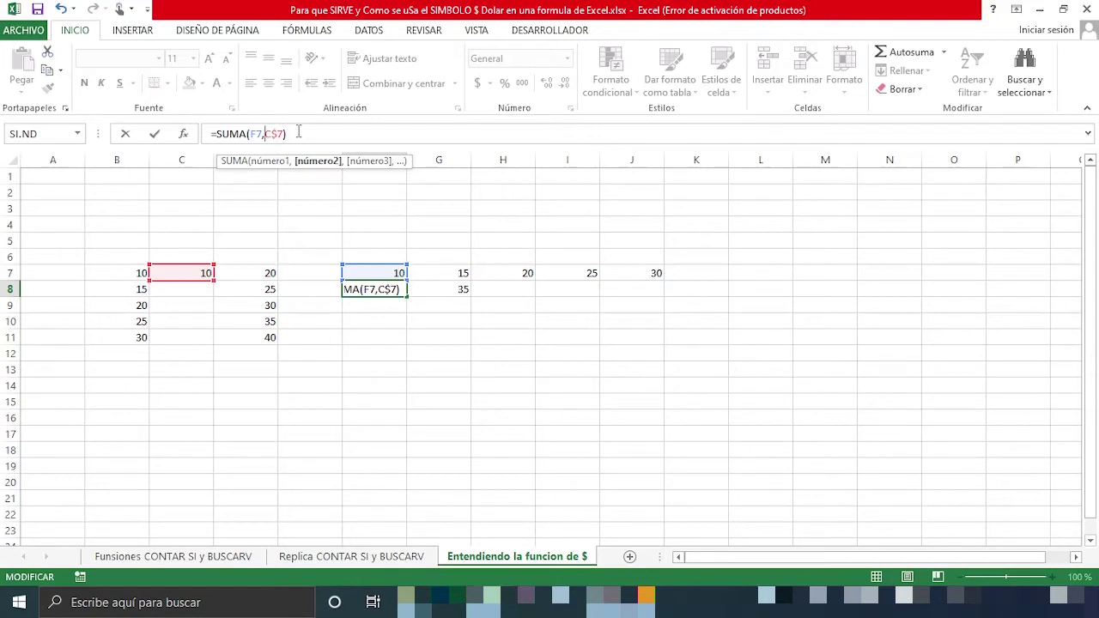
text($)
key(Return)
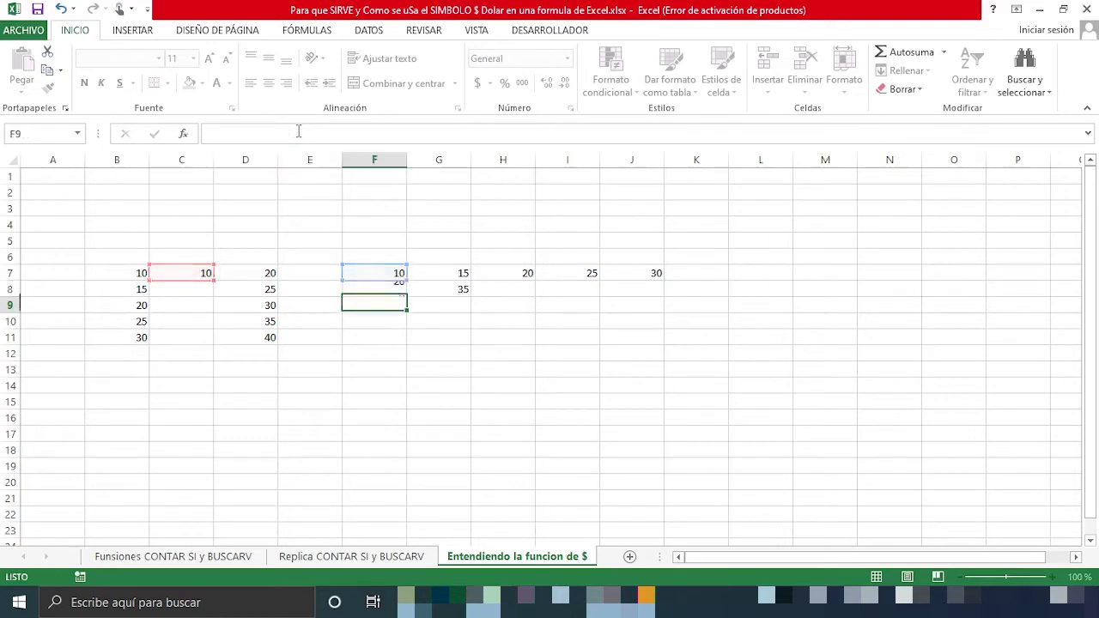
Fill the F8 formula across to J8 and check the references in the copies from G8 to J8
click(399, 288)
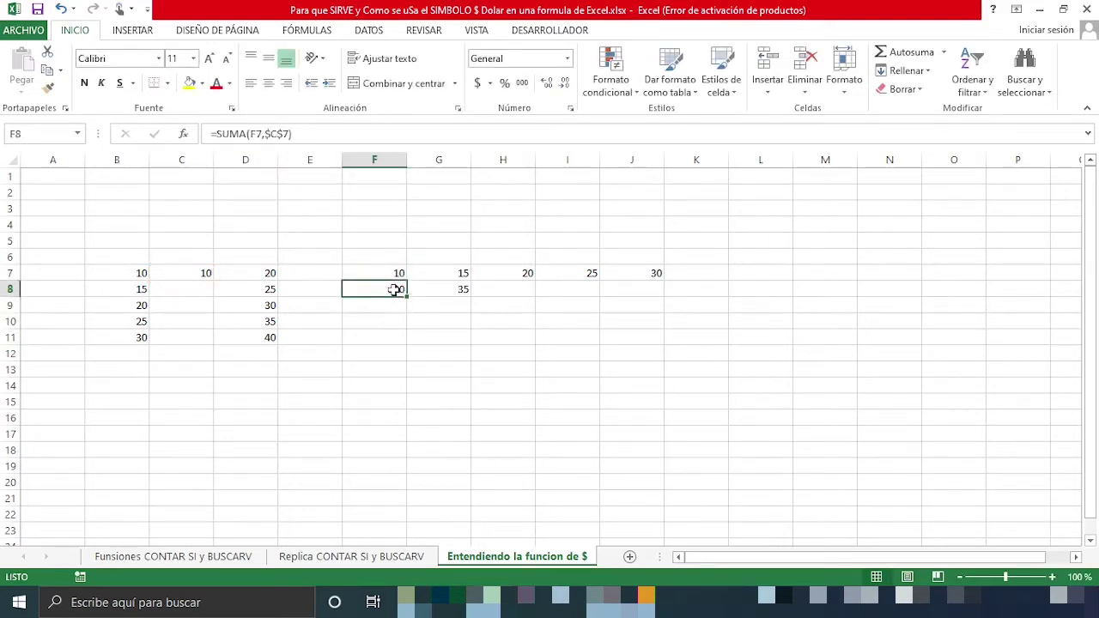
drag(407, 294, 651, 292)
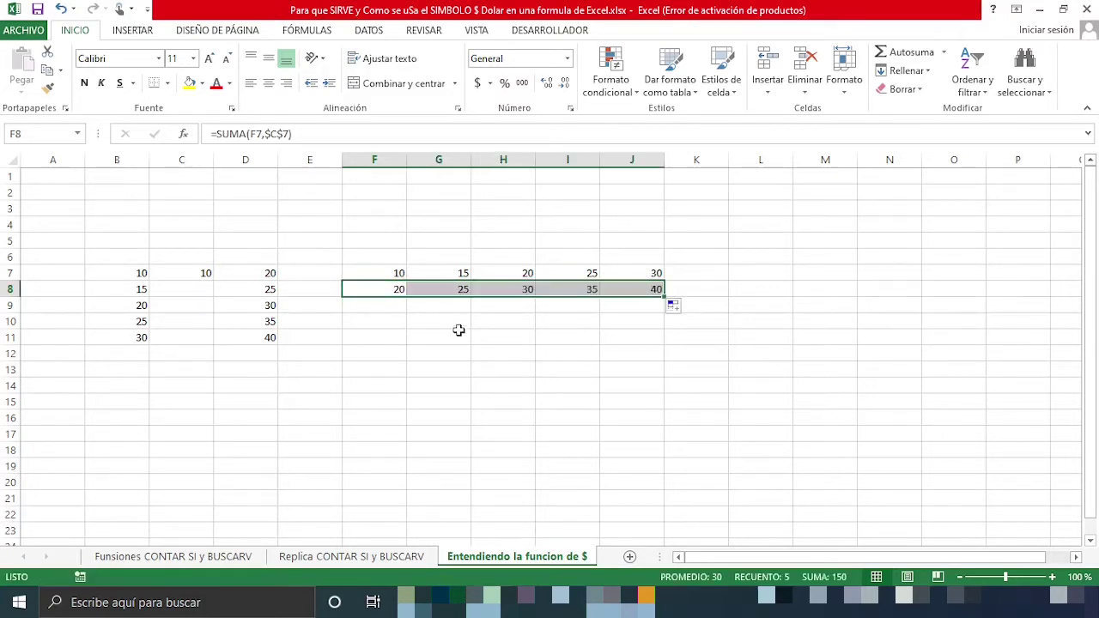
click(465, 289)
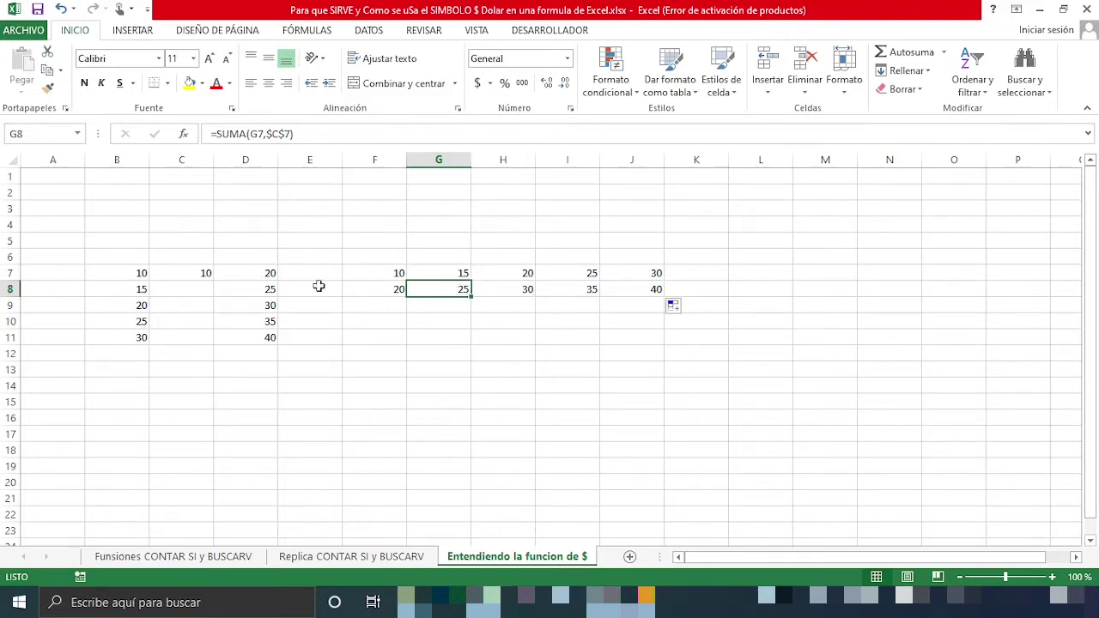
click(525, 286)
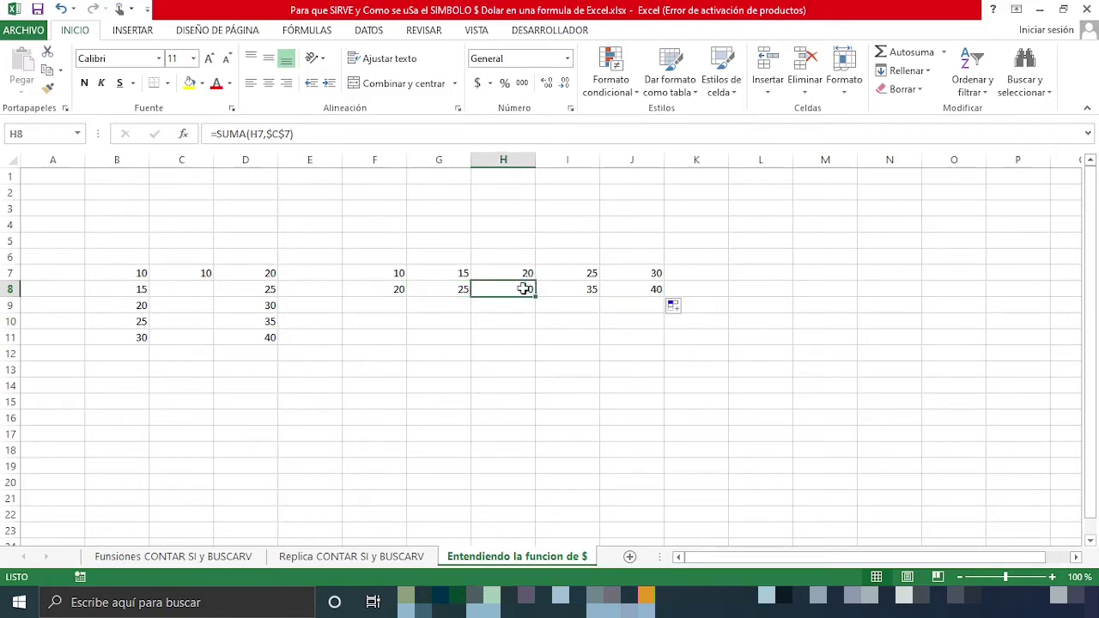
click(584, 288)
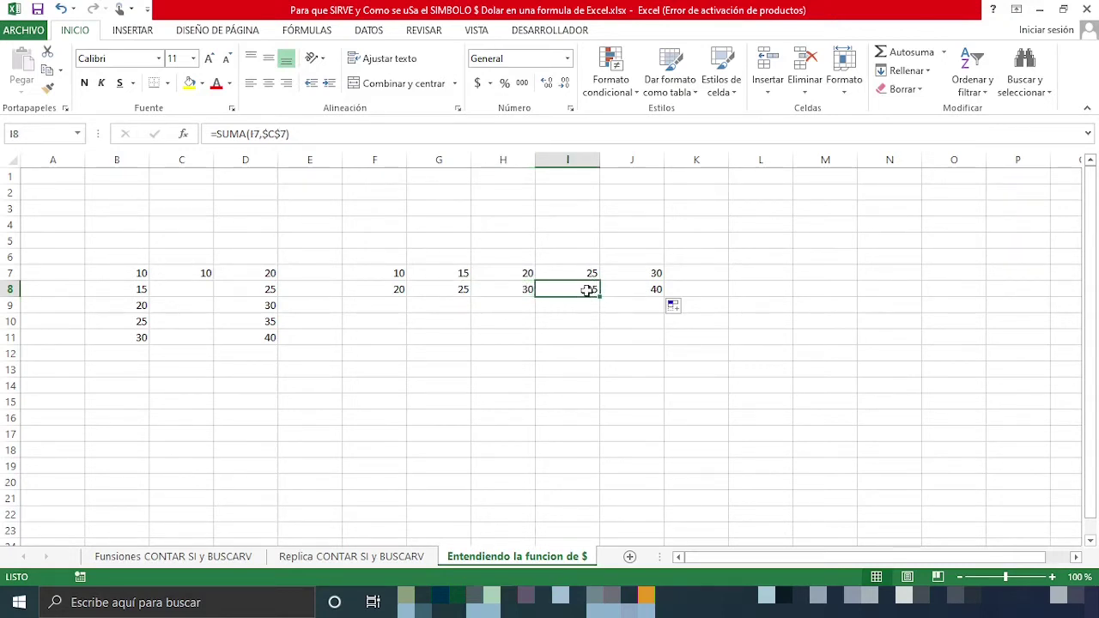
click(640, 289)
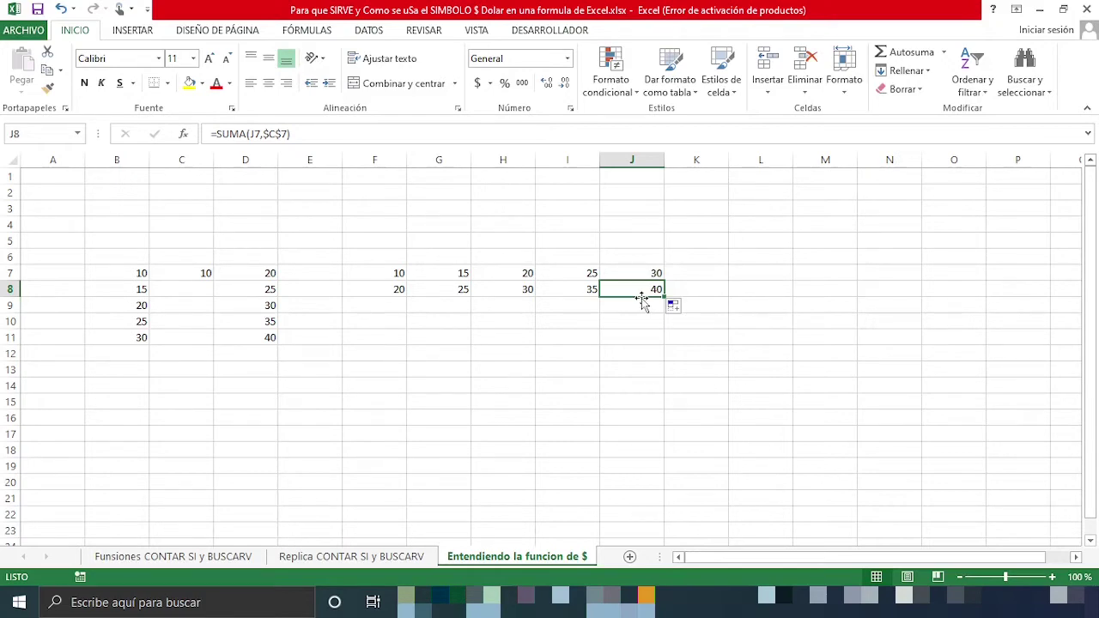
On the Replica CONTAR SI y BUSCARV sheet, start a CONTAR.SI formula in cell B9
click(342, 558)
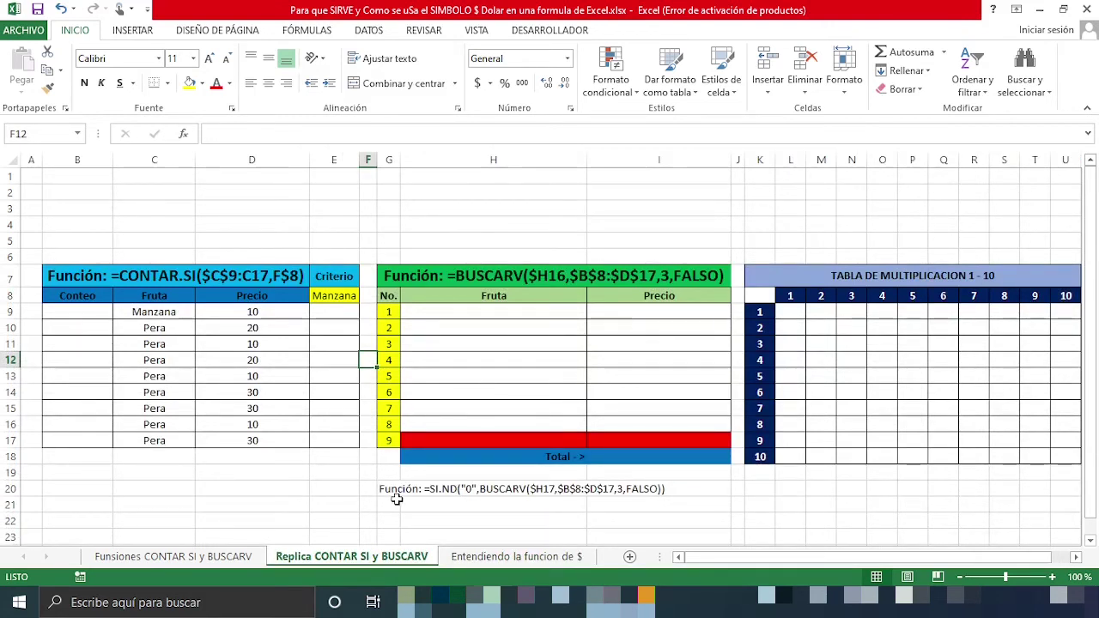
click(96, 312)
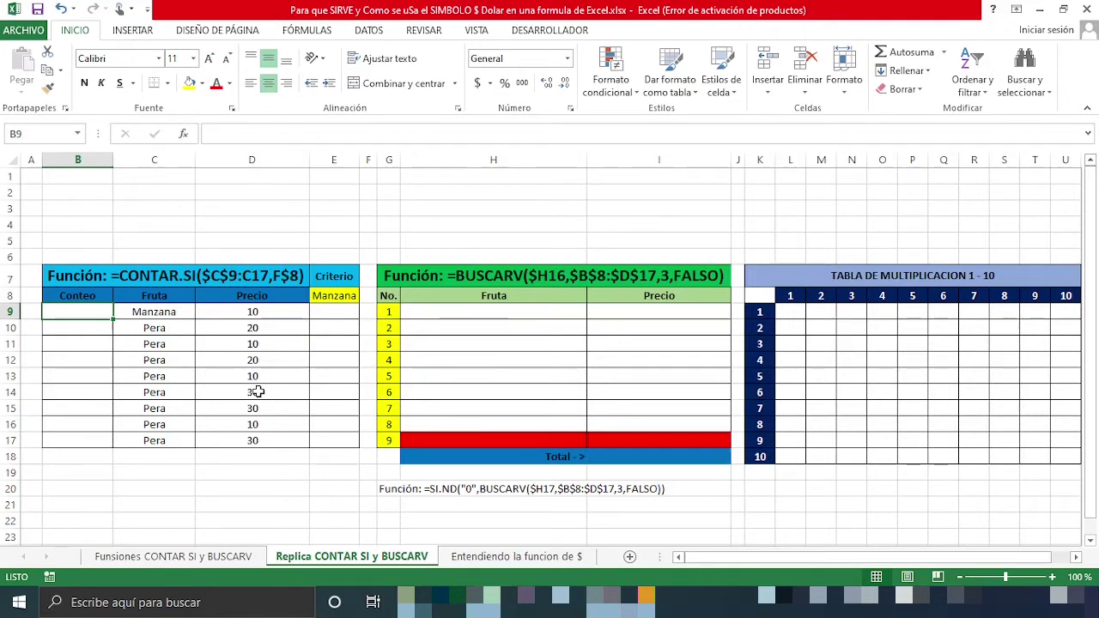
text())
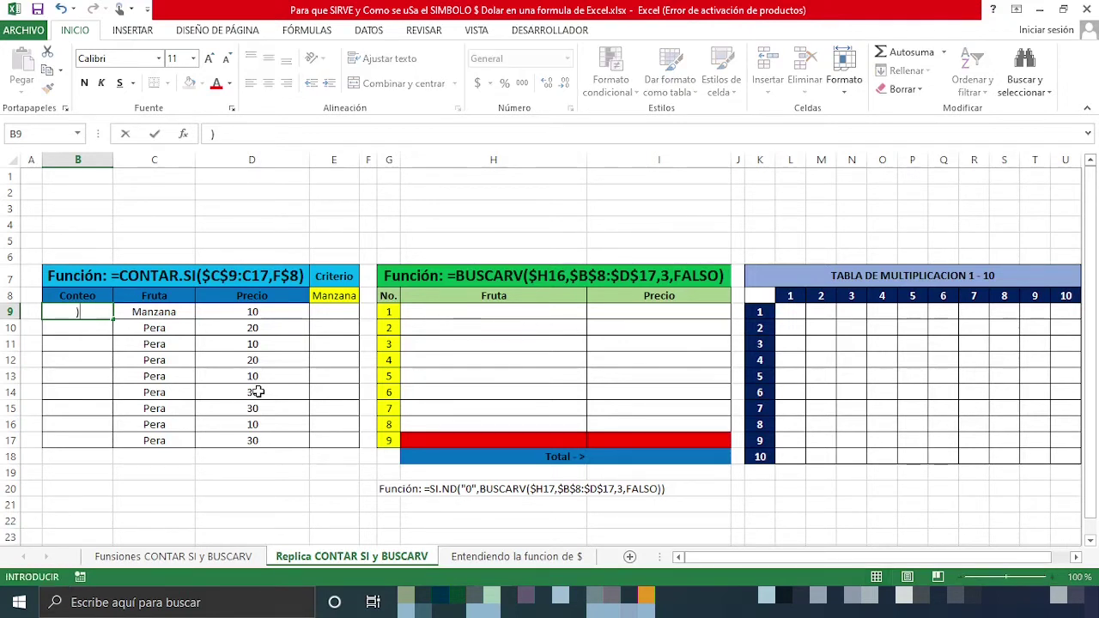
key(BackSpace)
text(=)
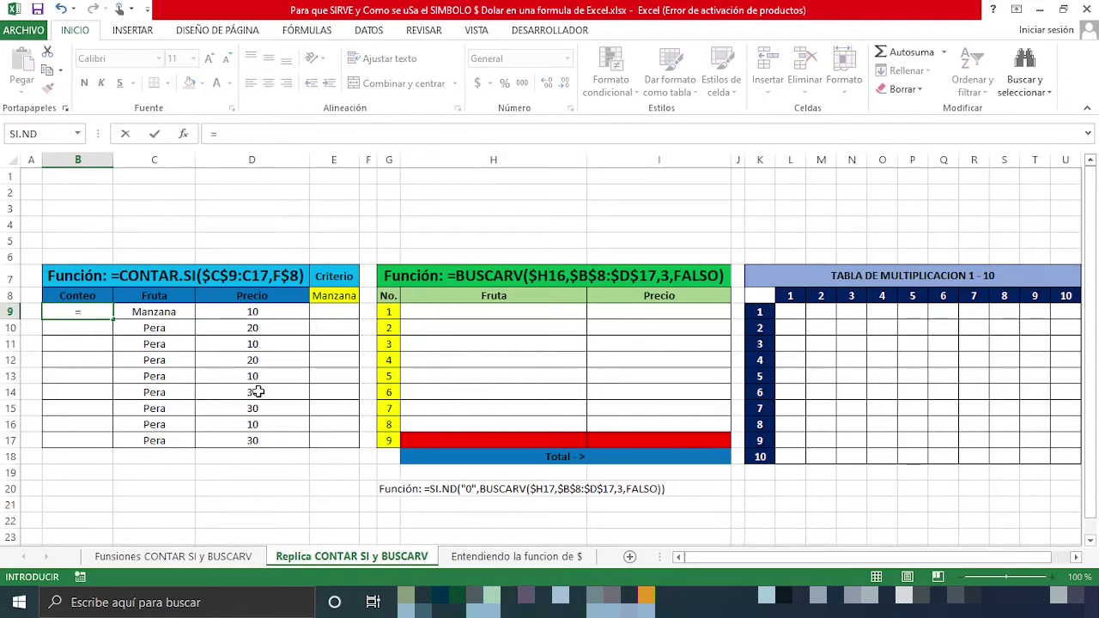
text(con)
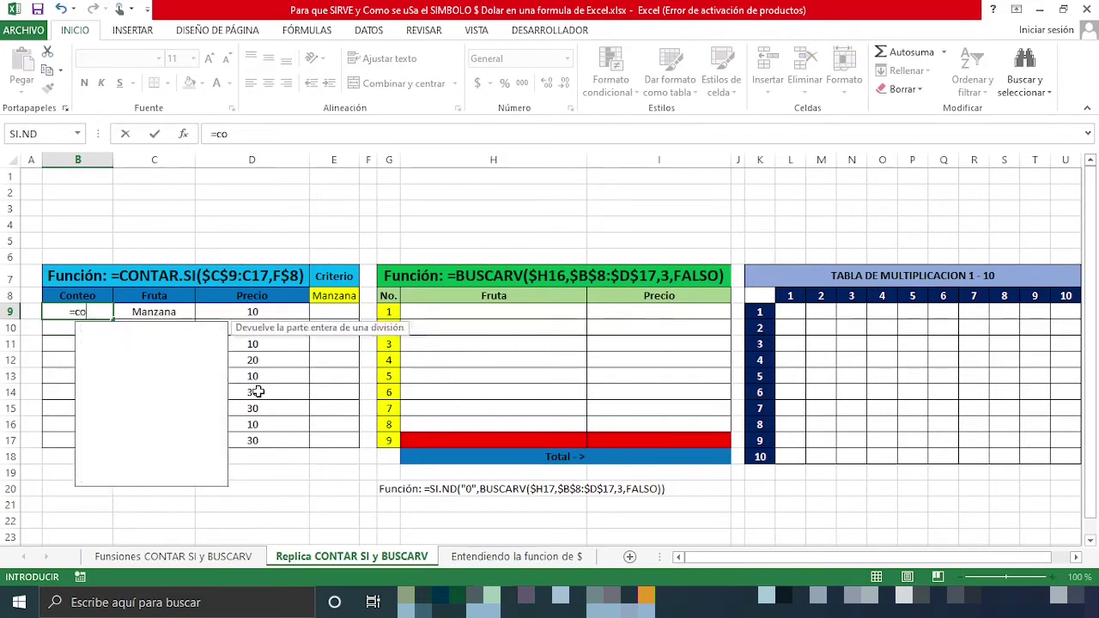
key(Down)
key(Down)
key(Down)
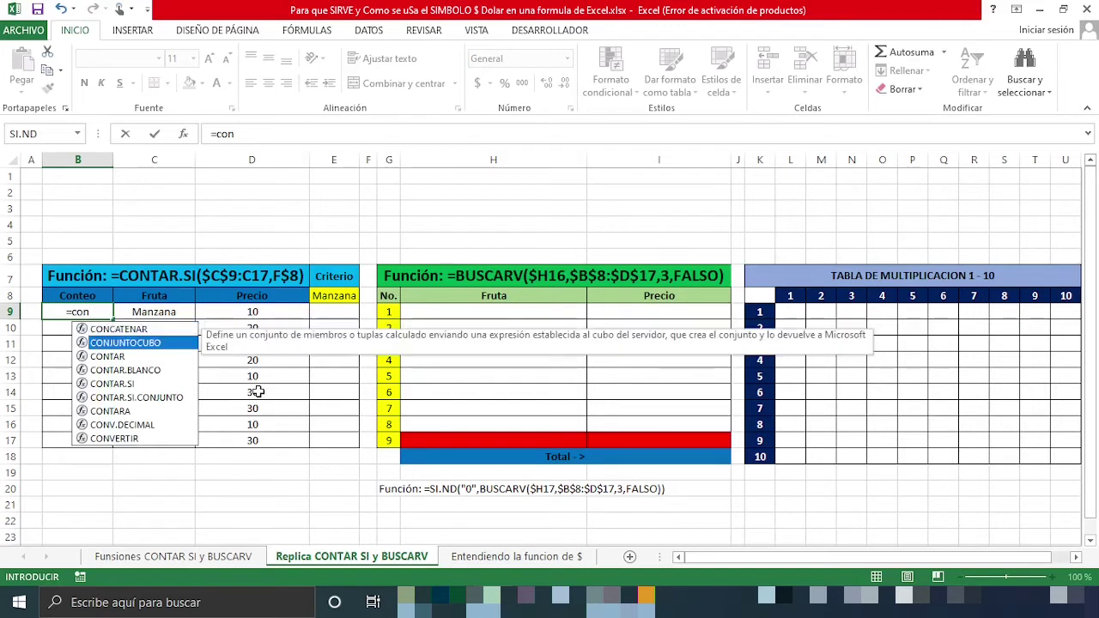
key(Down)
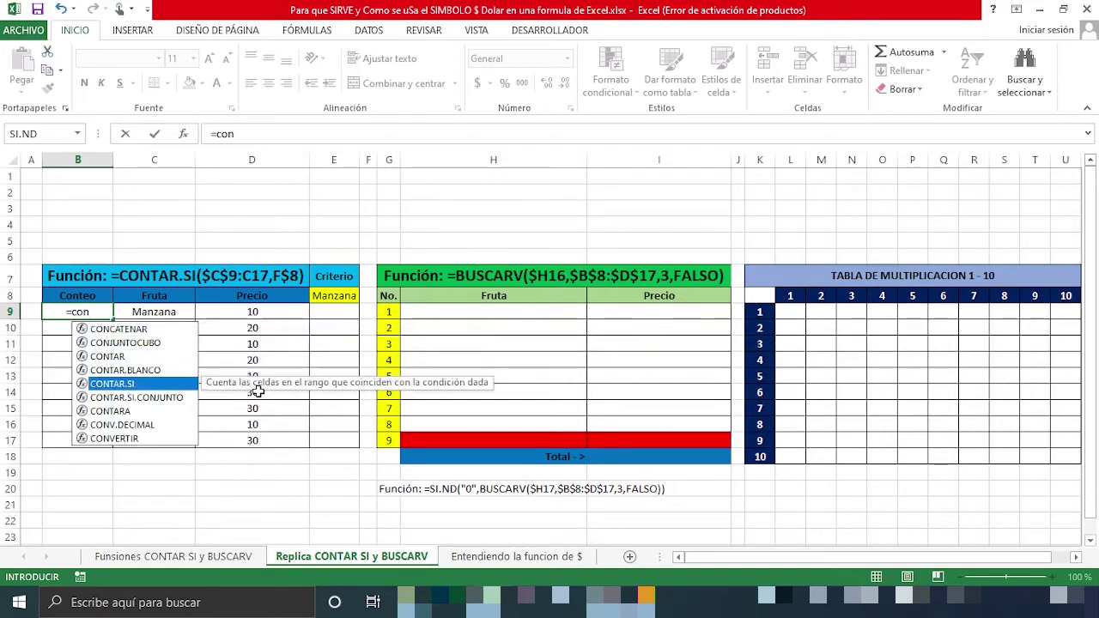
key(Tab)
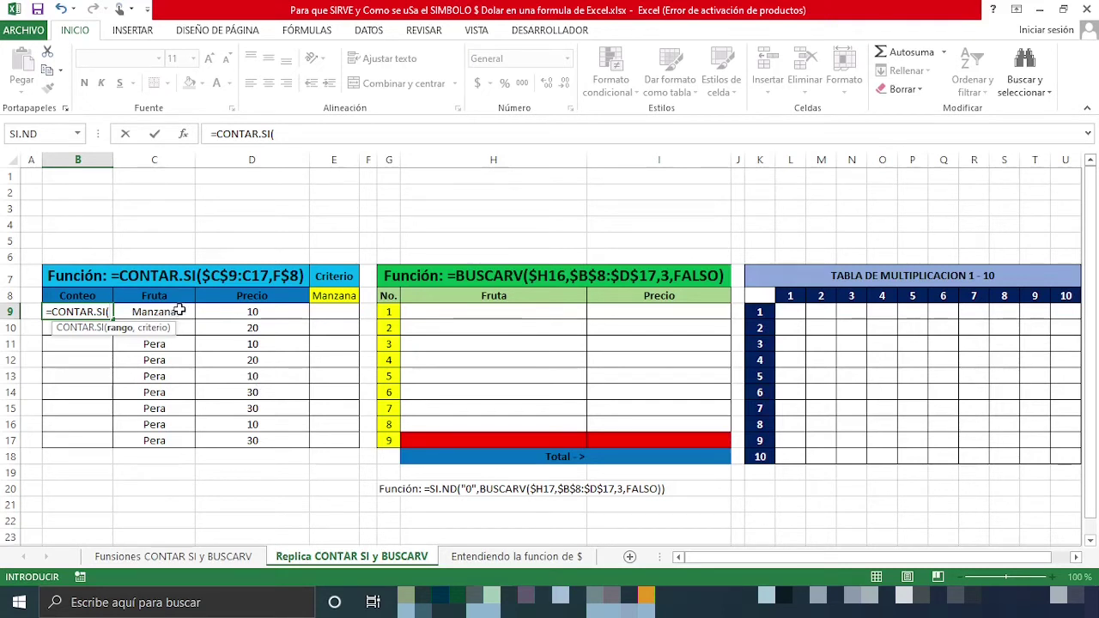
Complete the B9 formula with range C9:C17 and criterion E8, giving =CONTAR.SI(C9:C17,E8)
drag(173, 311, 175, 442)
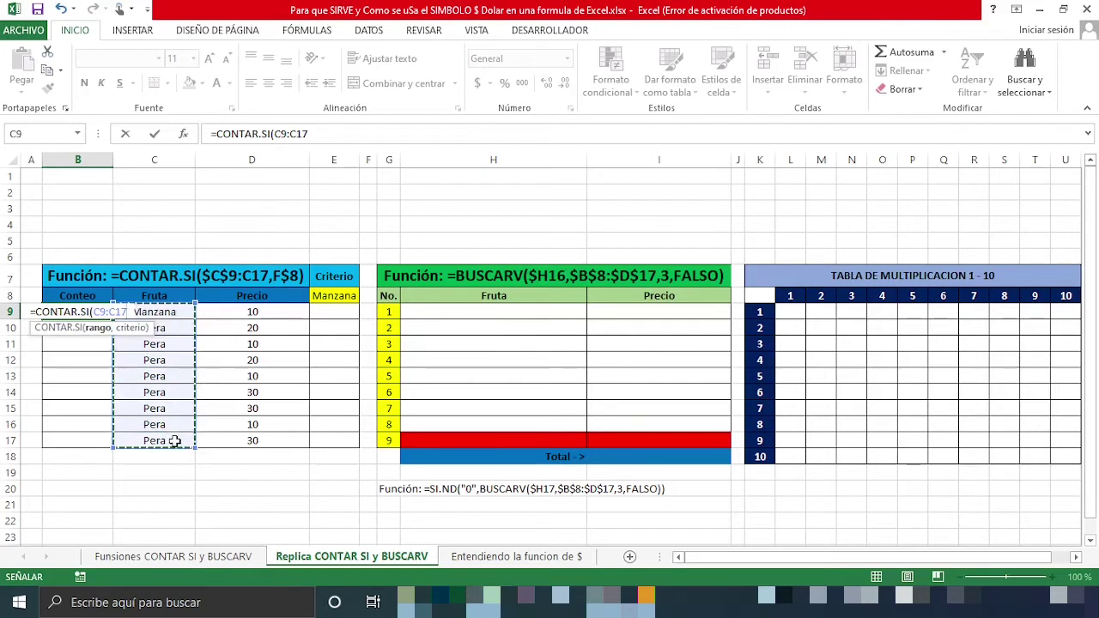
click(330, 132)
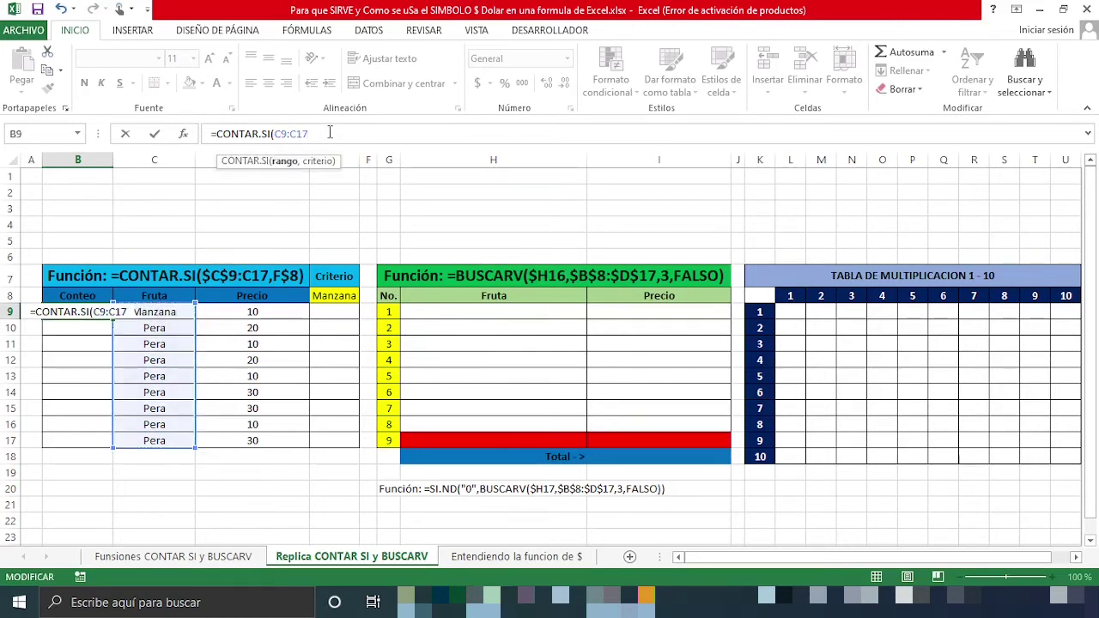
text(,)
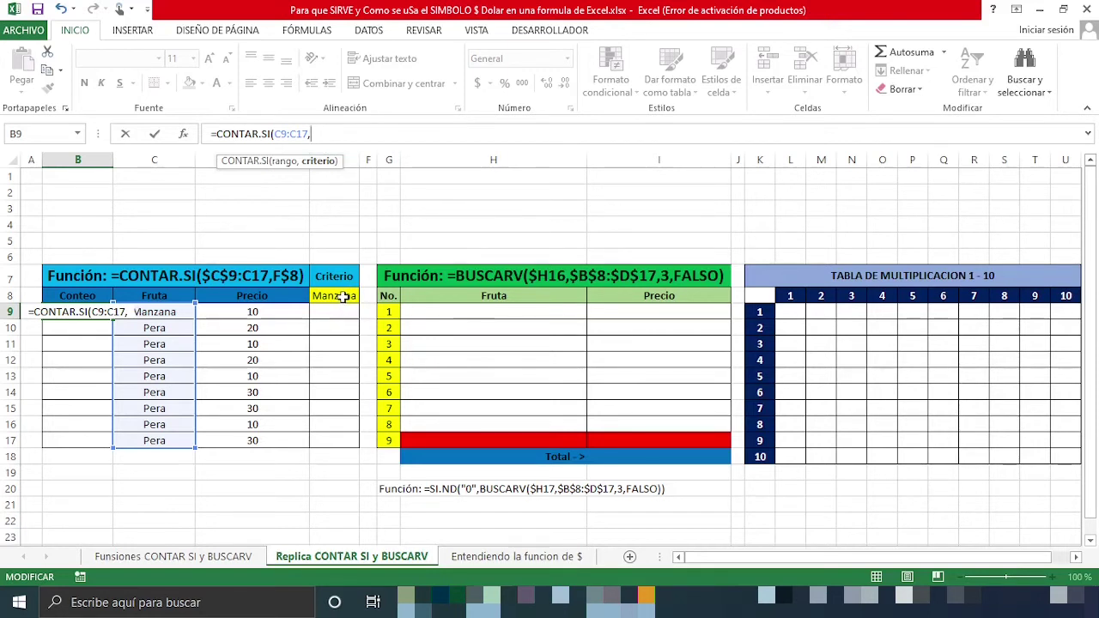
click(343, 297)
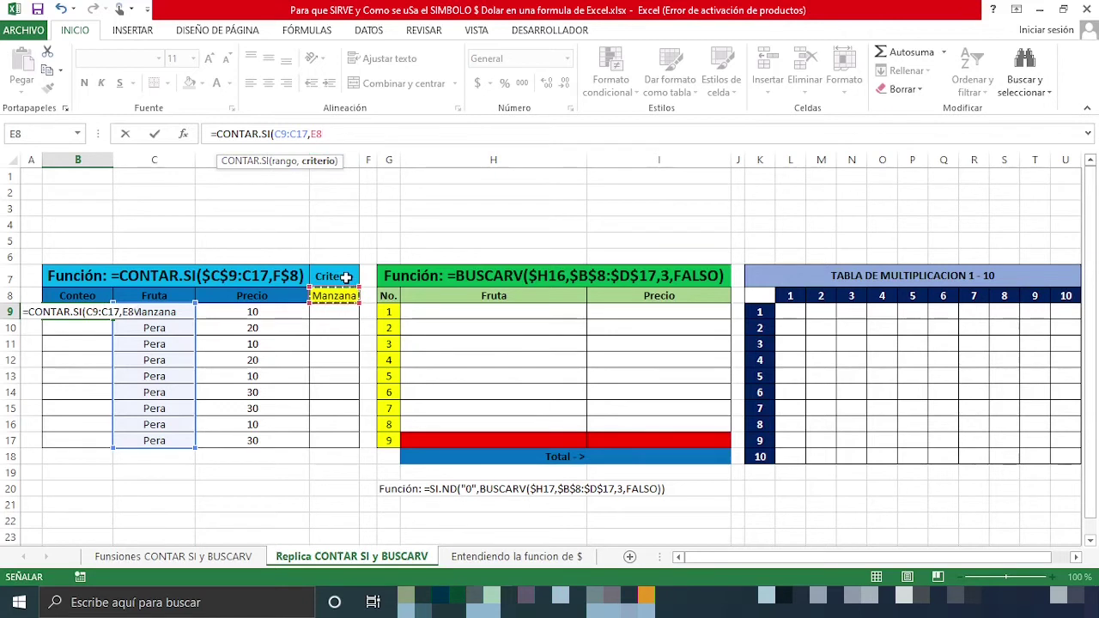
text())
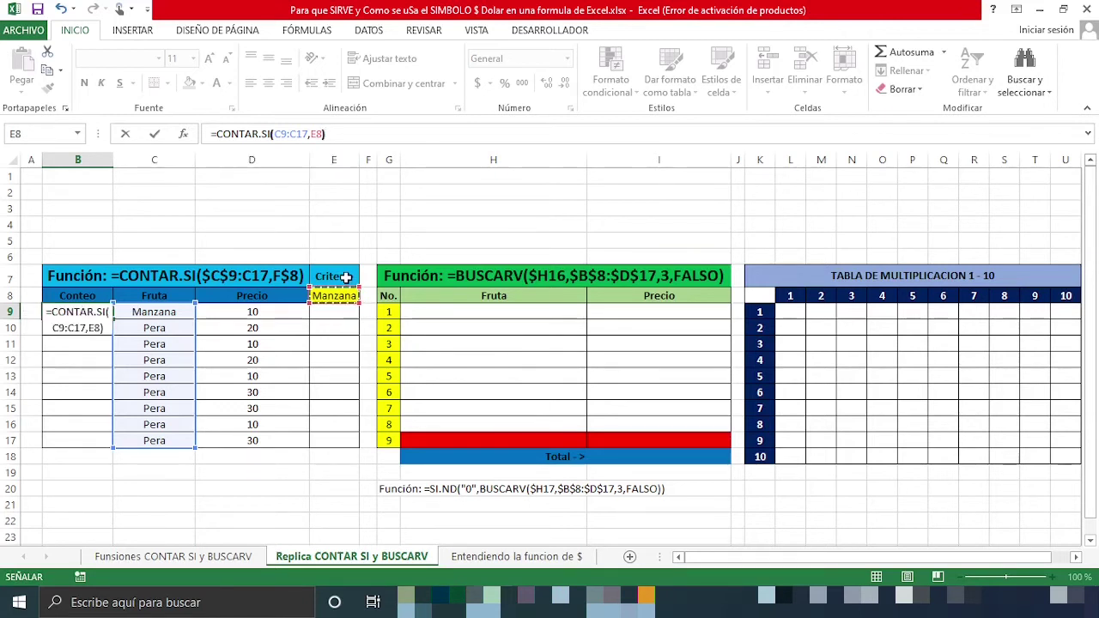
key(Return)
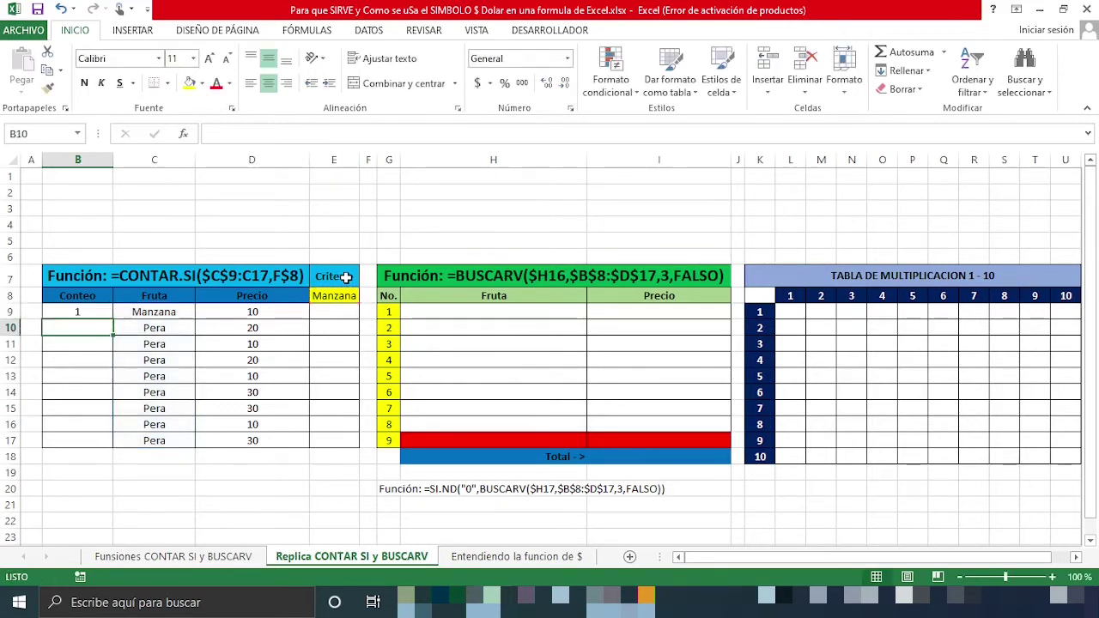
Fill the CONTAR.SI formula from B9 down to B17
click(97, 312)
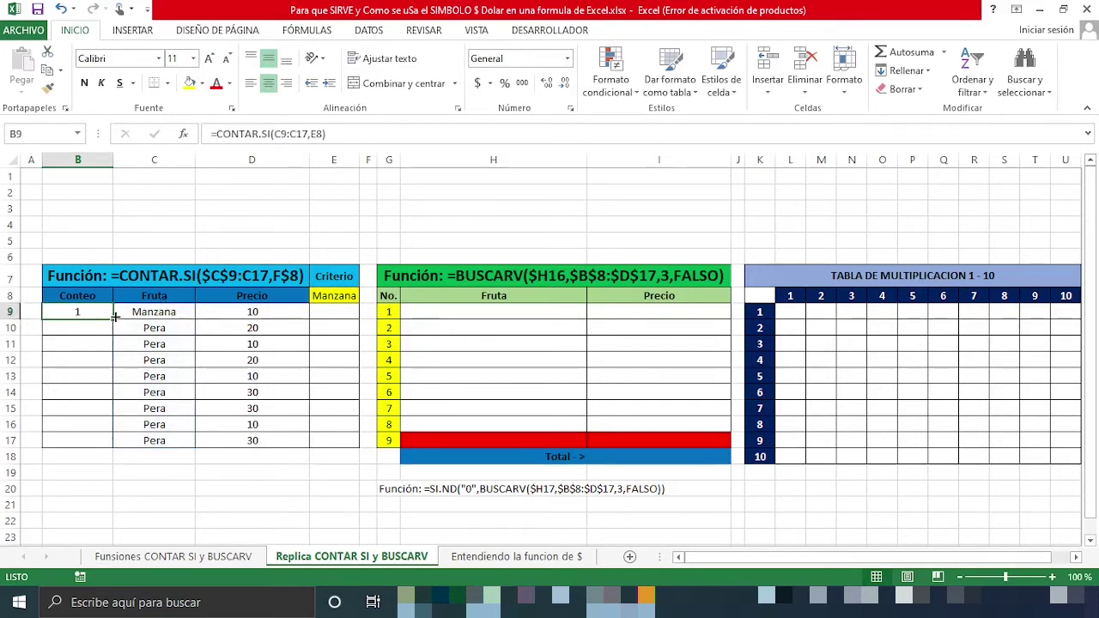
drag(115, 318, 115, 447)
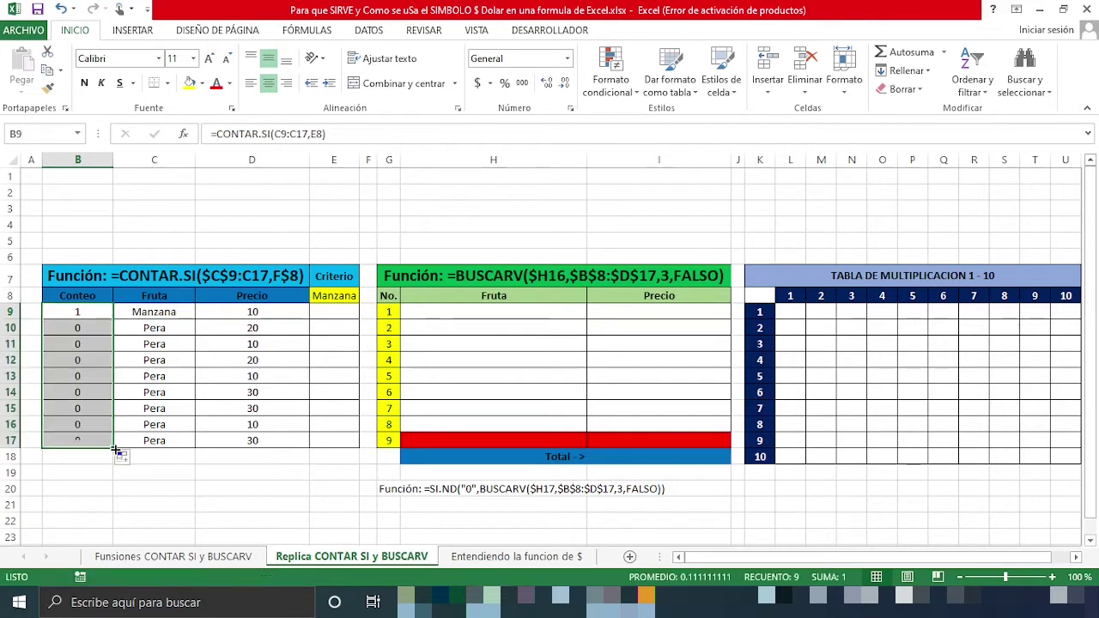
click(83, 313)
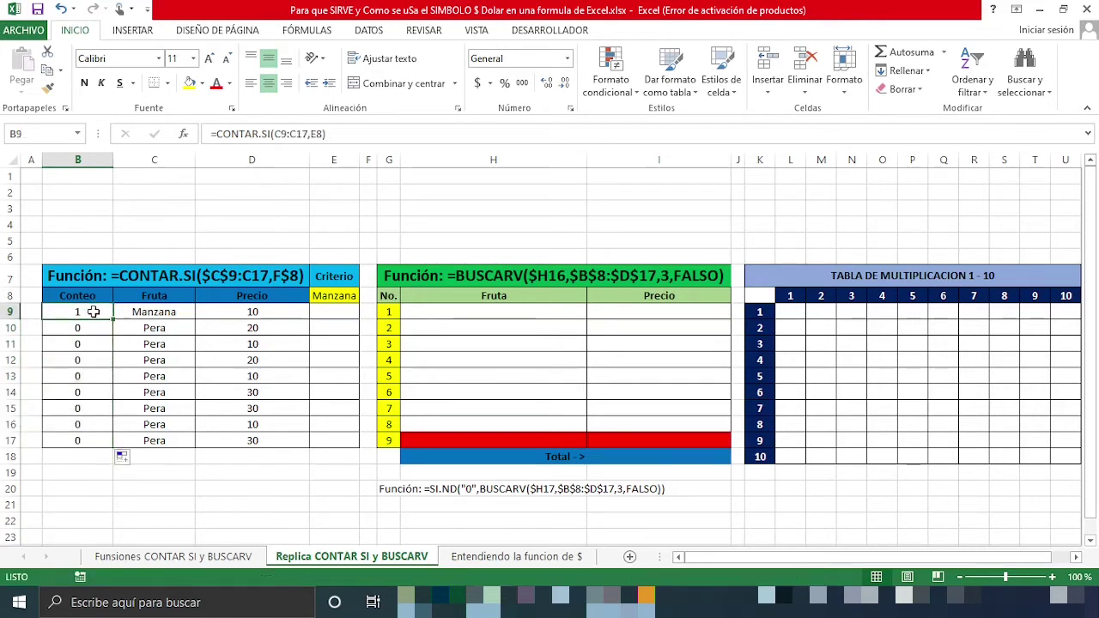
Change the criterion in cell E8 to Pera
click(335, 299)
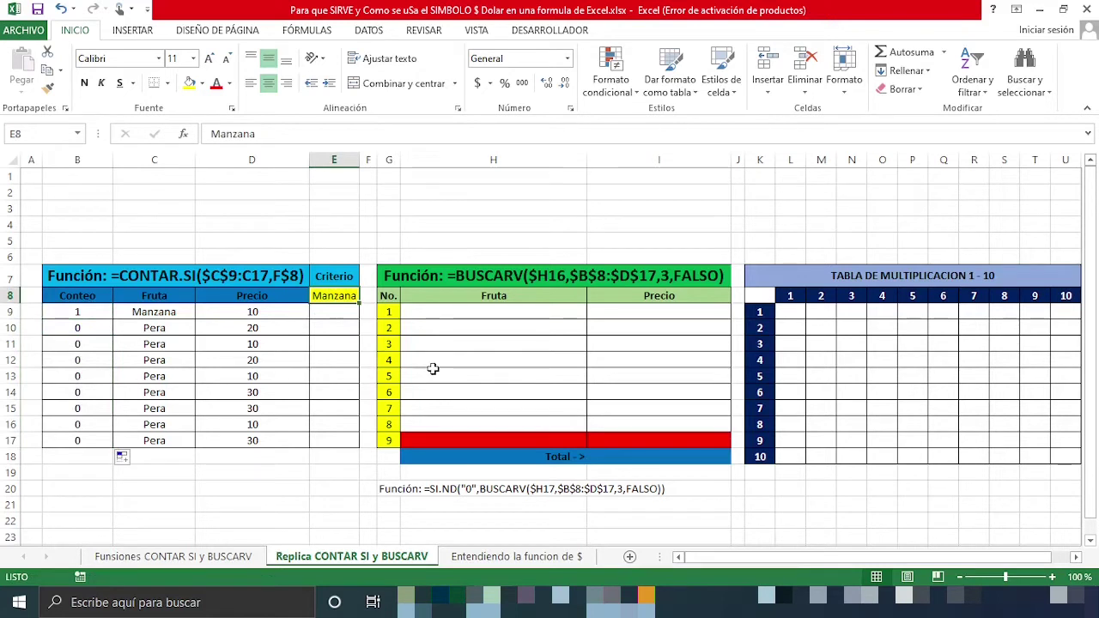
text(Pero)
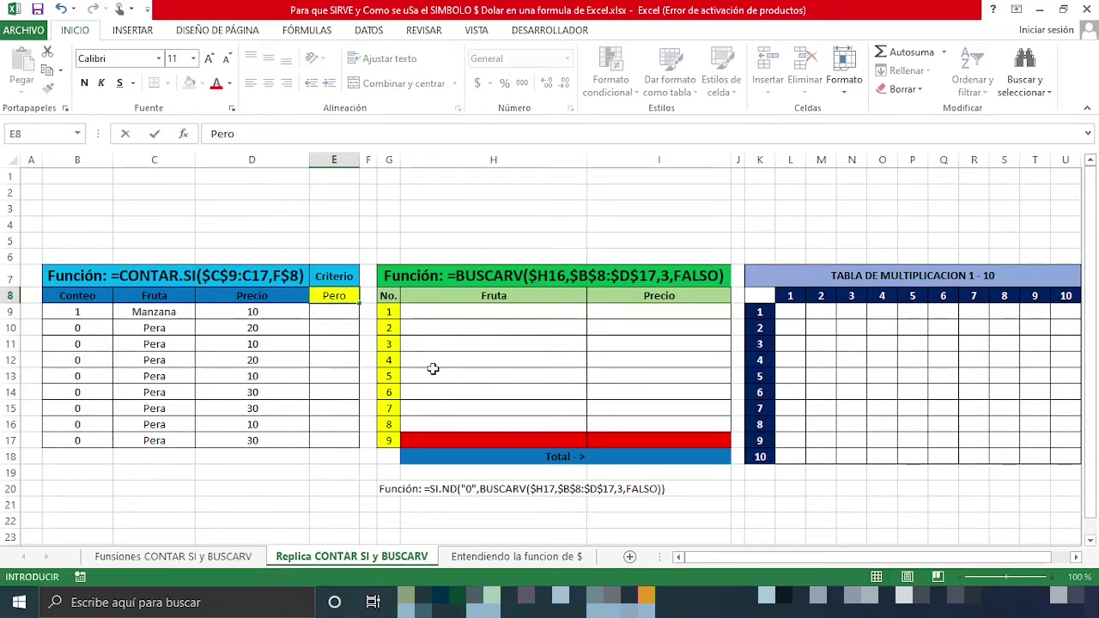
key(BackSpace)
text(a)
key(Return)
key(Up)
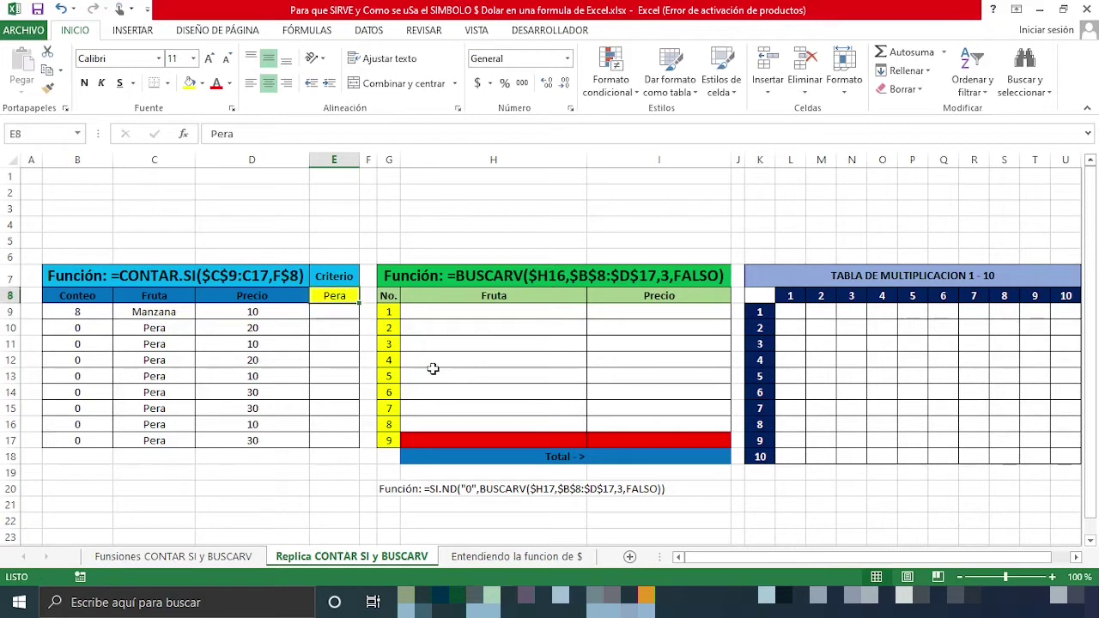
Edit the CONTAR.SI formula in B9 so its range starts at the absolute reference $C$9
click(89, 317)
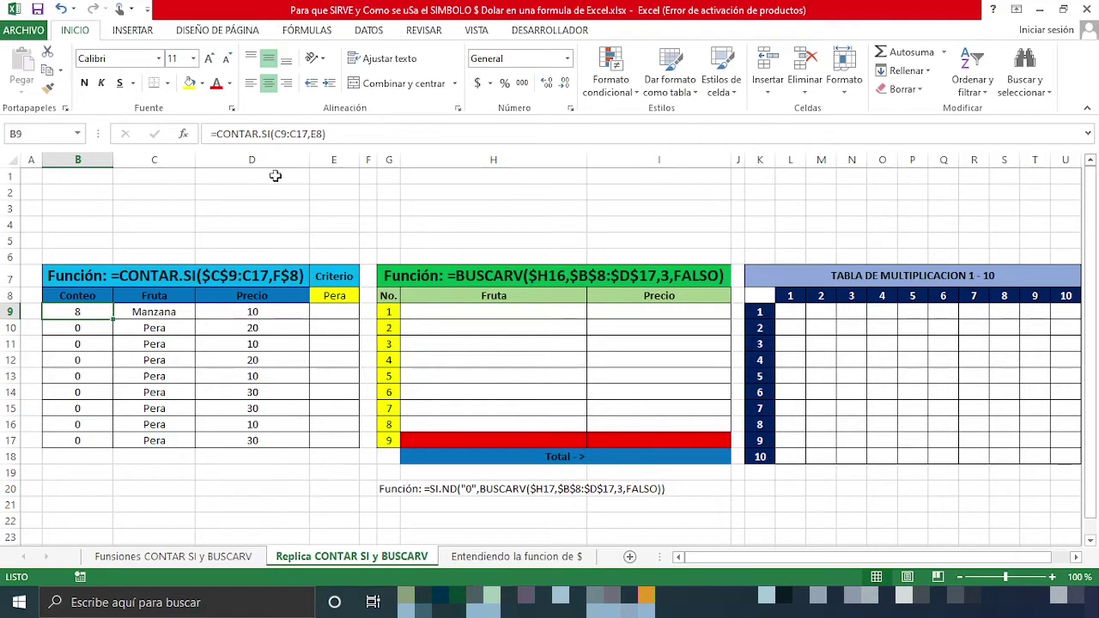
click(275, 134)
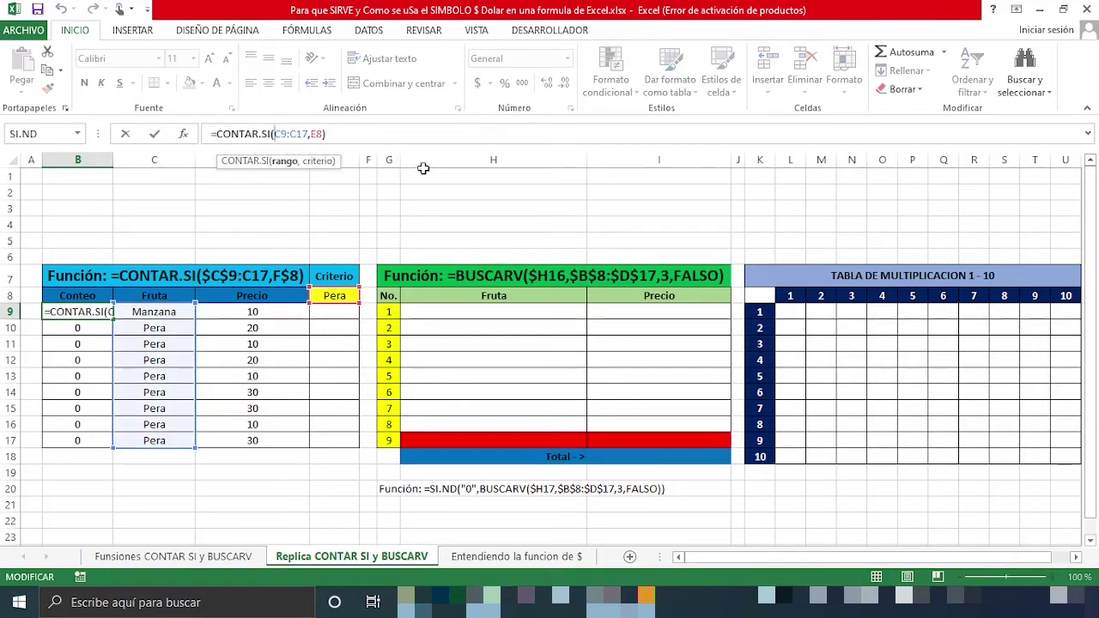
text($C$)
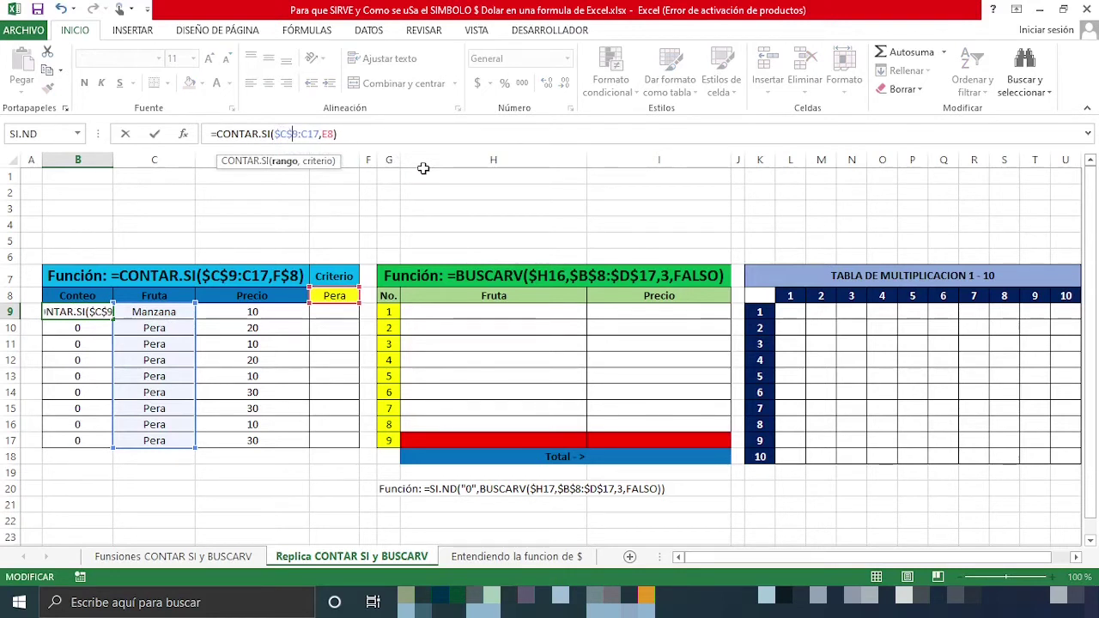
key(Right)
text($)
key(Right)
key(Right)
key(Right)
key(Right)
key(Right)
key(BackSpace)
key(BackSpace)
text(9)
key(Return)
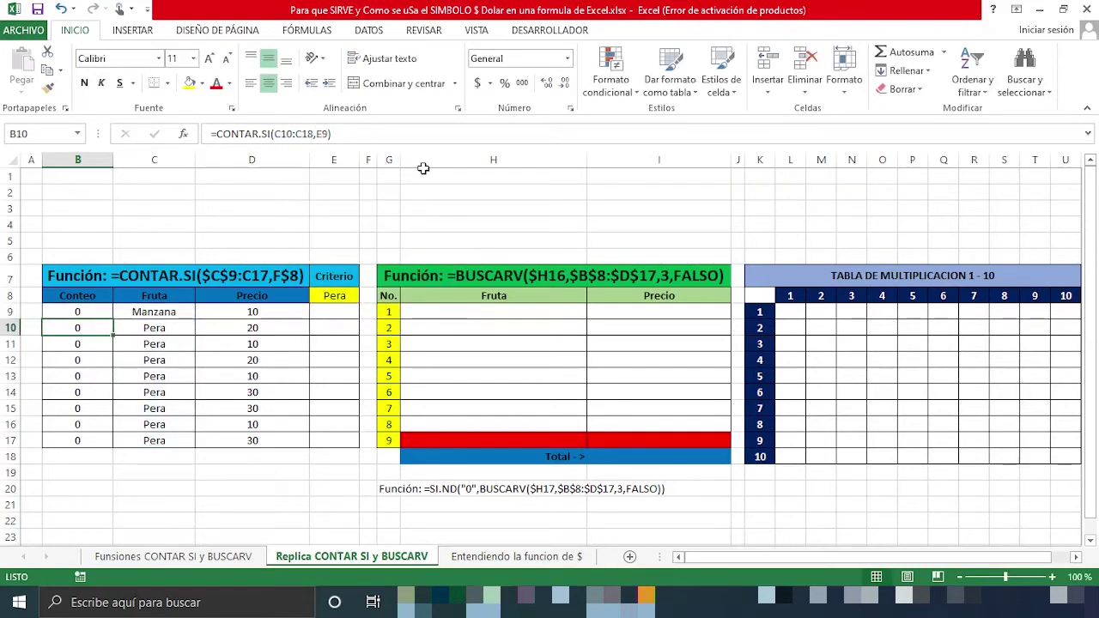
Make the criterion reference in the B9 formula absolute, giving =CONTAR.SI($C$9:C9,$E$8)
key(Up)
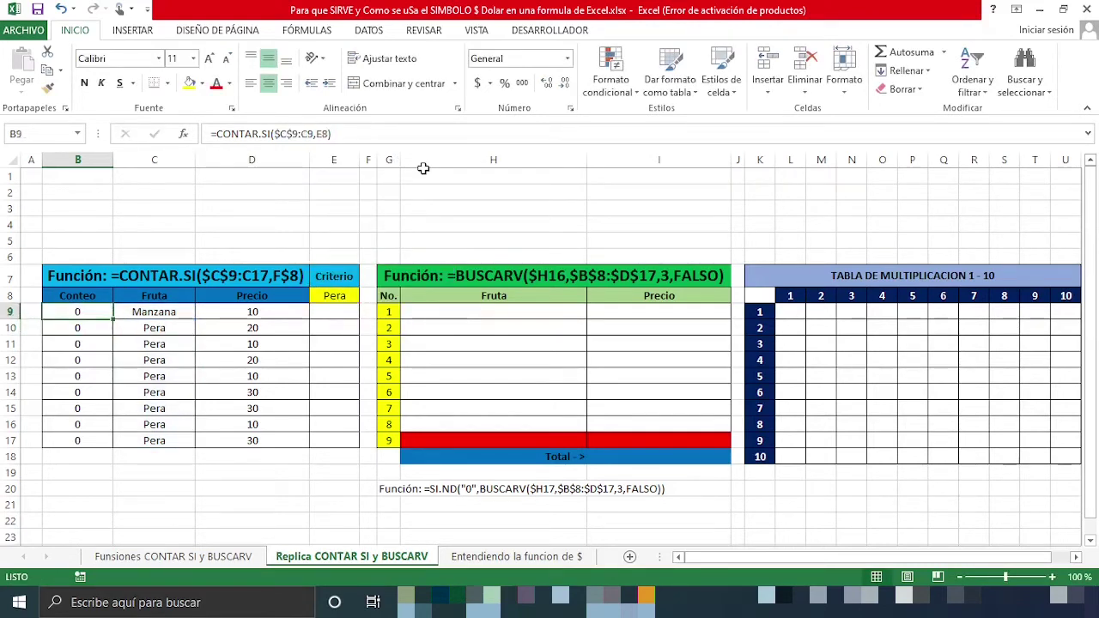
click(292, 135)
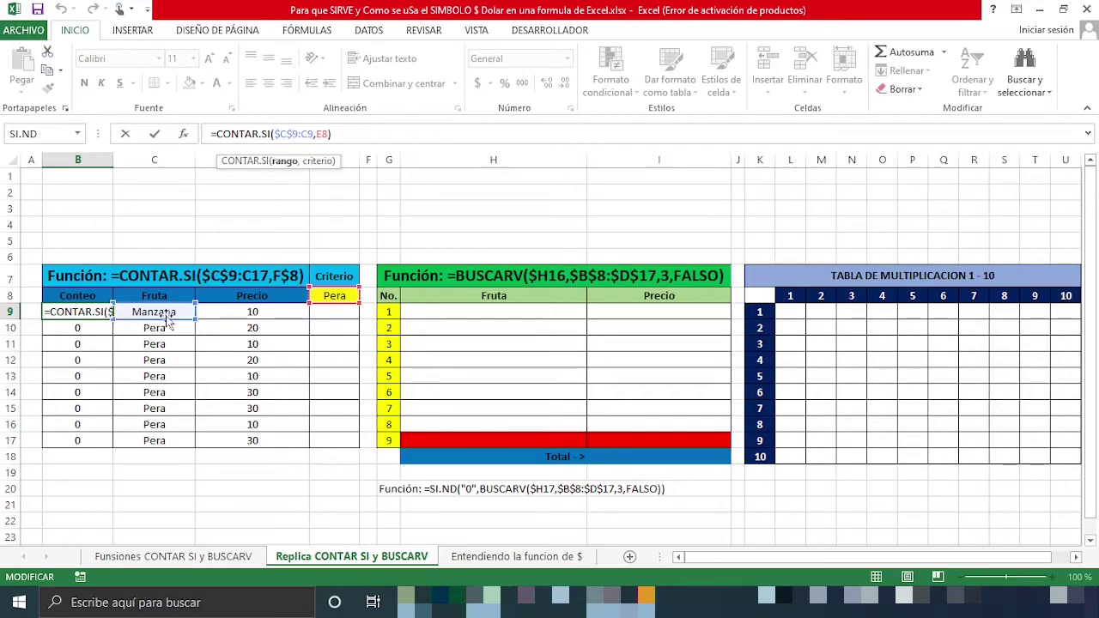
click(322, 135)
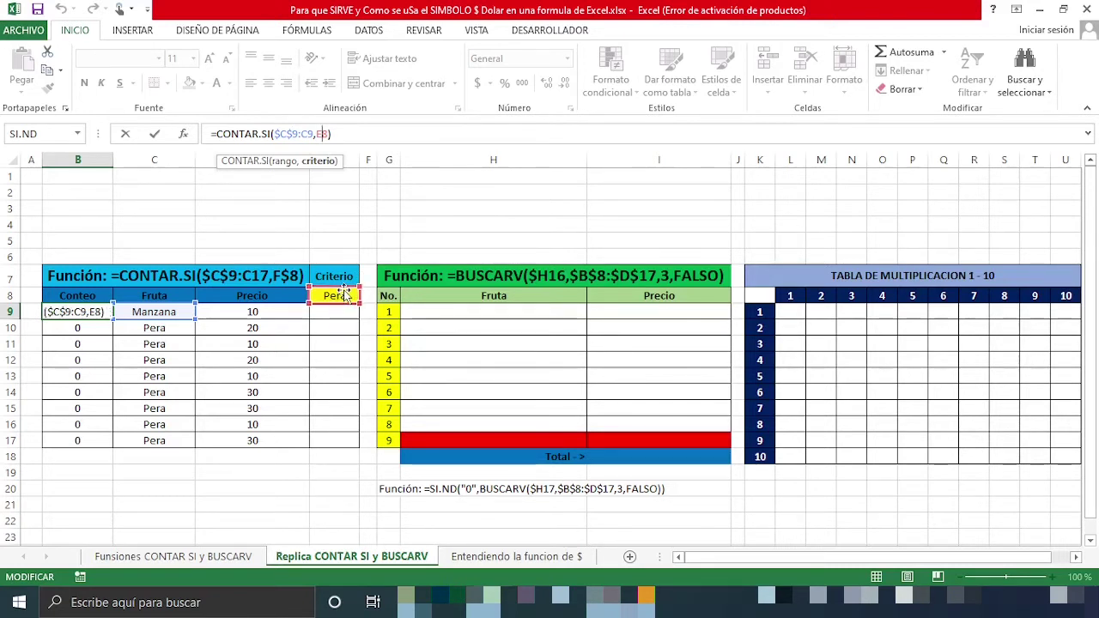
text($)
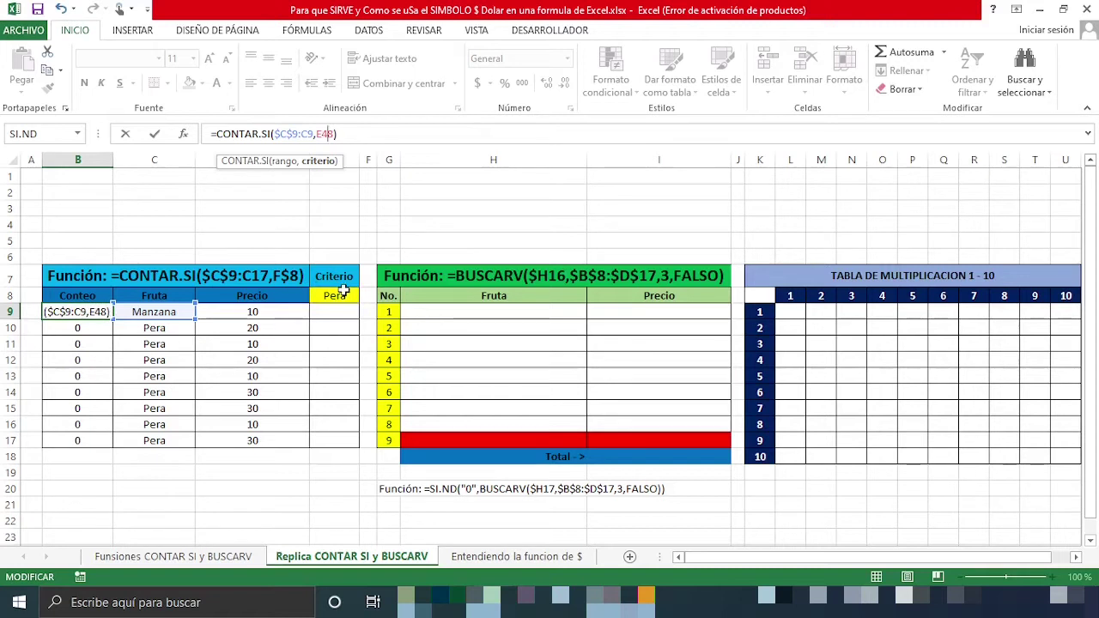
key(BackSpace)
text($)
key(Left)
key(Left)
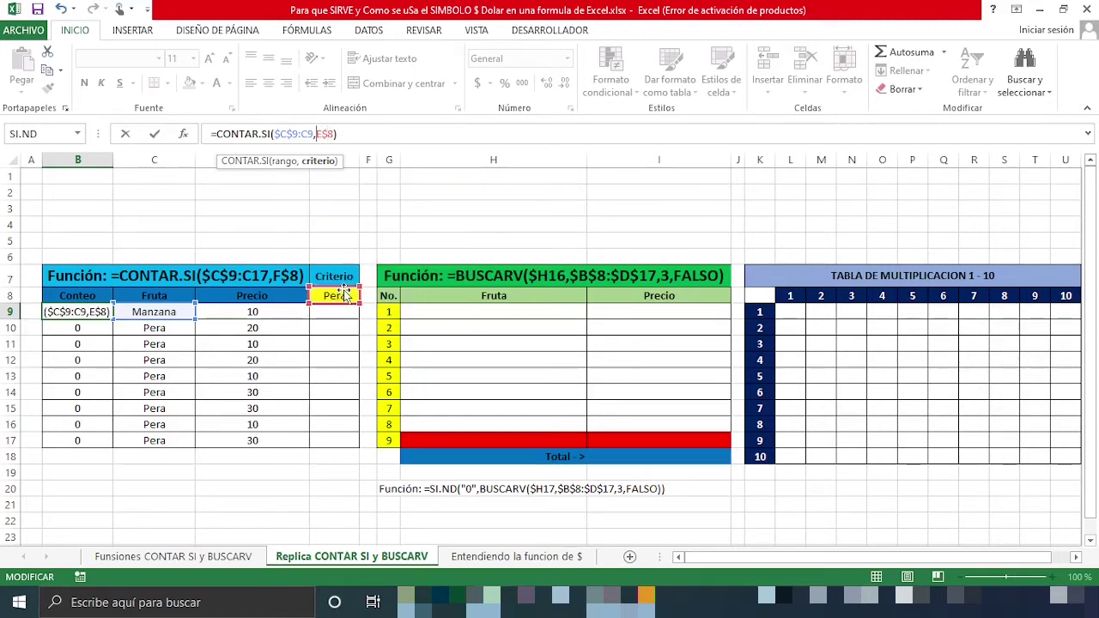
text($)
key(Return)
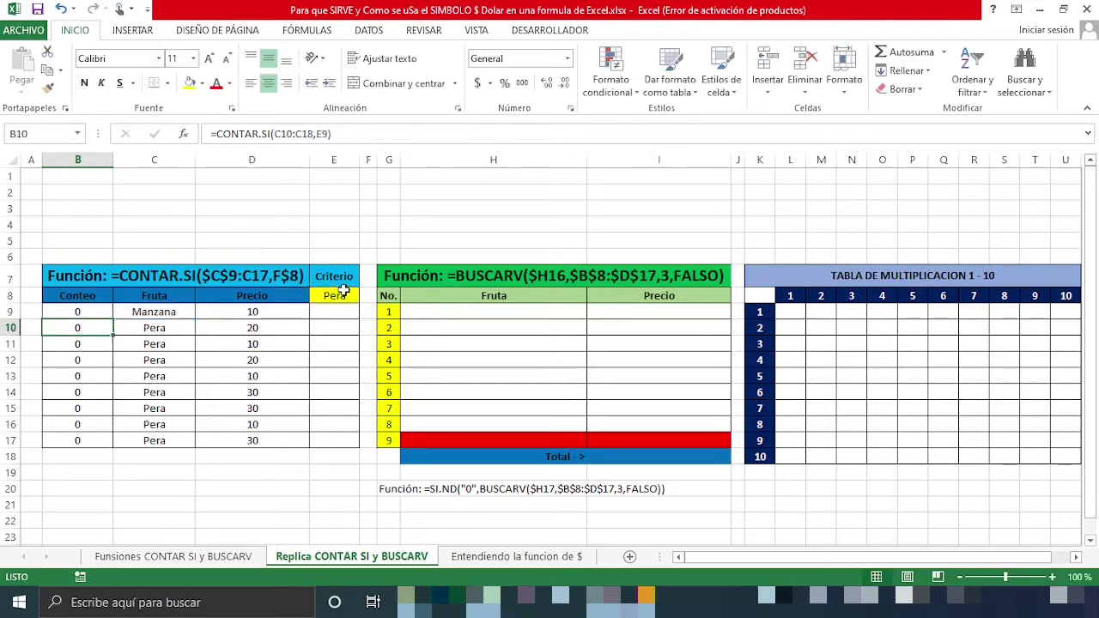
Fill the updated CONTAR.SI formula from B9 down to B17 and check the copied references in B10
key(Up)
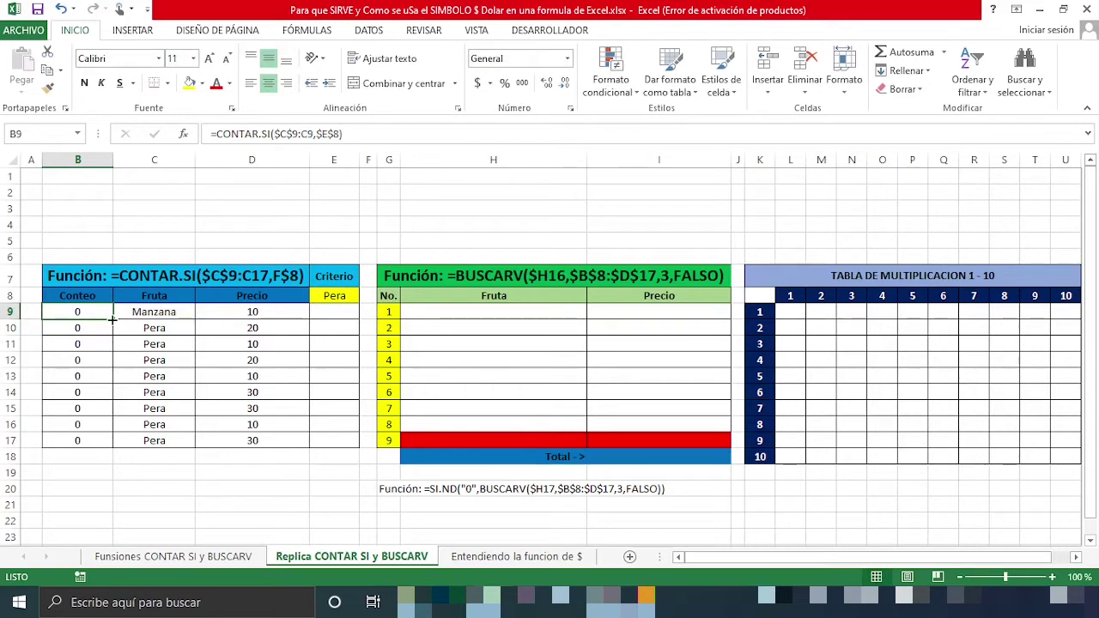
drag(112, 319, 122, 449)
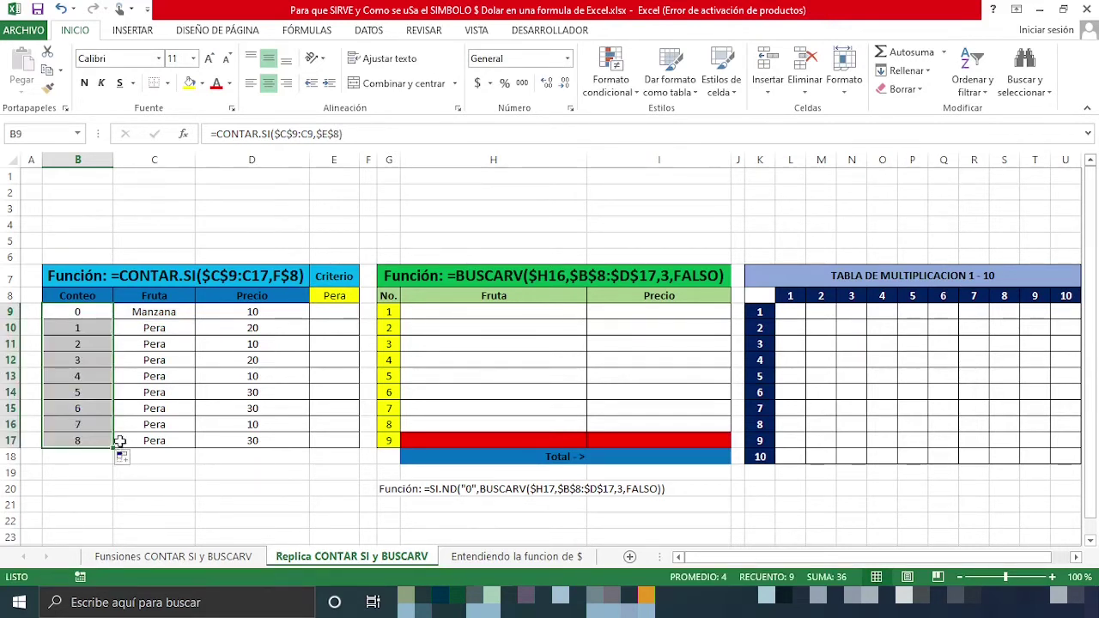
click(96, 324)
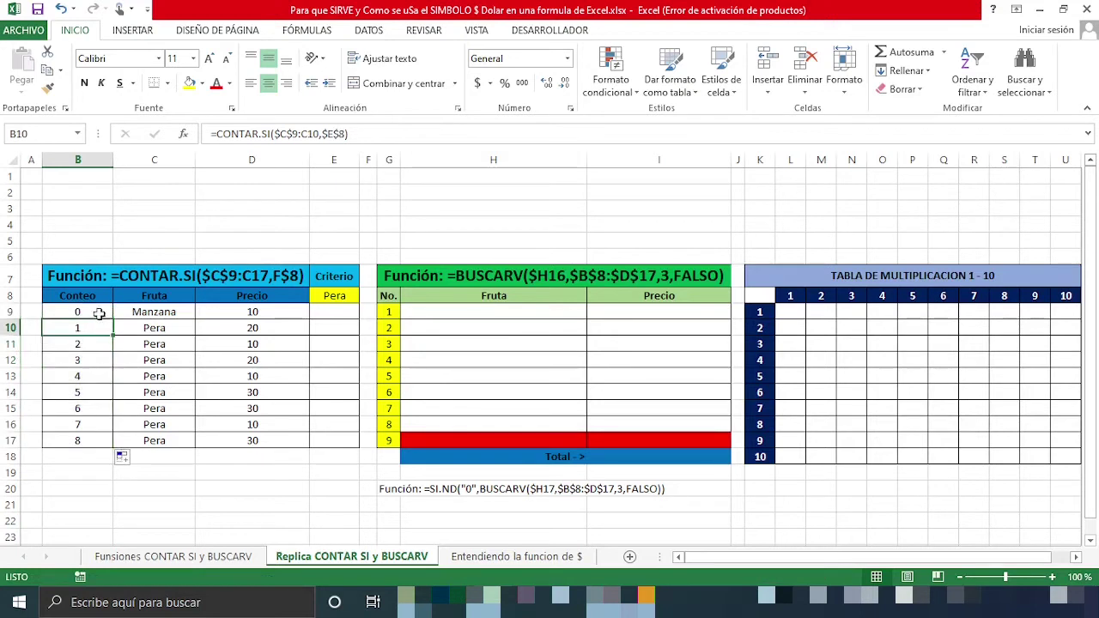
click(94, 313)
Examine the criterion in E8 and compare it with the fruits listed in C10 through C17
click(334, 298)
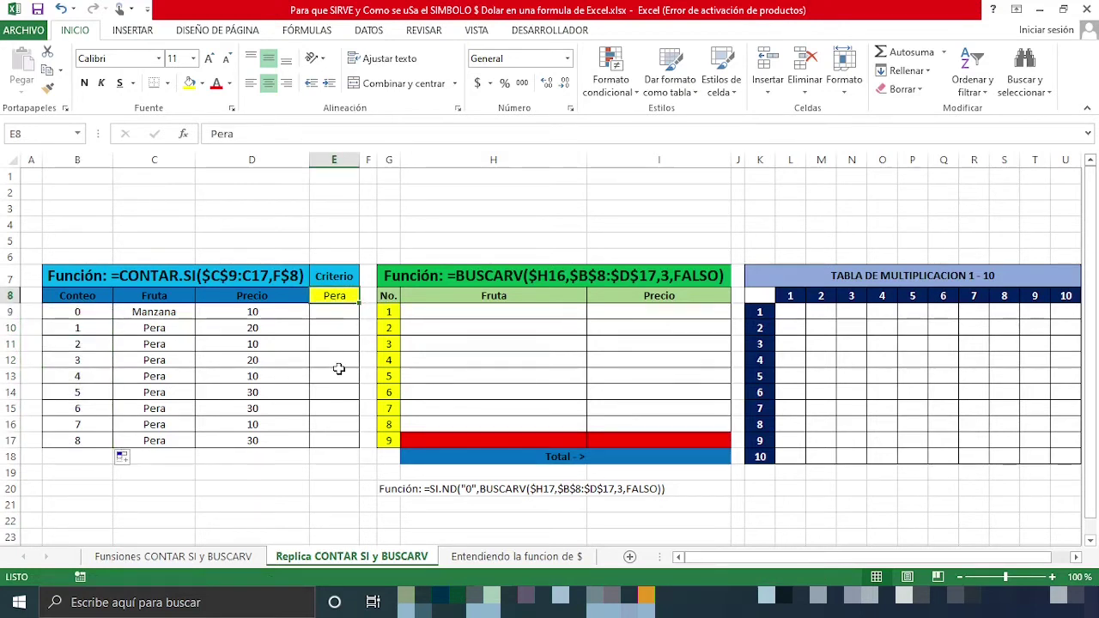
click(172, 330)
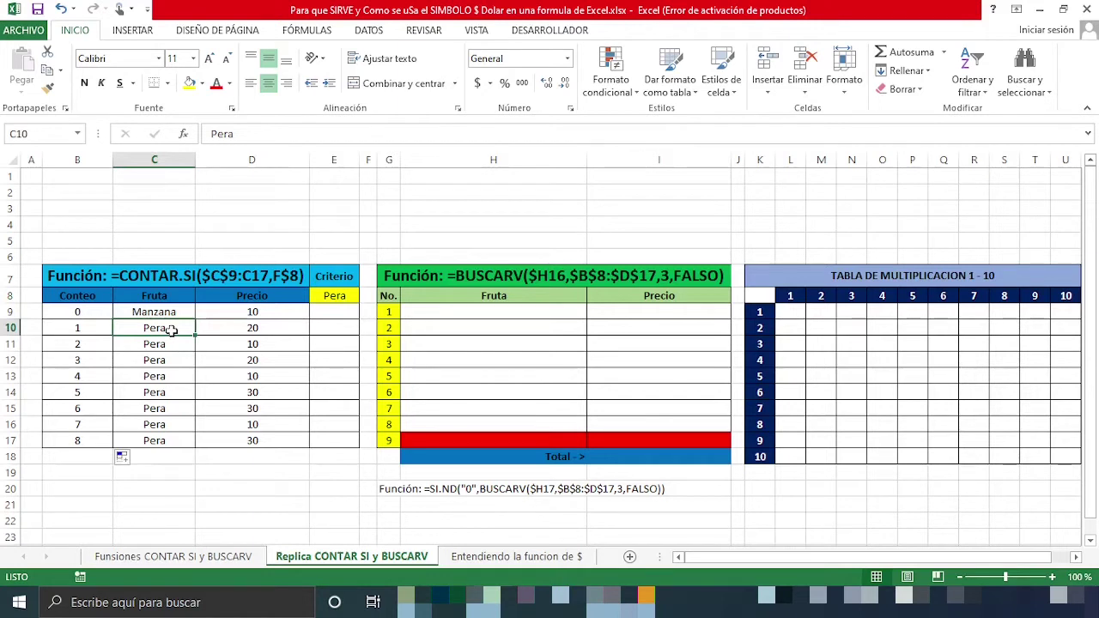
key(Down)
key(Down)
key(Down)
key(Down)
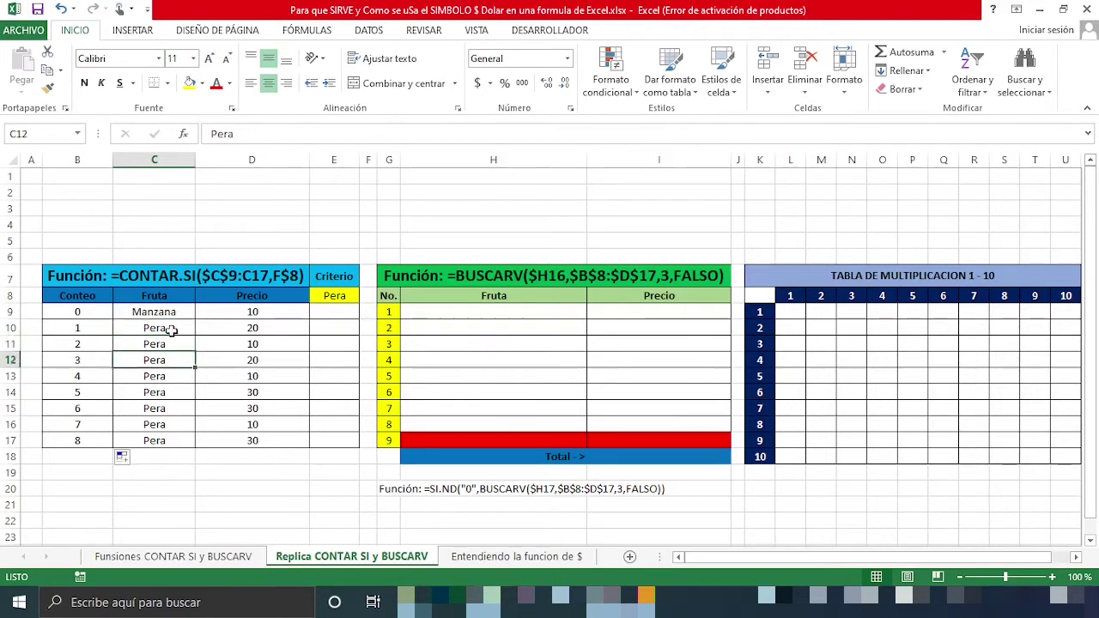
key(Down)
key(Down)
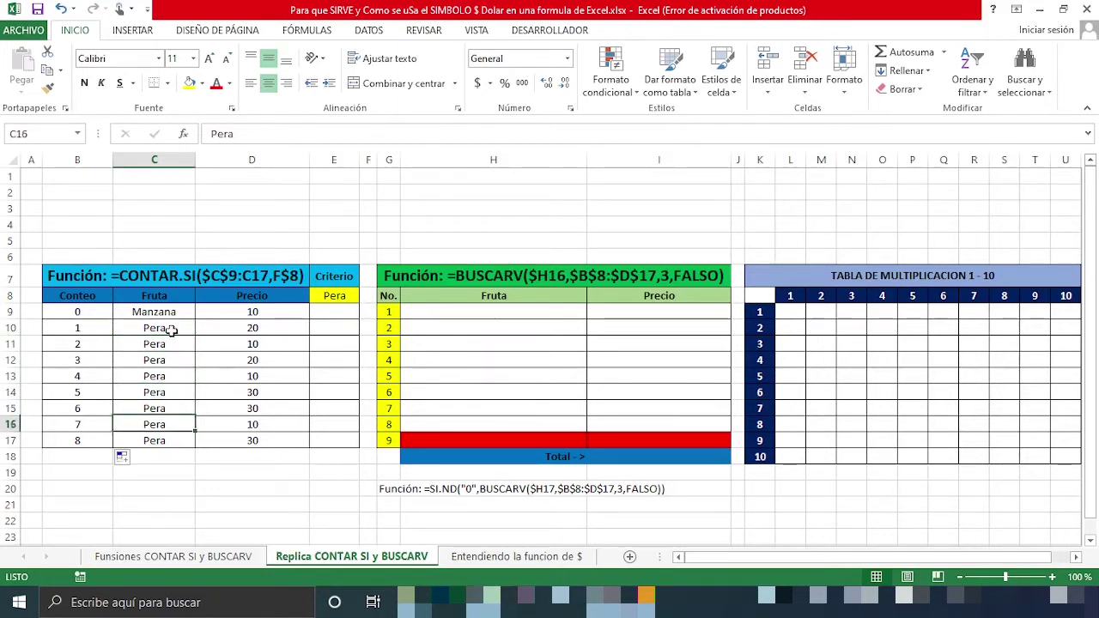
key(Down)
key(Up)
key(Up)
key(Up)
key(Up)
key(Up)
key(Up)
key(Up)
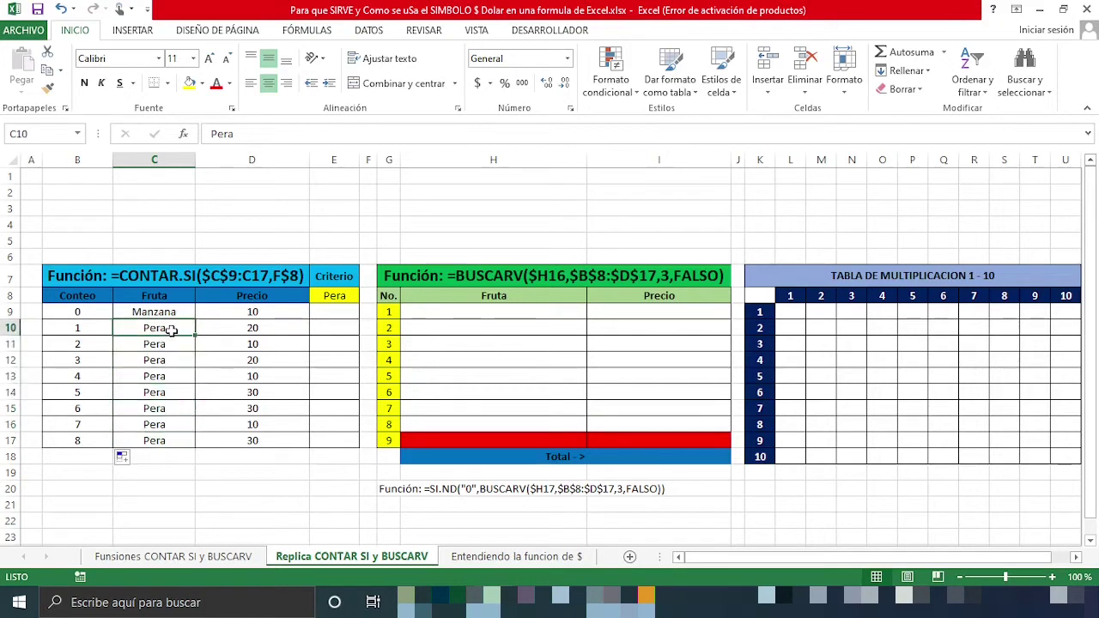
Change the criterion in E8 to Manzana and check the formulas in B9 and B17
click(326, 298)
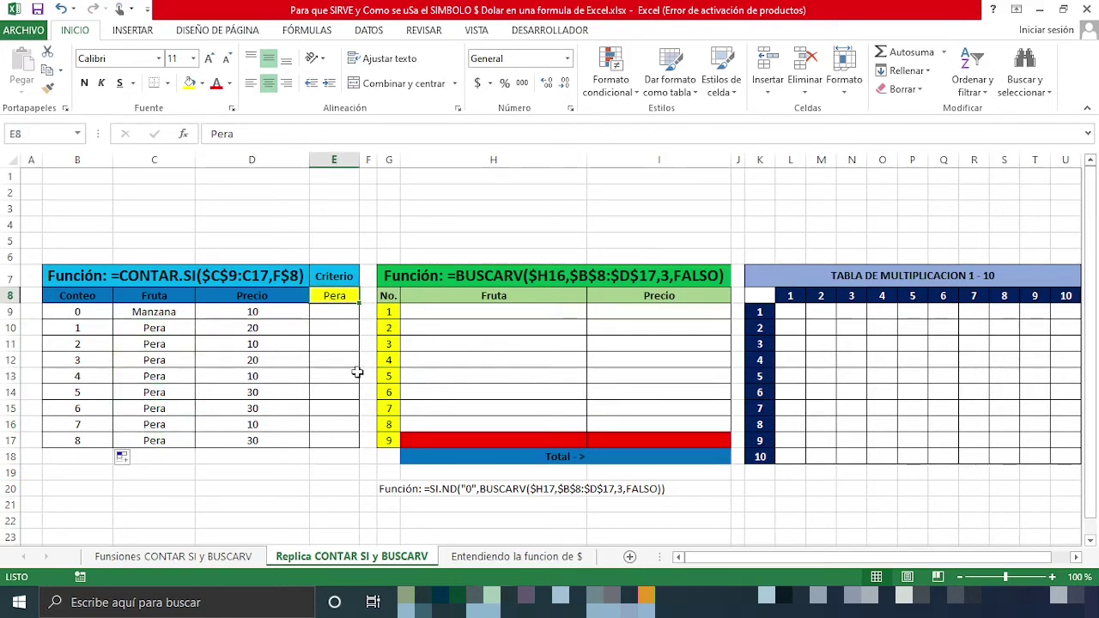
text(Manzana)
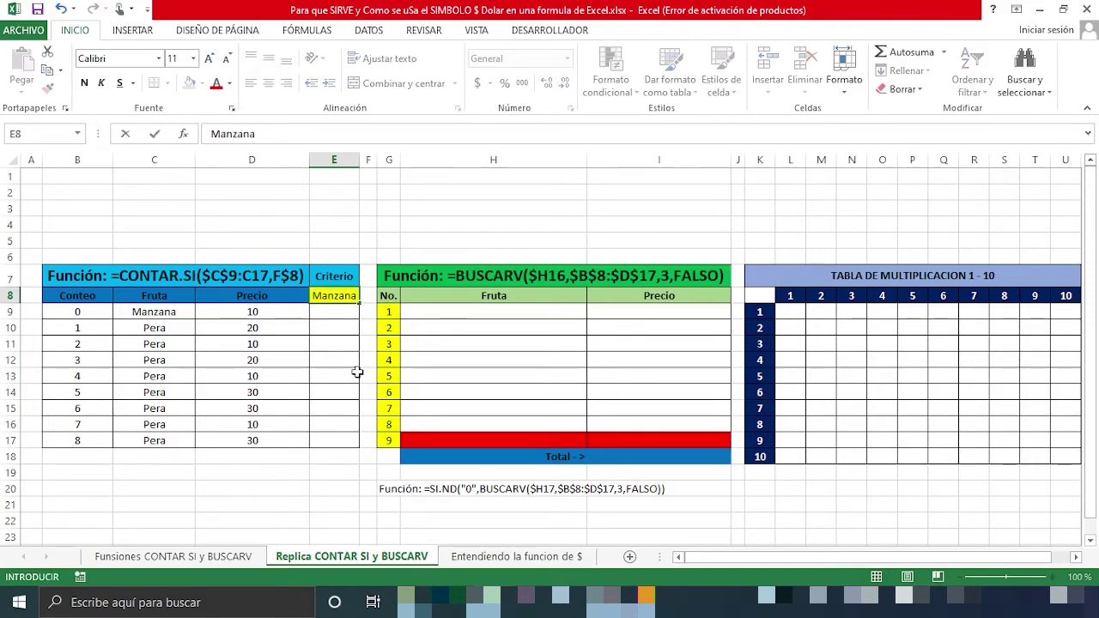
key(Return)
key(Up)
key(Left)
key(Left)
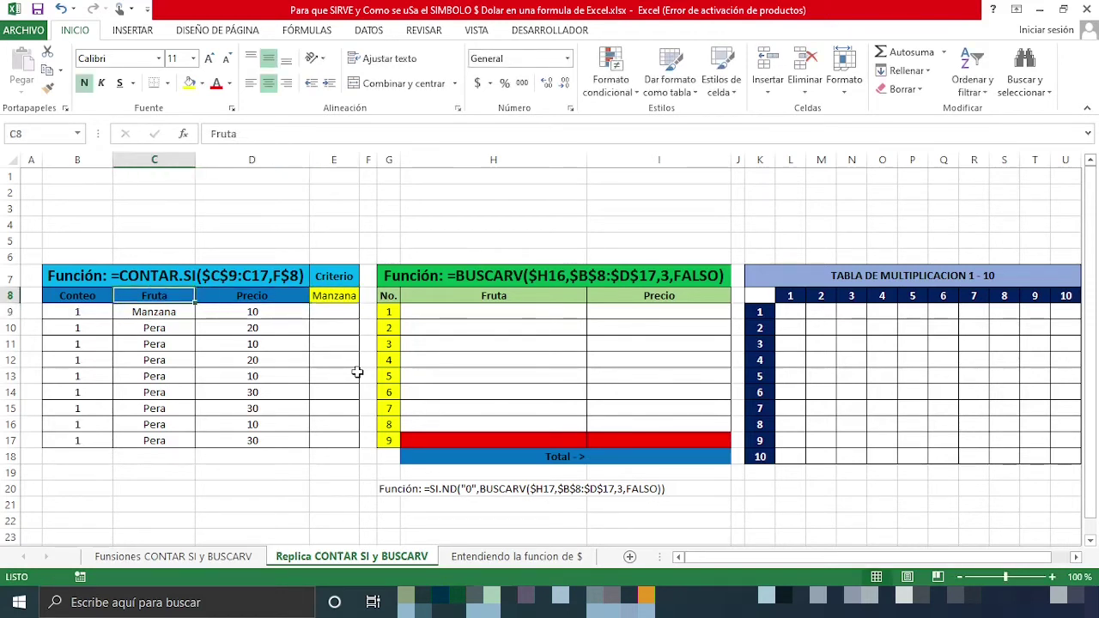
key(Left)
key(Down)
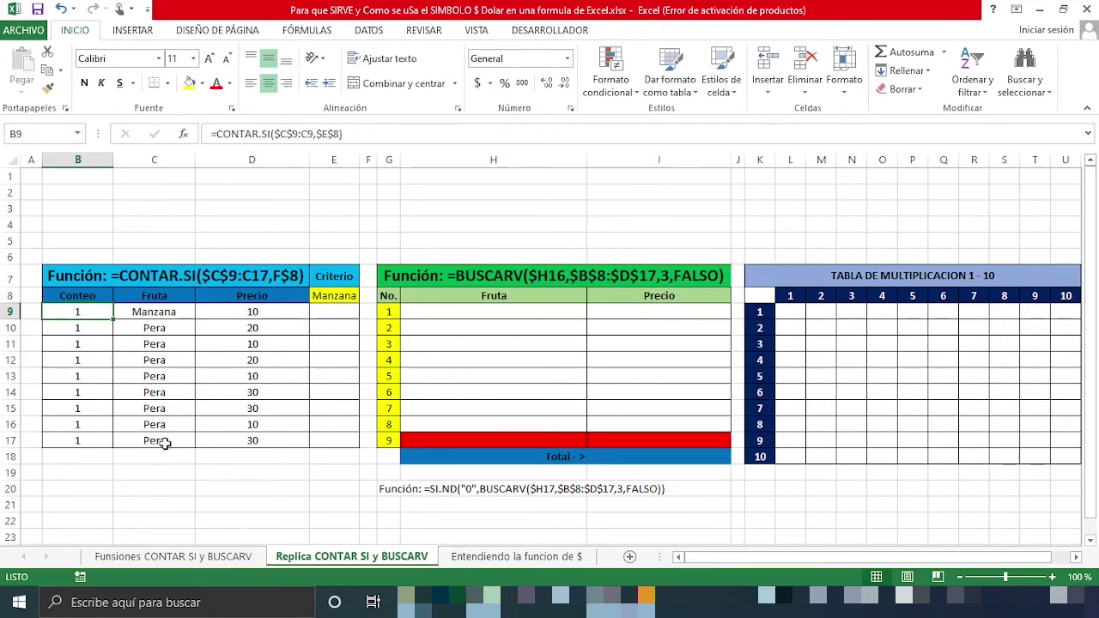
click(98, 441)
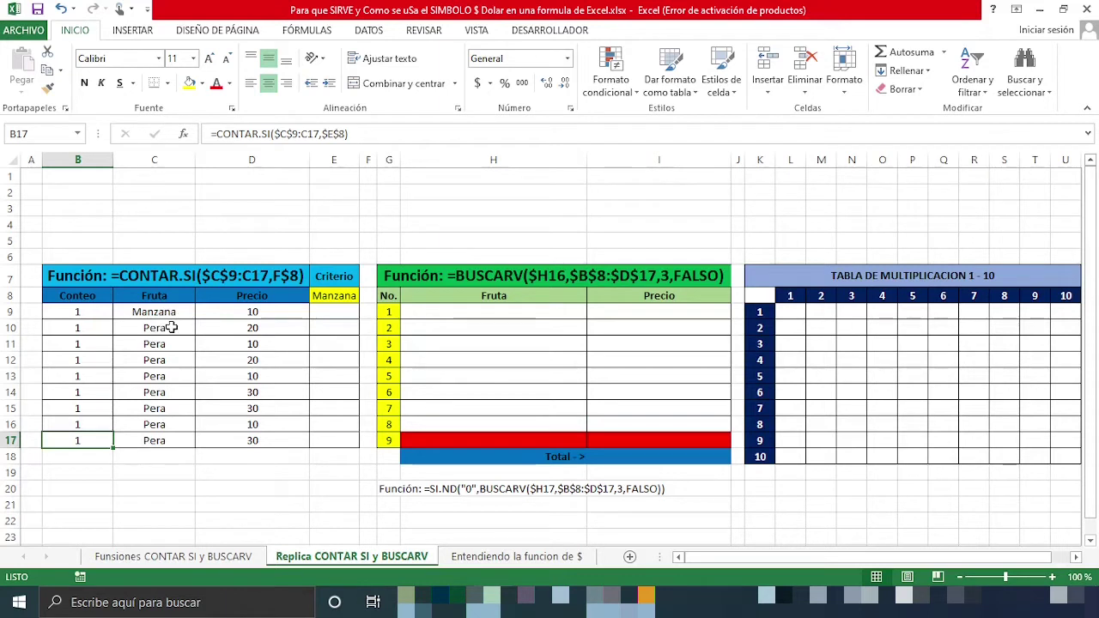
Replace the fruit in C10 with Manzana and check the count formulas in B10 and B9
click(173, 327)
key(F2)
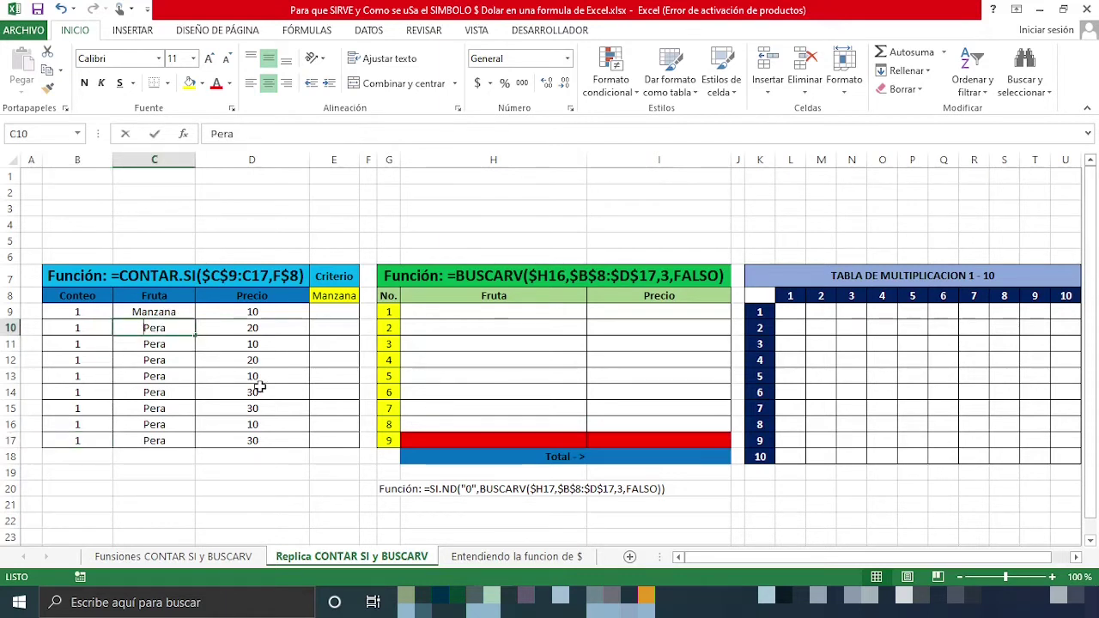
text(Manzana)
key(Tab)
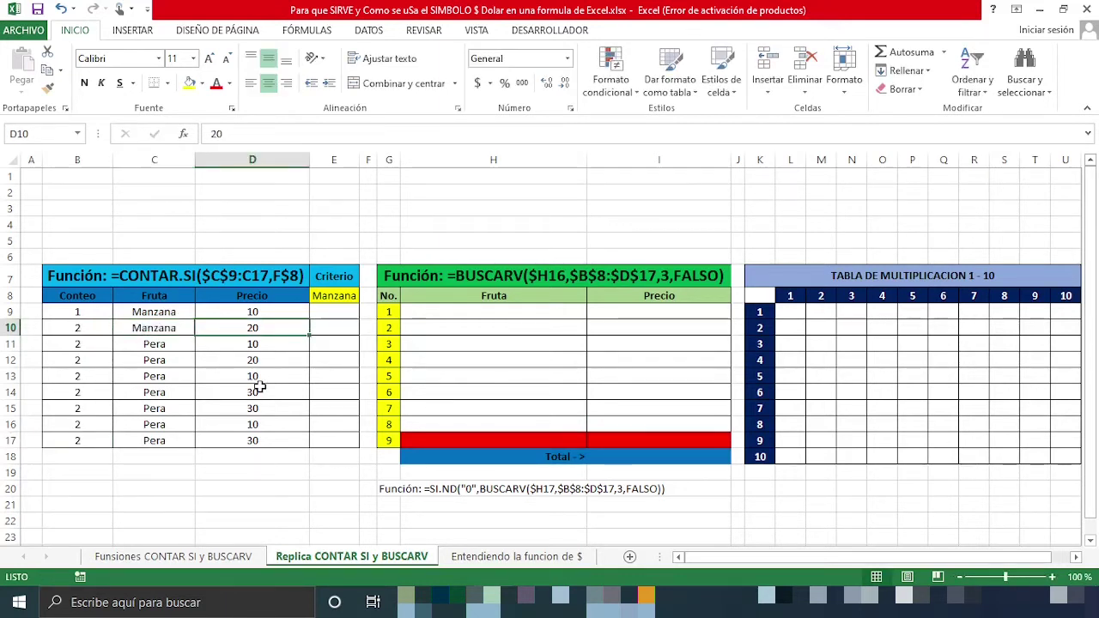
key(Left)
key(Left)
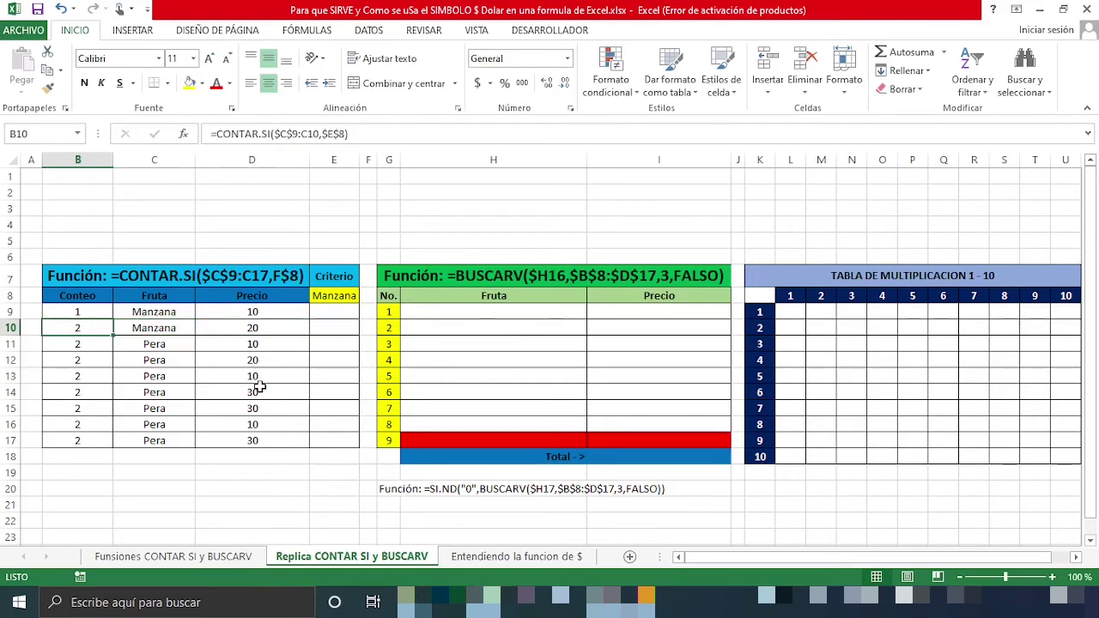
key(Up)
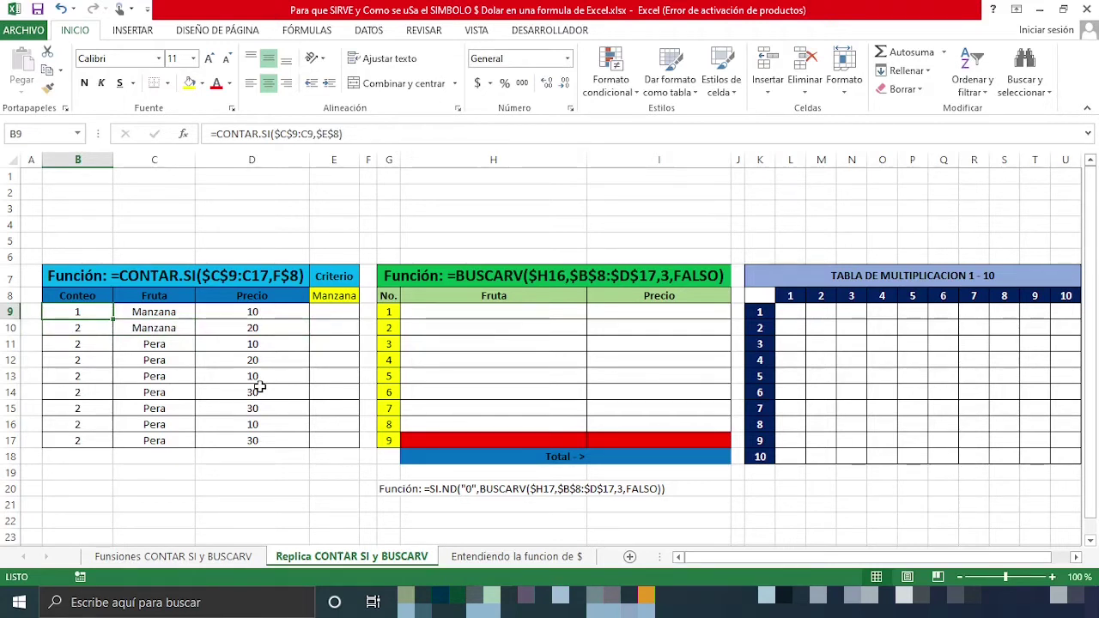
Replace the fruit in C11 with Manzana and select the counts and fruits in B9:C11
key(Down)
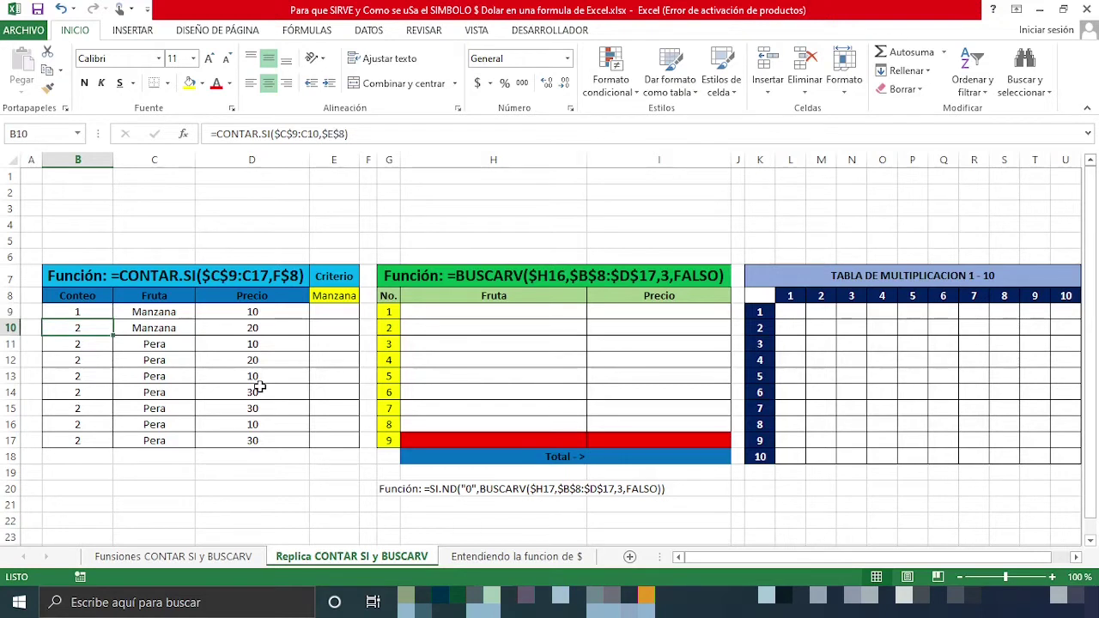
key(Down)
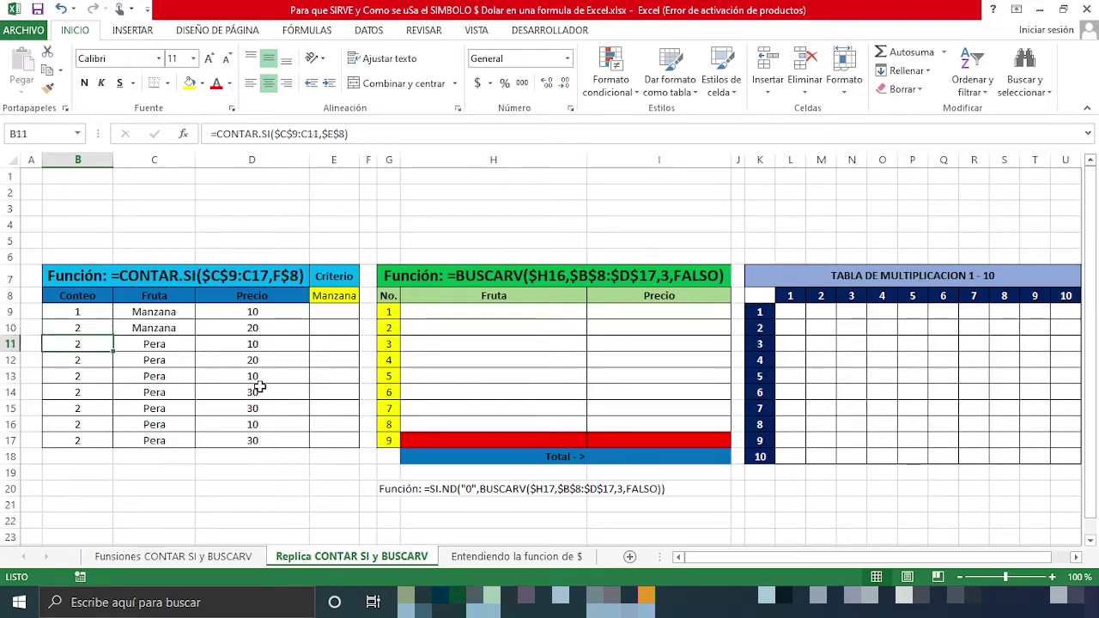
key(Right)
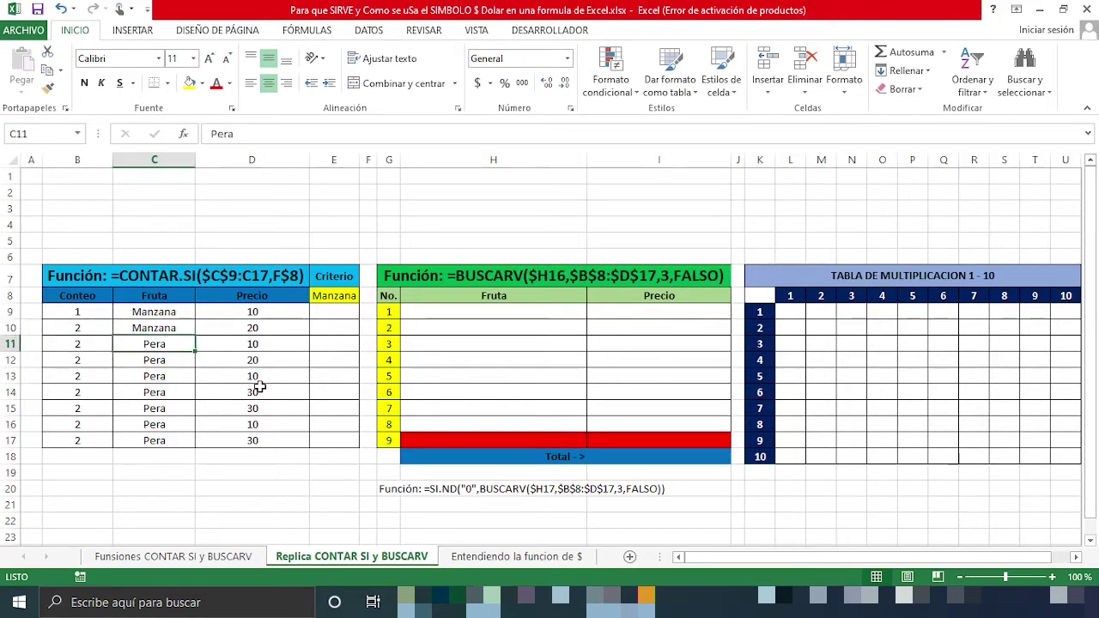
text(Manzana)
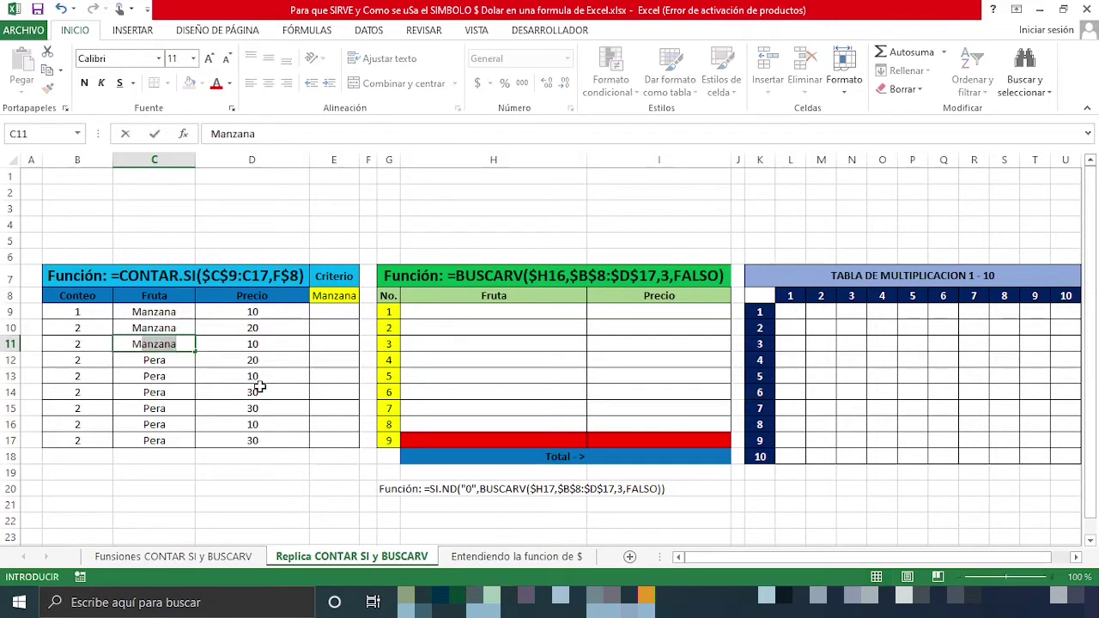
key(ctrl+Return)
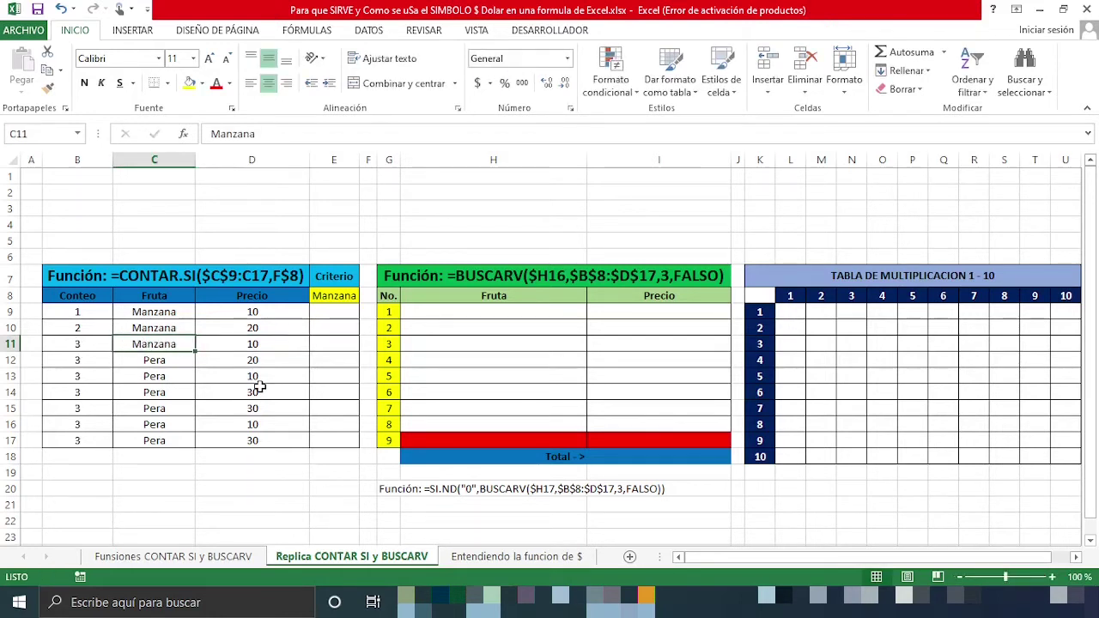
key(Left)
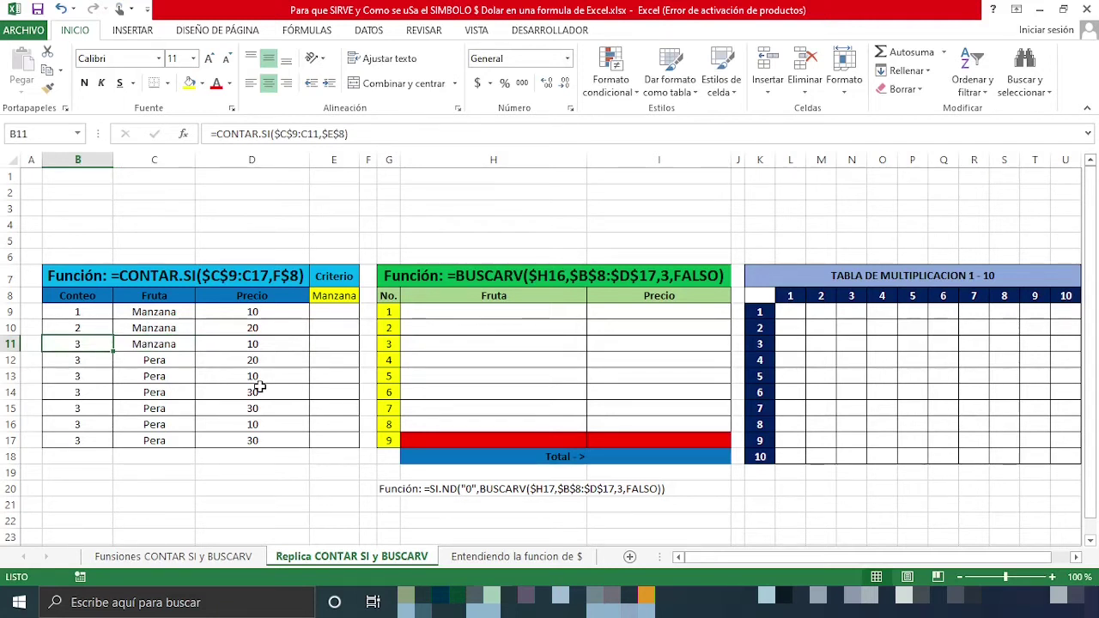
key(Up)
key(Up)
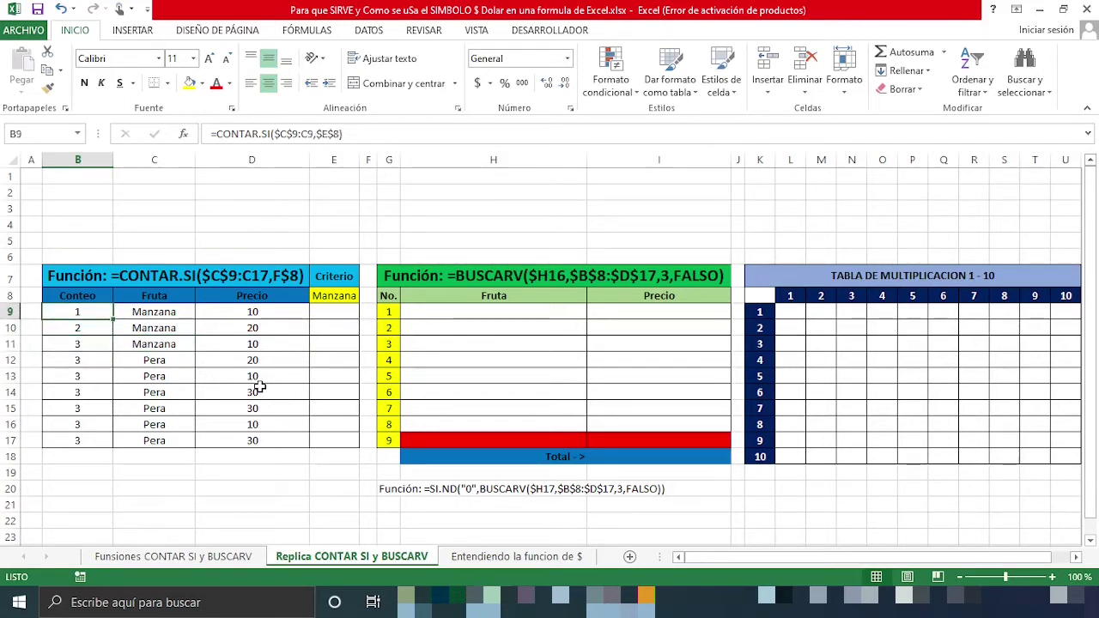
key(shift+Down)
key(shift+Right)
key(shift+Down)
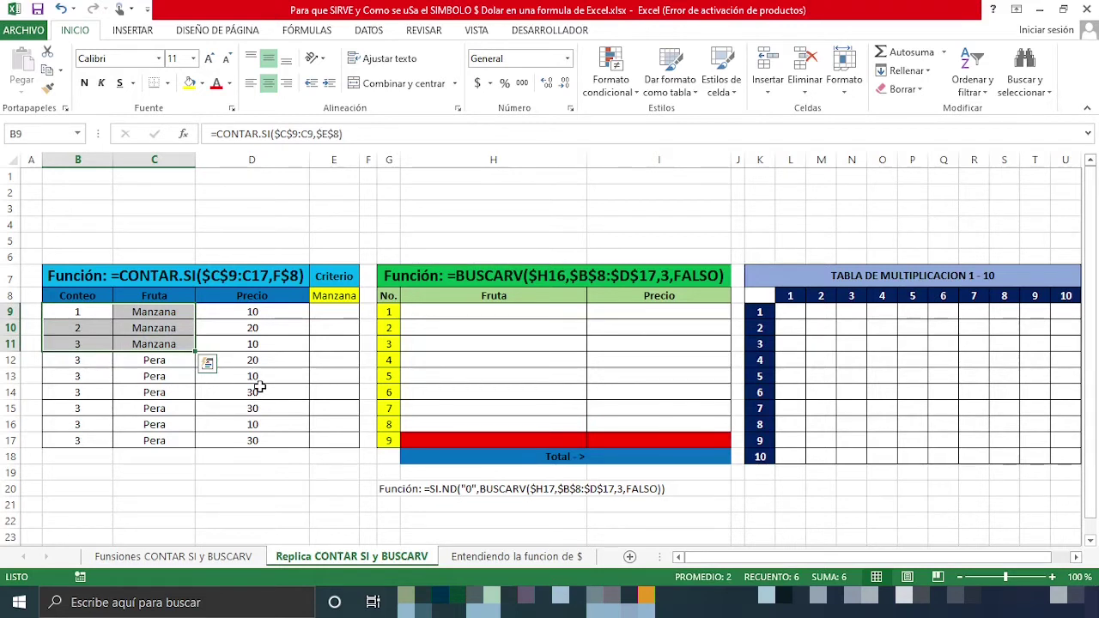
Change the criterion in E8 to Platano
key(Right)
key(Right)
key(Right)
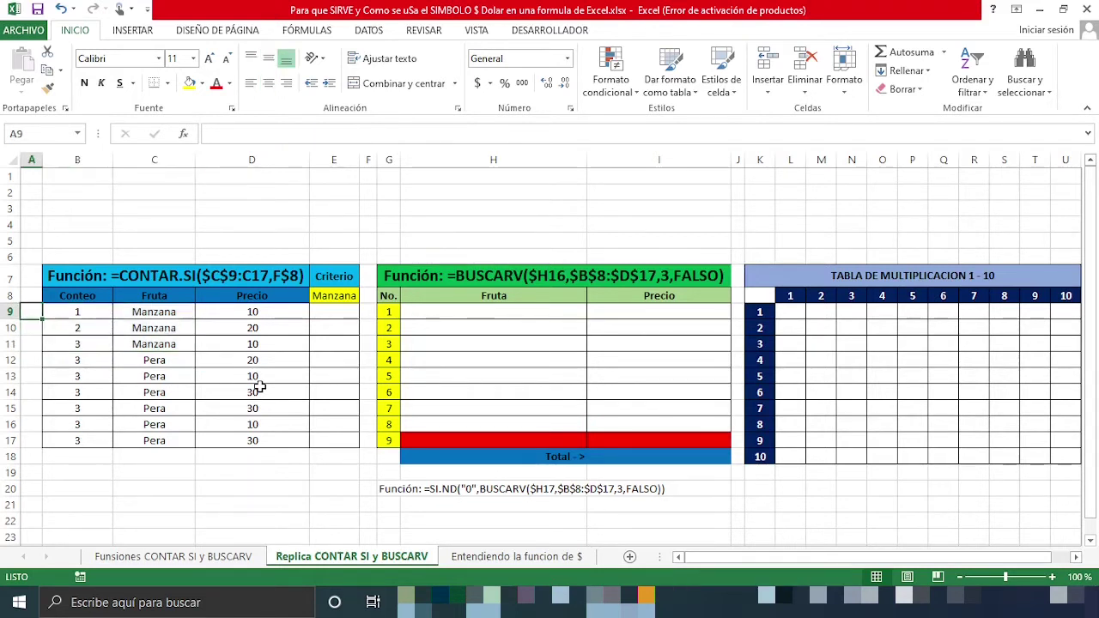
key(Up)
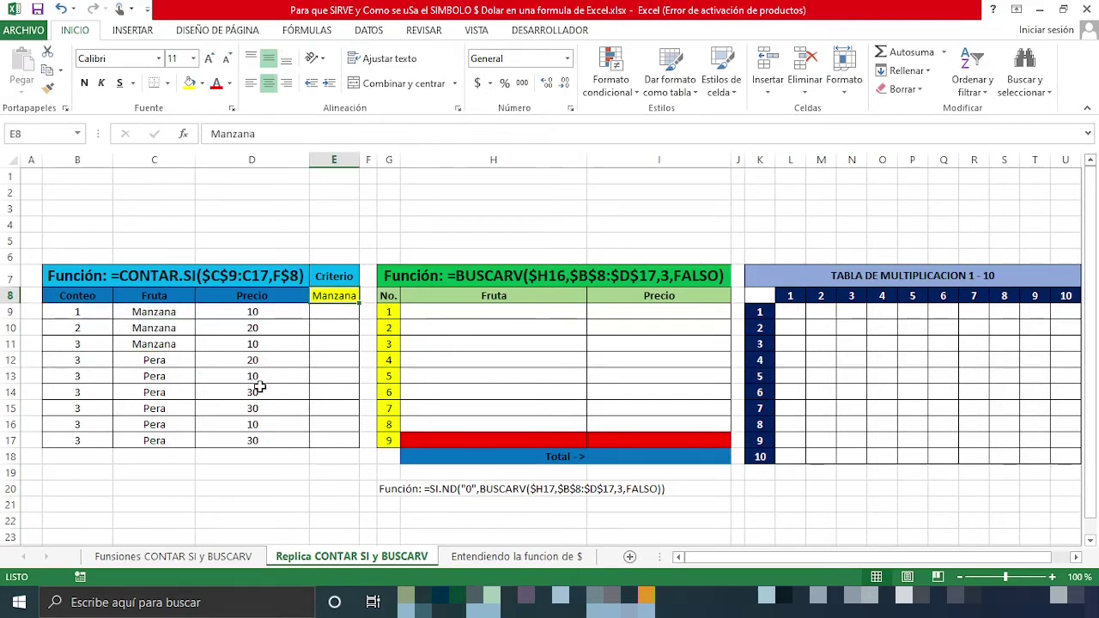
text(P)
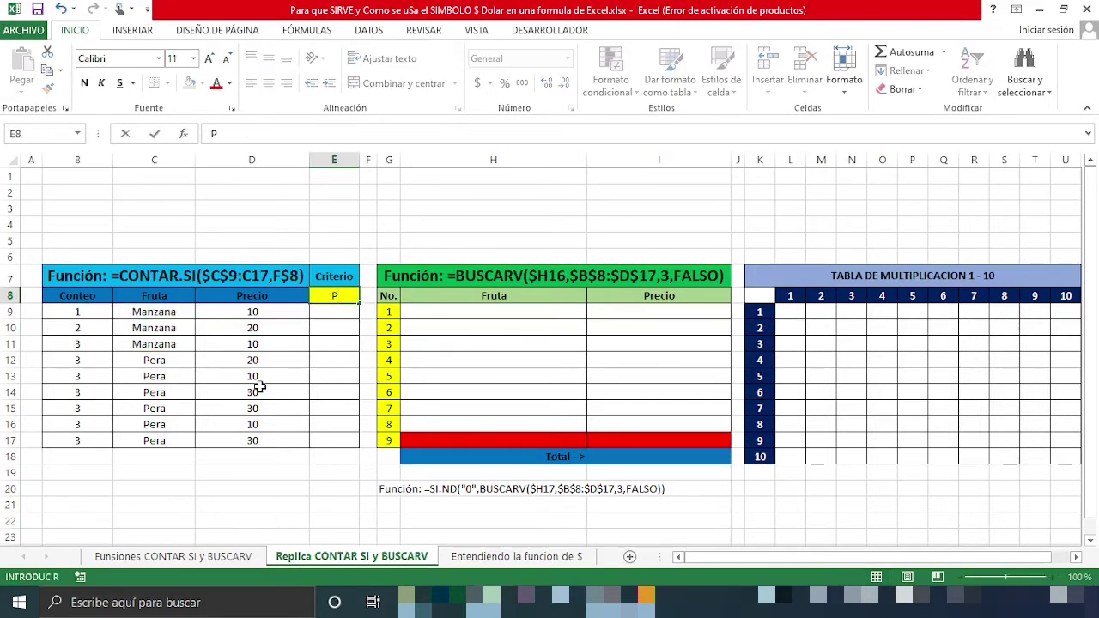
text(latano)
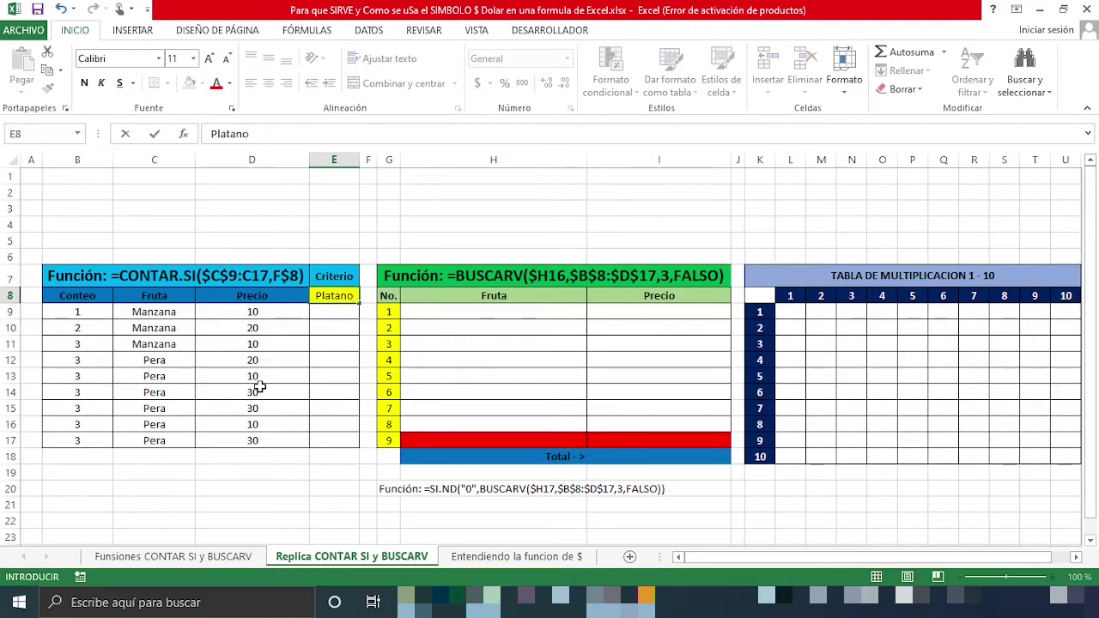
key(Return)
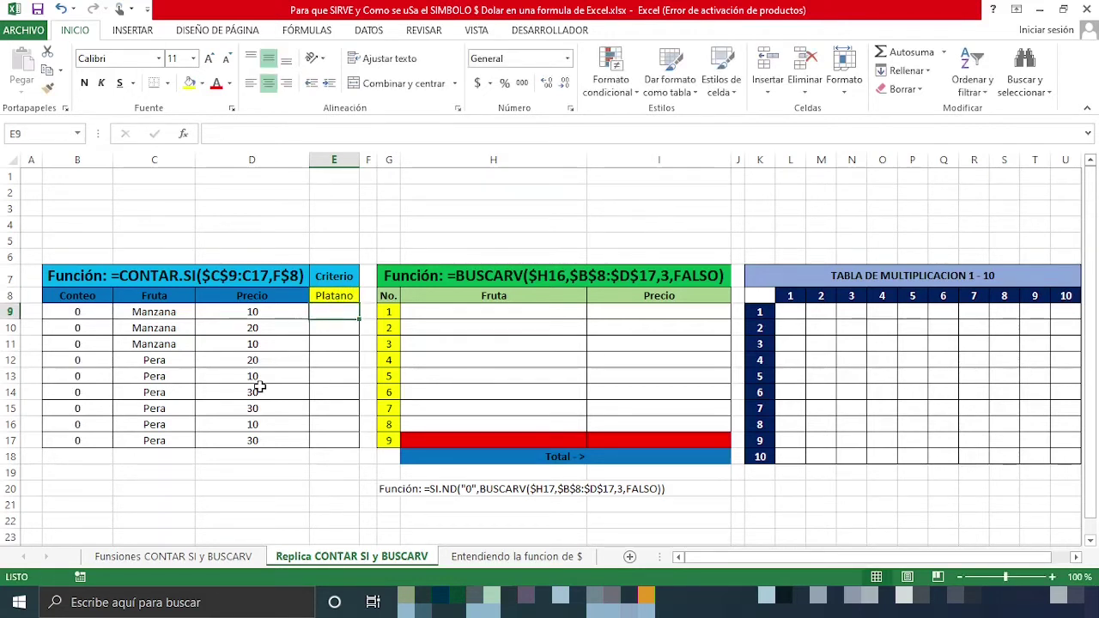
Select the fruits in C9:C17 and compare them with the criterion in E8
key(Up)
key(Down)
key(Left)
key(Left)
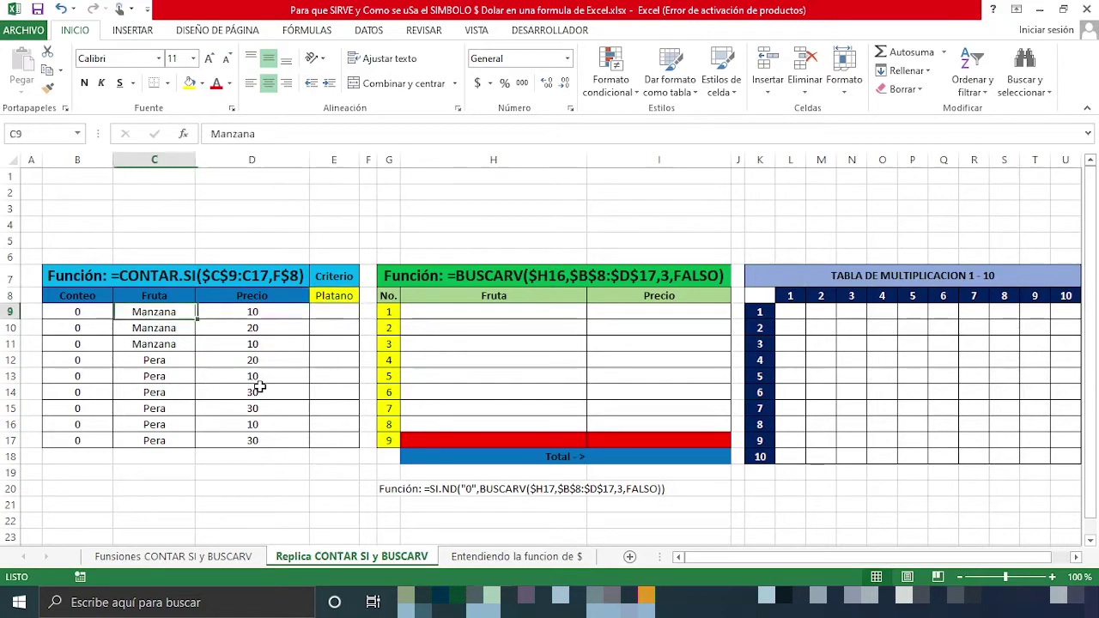
key(Left)
key(Right)
key(shift+Down)
key(shift+Down)
key(shift+Down)
key(shift+Down)
key(shift+Down)
key(shift+Down)
key(shift+Down)
key(shift+Down)
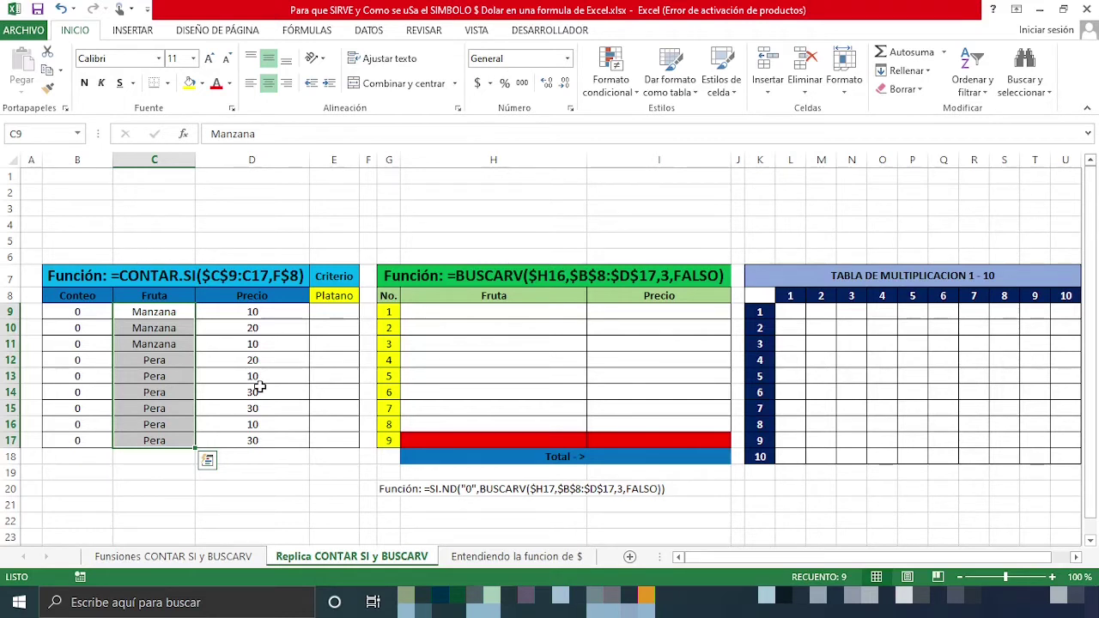
Replace the fruit in C12 with Platano
key(Down)
key(Down)
key(Down)
text(Pl)
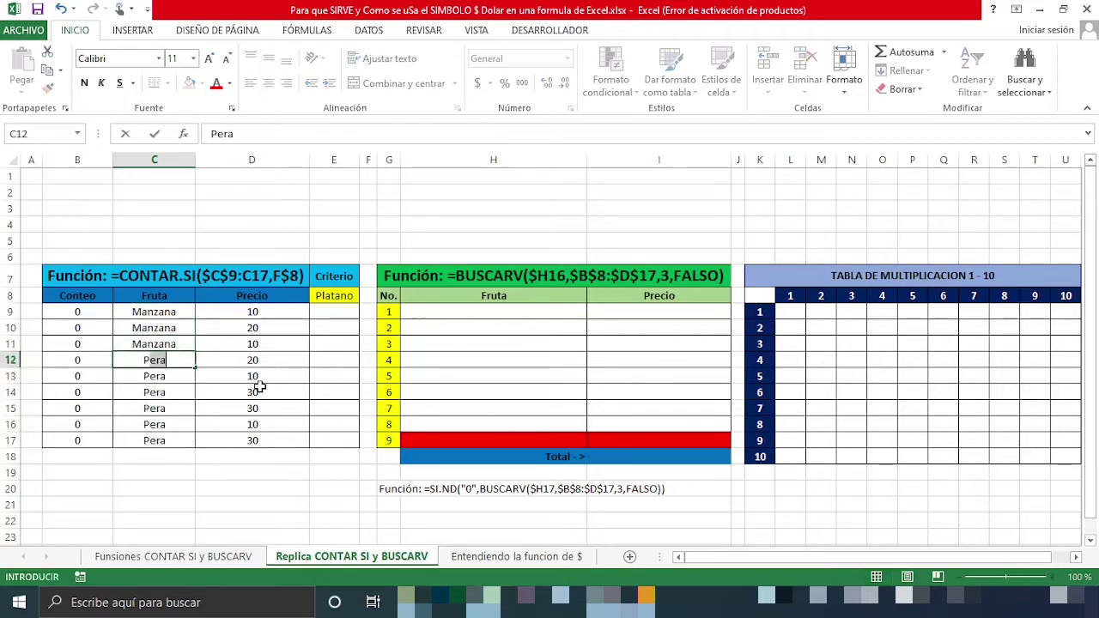
text(atano)
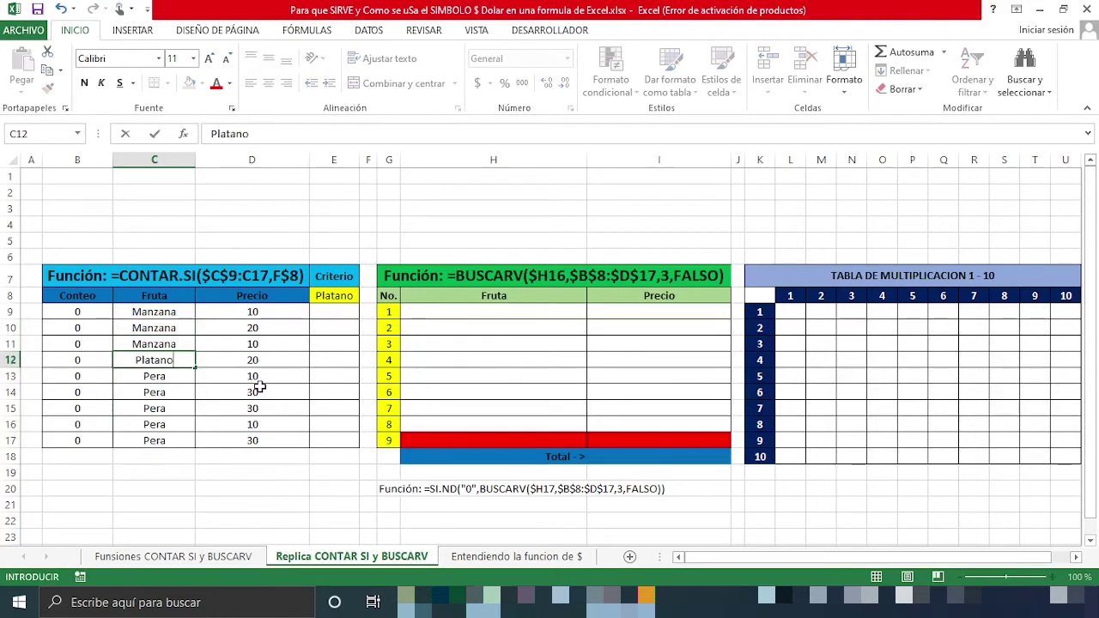
key(Return)
key(Up)
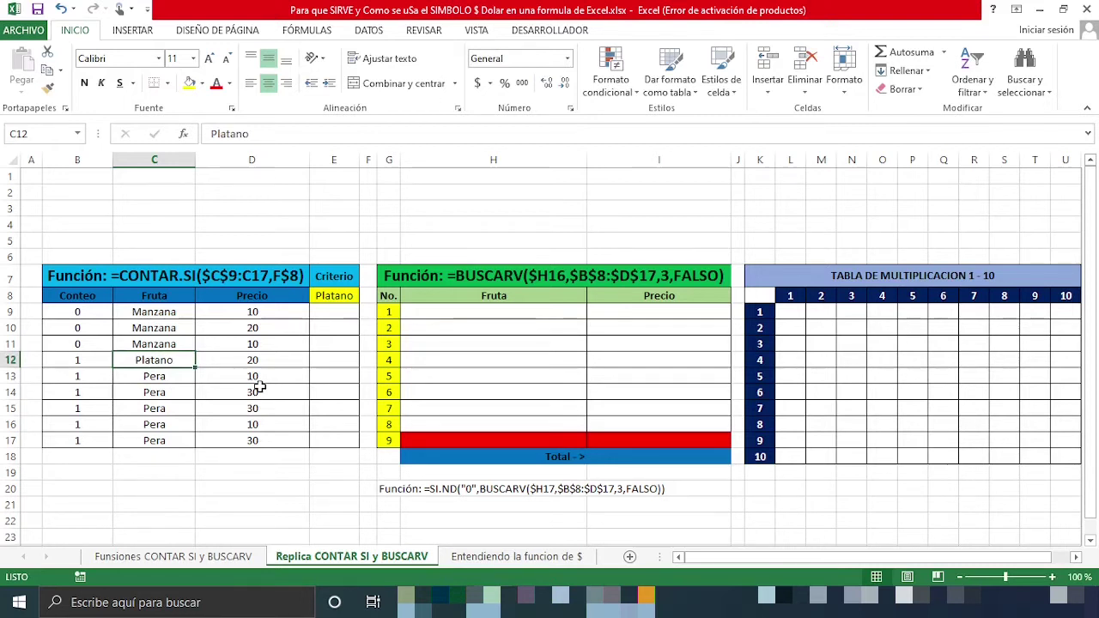
Examine the range and criterion references of the CONTAR.SI formula in B9
key(Left)
key(Up)
key(Up)
key(Up)
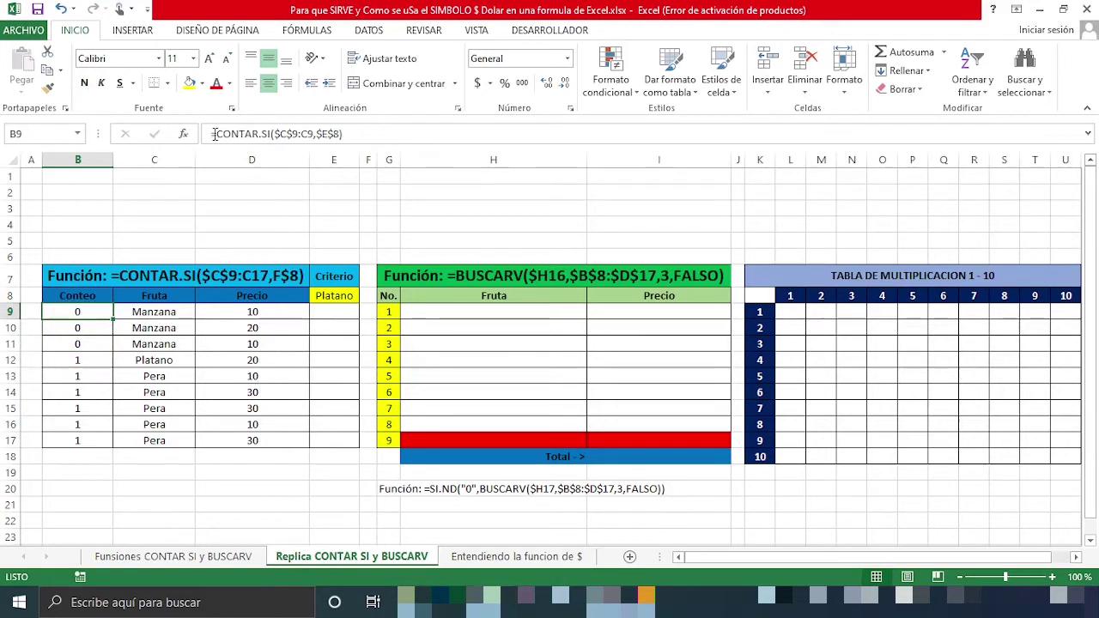
click(280, 135)
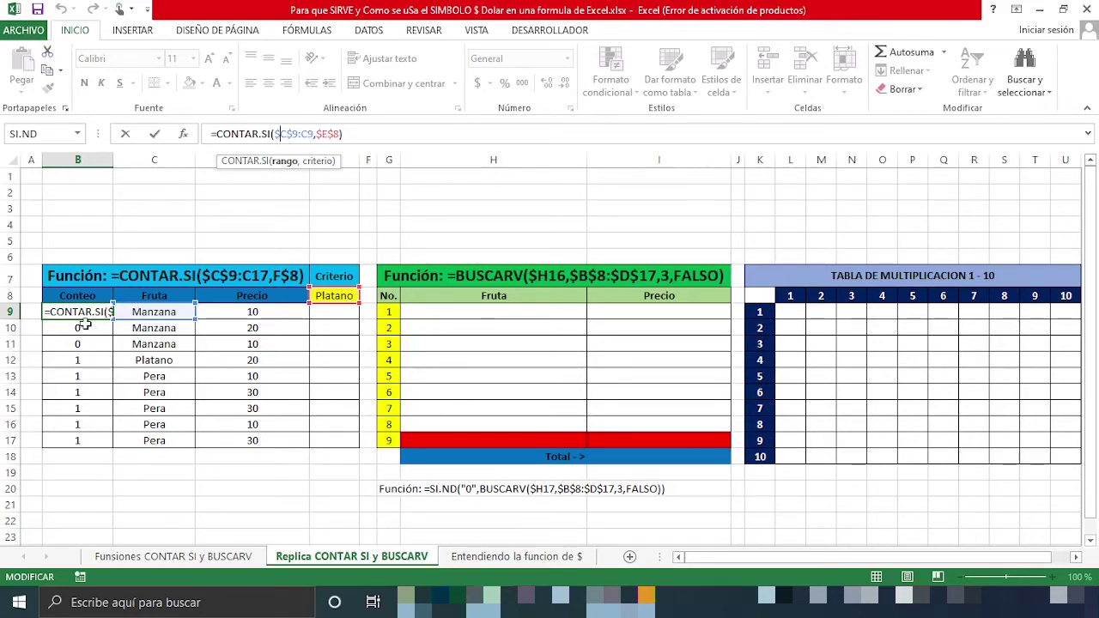
click(309, 135)
key(Right)
key(Right)
key(Right)
key(Right)
key(Right)
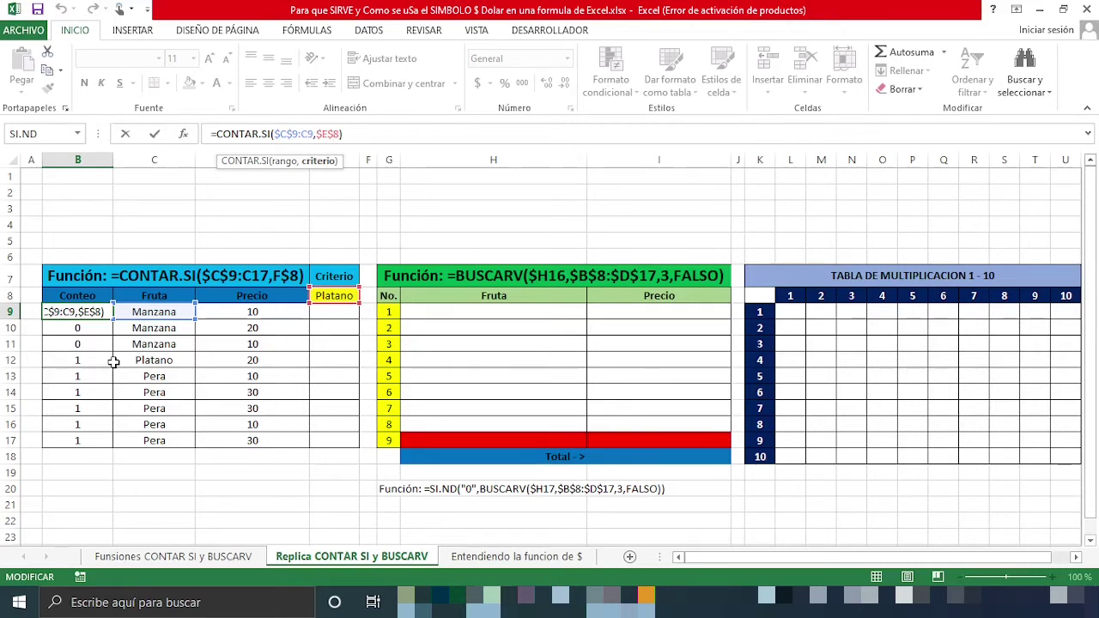
key(Return)
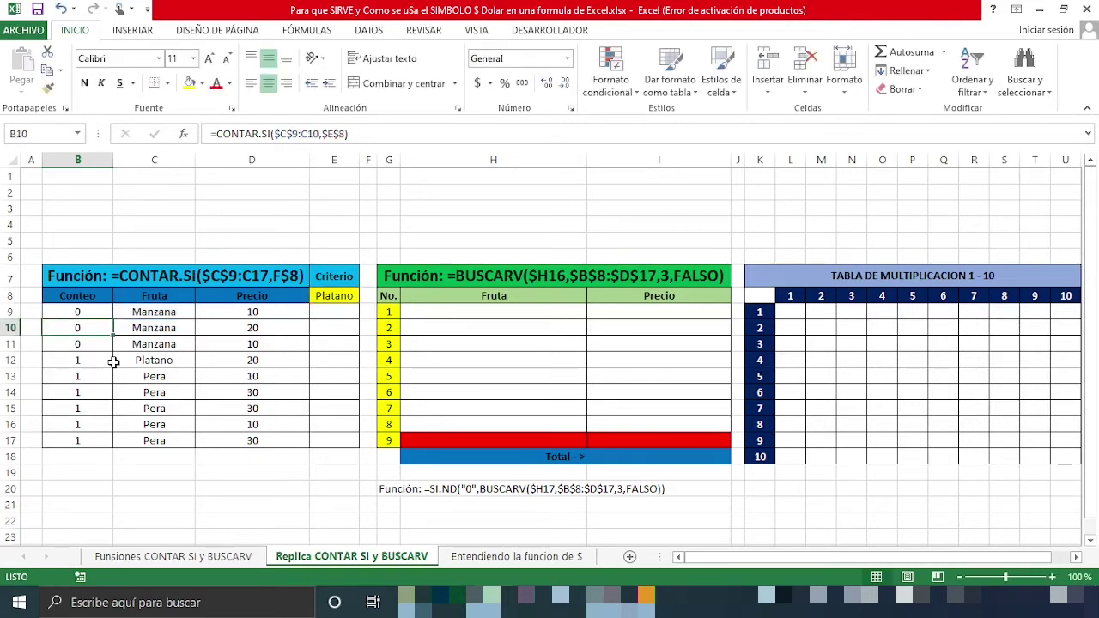
Examine the BUSCARV table's numbers in G9:G17 and its first empty fruit cell, H9
key(Up)
key(Right)
key(Right)
key(Right)
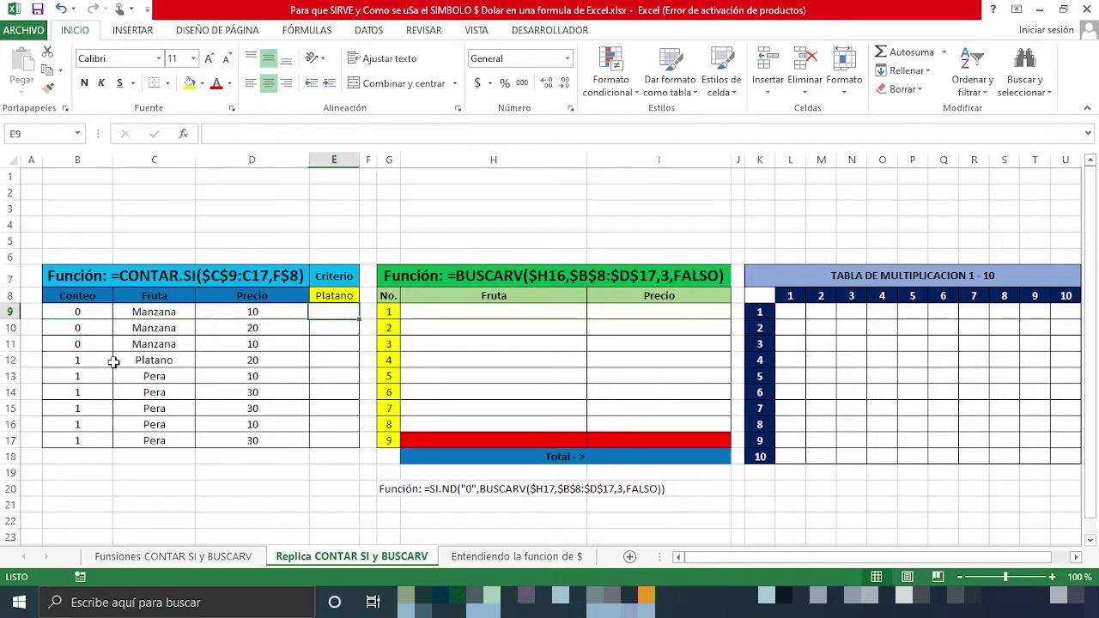
key(Right)
key(Right)
key(Right)
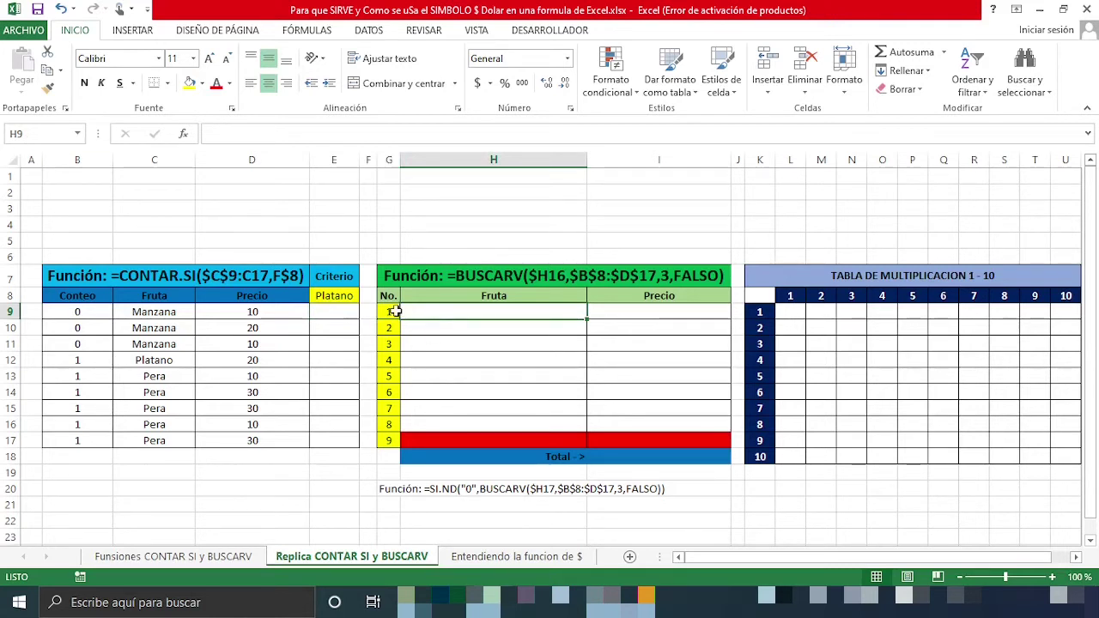
drag(392, 311, 393, 438)
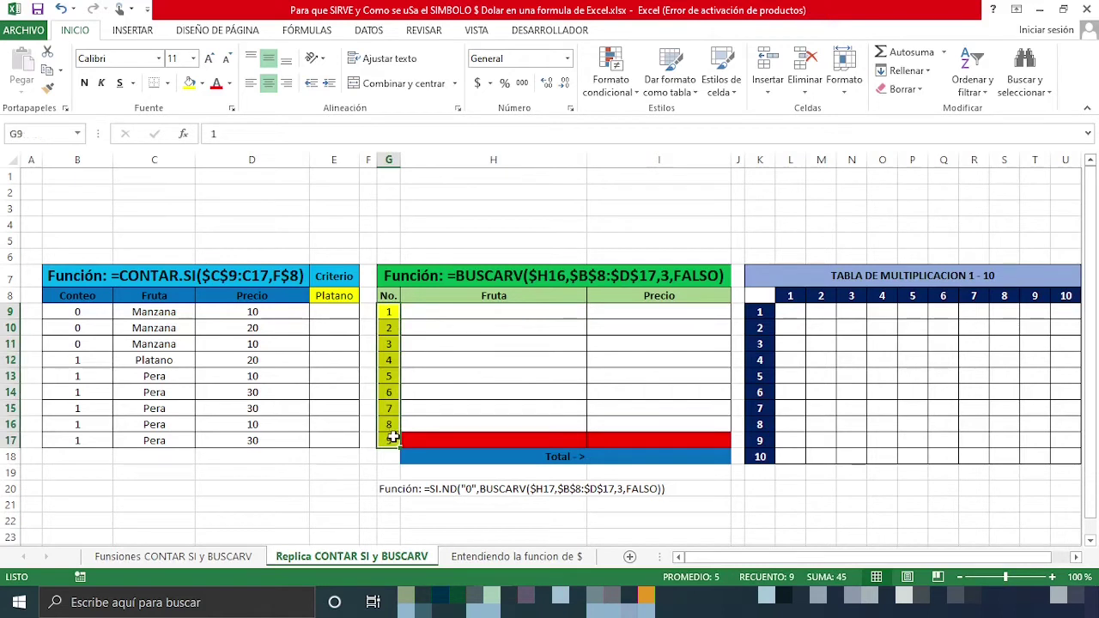
click(427, 344)
drag(391, 313, 398, 440)
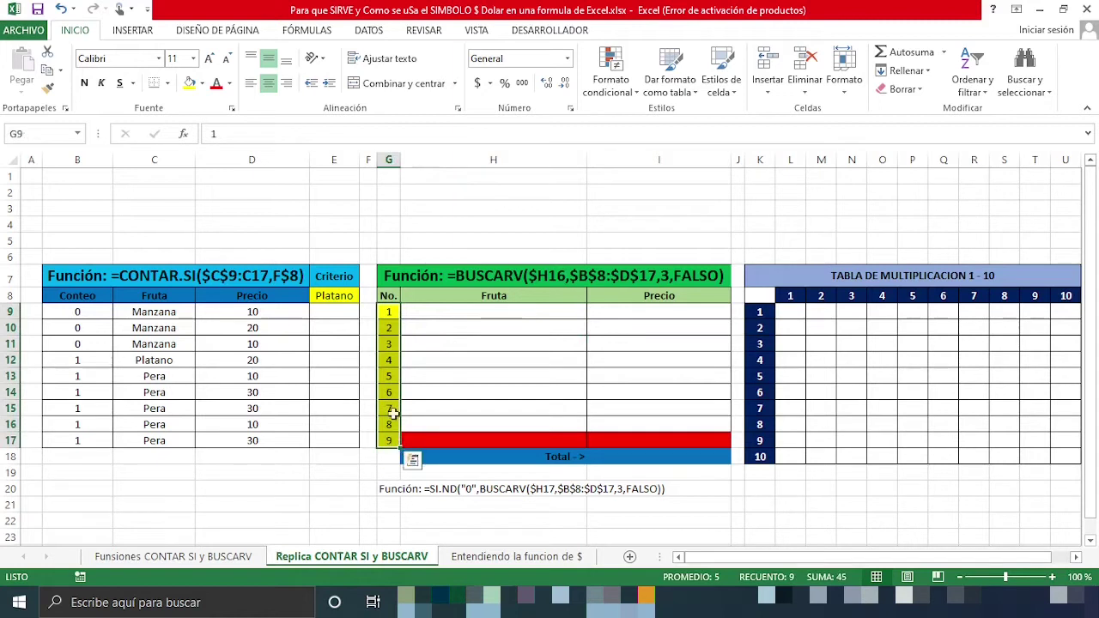
click(389, 433)
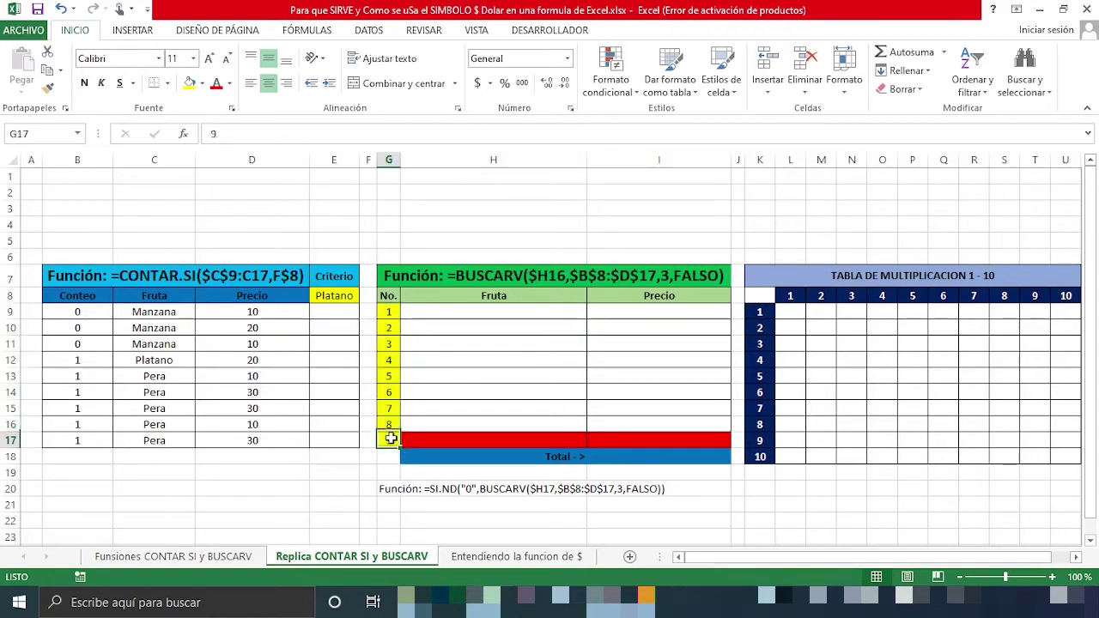
click(493, 314)
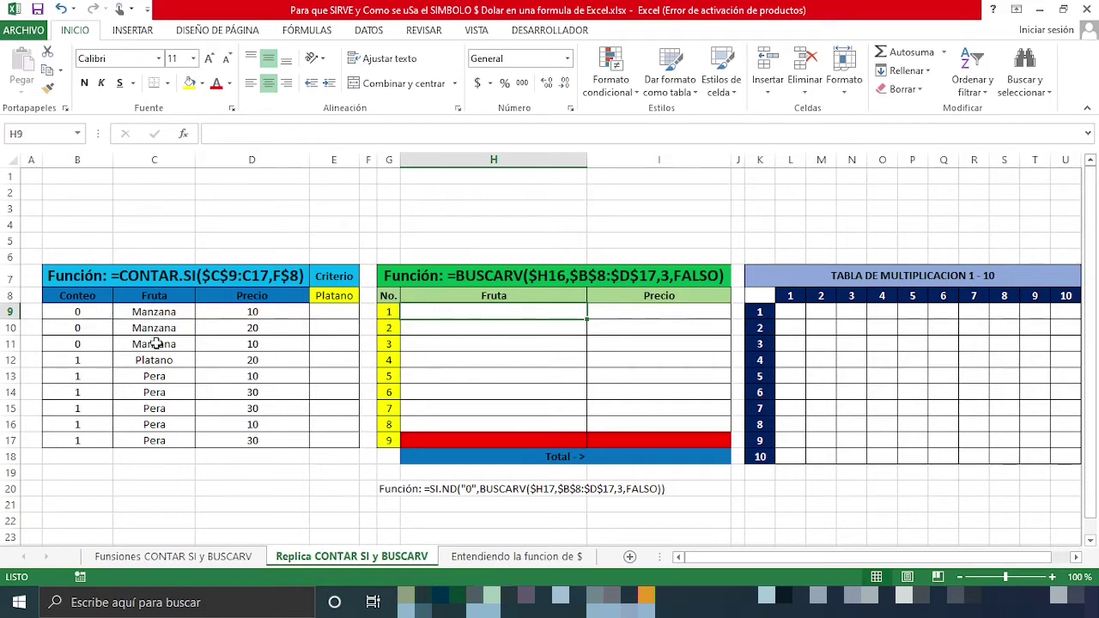
Set the criterion in E8 to Manzana and check the counts in B9:B11
click(335, 296)
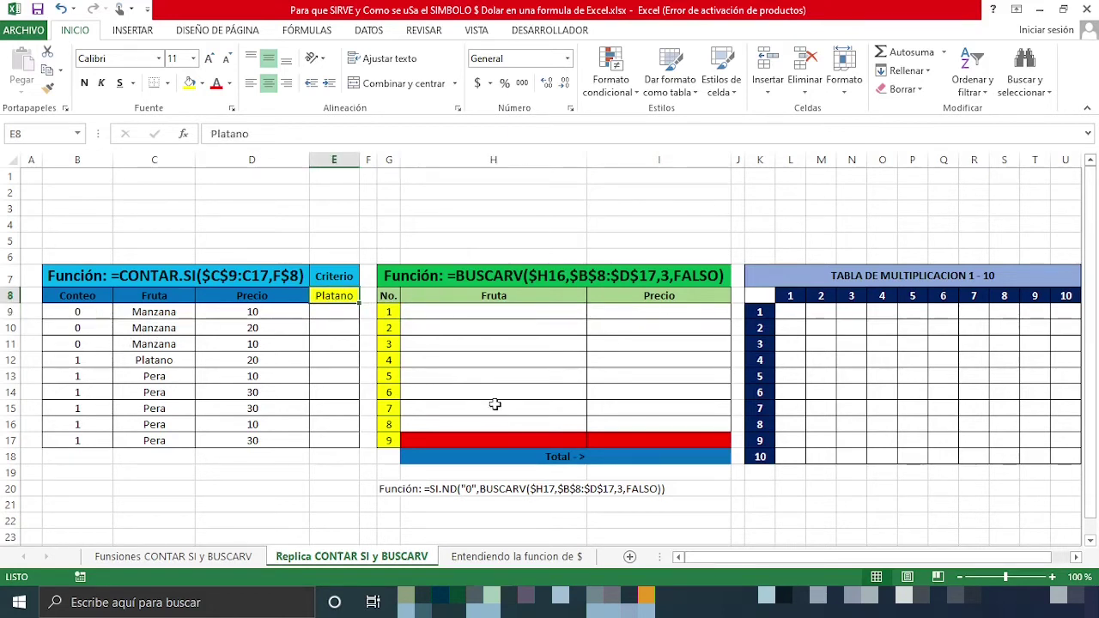
text(Manzana)
key(Return)
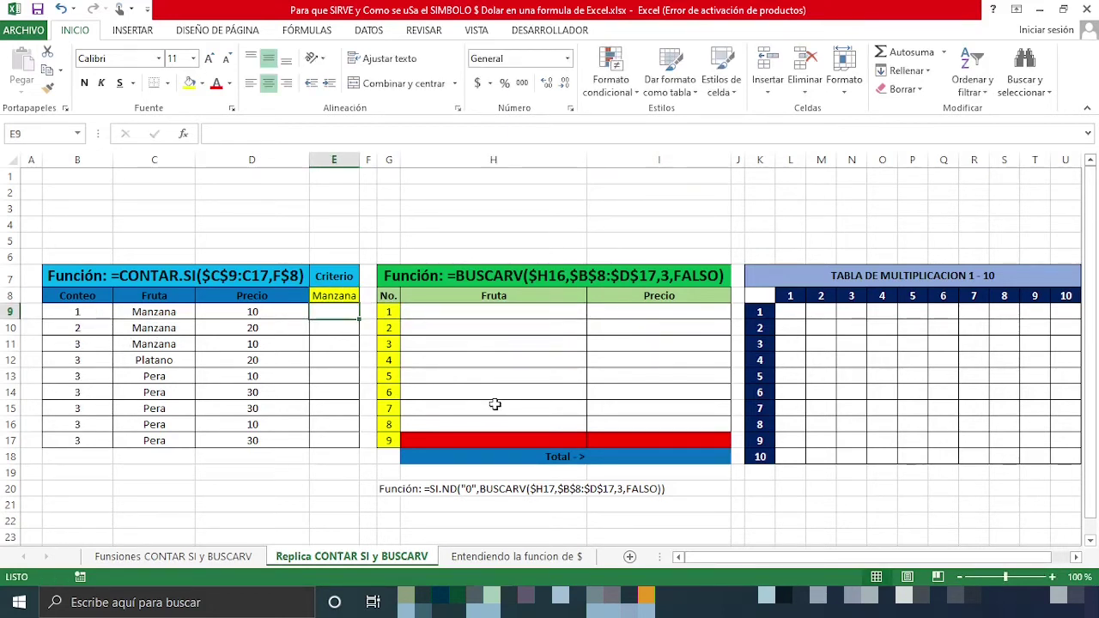
drag(93, 315, 101, 342)
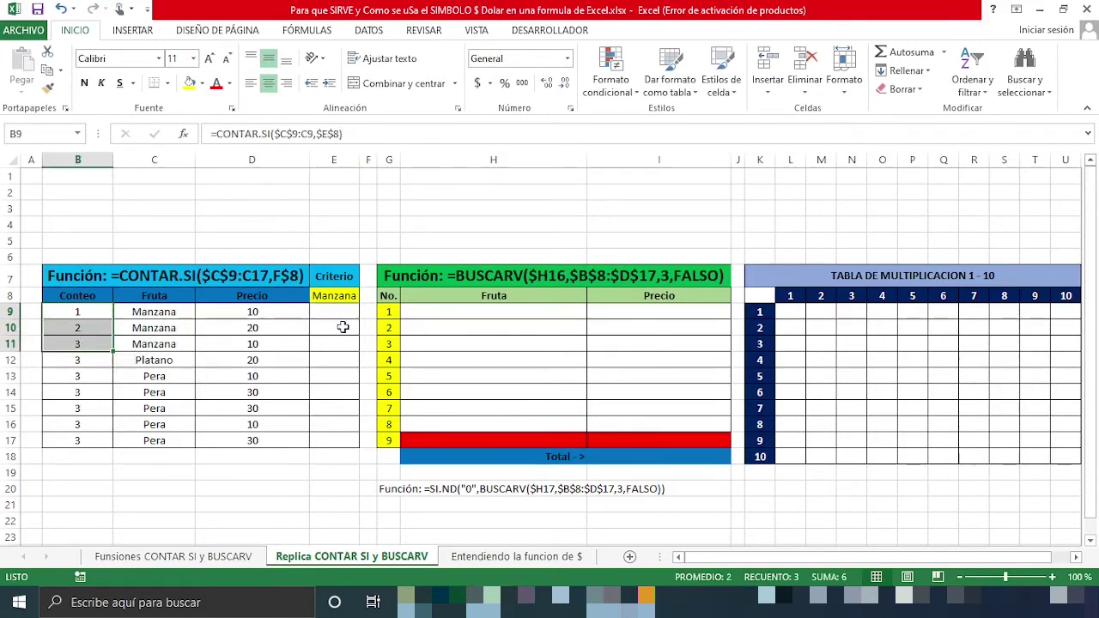
click(351, 297)
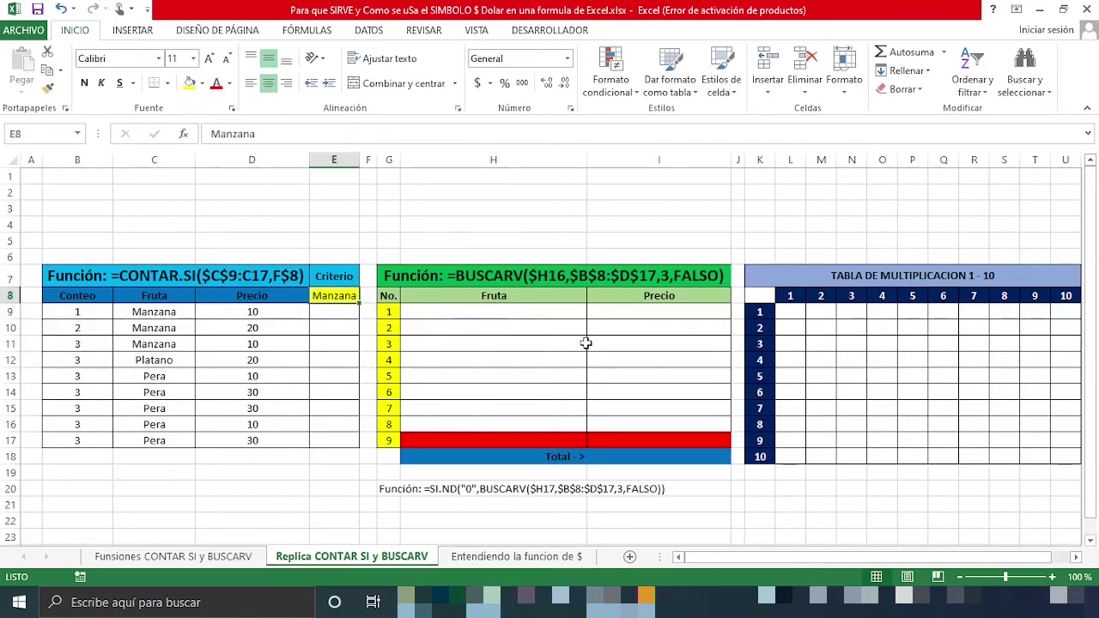
Start a BUSCARV formula in H9 with G9 as the lookup value
click(498, 312)
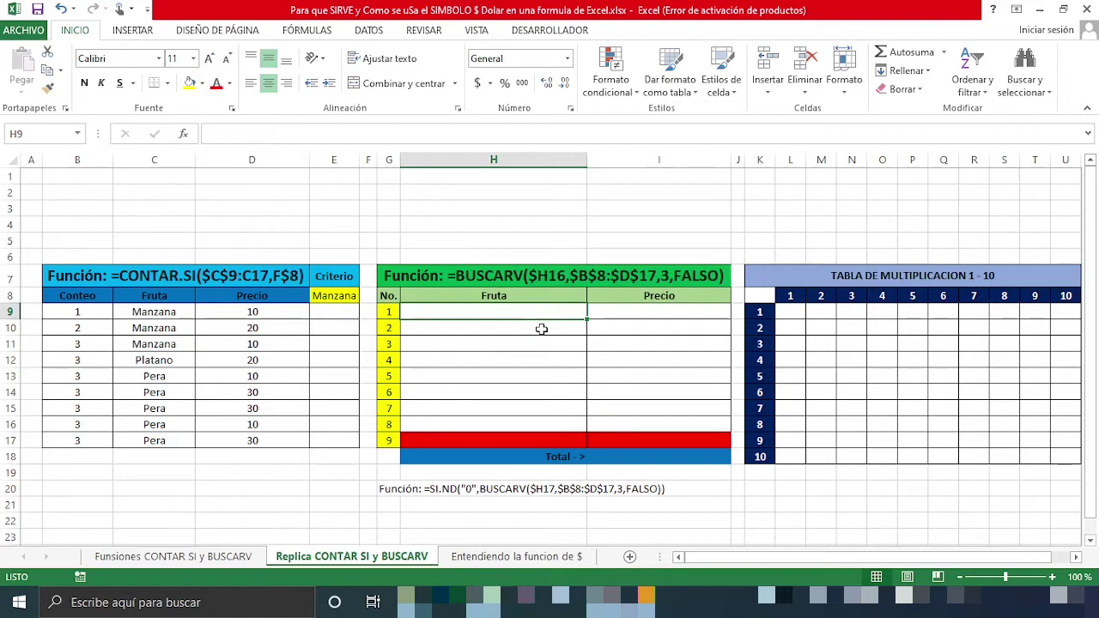
text(=)
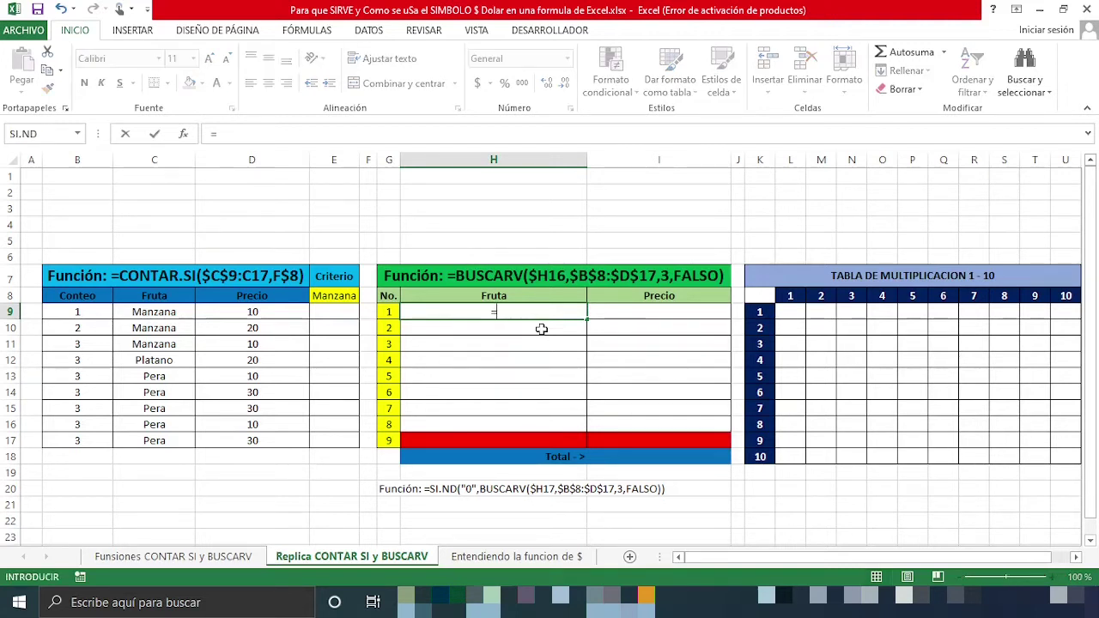
text(busca)
key(Down)
key(Down)
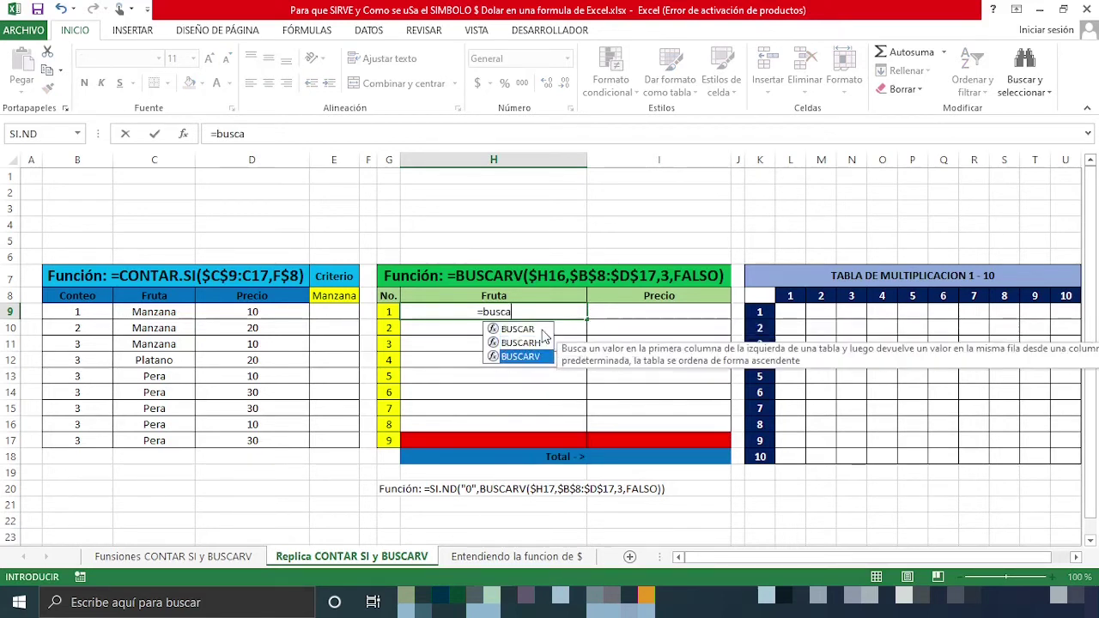
key(Tab)
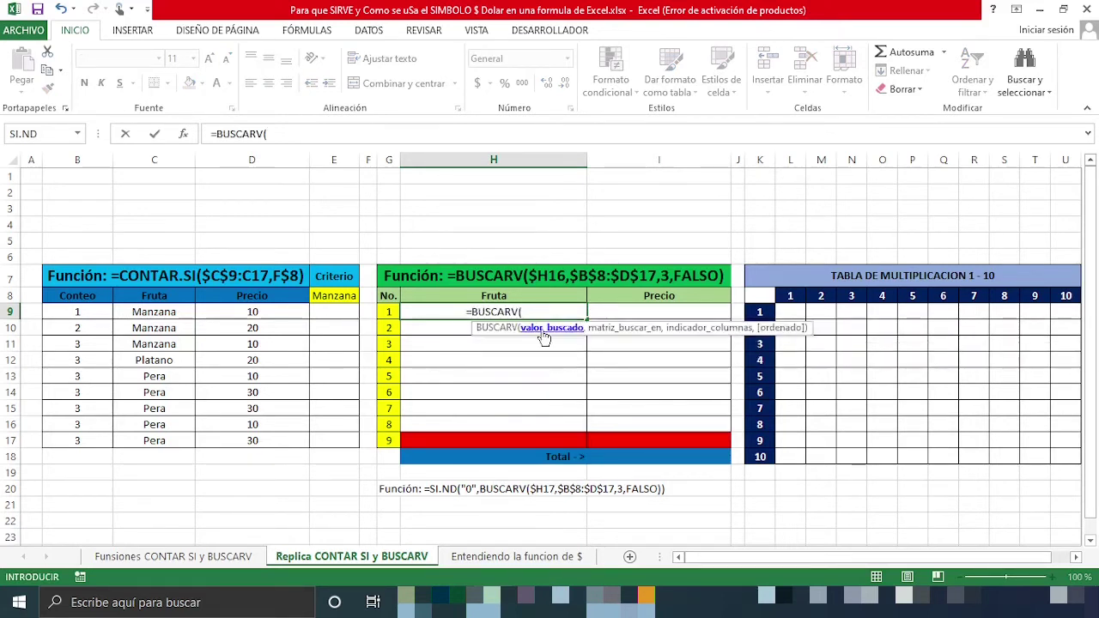
click(387, 312)
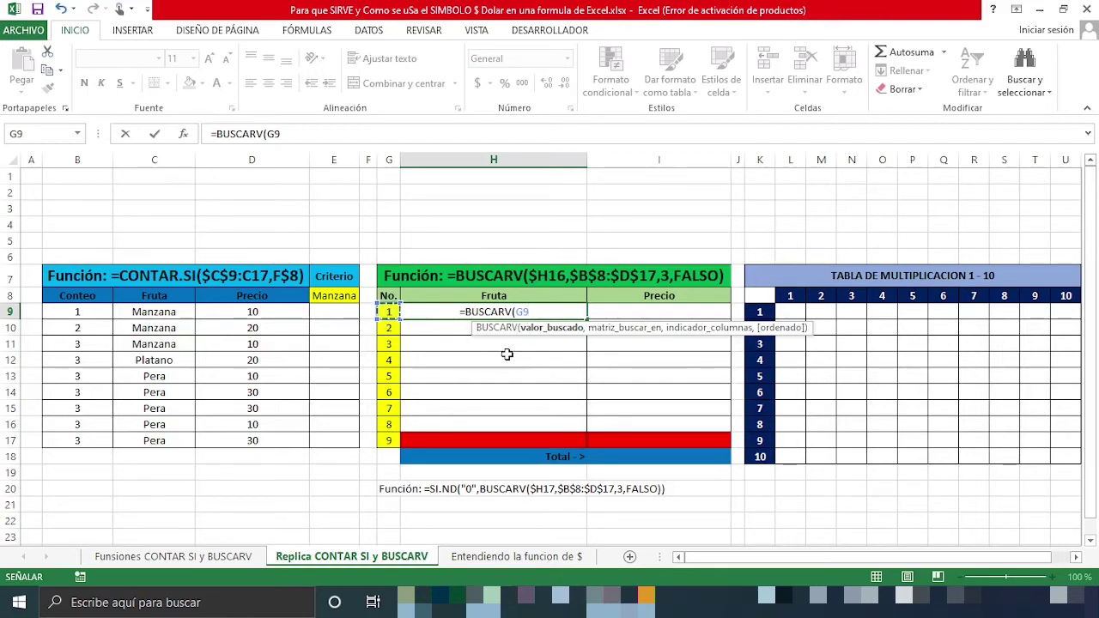
text(,)
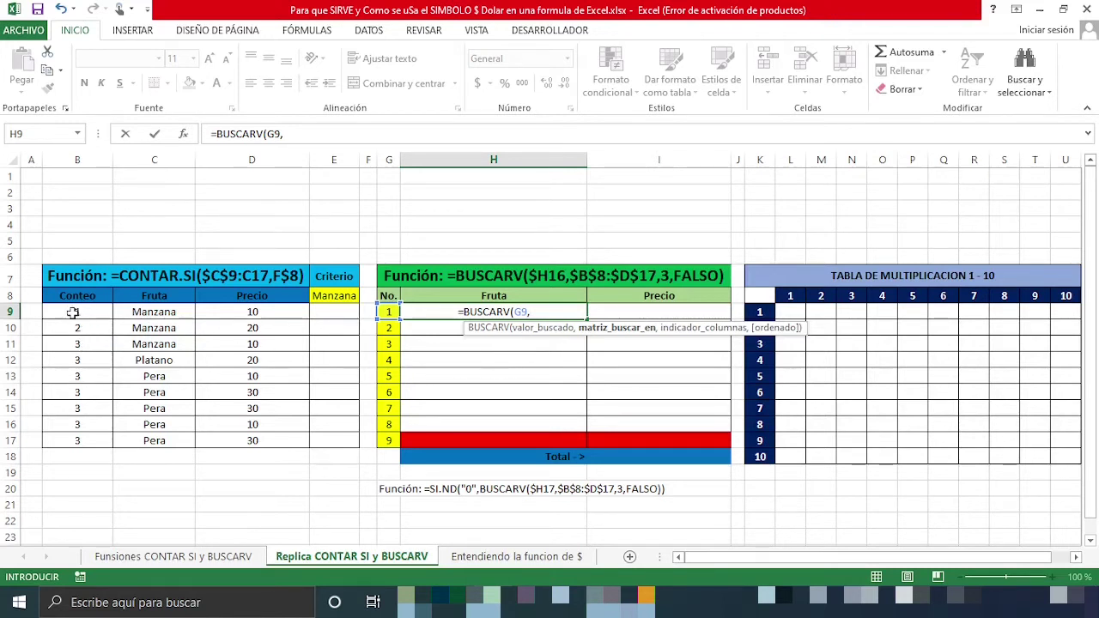
Complete the BUSCARV formula in H9 with table range B9:D17, column 2 and FALSO, and fill it down to H16
mouse_move(66, 308)
mouse_down()
mouse_move(321, 383)
mouse_move(349, 437)
mouse_move(300, 447)
mouse_up()
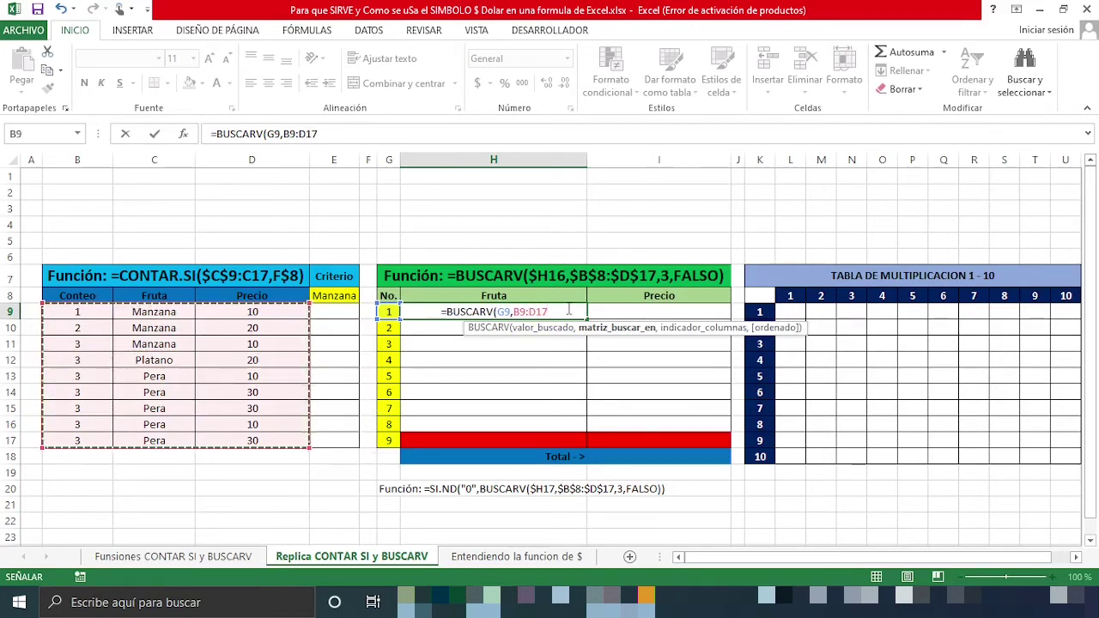
text(,)
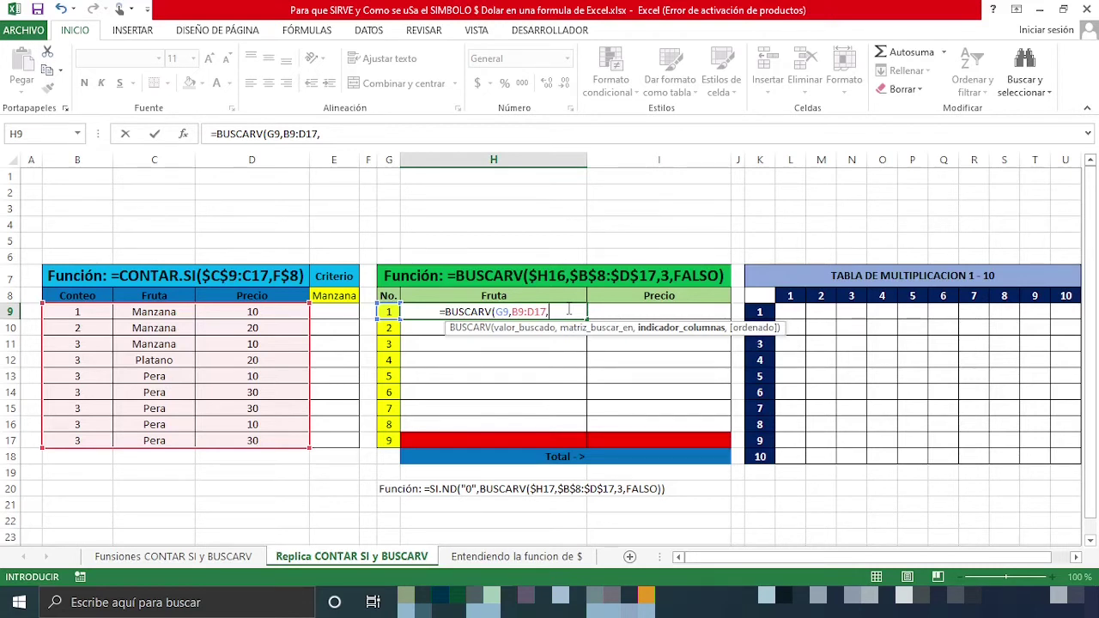
text(2)
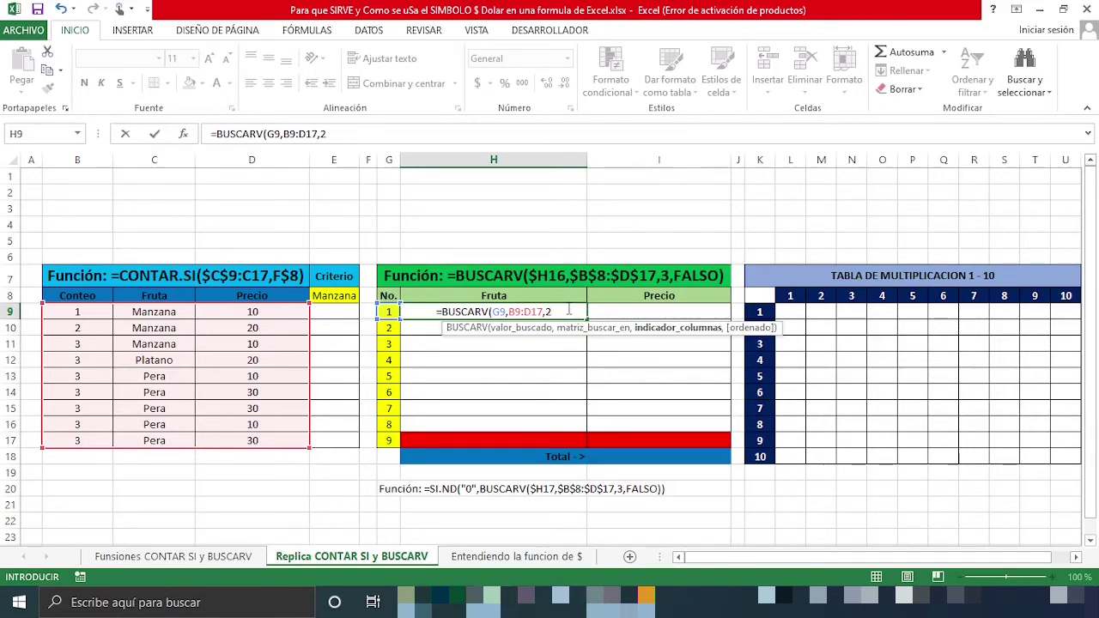
text(,)
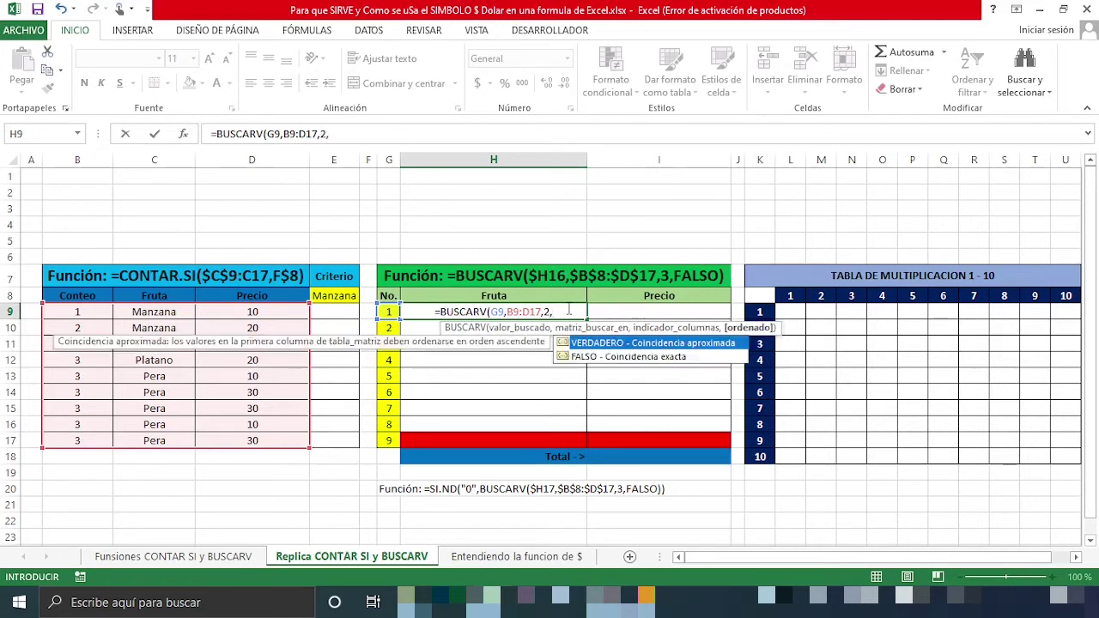
key(Down)
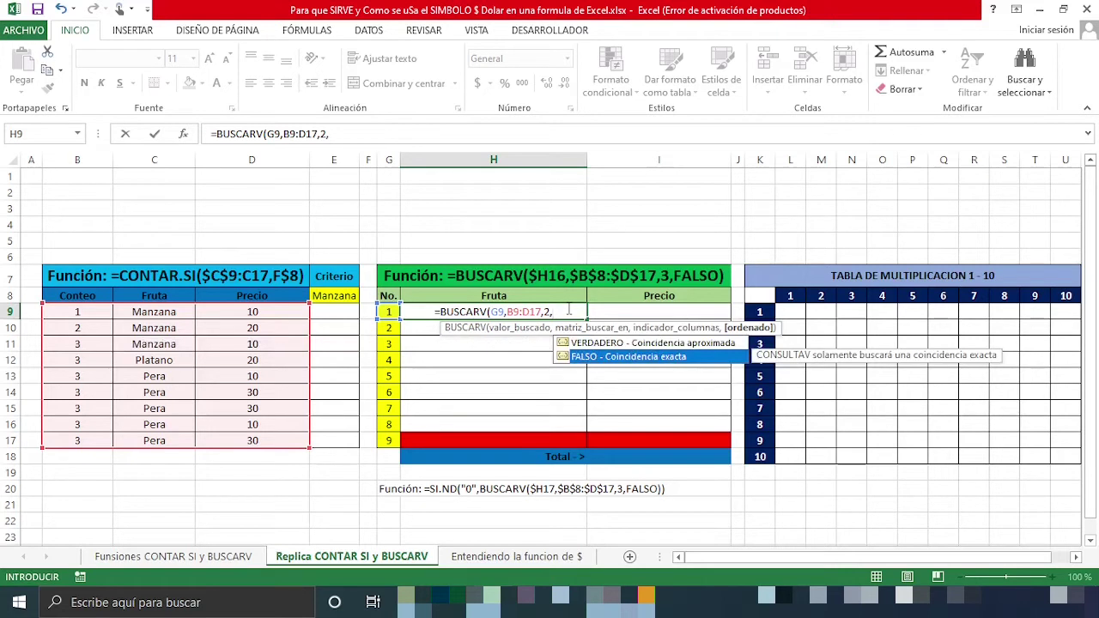
key(Tab)
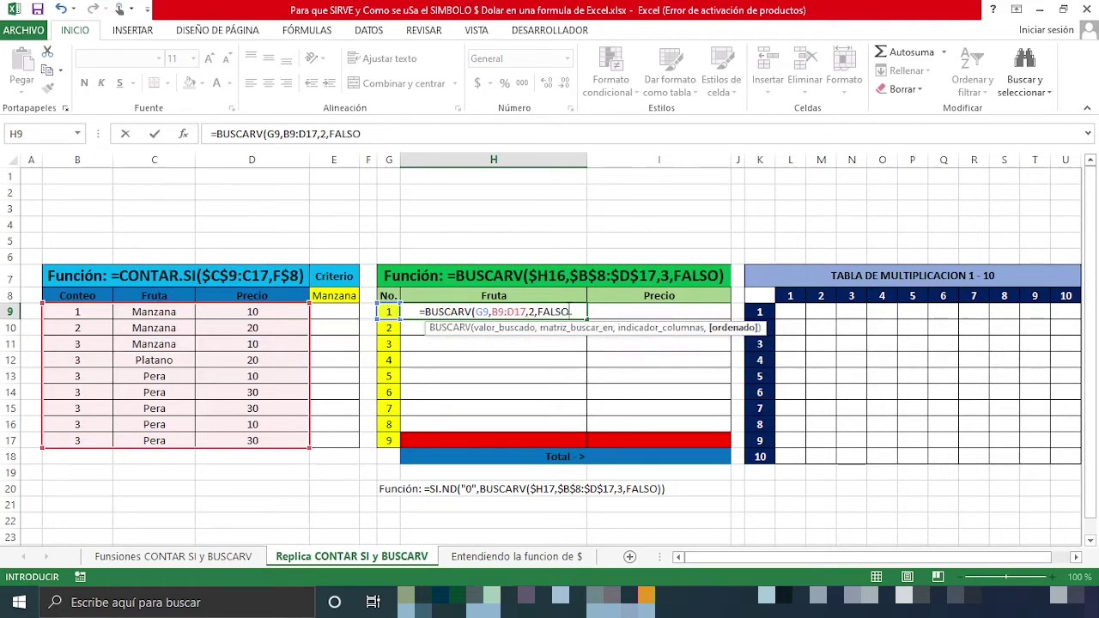
text())
key(Return)
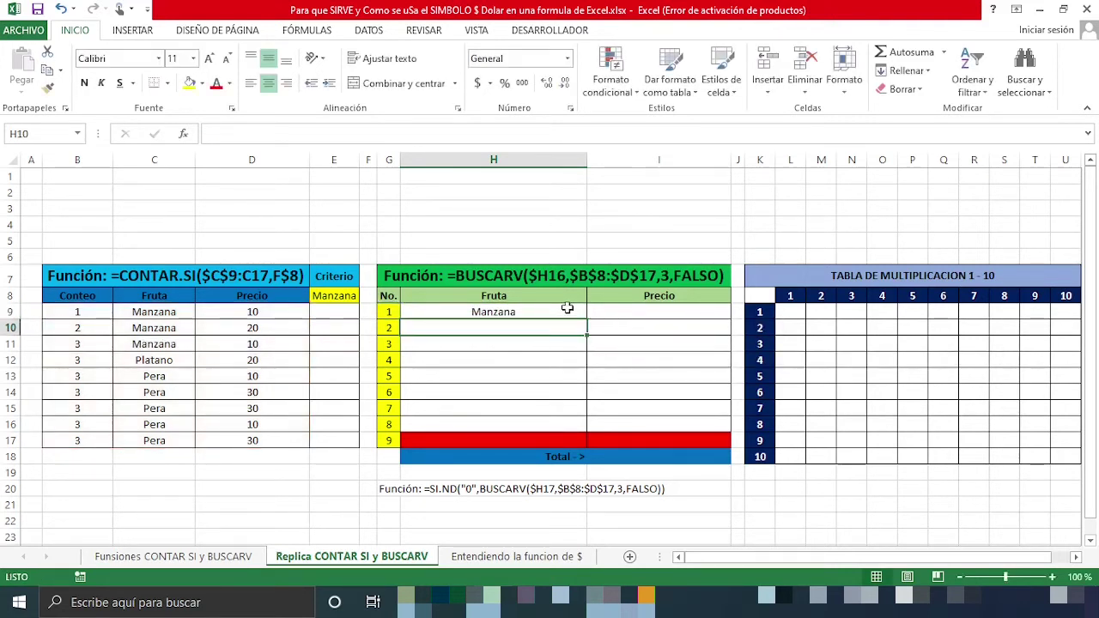
click(567, 308)
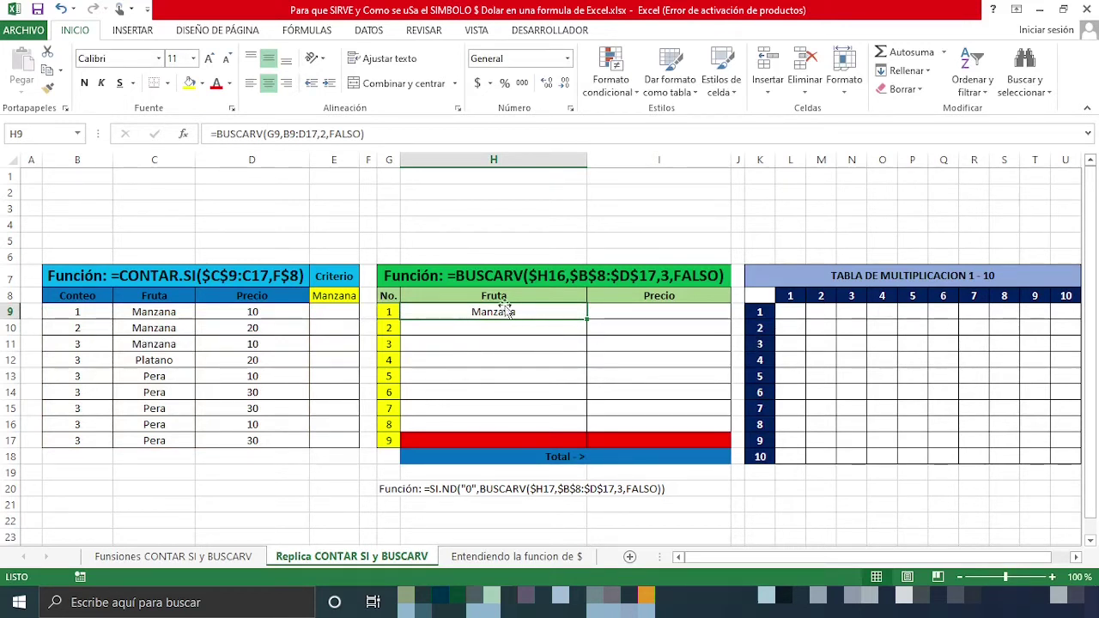
drag(589, 320, 598, 426)
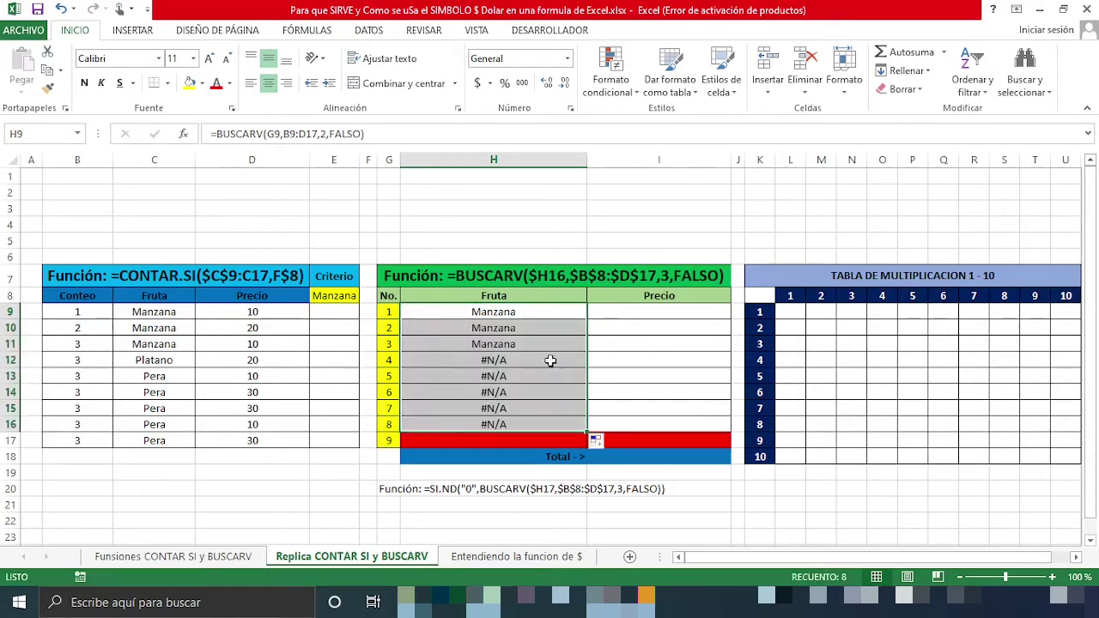
Compare the lookup value and table range references of the BUSCARV formulas in H9, H10 and H11
click(516, 327)
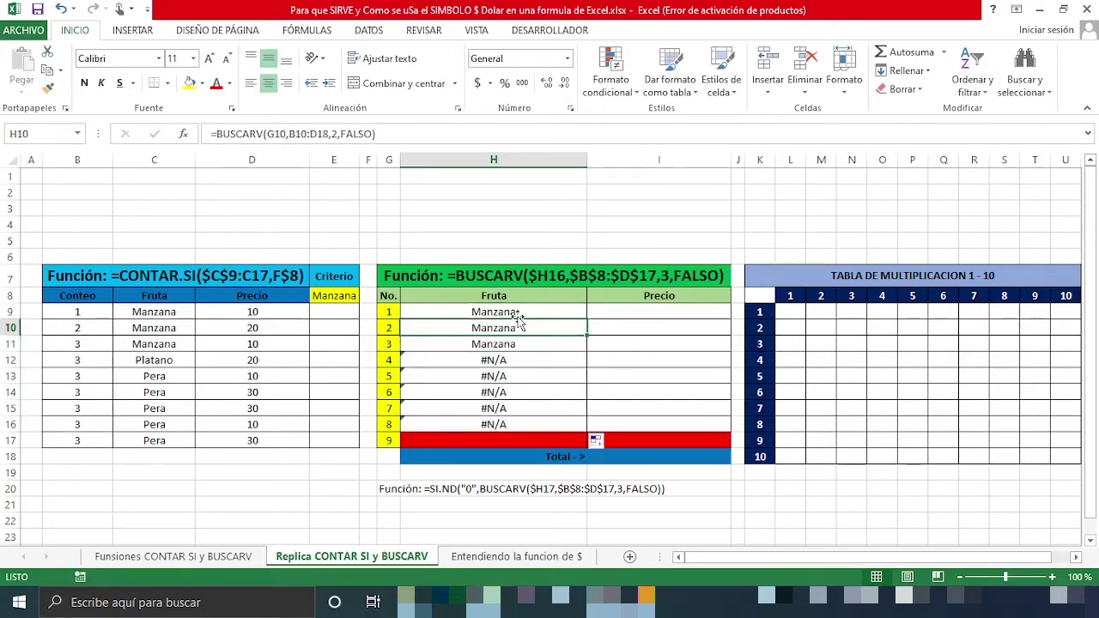
click(524, 312)
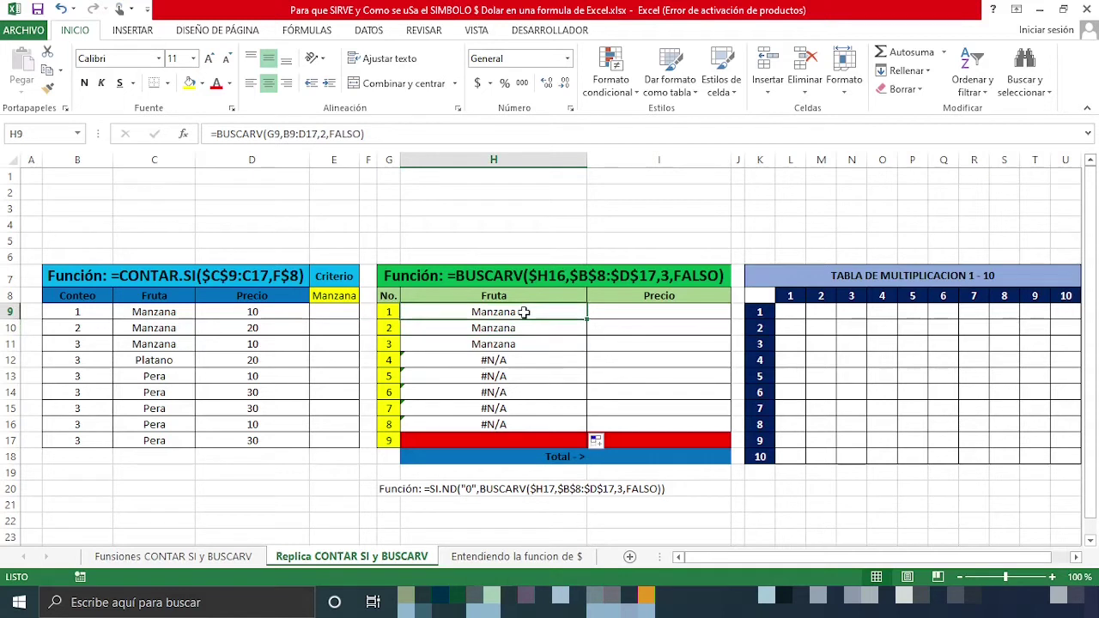
click(522, 327)
click(523, 314)
click(522, 330)
click(523, 346)
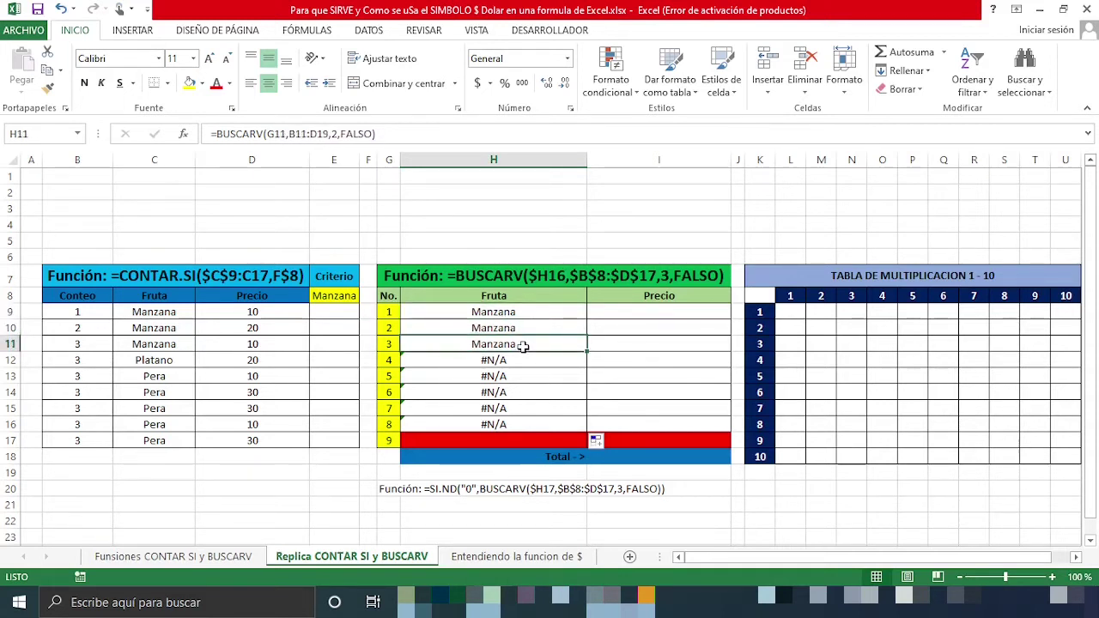
click(509, 314)
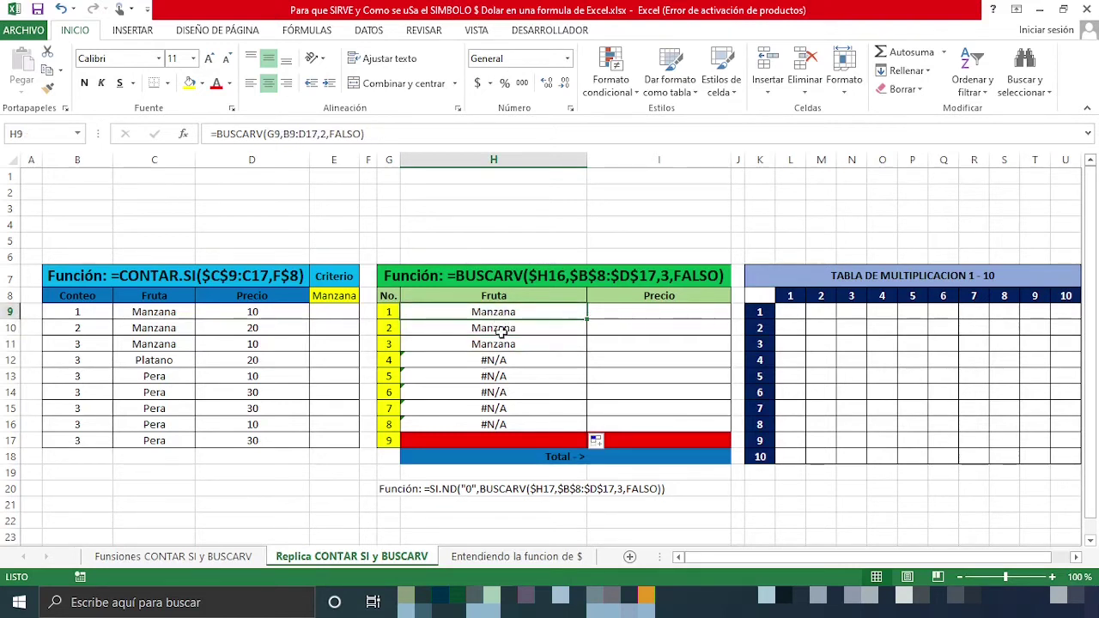
click(501, 330)
click(505, 342)
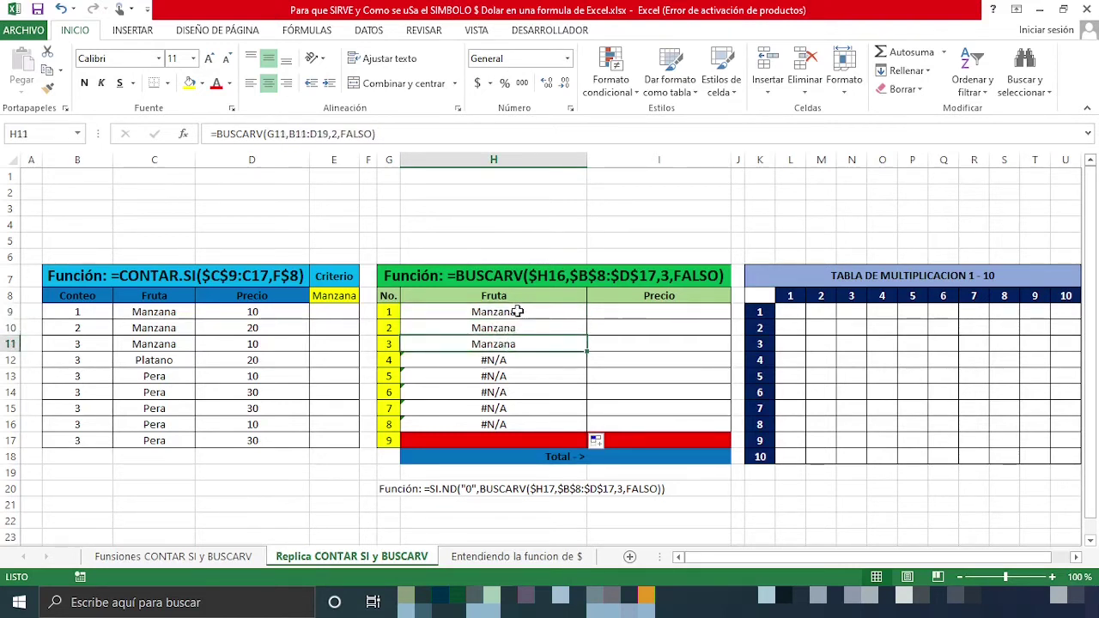
click(512, 313)
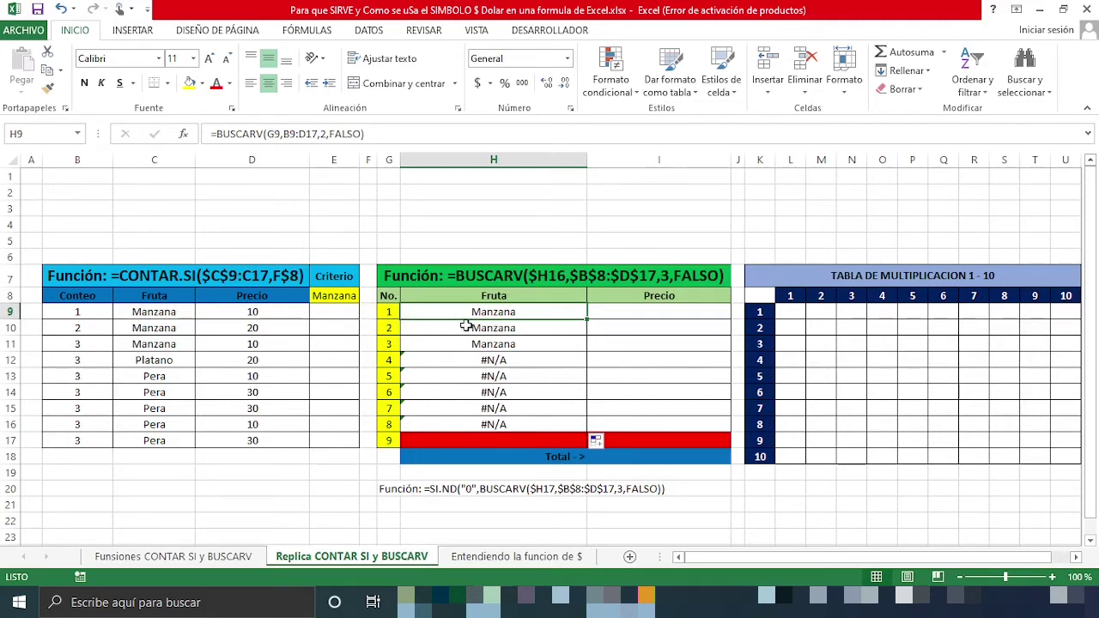
click(500, 330)
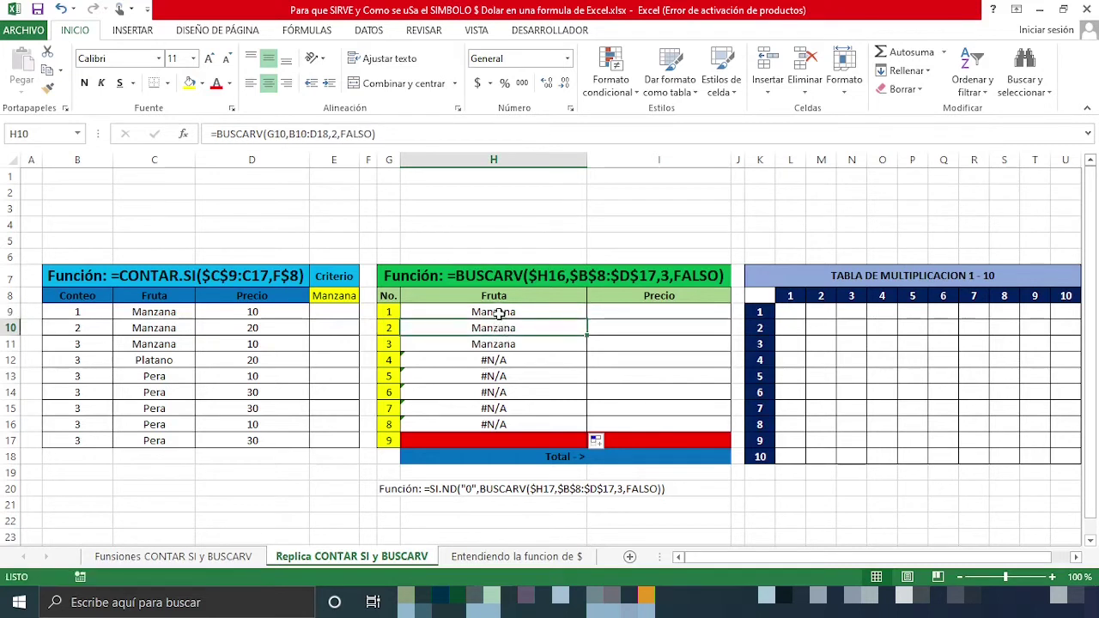
Copy the BUSCARV formula from H9 into the price cell I9 and check its lookup and range references
click(499, 310)
key(ctrl+c)
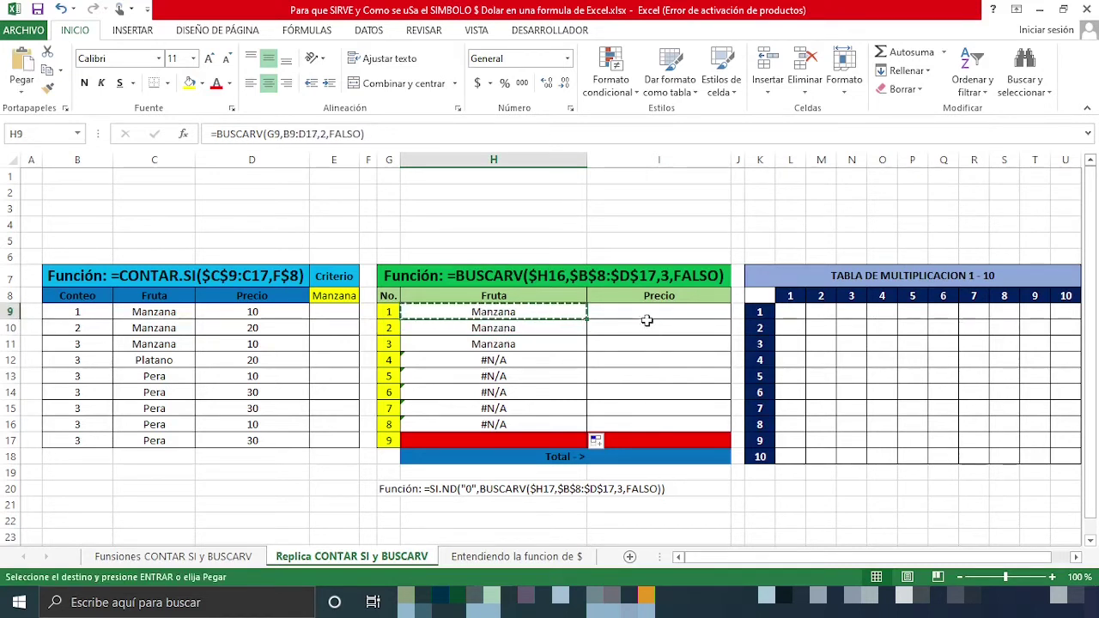
click(644, 311)
key(ctrl+v)
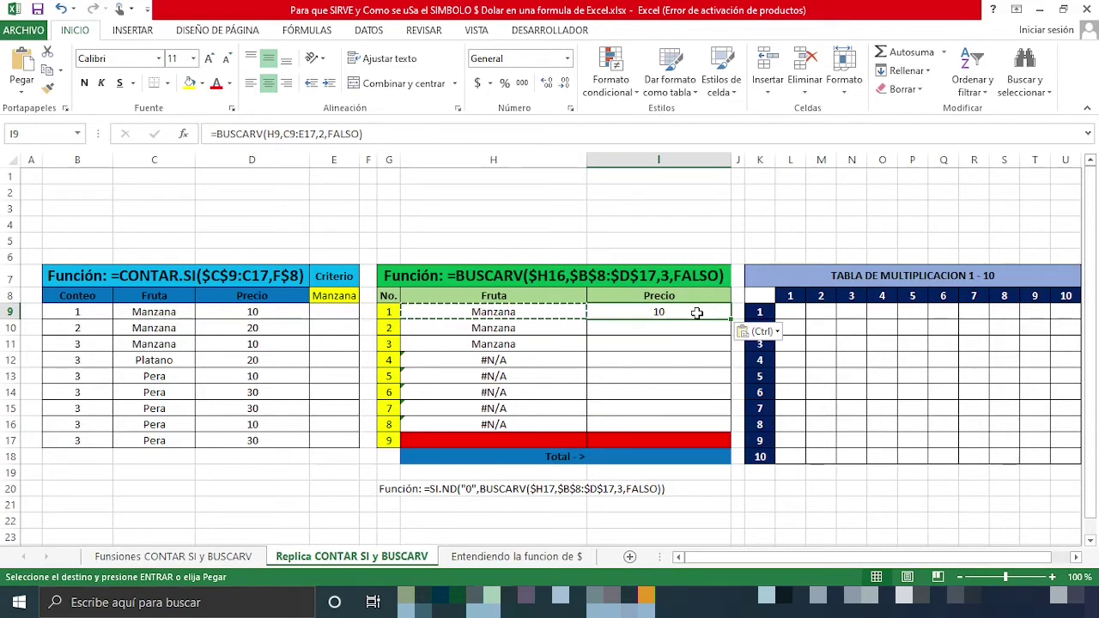
double_click(697, 313)
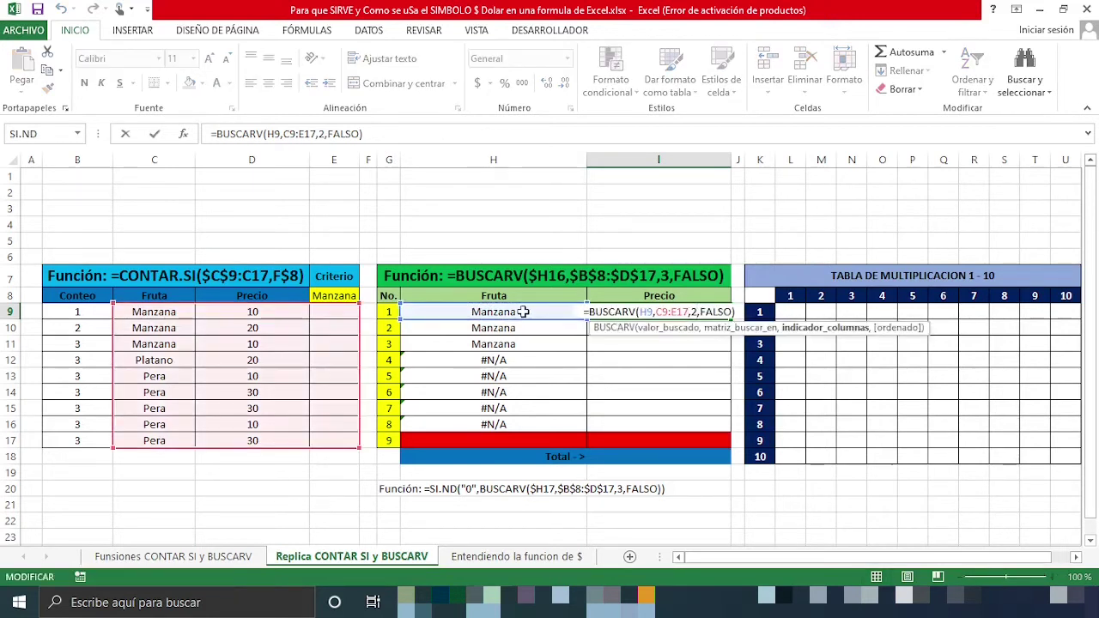
click(665, 312)
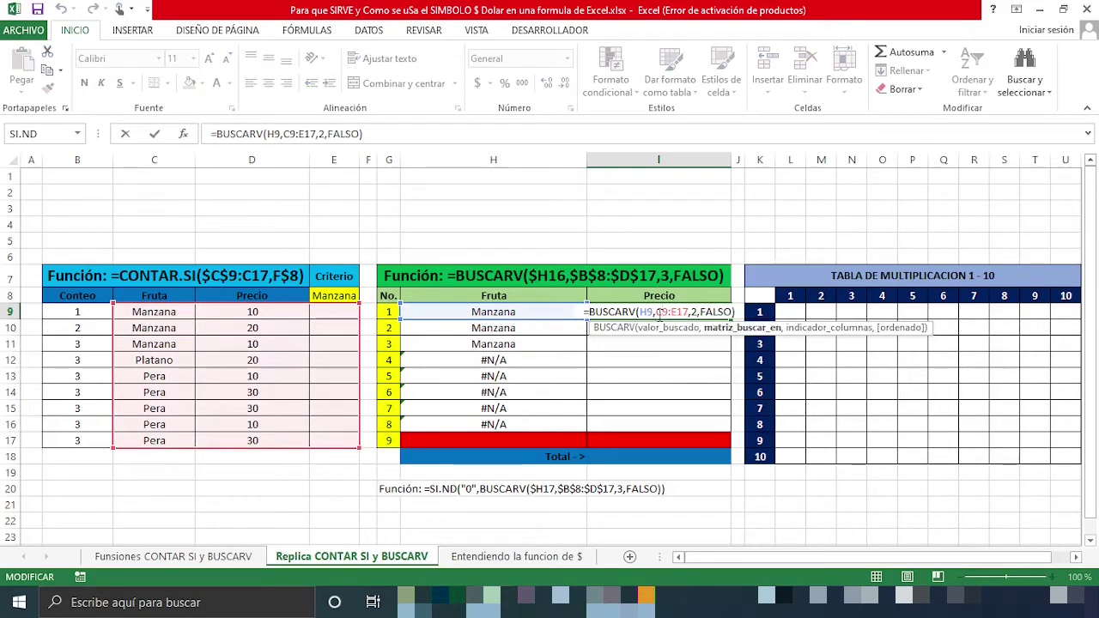
drag(690, 311, 641, 311)
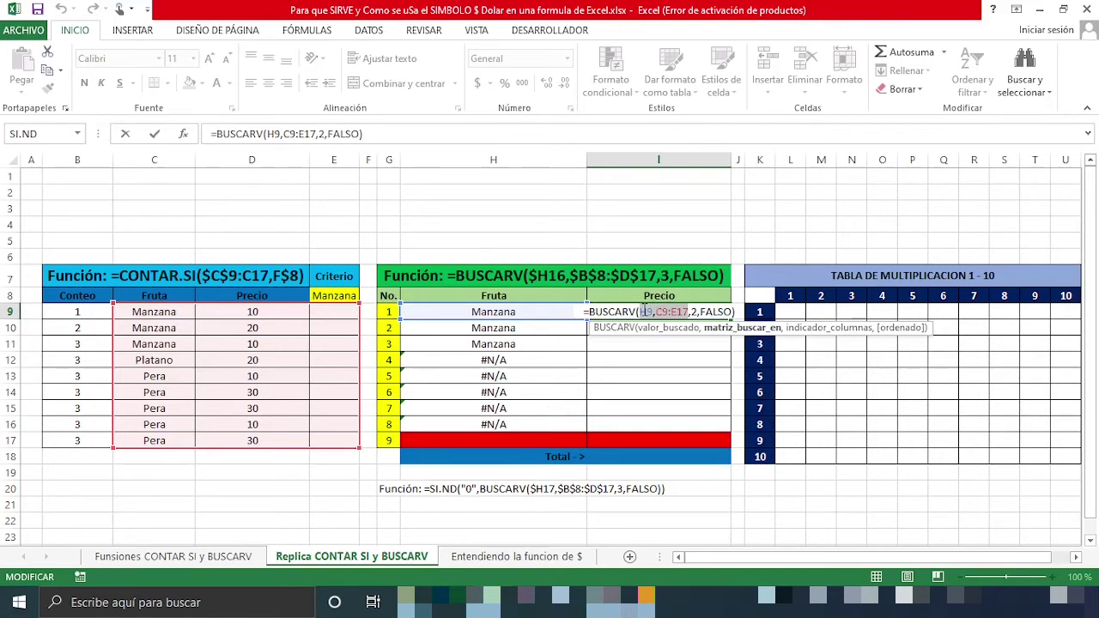
key(Escape)
double_click(650, 311)
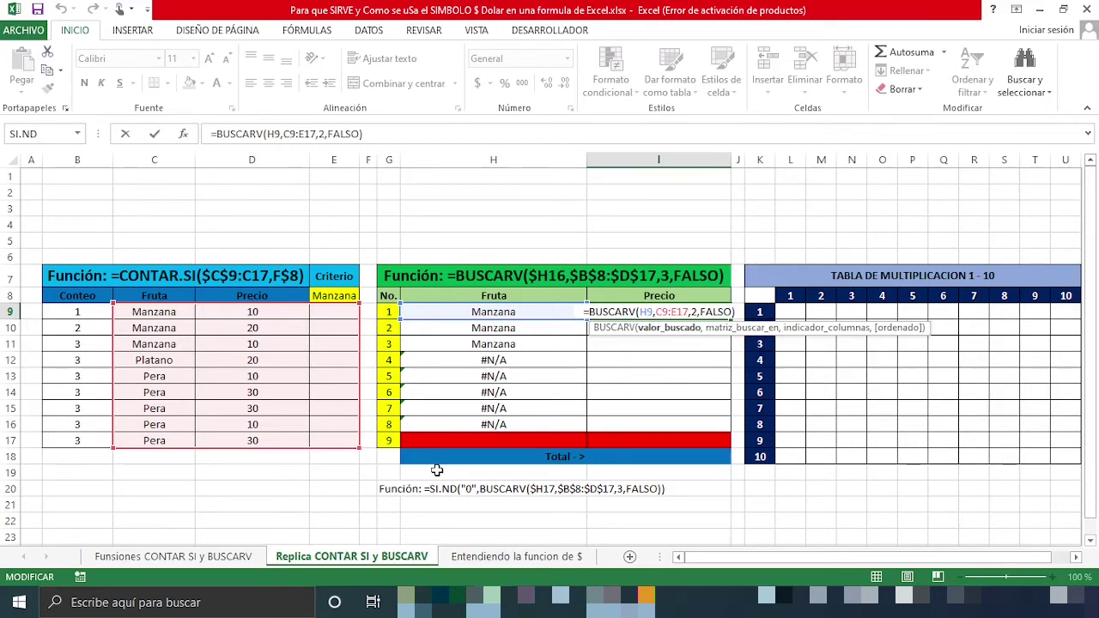
key(ctrl+Return)
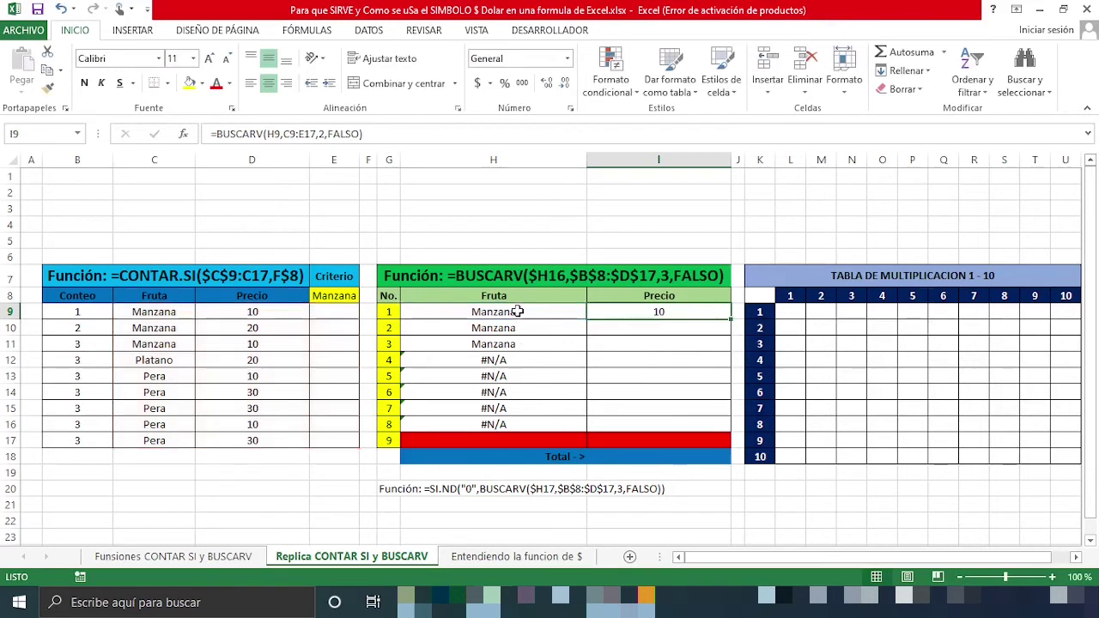
Lock the column of the lookup value in the H9 BUSCARV formula as $G9
click(518, 312)
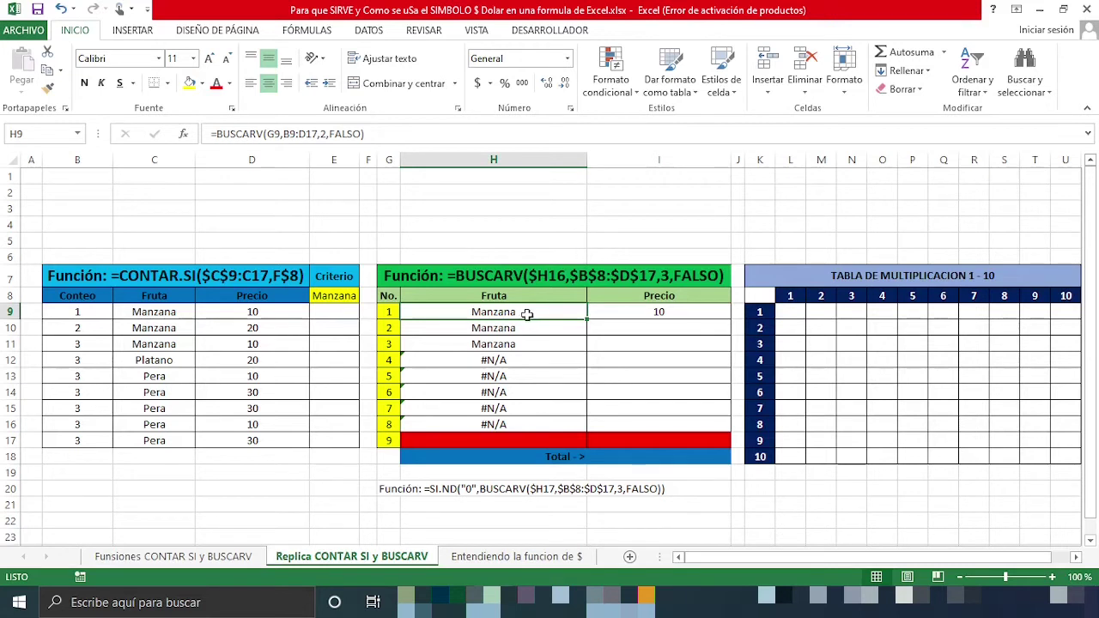
double_click(528, 313)
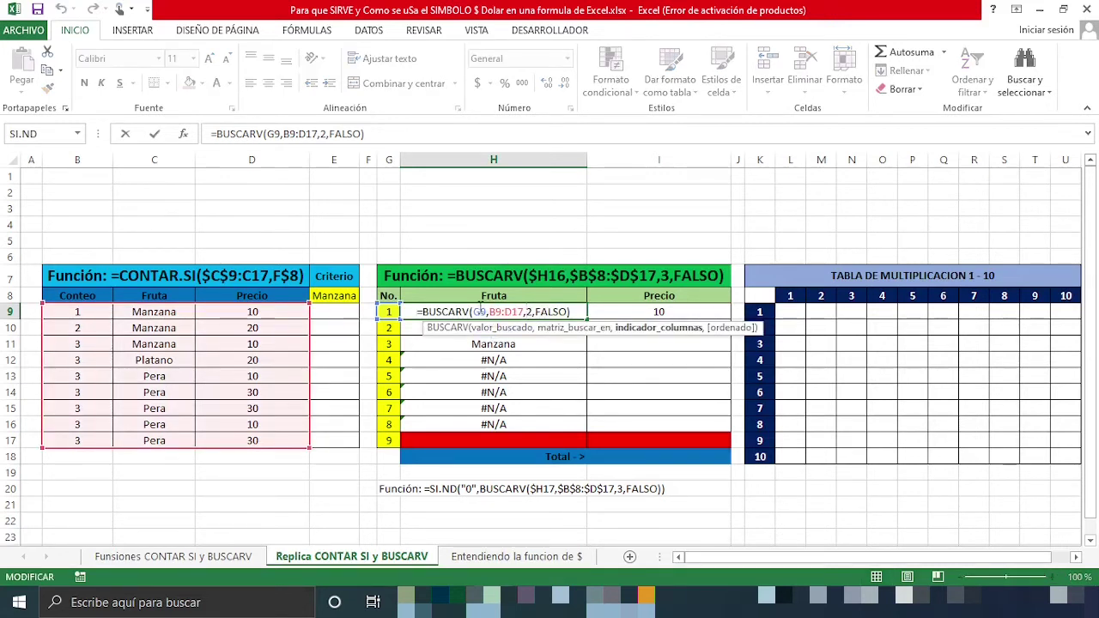
click(481, 311)
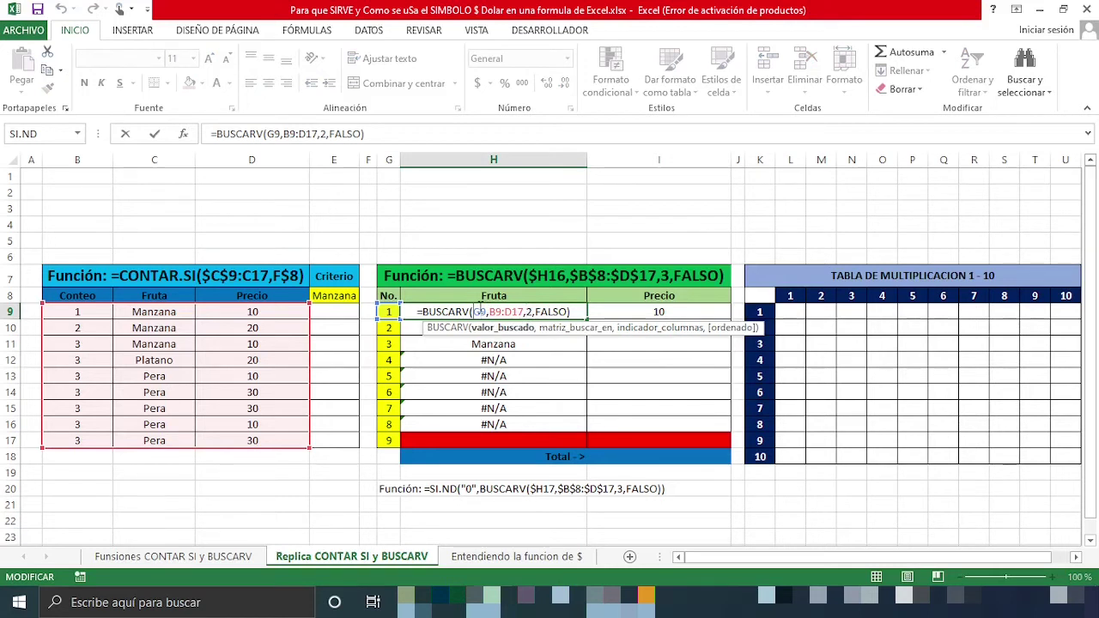
text($)
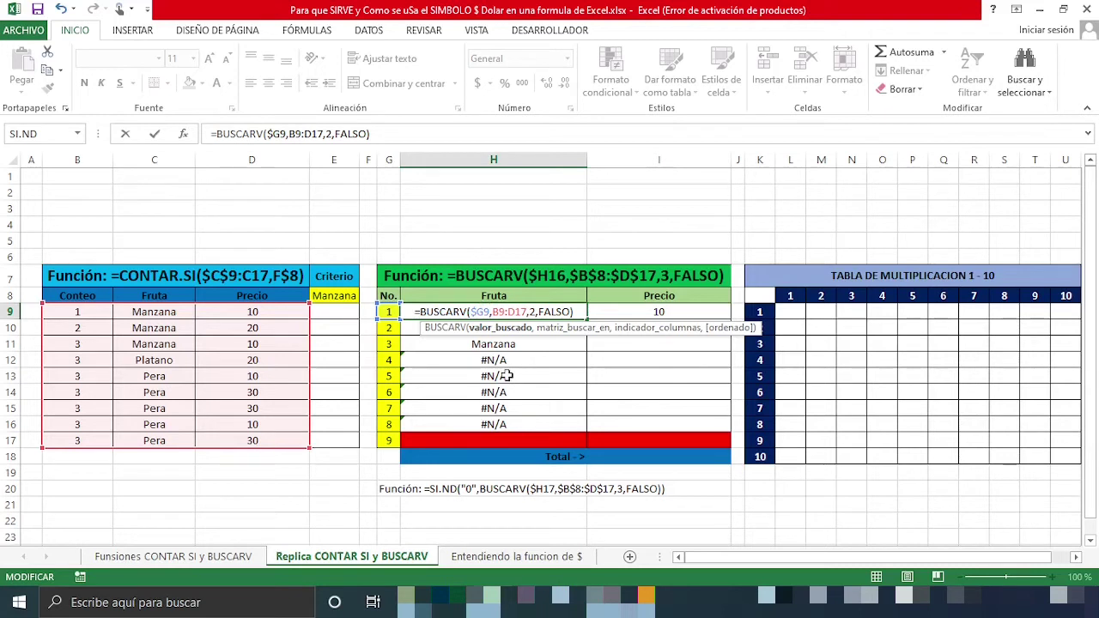
Make the table range in the H9 formula absolute as $B$9:$D$17 and fill the formula down to H16
key(Right)
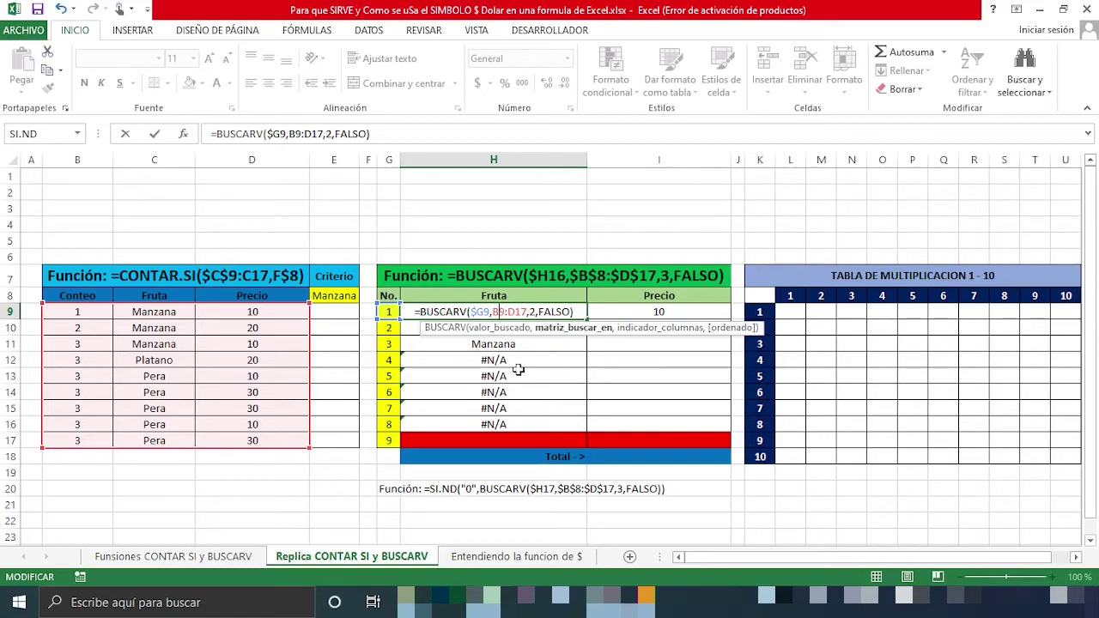
text($B)
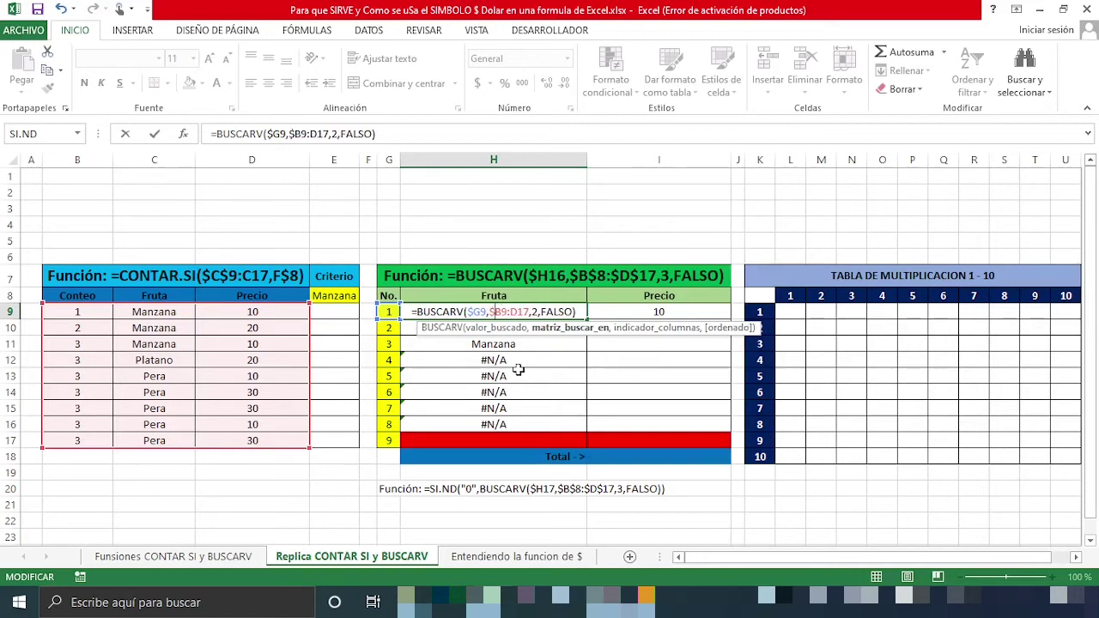
text($9:)
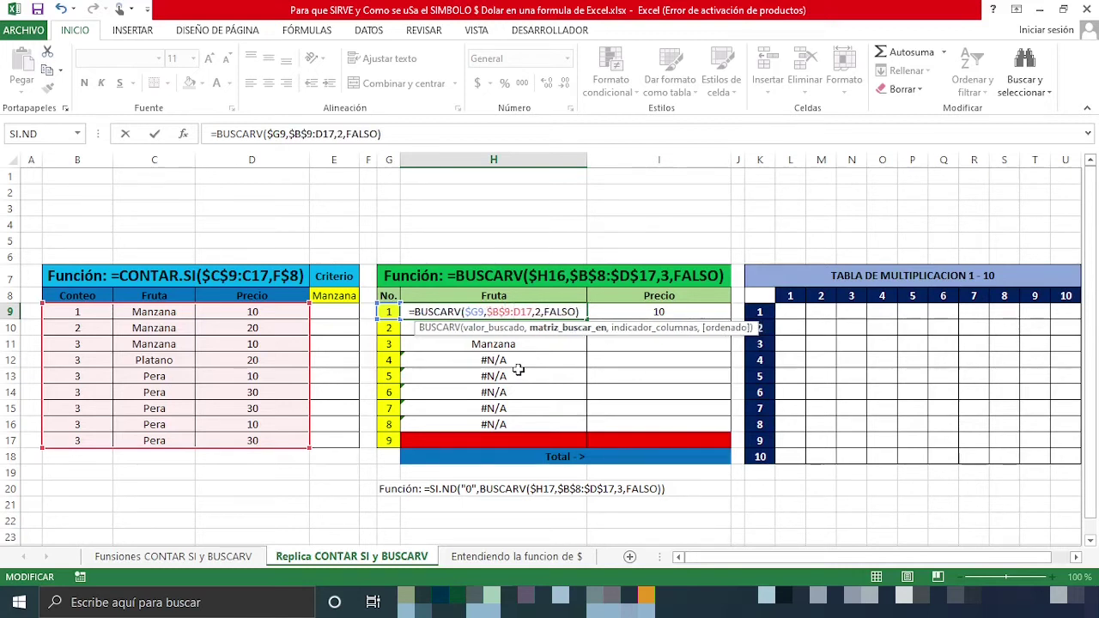
text($)
key(Right)
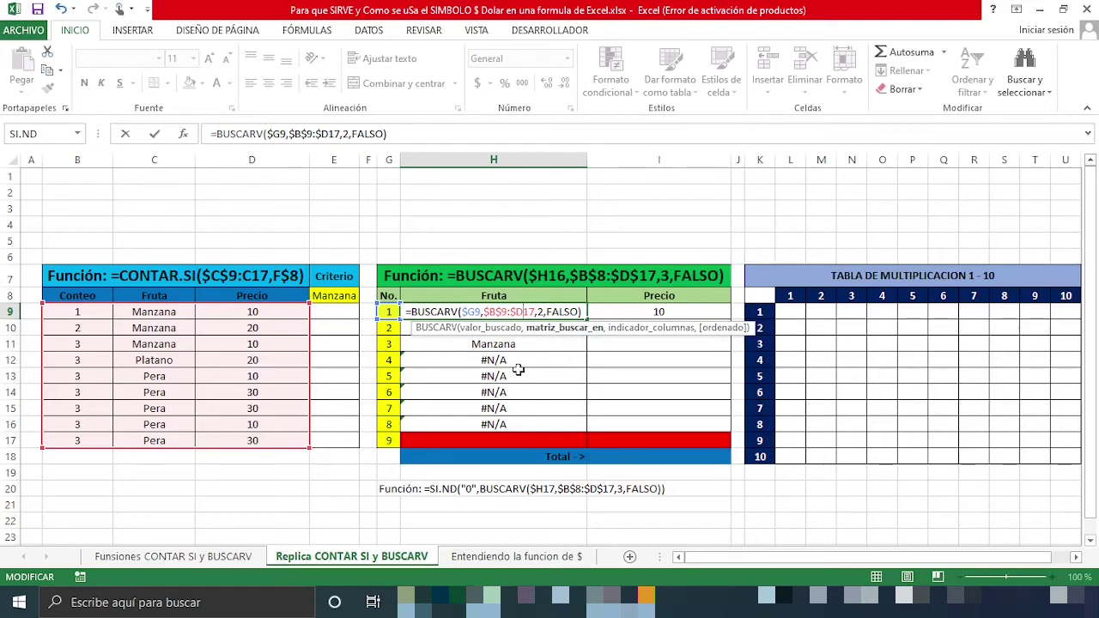
text($)
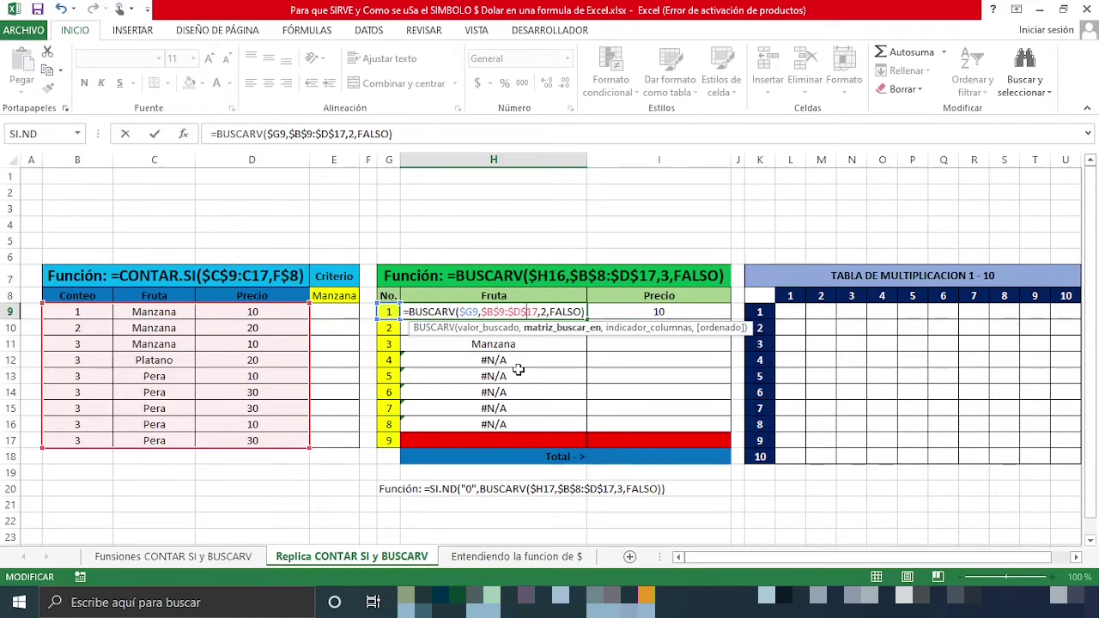
key(ctrl+Return)
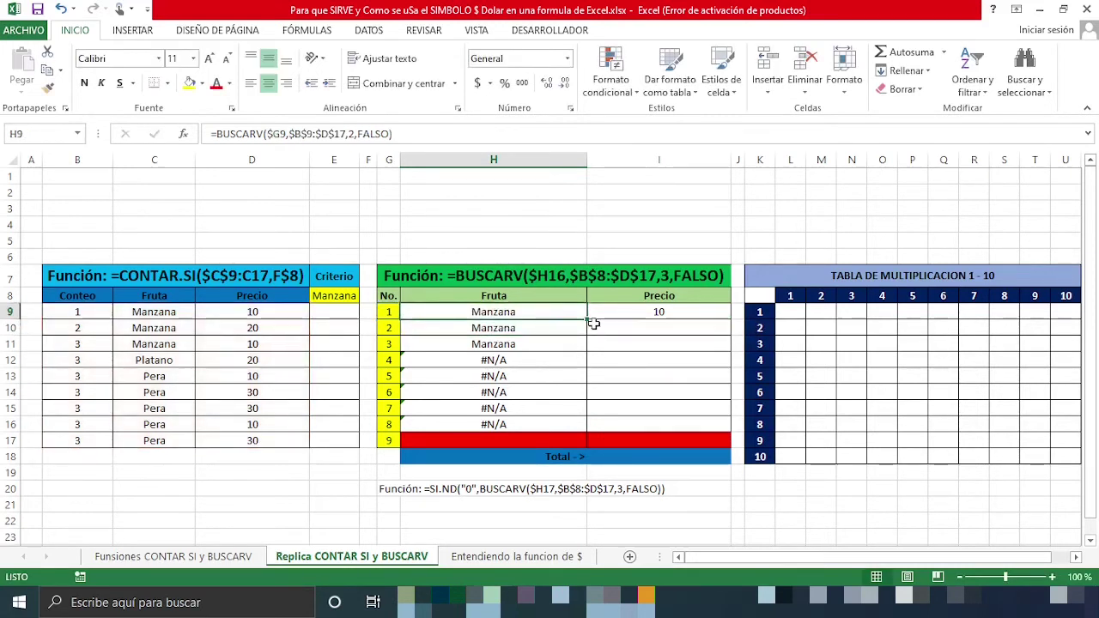
drag(587, 320, 585, 439)
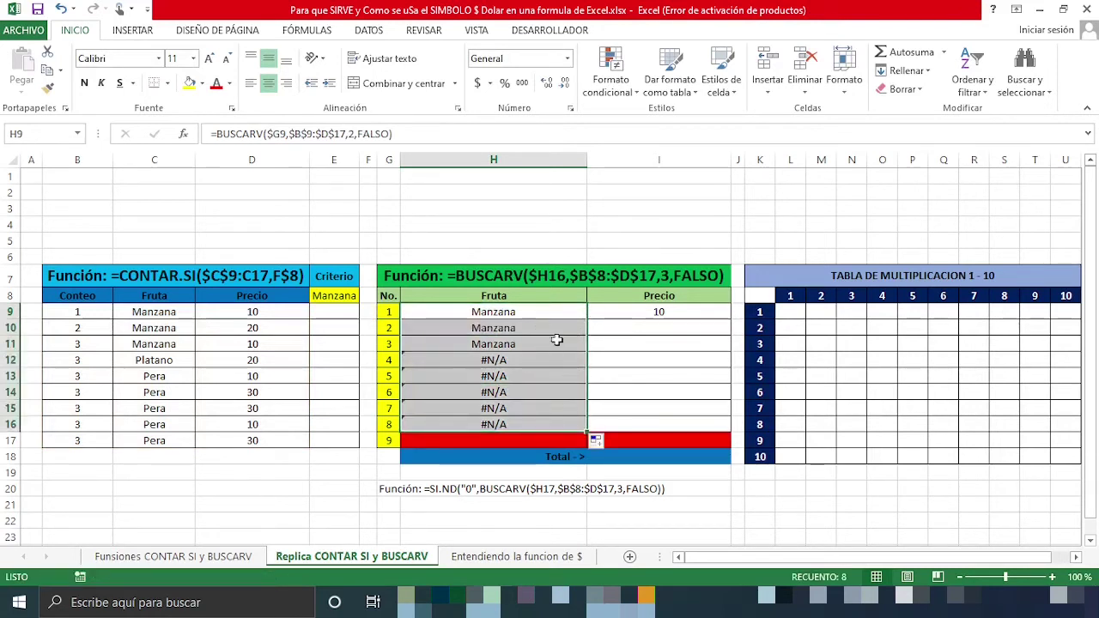
click(543, 312)
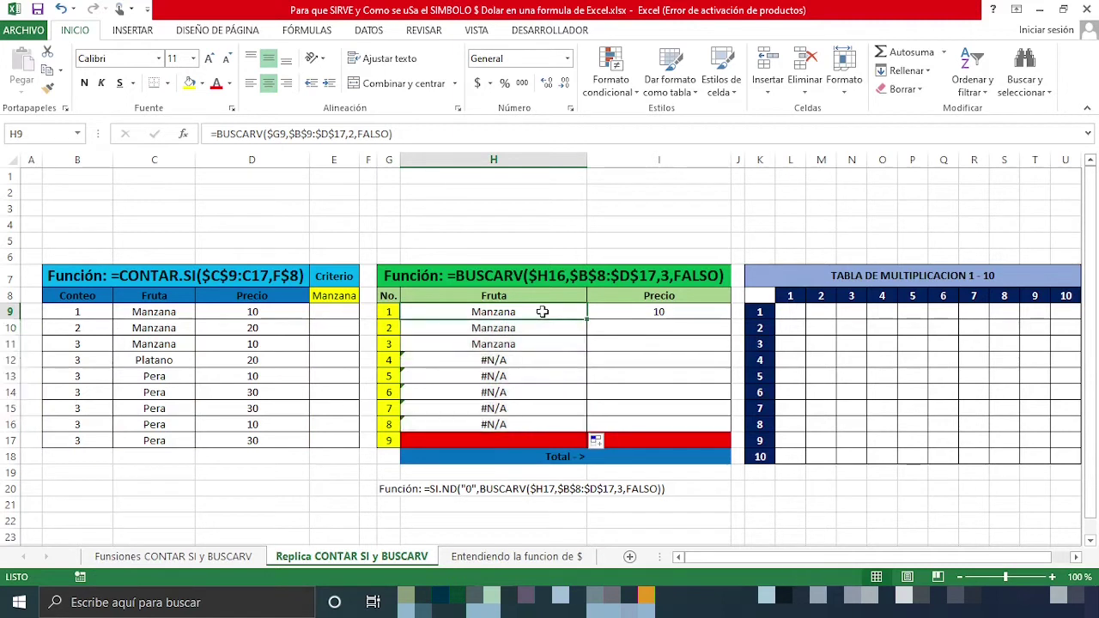
Copy the BUSCARV formula from H9 into the price cell I9 and change its column index to 3
key(ctrl+c)
click(652, 314)
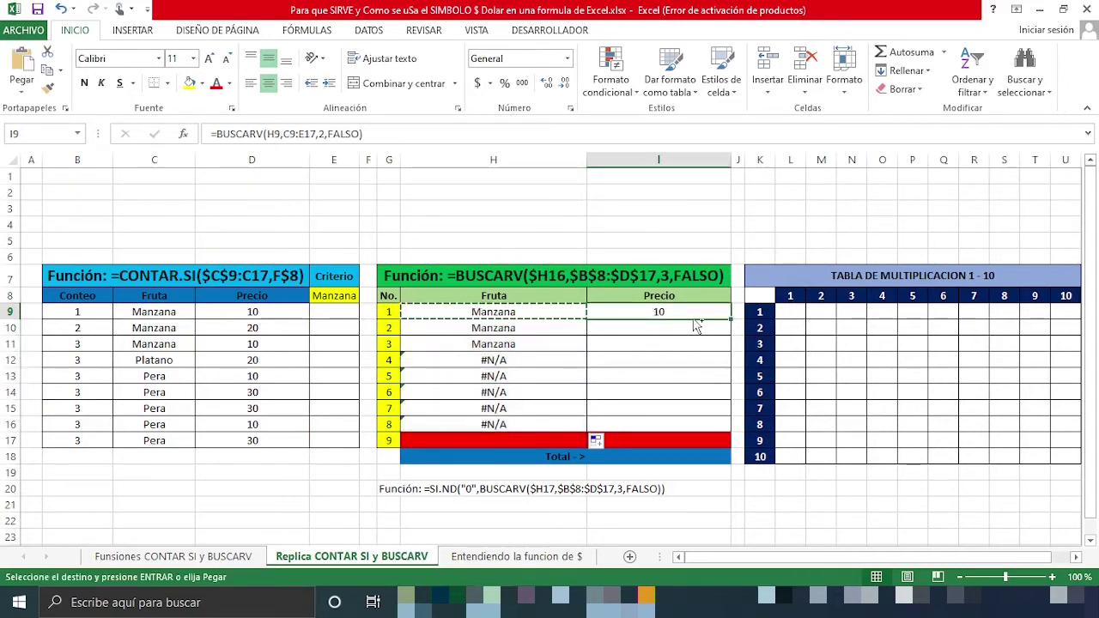
key(ctrl+v)
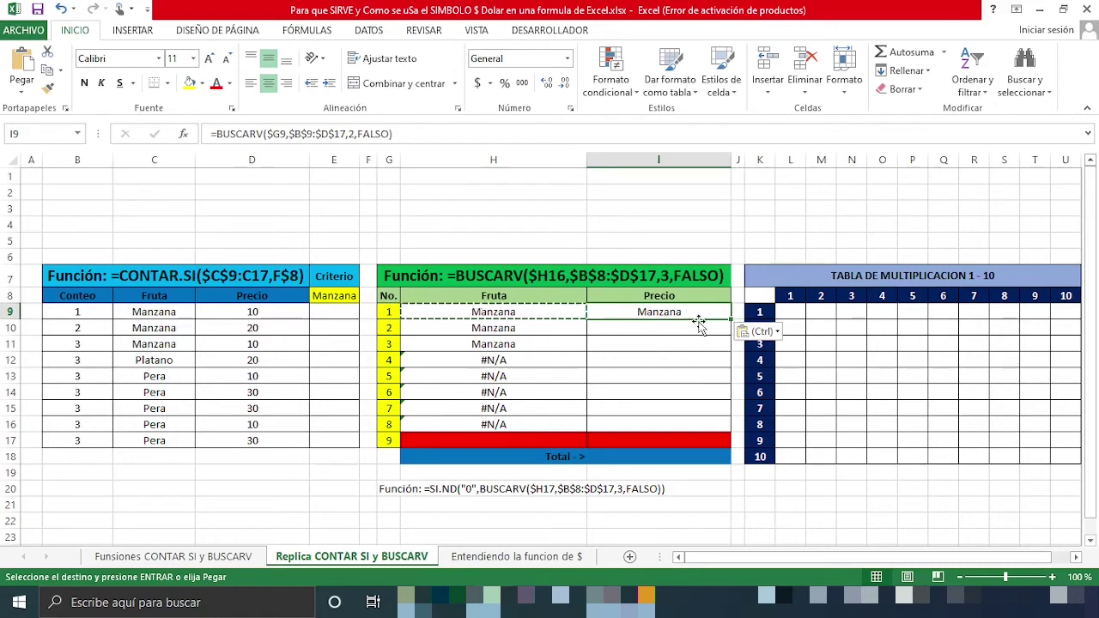
click(355, 133)
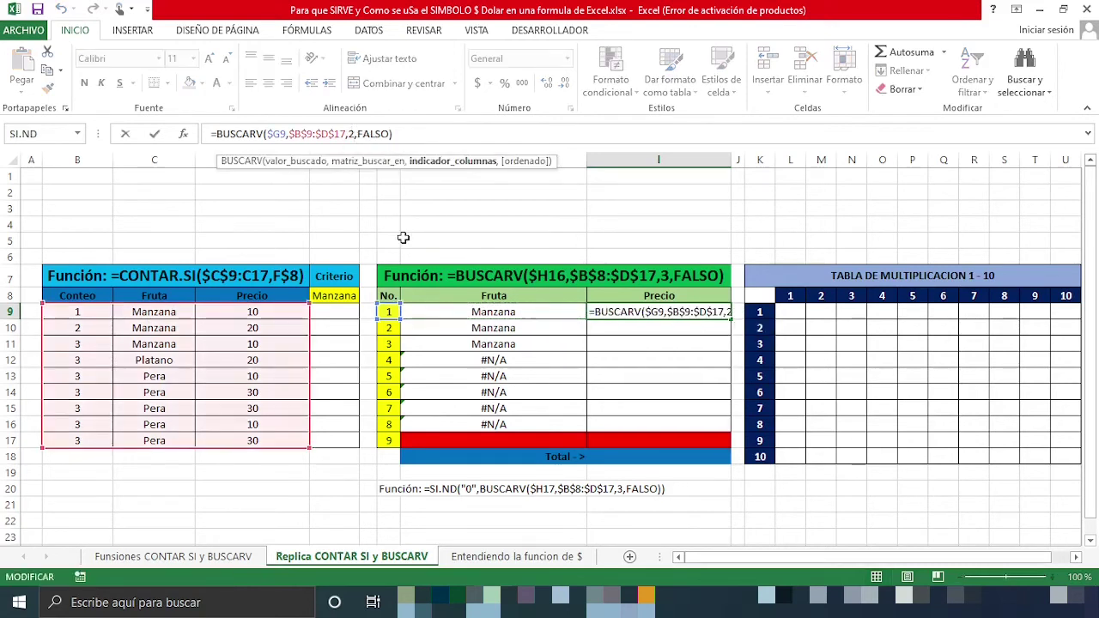
key(BackSpace)
text(3)
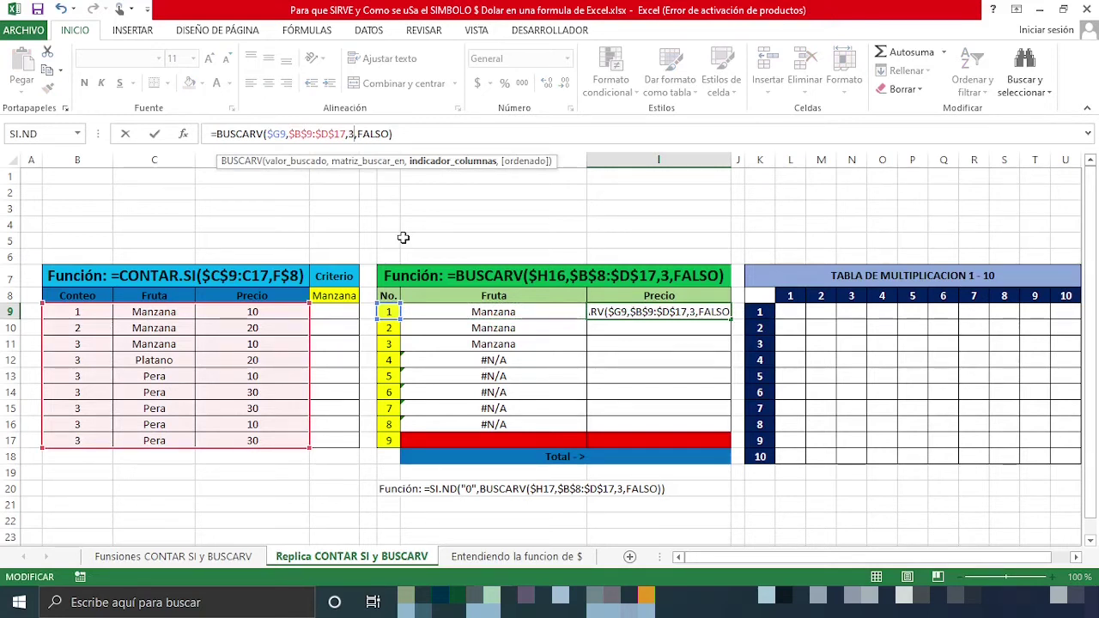
key(Return)
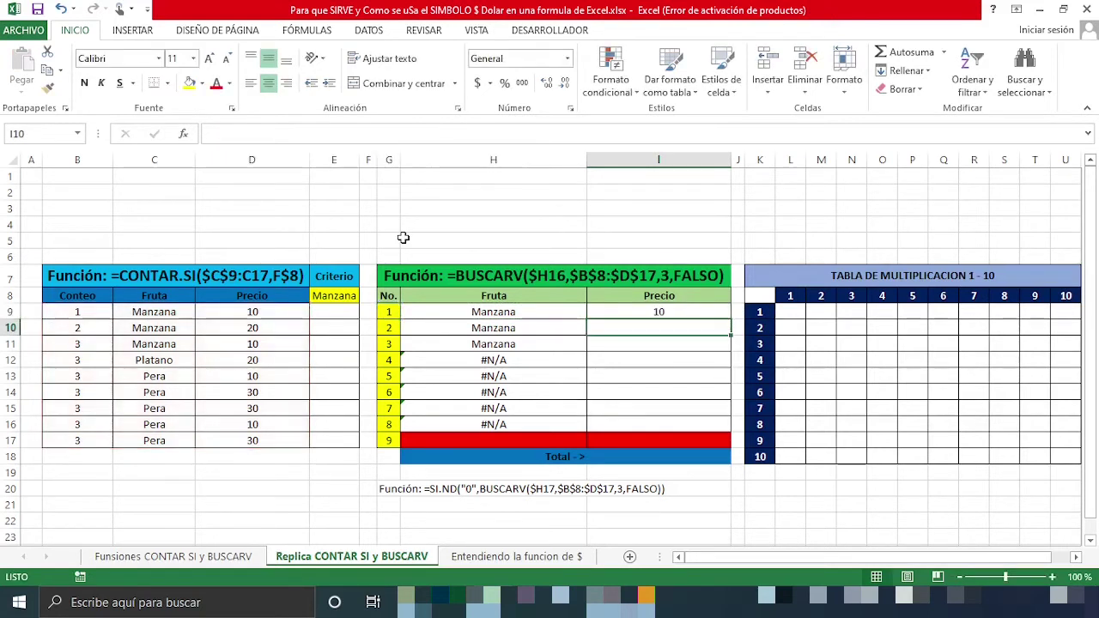
Fill the I9 price formula down to I16 and check the prices in rows 9 to 11 against the source table
click(658, 310)
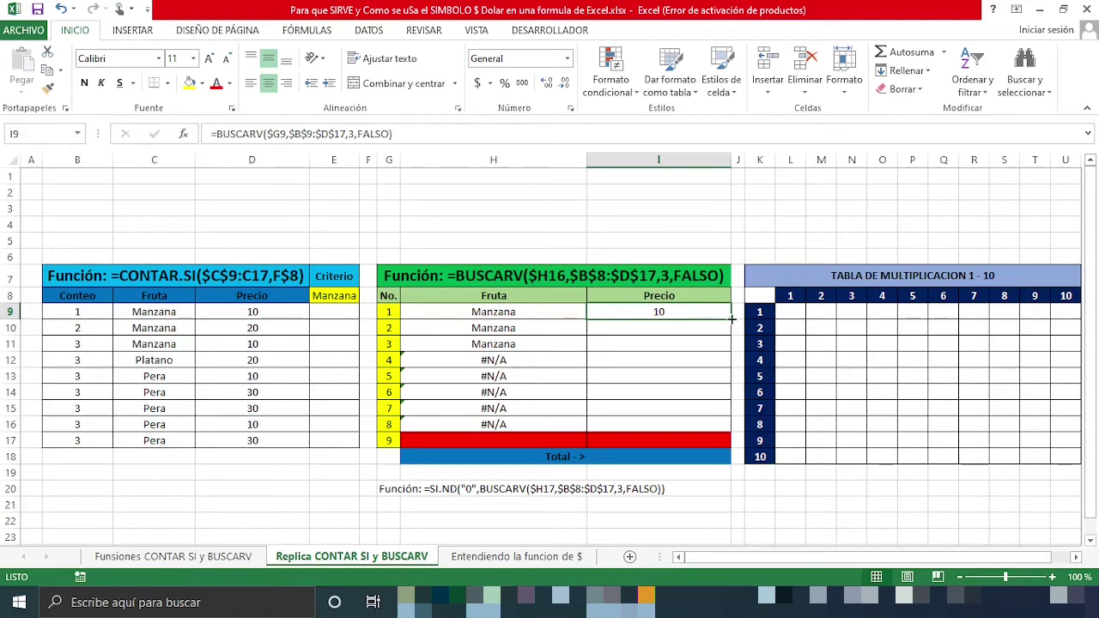
drag(730, 318, 717, 426)
click(674, 330)
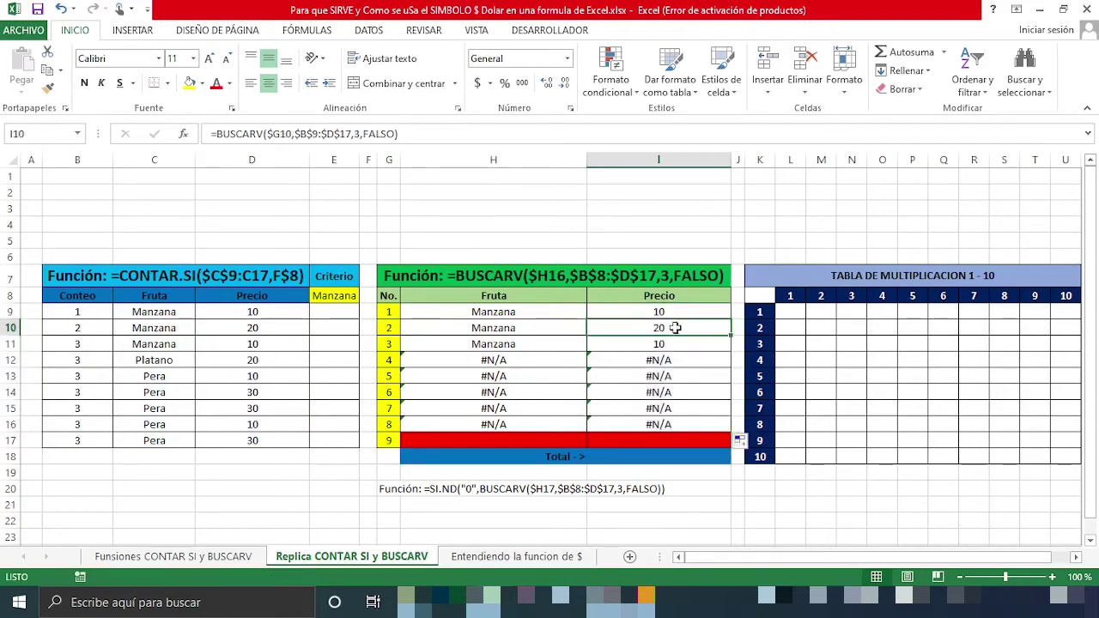
click(670, 313)
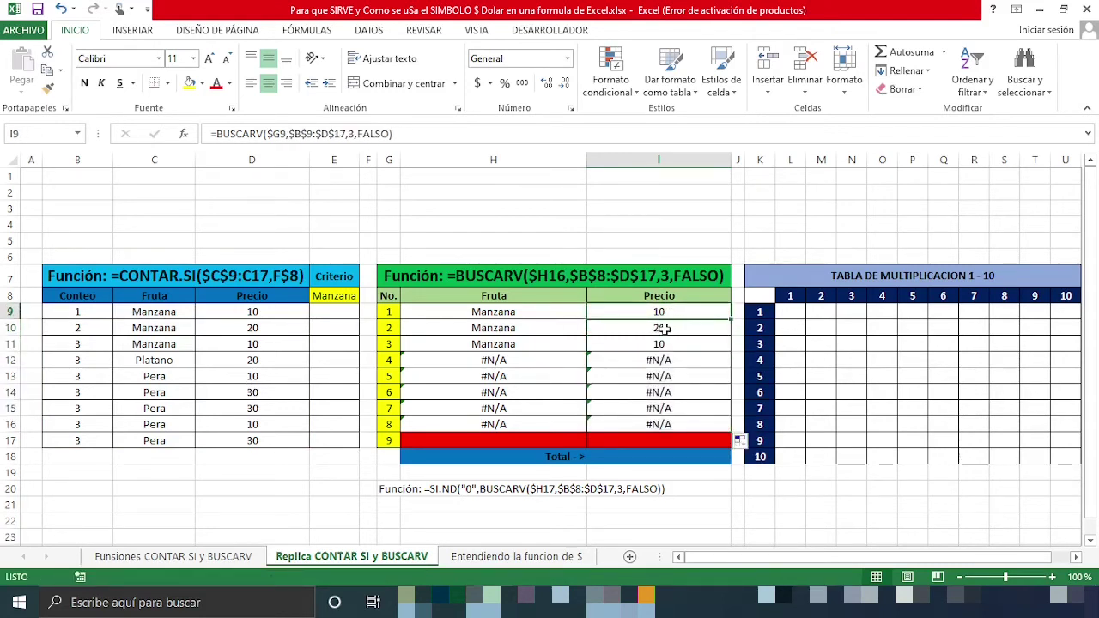
click(666, 328)
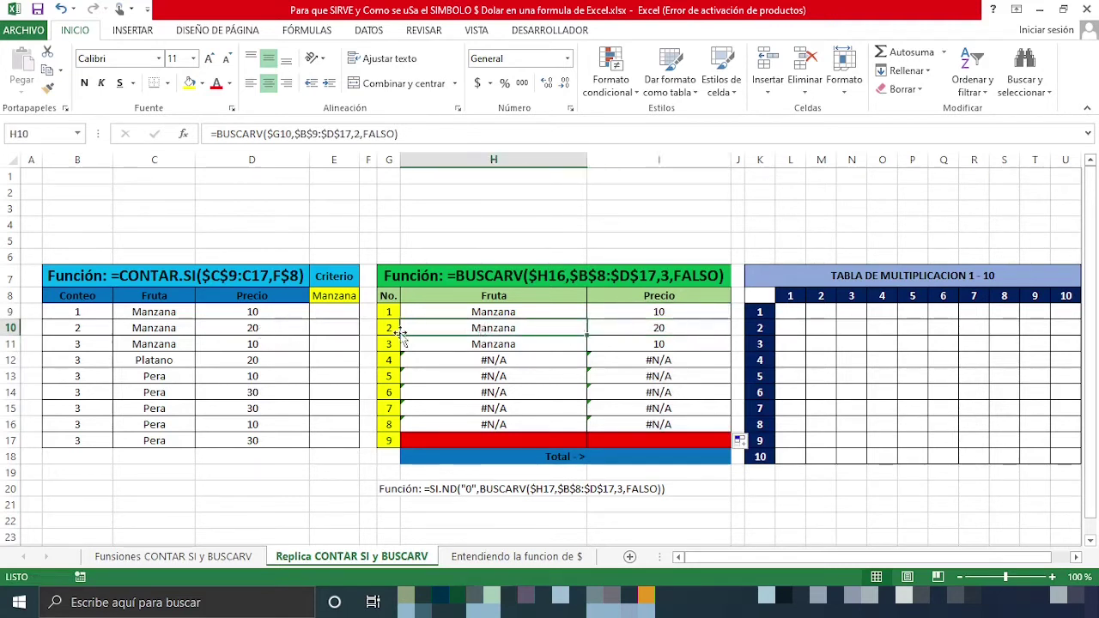
drag(392, 329, 664, 327)
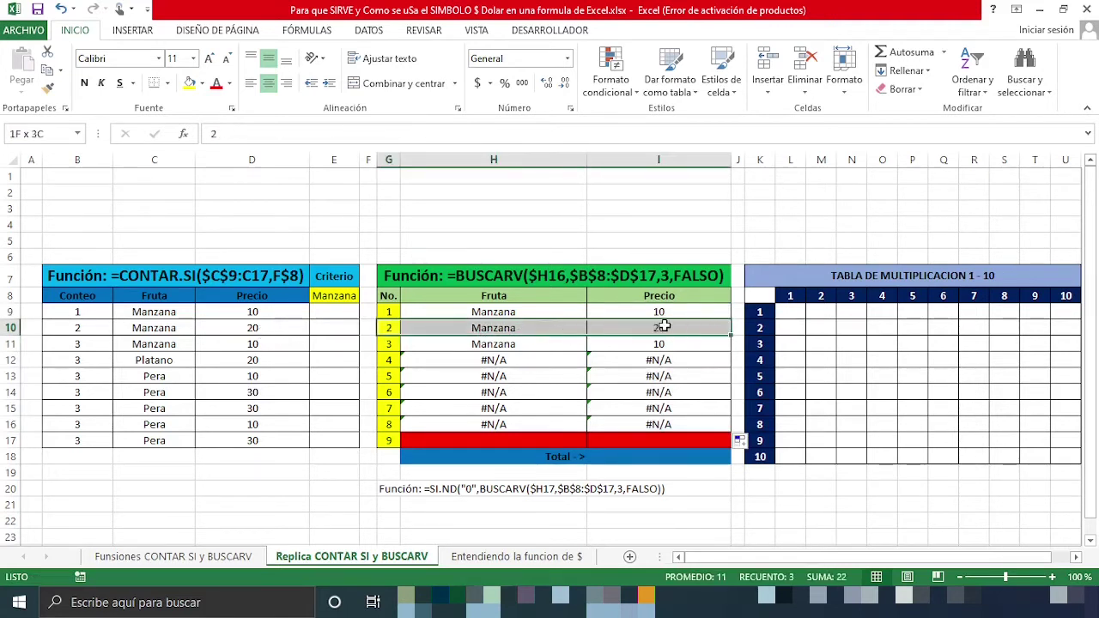
click(287, 328)
click(673, 344)
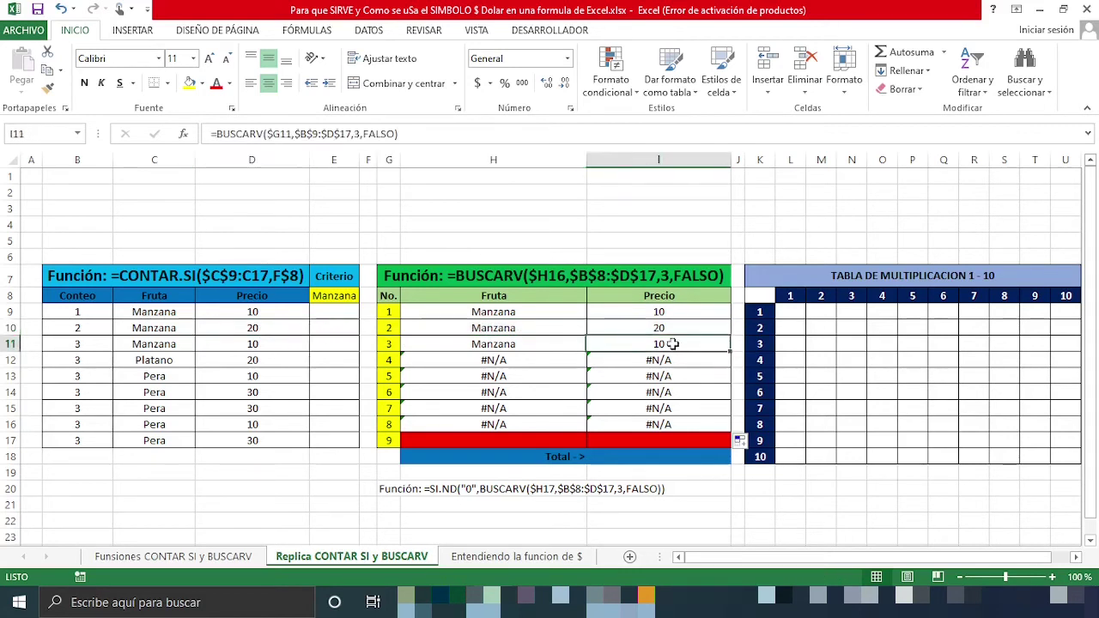
click(156, 347)
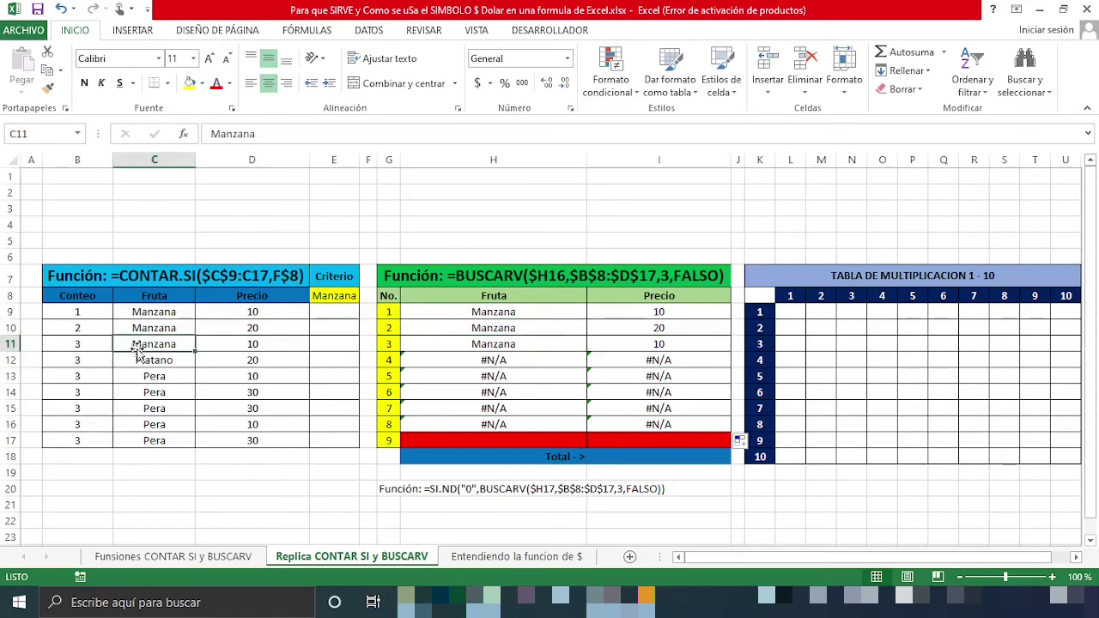
Change the fruit in C13 of the source table to Manzana and set its price in D13 to 50
click(151, 378)
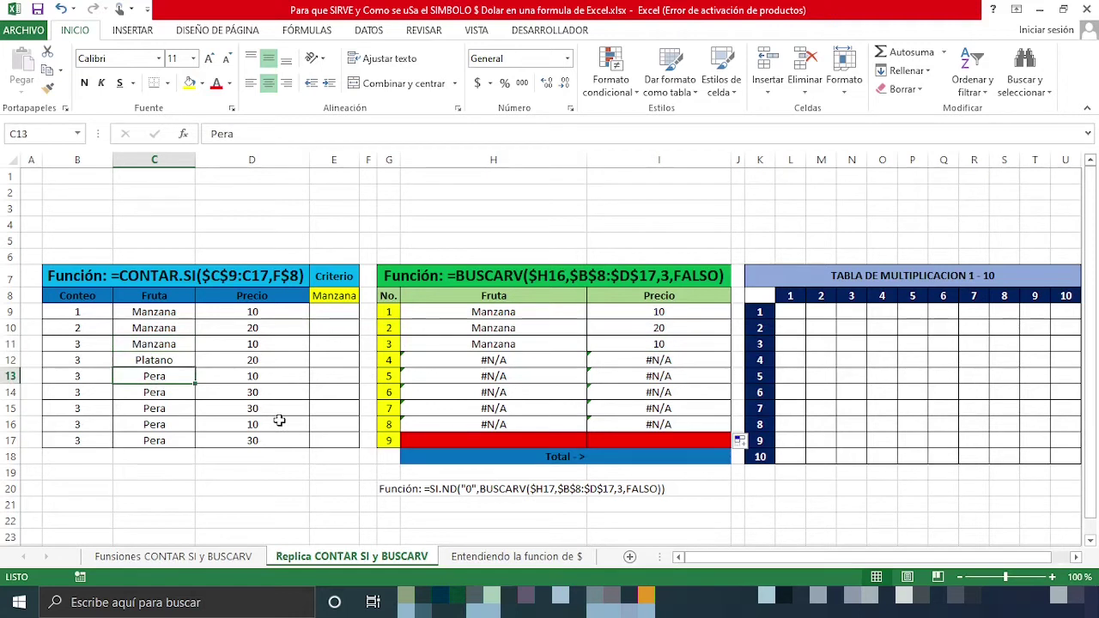
text(Manzana)
key(Tab)
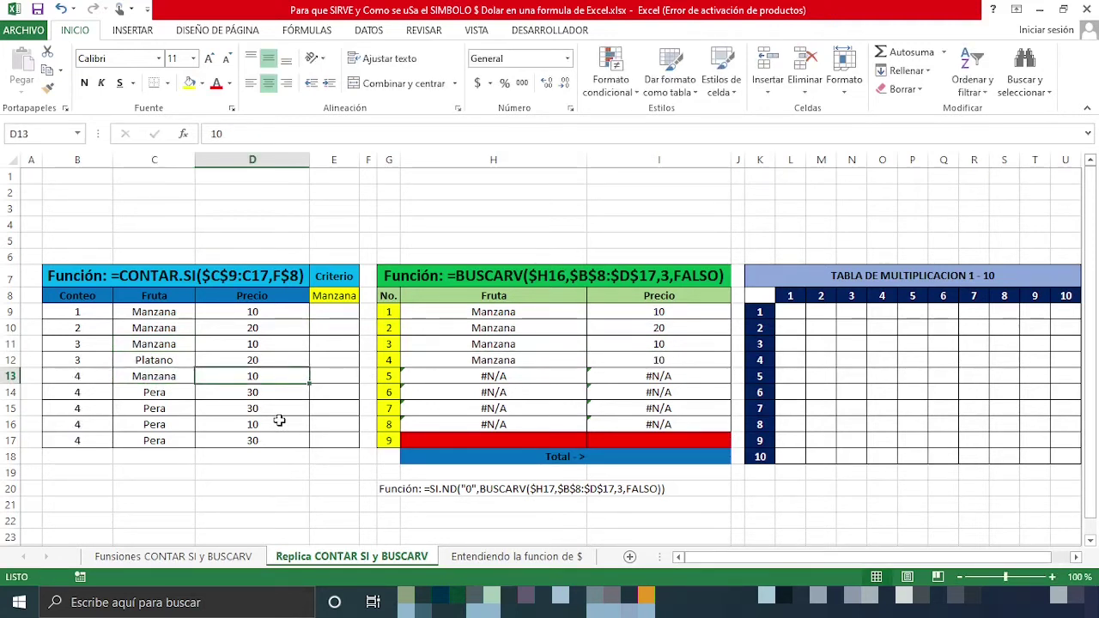
key(Left)
key(Left)
key(Right)
key(Right)
key(Right)
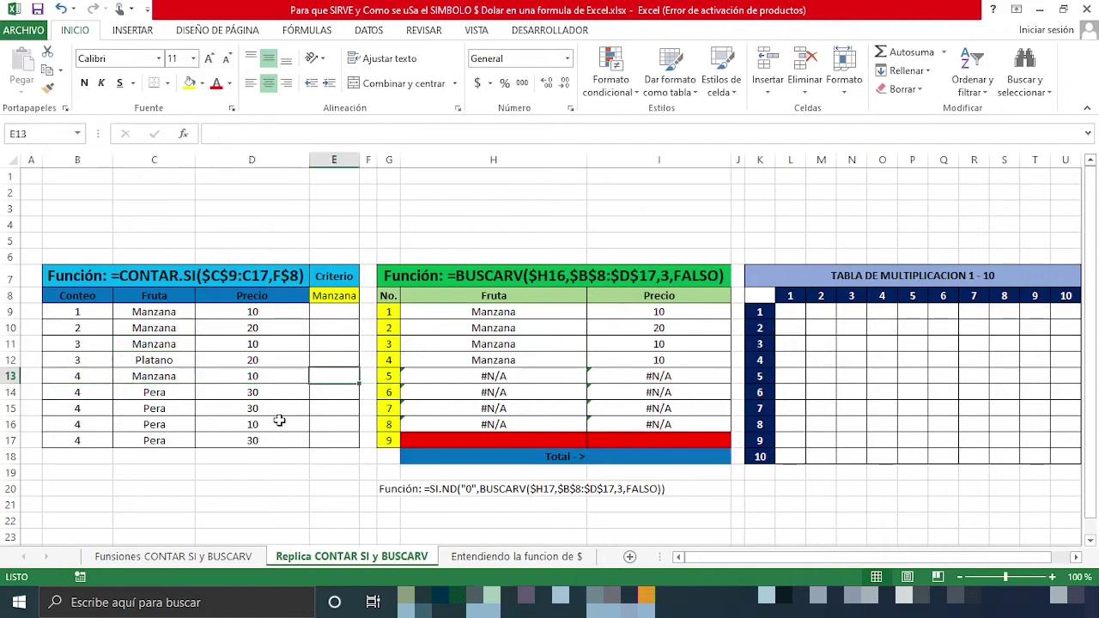
key(Left)
text(50)
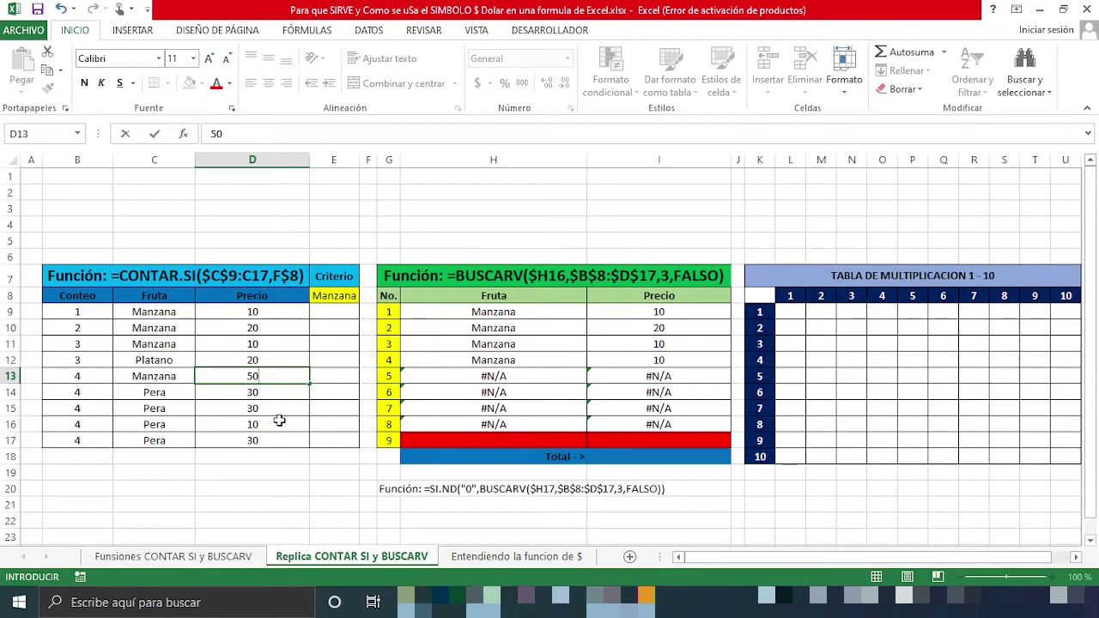
key(Tab)
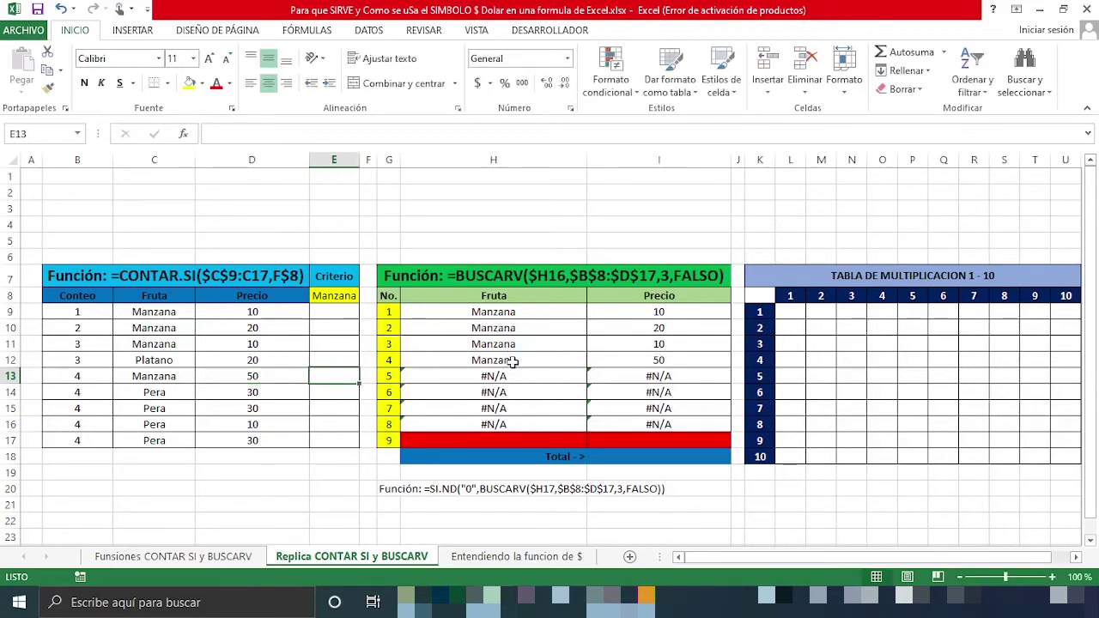
Compare the fruit and price BUSCARV formulas for lookup numbers 4 and 5 in rows 12 and 13
click(632, 362)
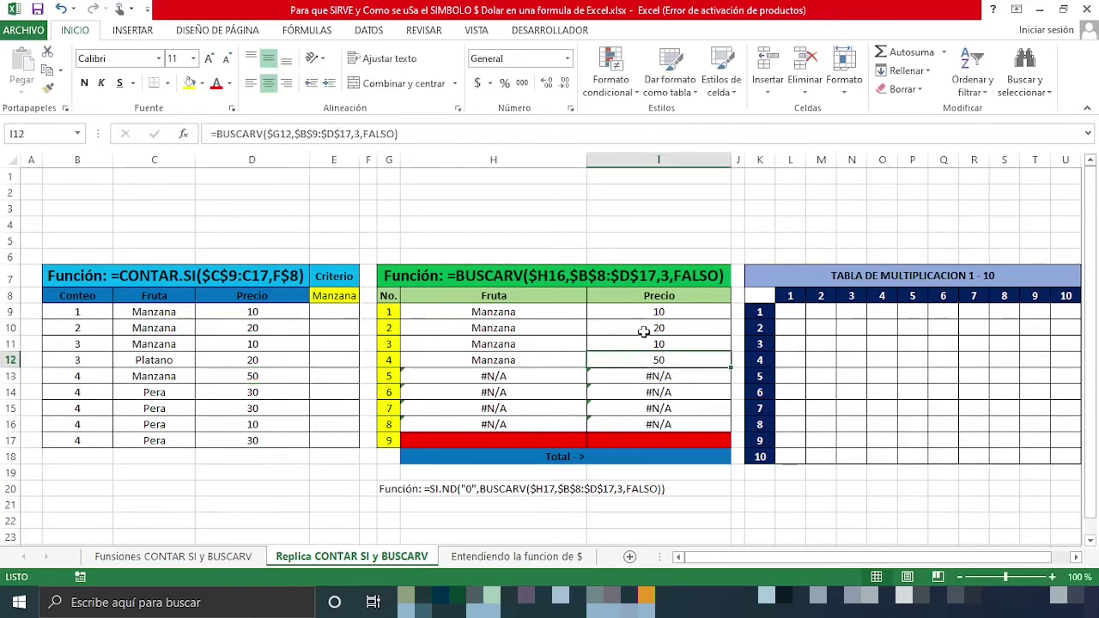
click(675, 378)
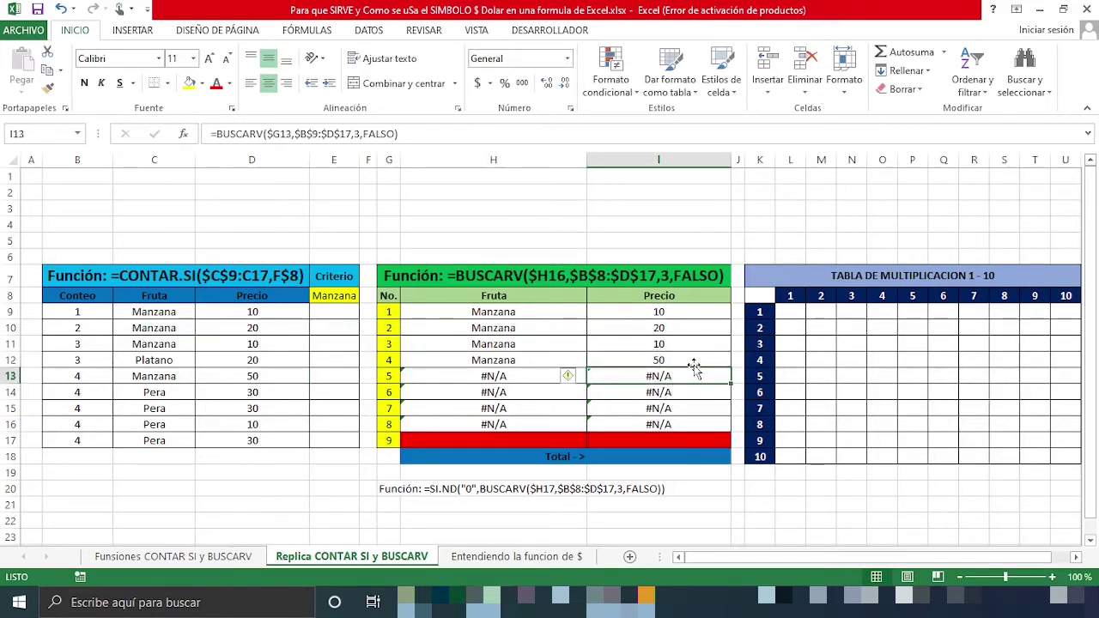
click(496, 381)
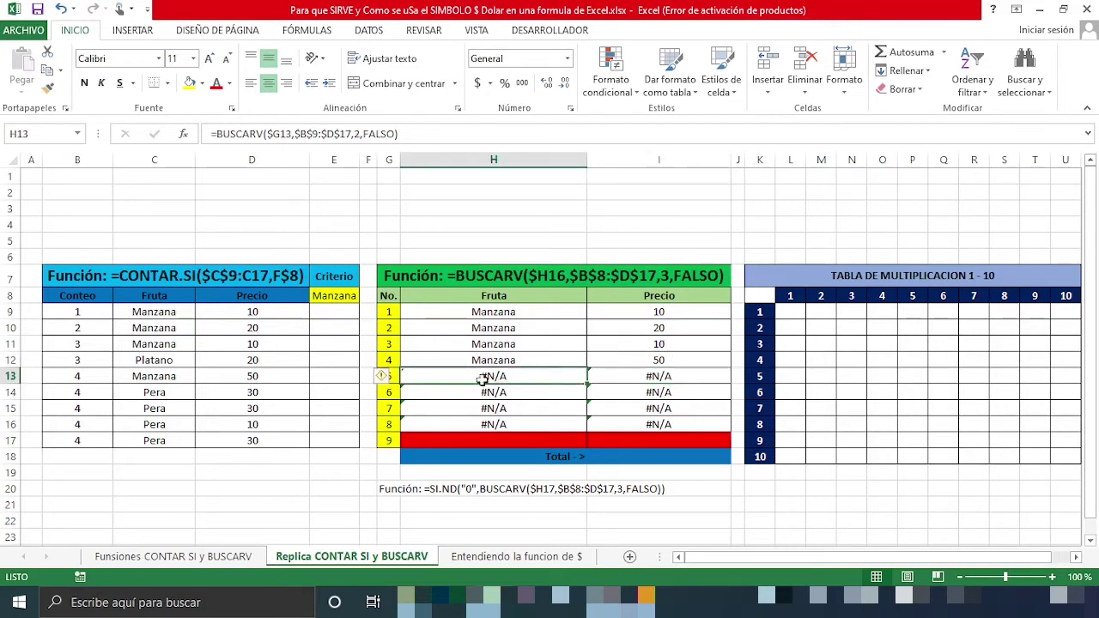
click(658, 377)
click(521, 376)
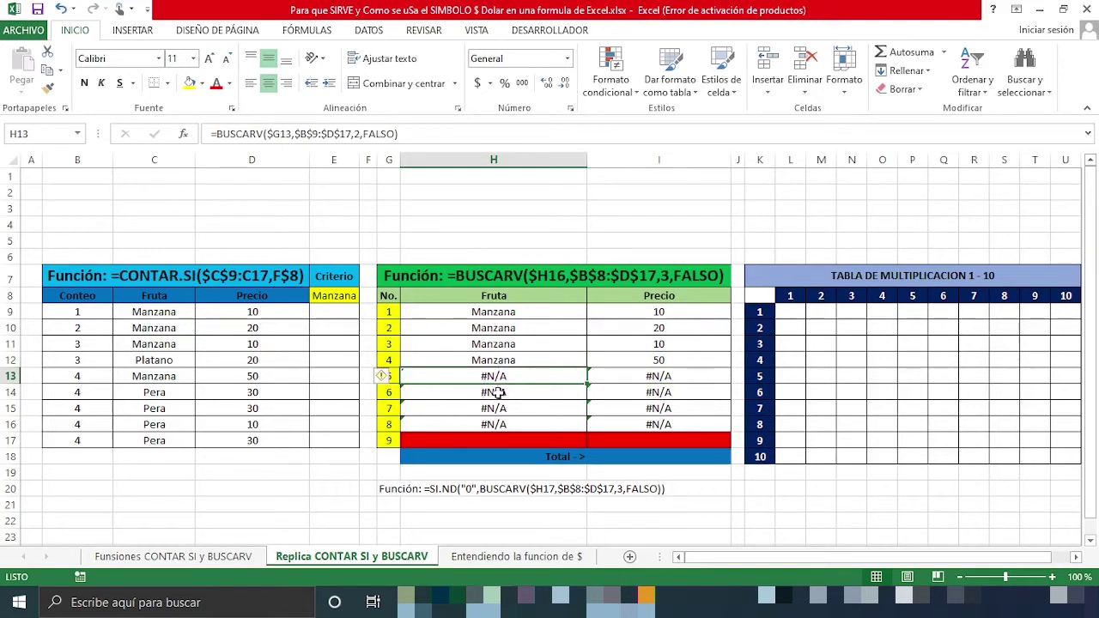
click(706, 376)
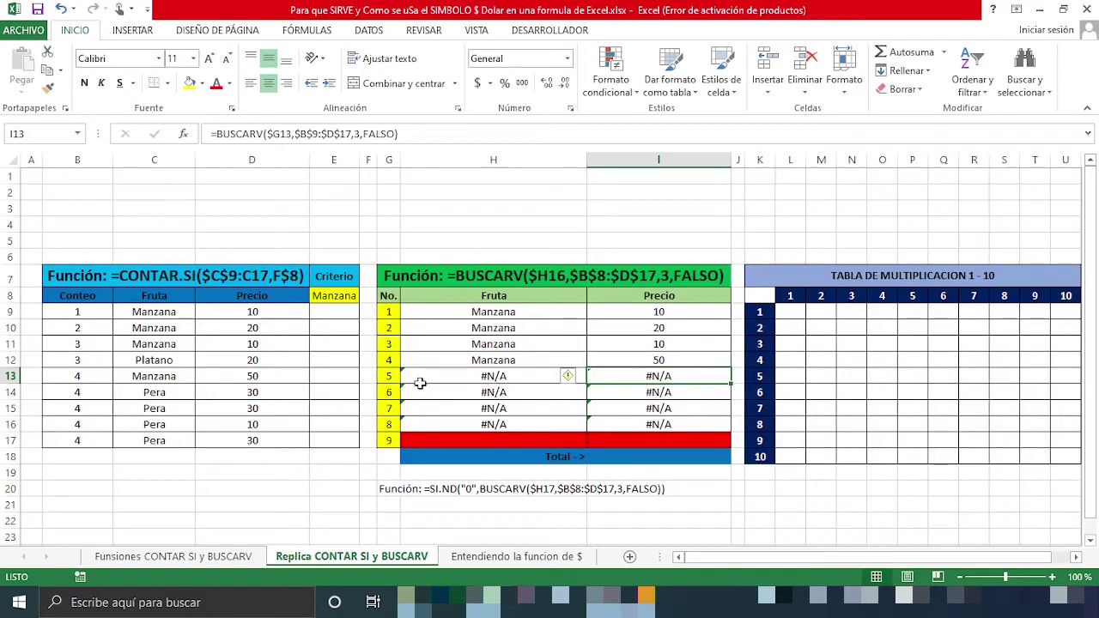
click(381, 380)
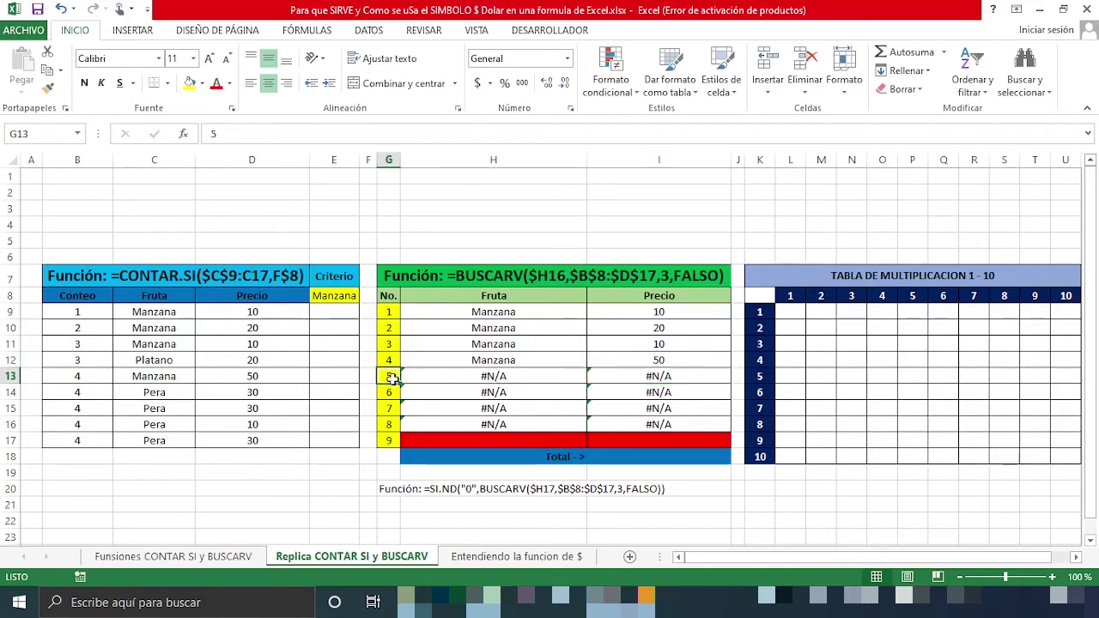
click(497, 378)
click(598, 377)
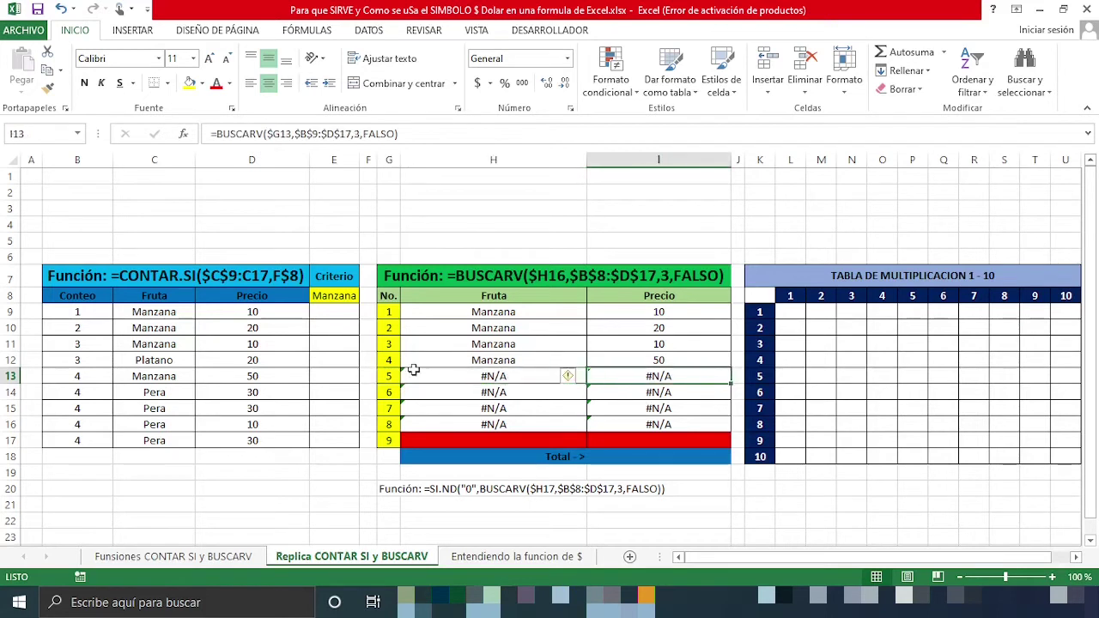
click(395, 364)
click(438, 362)
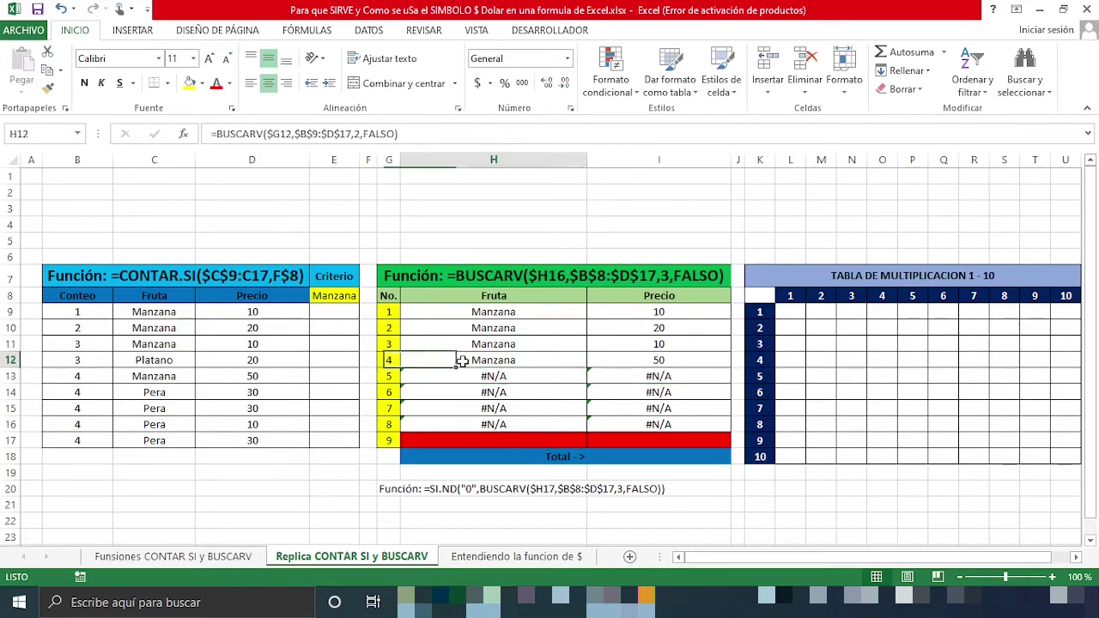
click(649, 360)
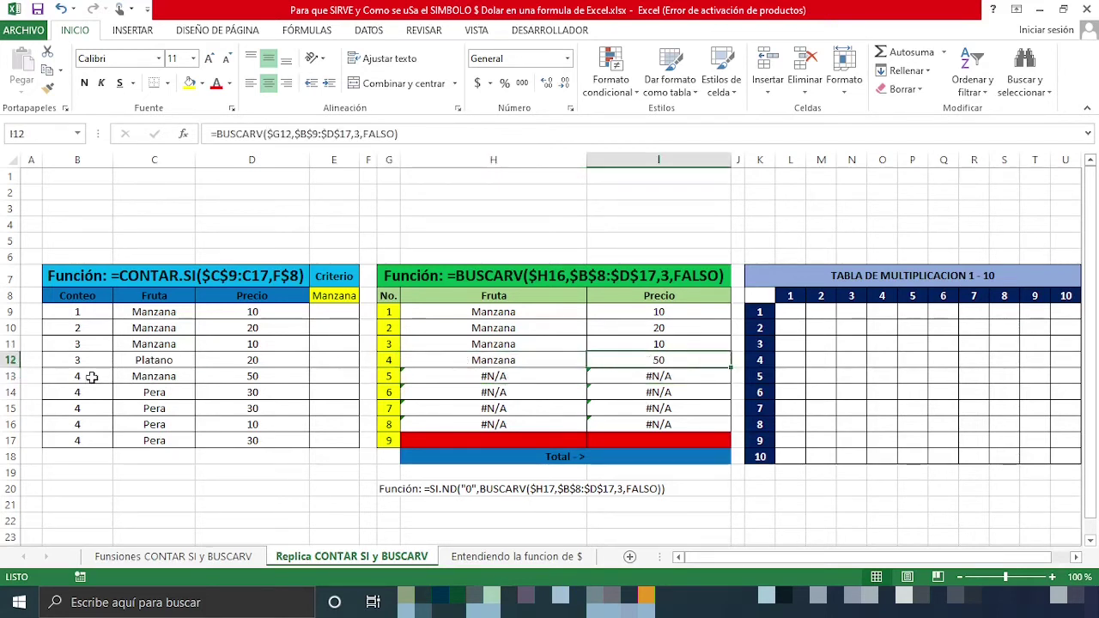
Change the fruit in C13 to Platano and check the lookup cells H12 and I12
click(144, 376)
text(platano)
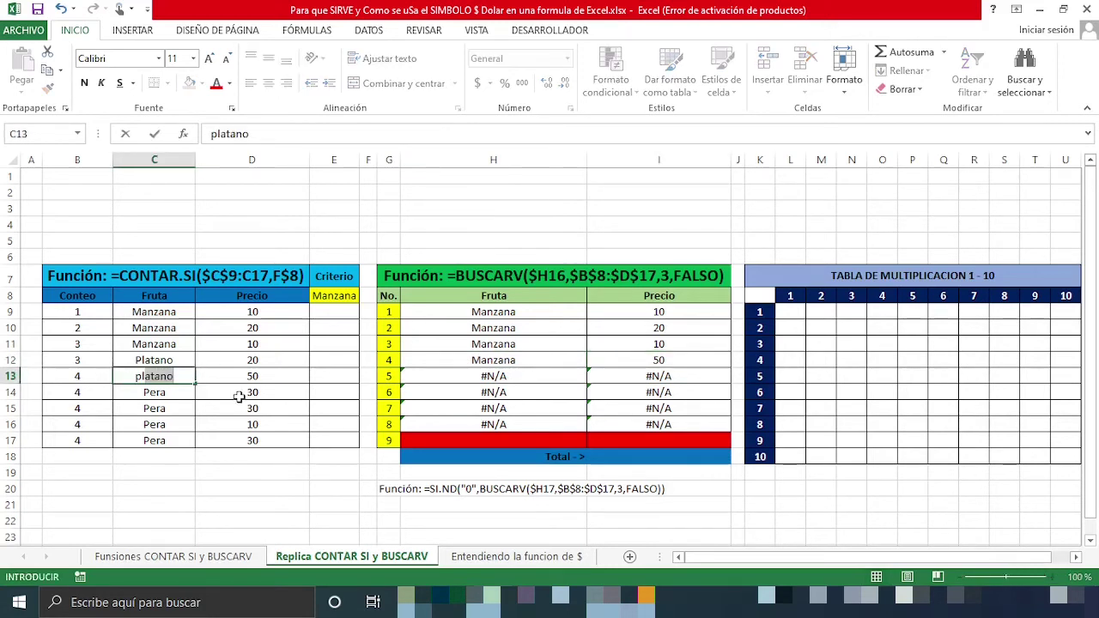
key(Tab)
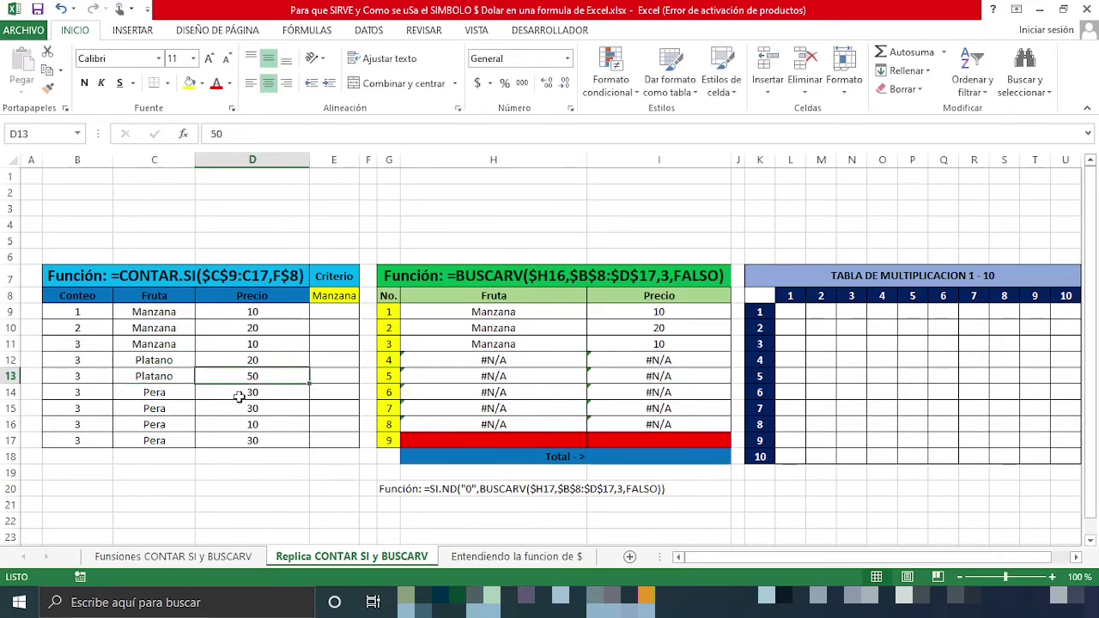
click(477, 361)
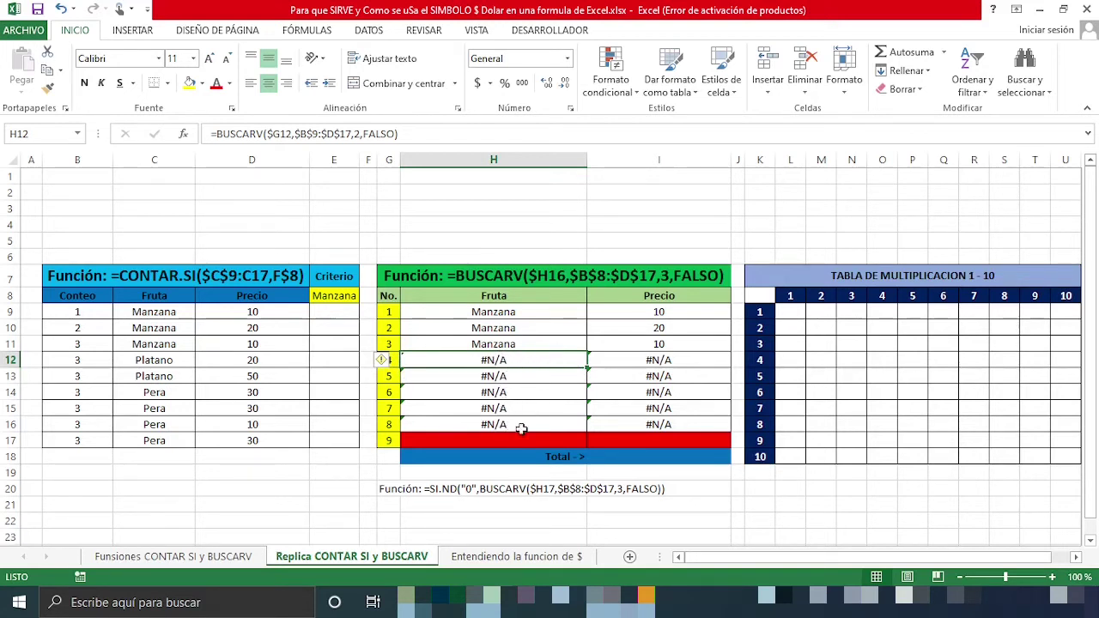
click(674, 359)
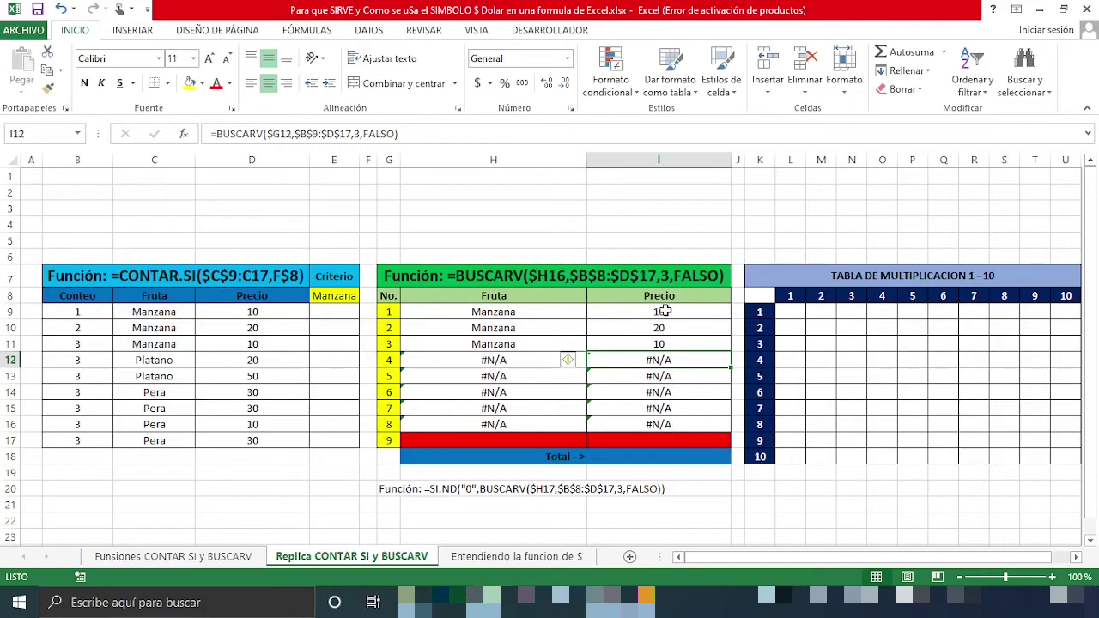
Total the lookup prices in I18 with the formula =SUMA(I9:I16)
drag(664, 311, 662, 424)
click(698, 388)
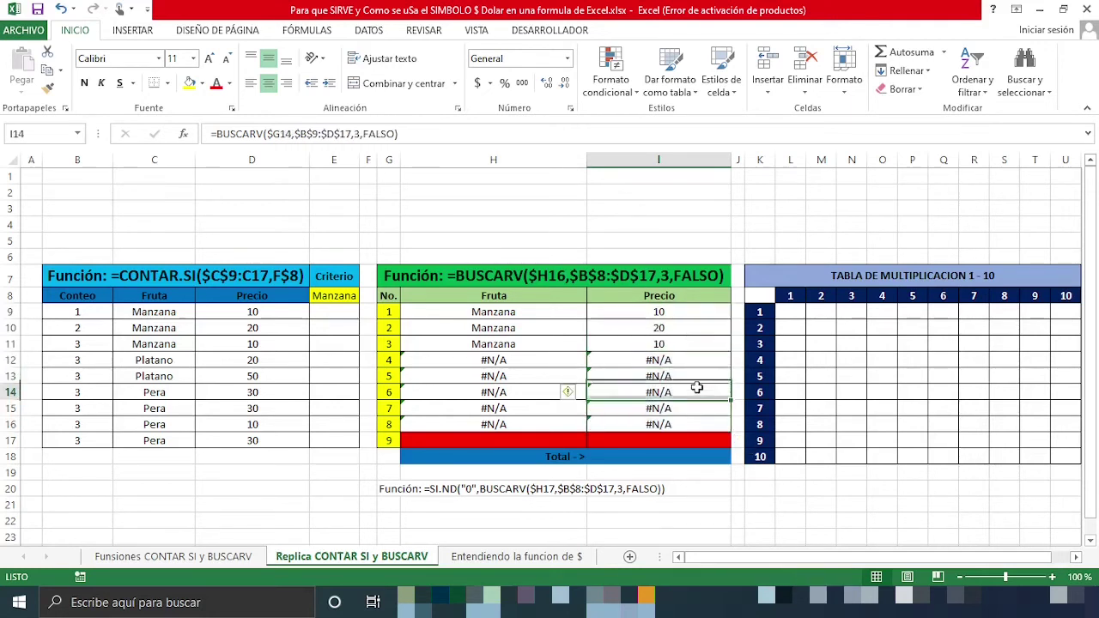
click(679, 461)
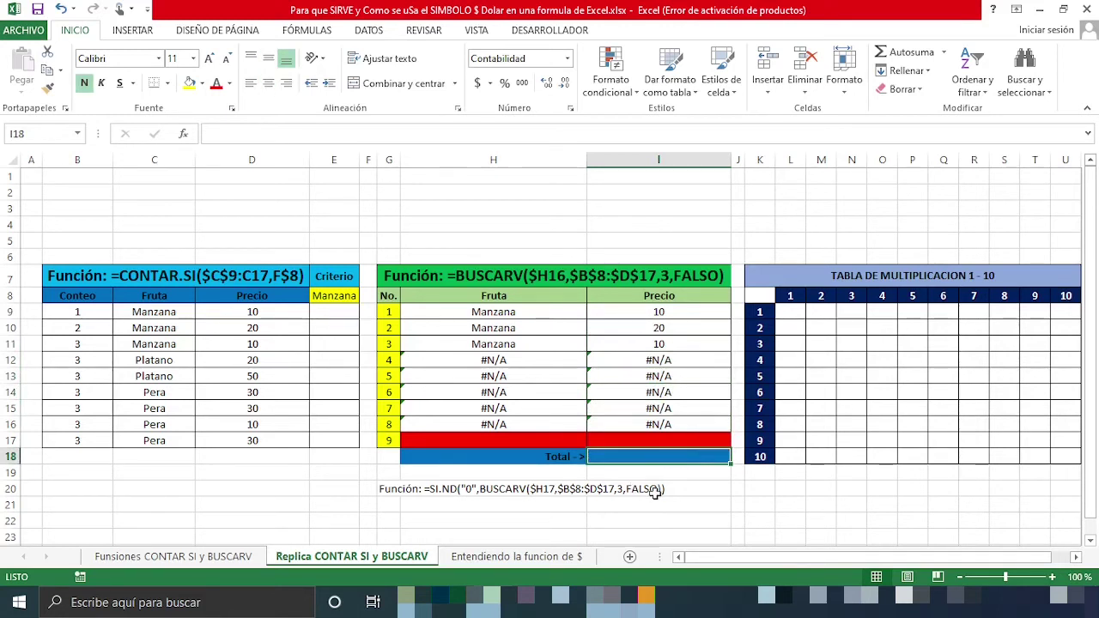
text())
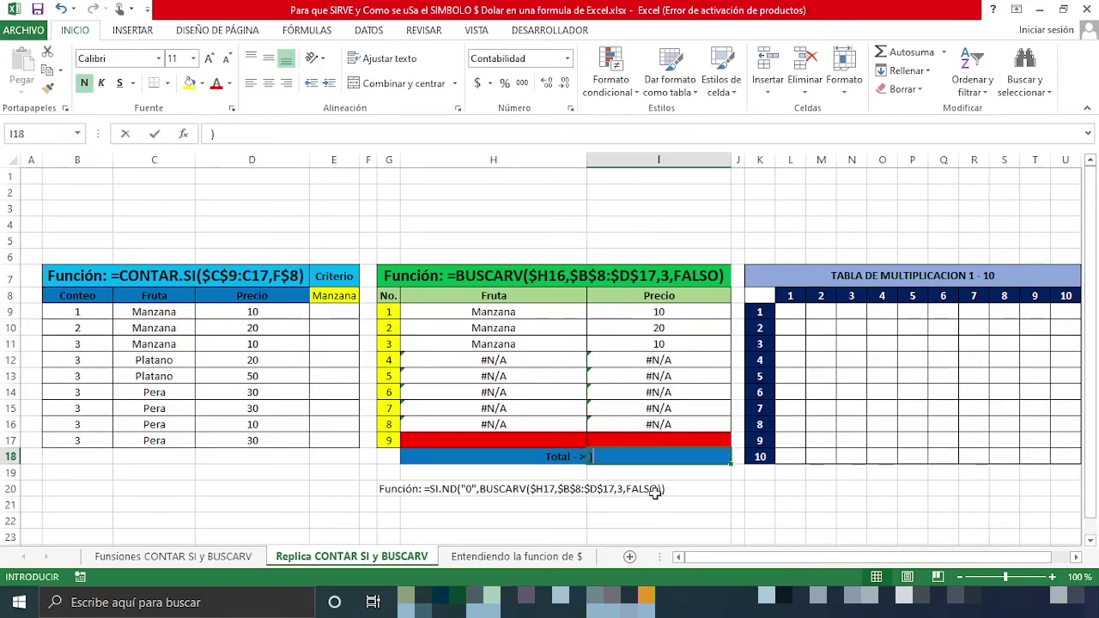
text(=suma)
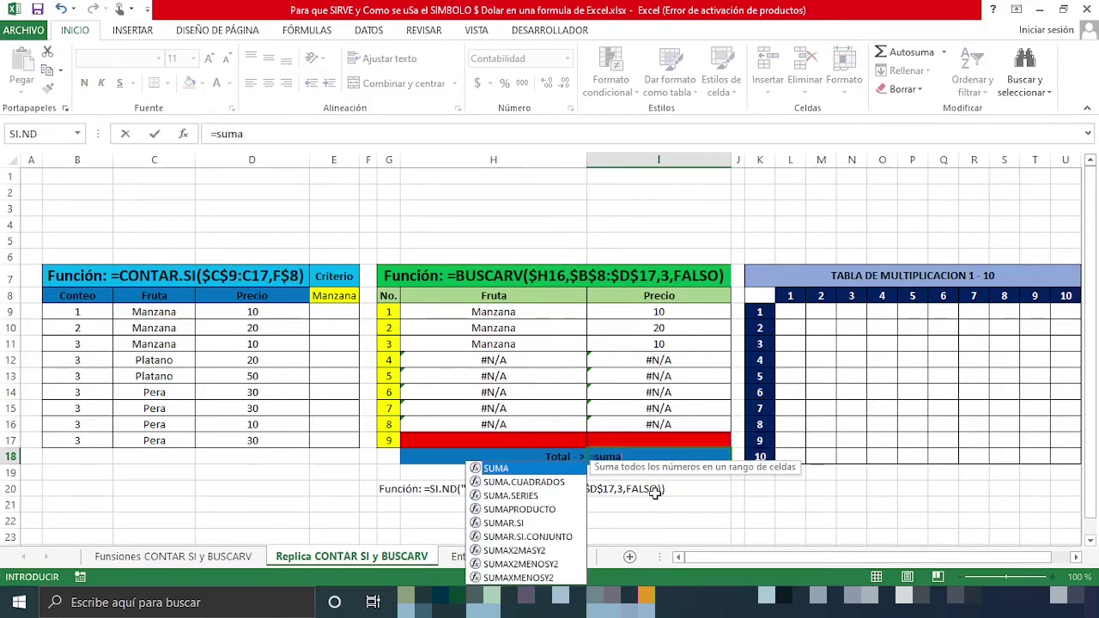
key(Tab)
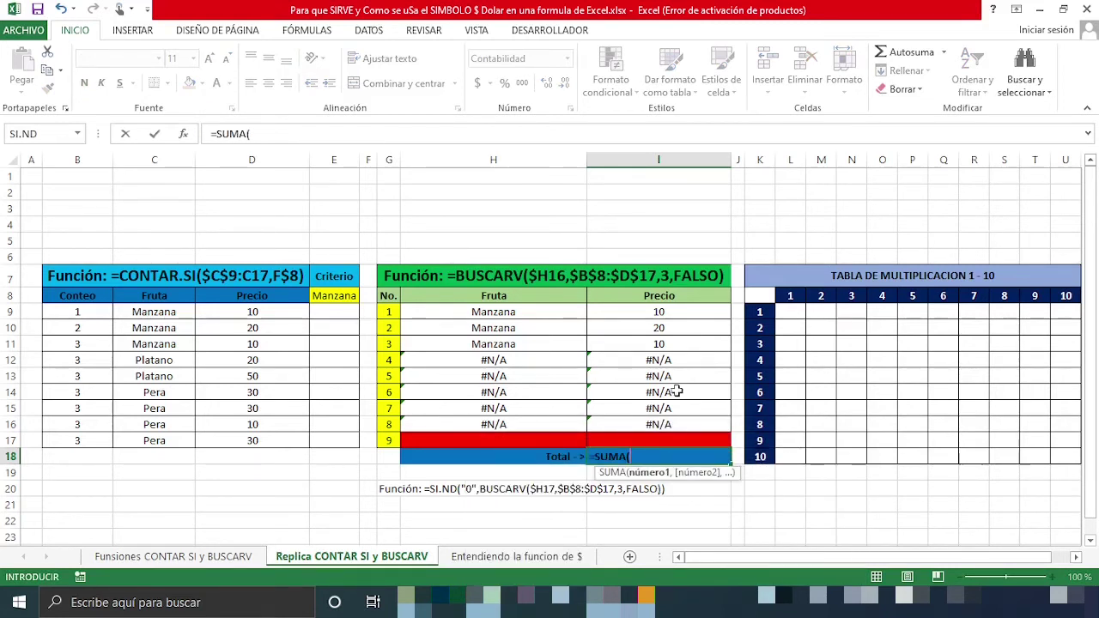
drag(662, 314, 691, 425)
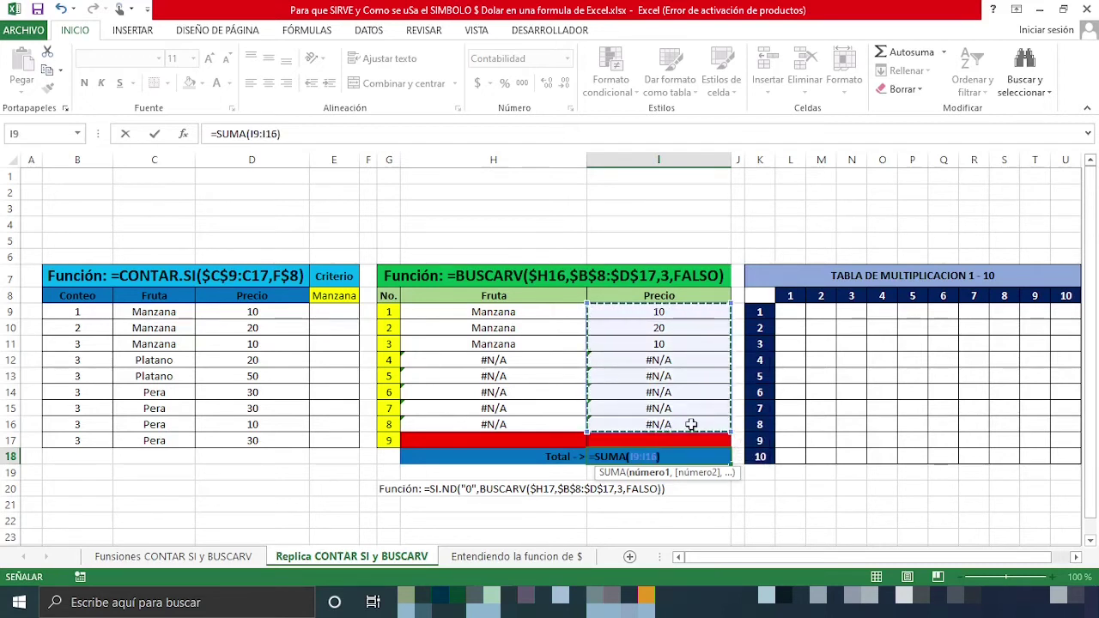
text())
key(Return)
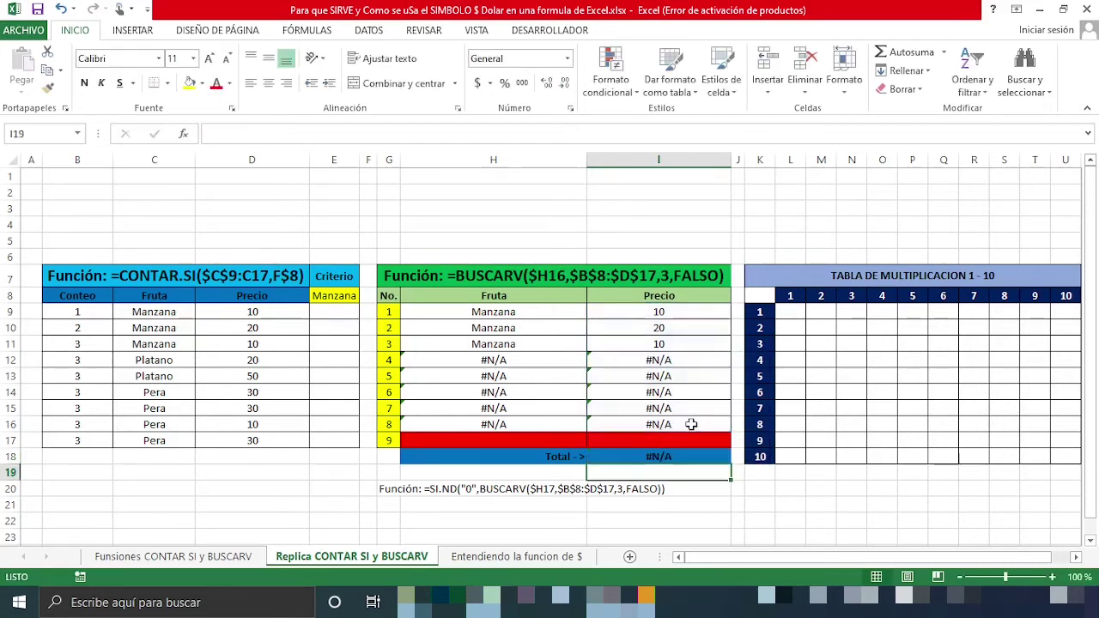
Examine the total formula in I18 against the fruit and price BUSCARV formulas in rows 9 and 12
click(701, 455)
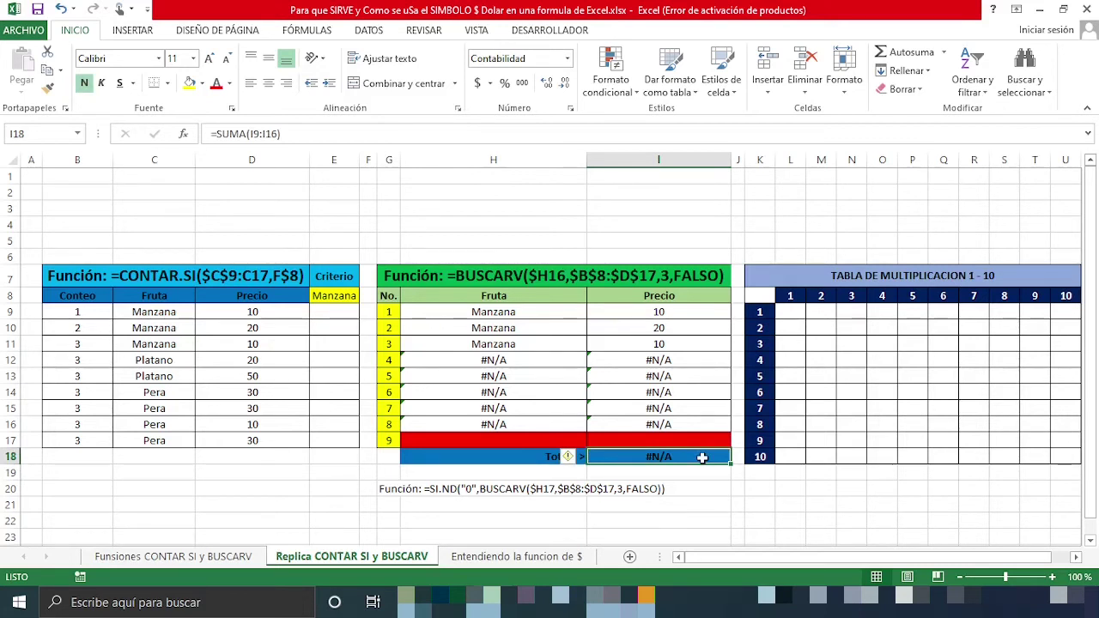
click(672, 361)
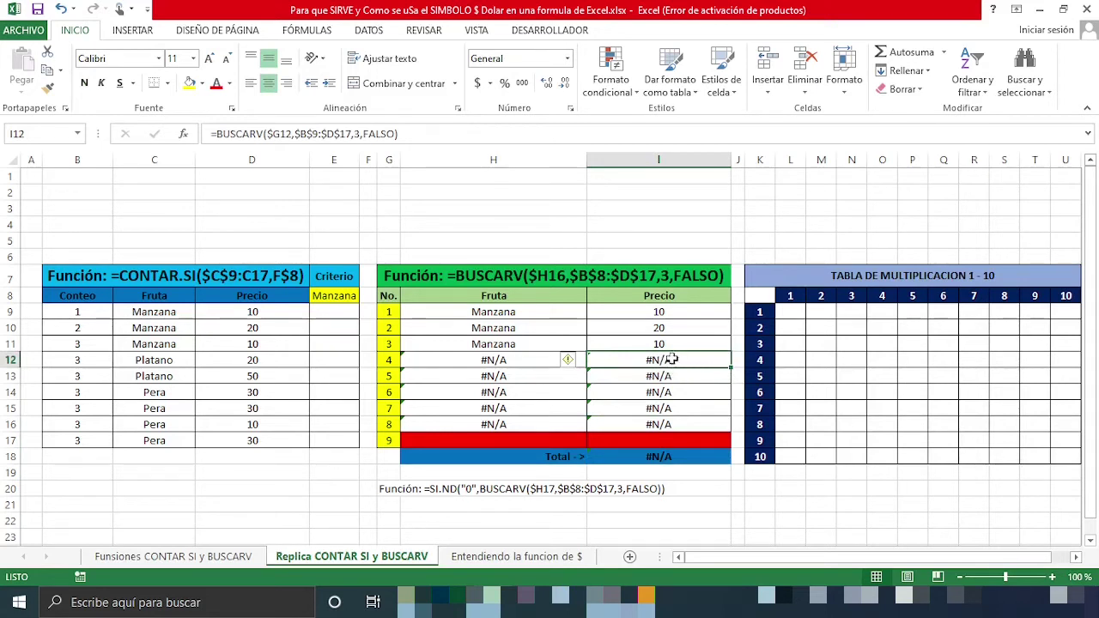
click(682, 457)
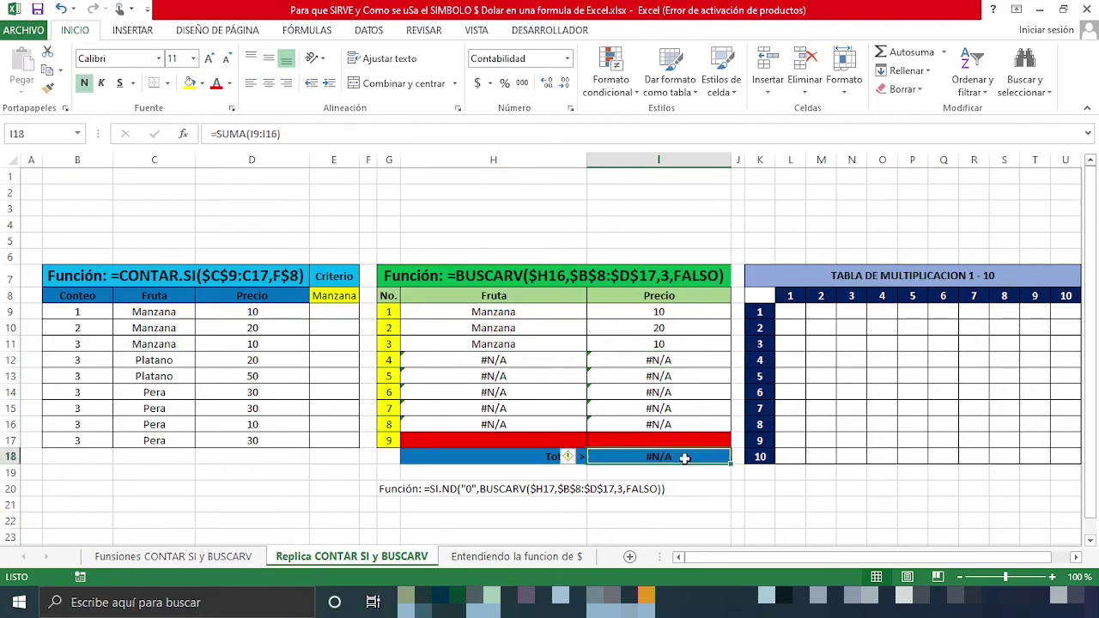
click(660, 362)
click(650, 313)
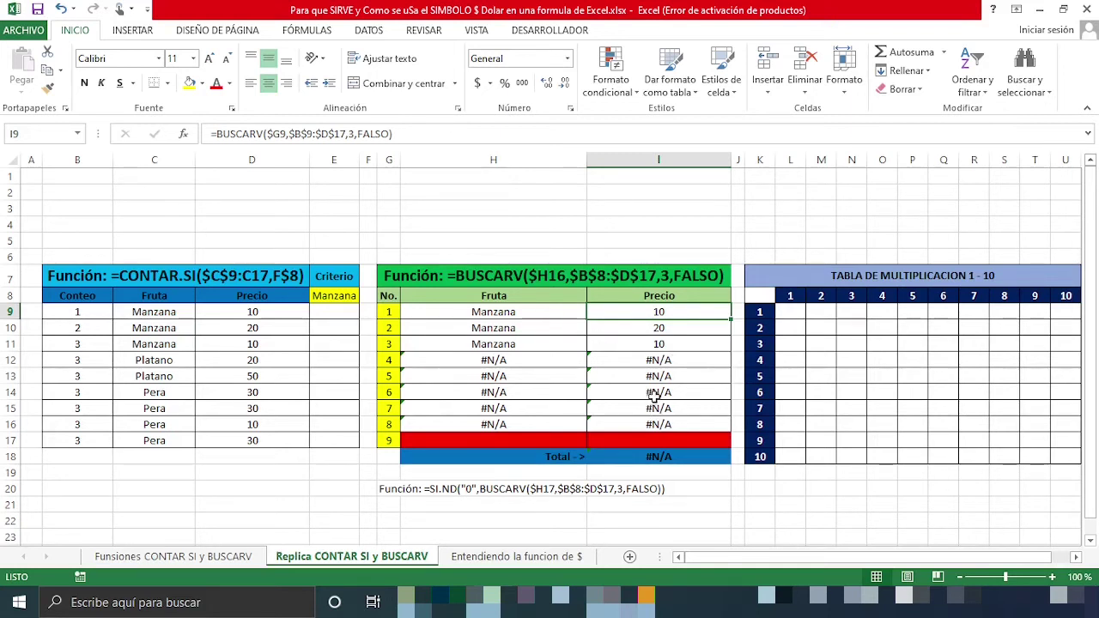
click(523, 314)
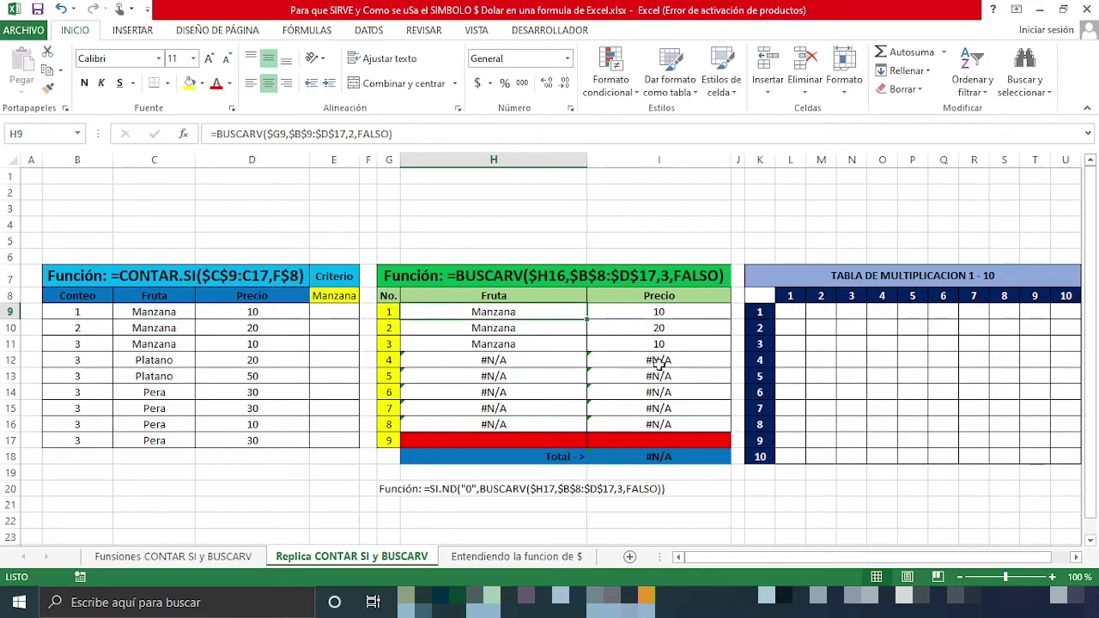
click(659, 362)
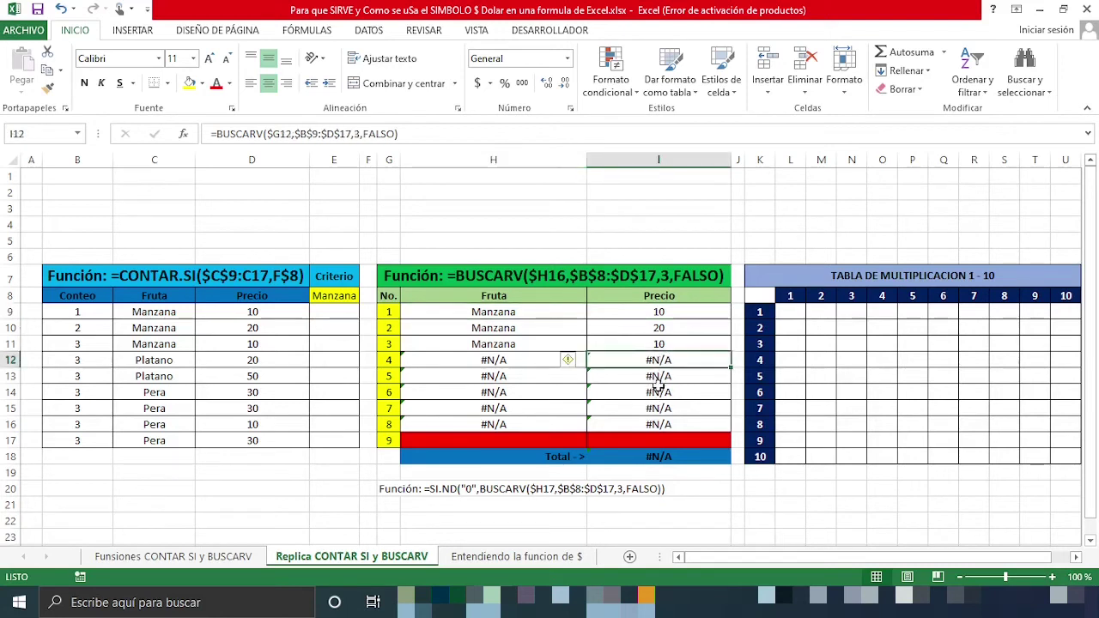
click(528, 362)
Wrap the fruit BUSCARV formula in H9 in SI.ND with 0 as the value returned for #N/A
click(528, 313)
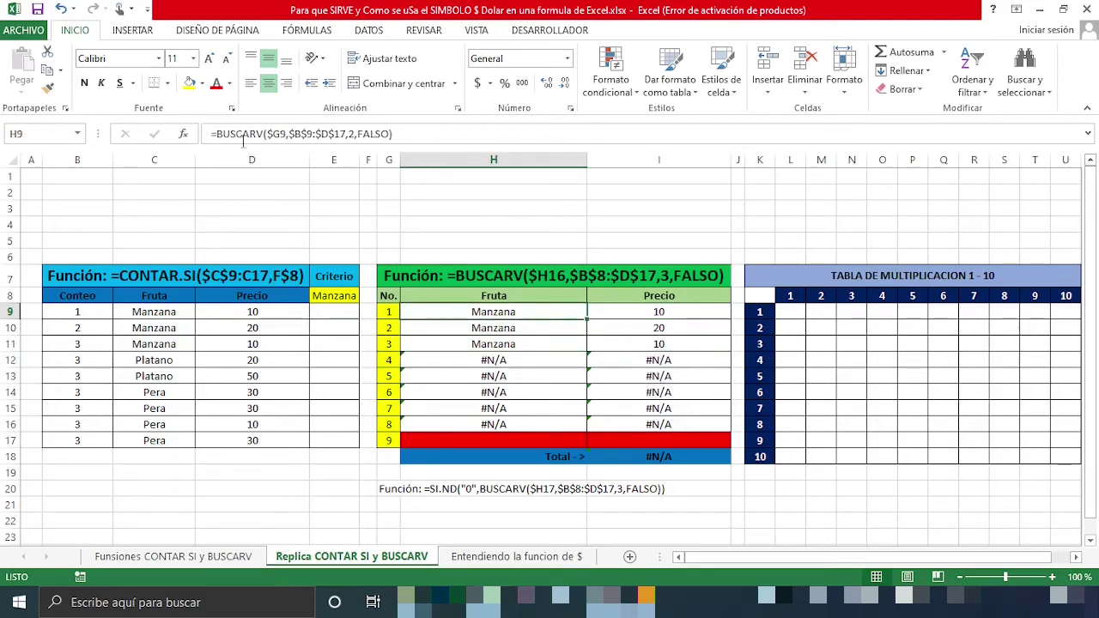
click(217, 134)
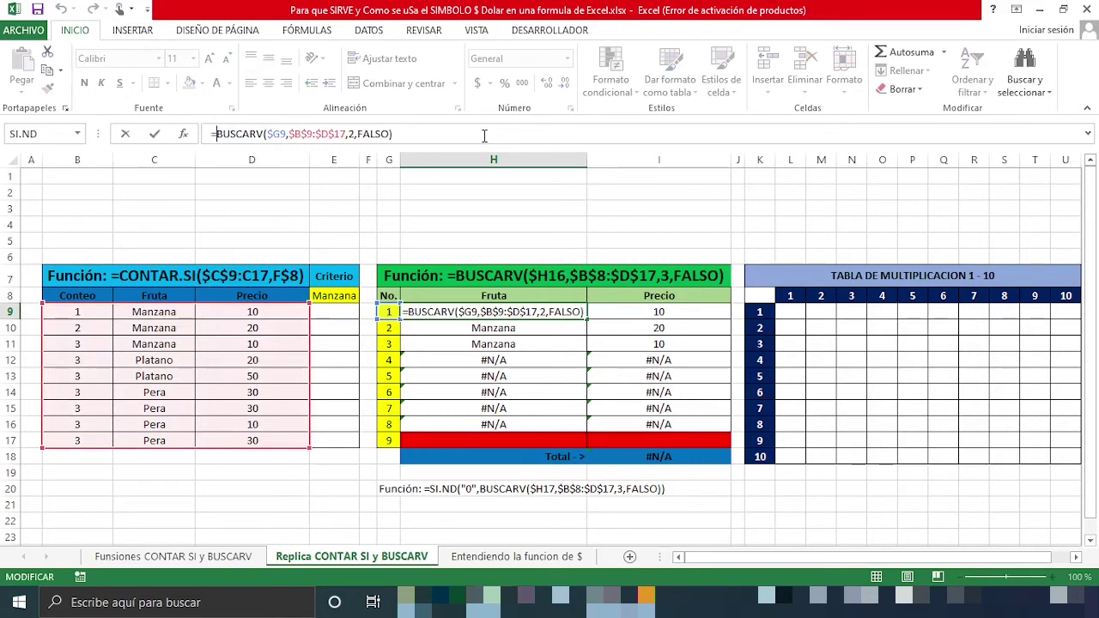
text(si)
key(Down)
key(Down)
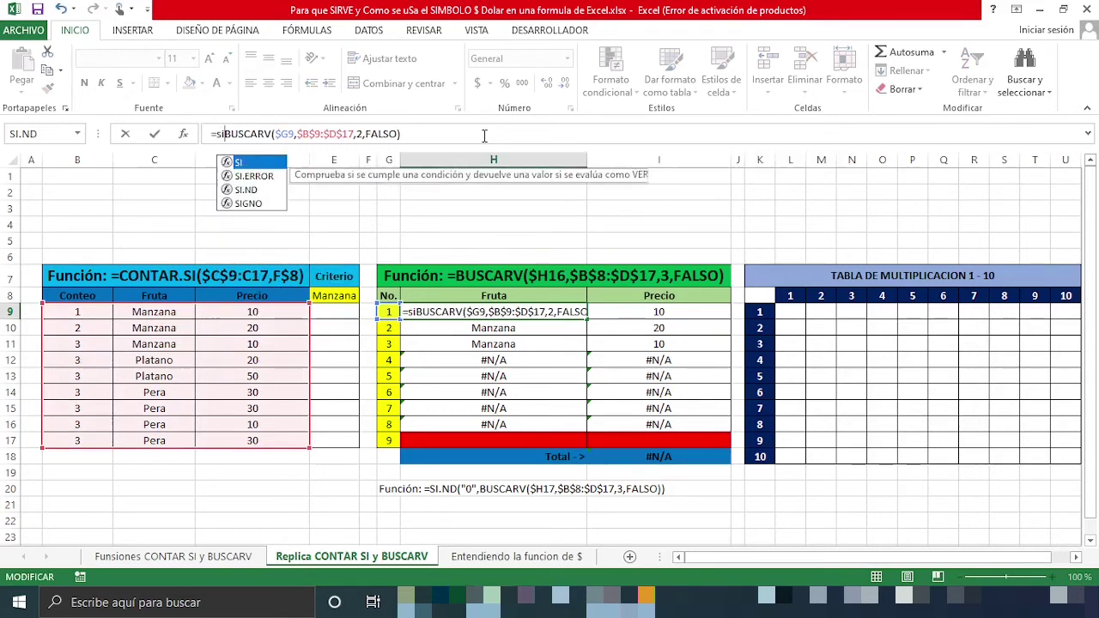
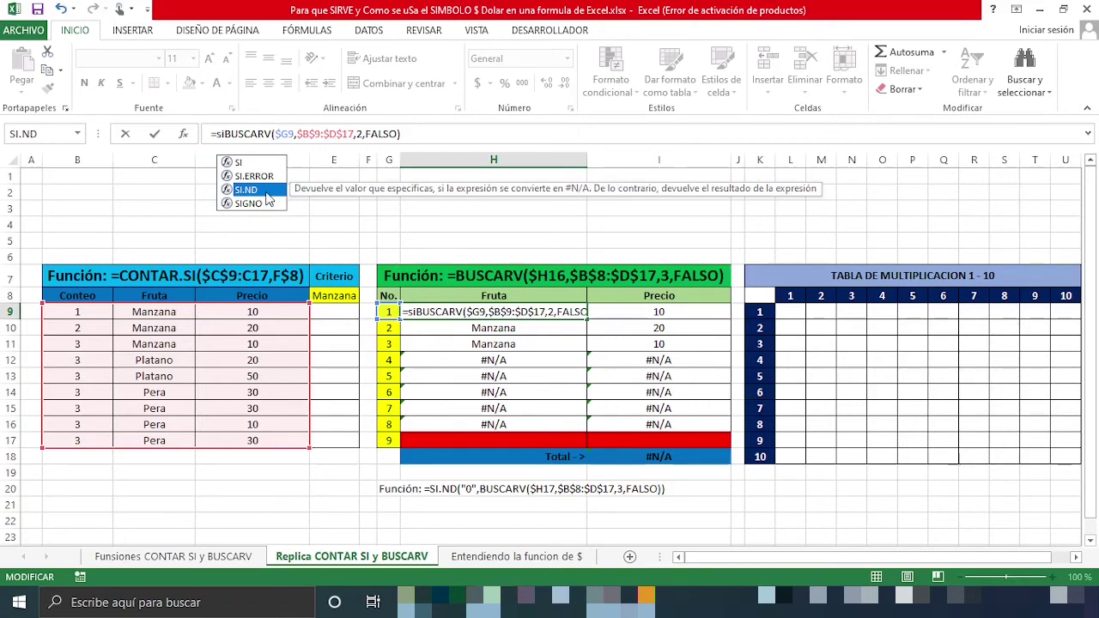
double_click(260, 188)
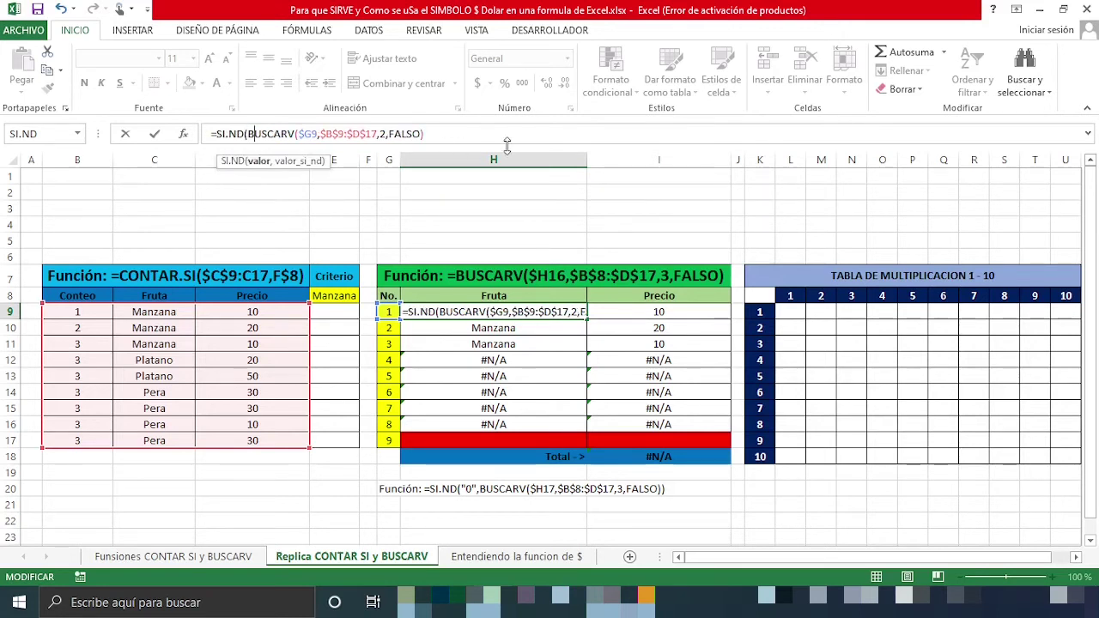
key(Right)
key(Right)
key(Right)
key(Right)
key(Right)
key(Right)
key(Right)
key(Right)
key(Right)
key(Right)
key(Right)
key(Right)
key(Right)
key(Right)
key(Right)
key(Right)
key(Right)
key(Right)
key(Right)
key(Right)
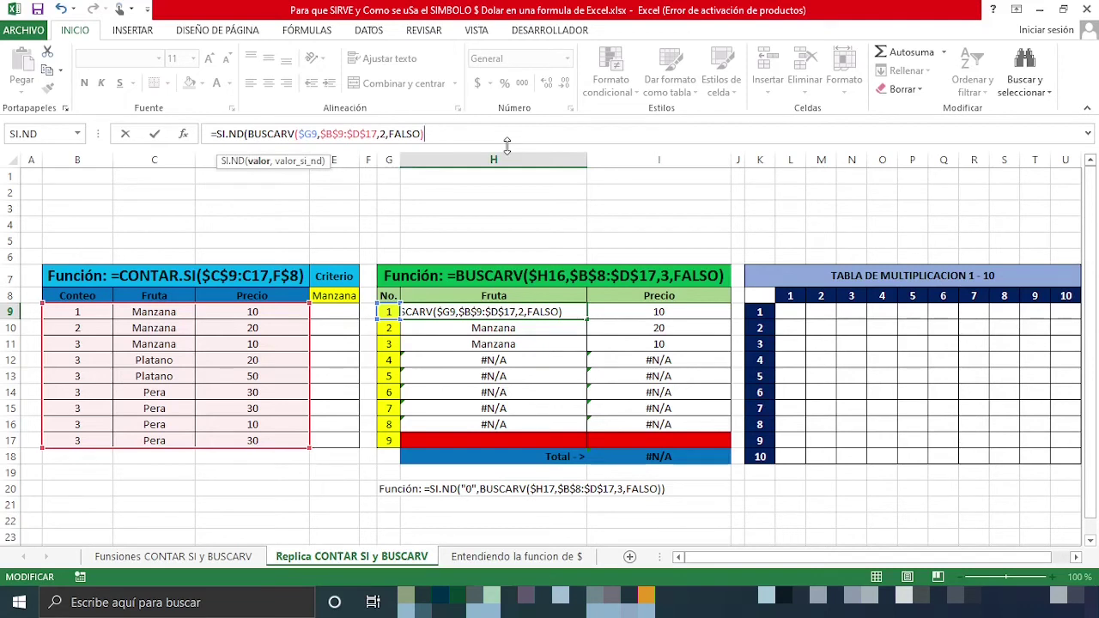
text(,0)
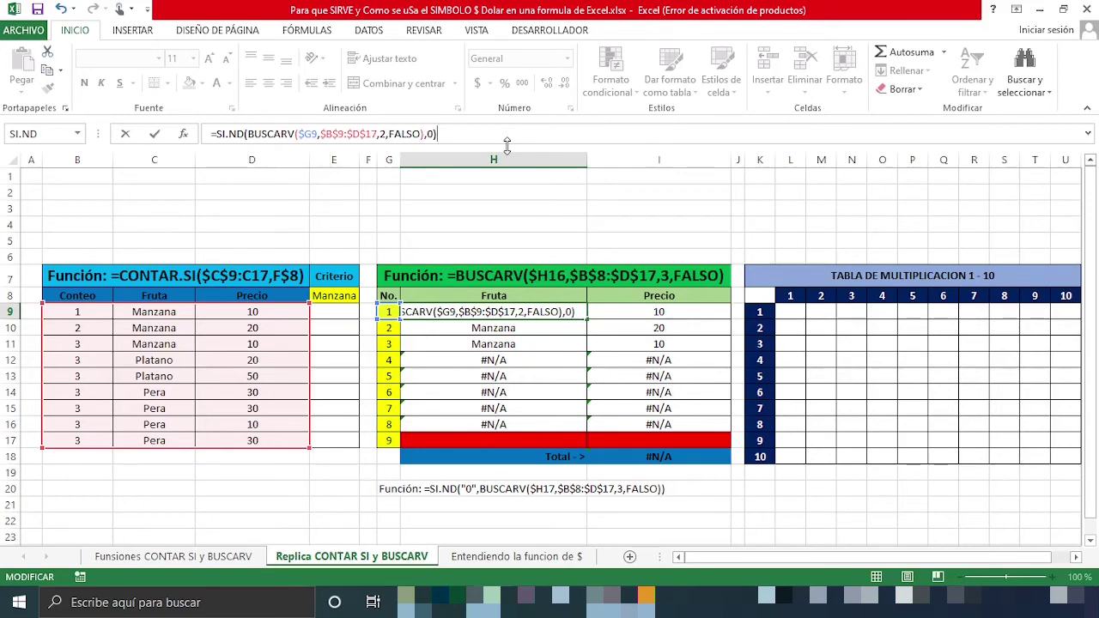
key(Return)
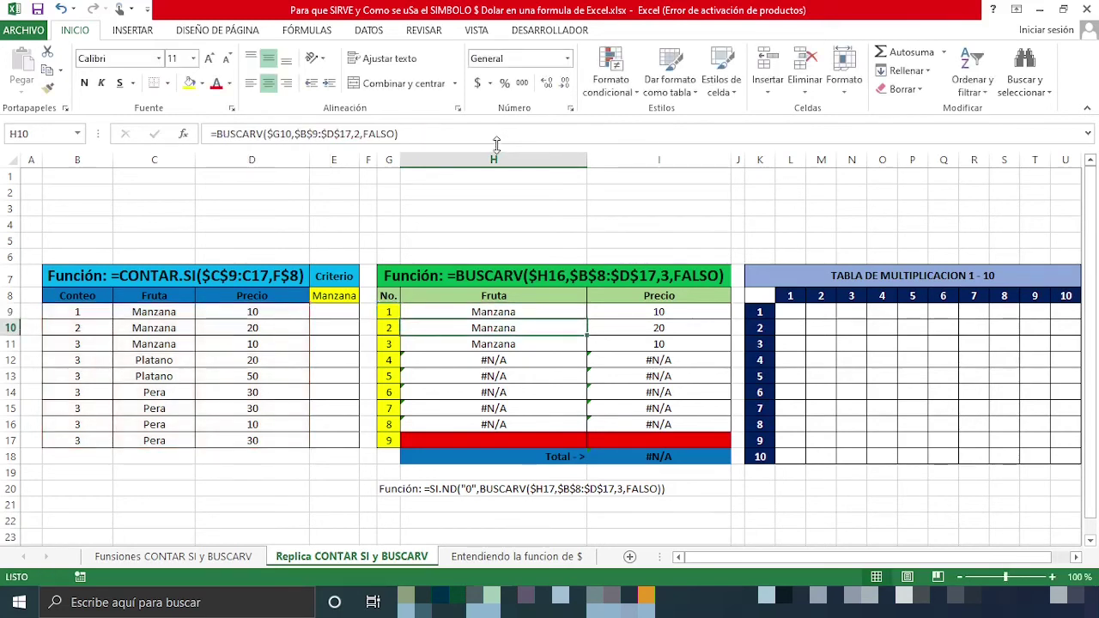
Change the SI.ND fallback value in the H9 fruit formula to the text "VACIO"
click(558, 309)
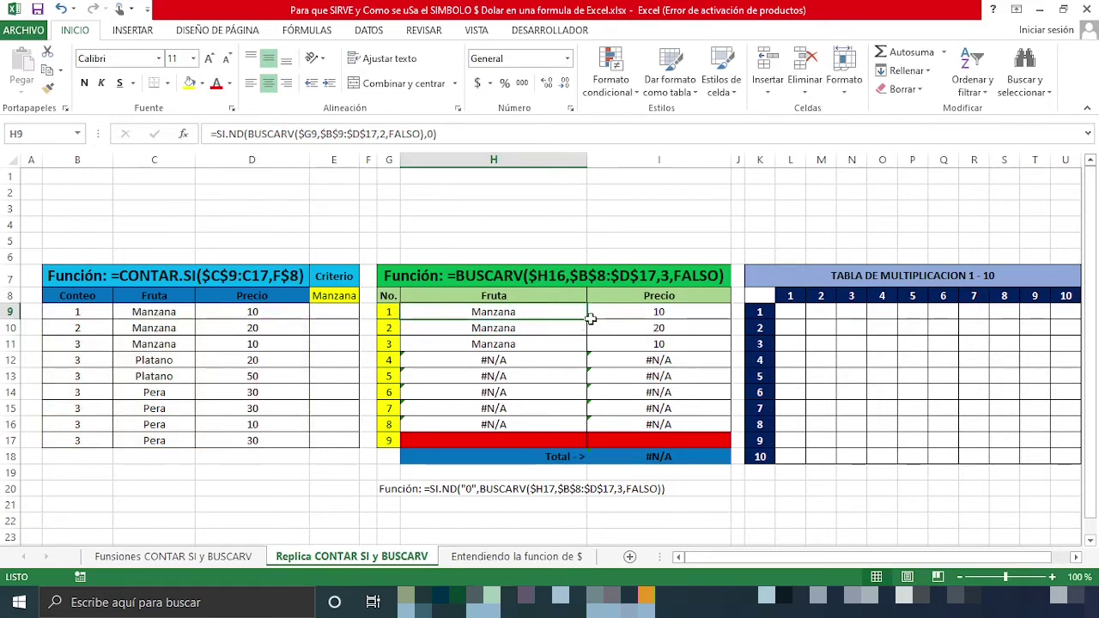
click(476, 134)
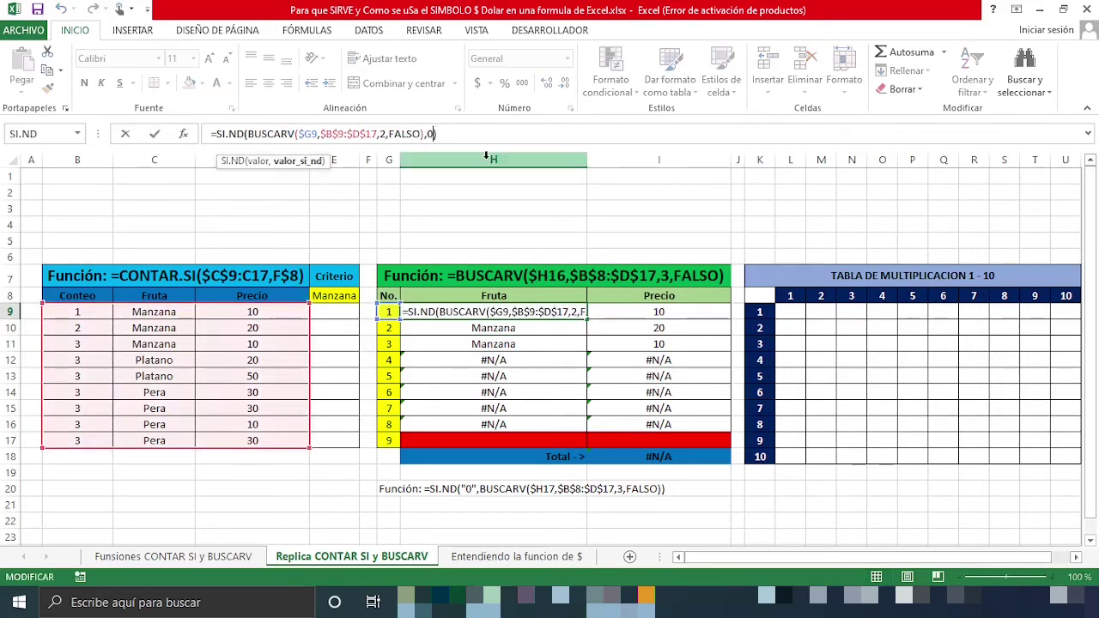
key(Left)
key(BackSpace)
text(")
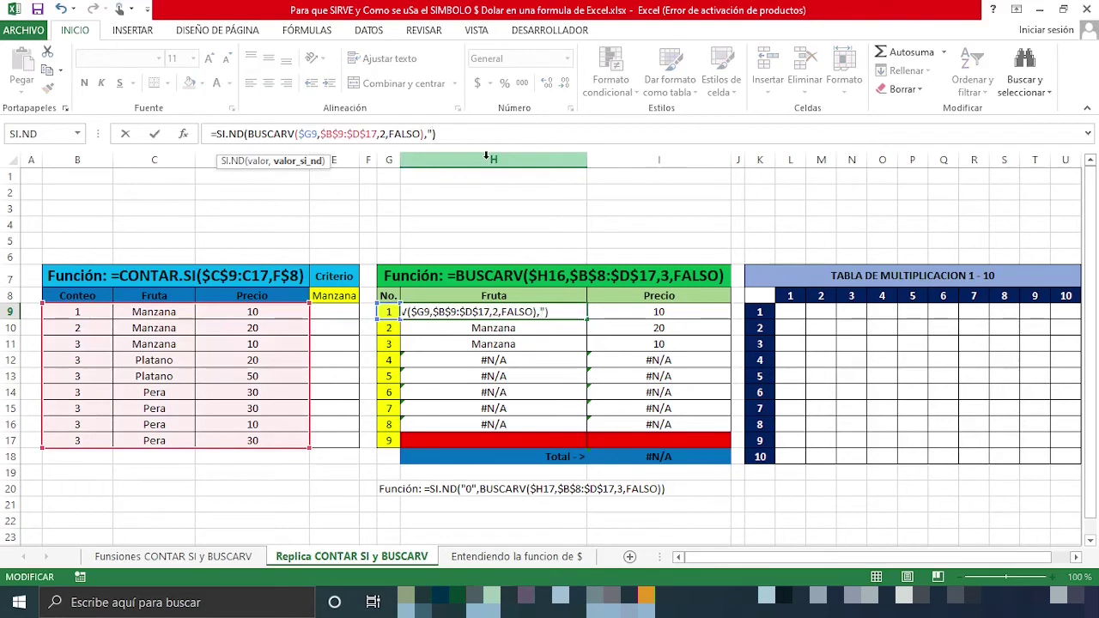
text(VACIO)
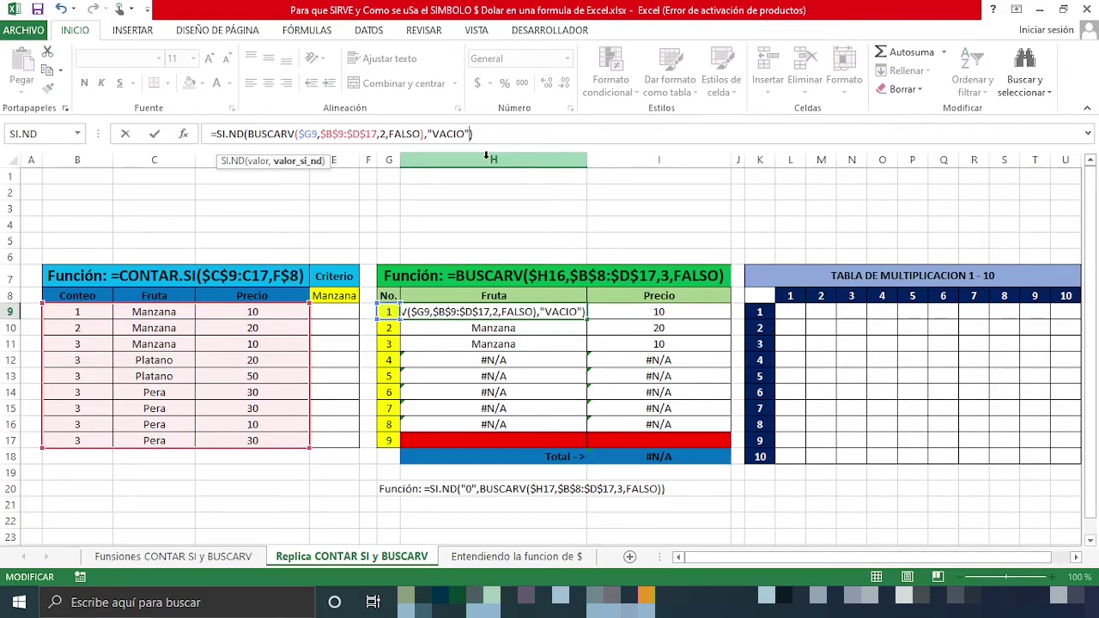
text(")
key(Return)
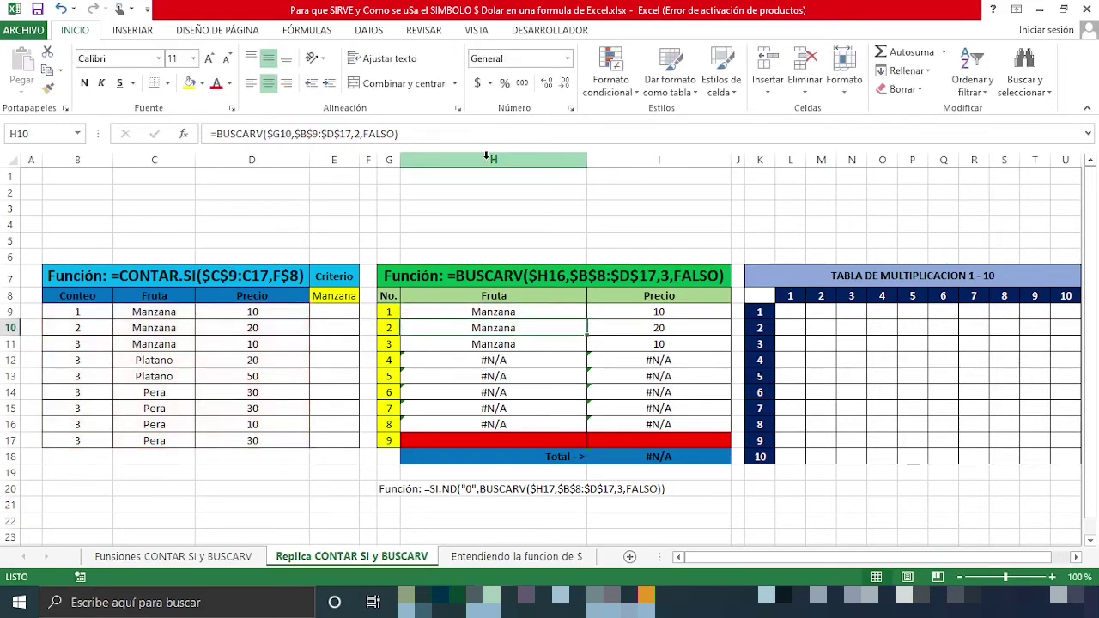
Fill the H9 fruit formula down to H16 and check the cells in rows 12 to 14
click(562, 315)
drag(587, 320, 589, 427)
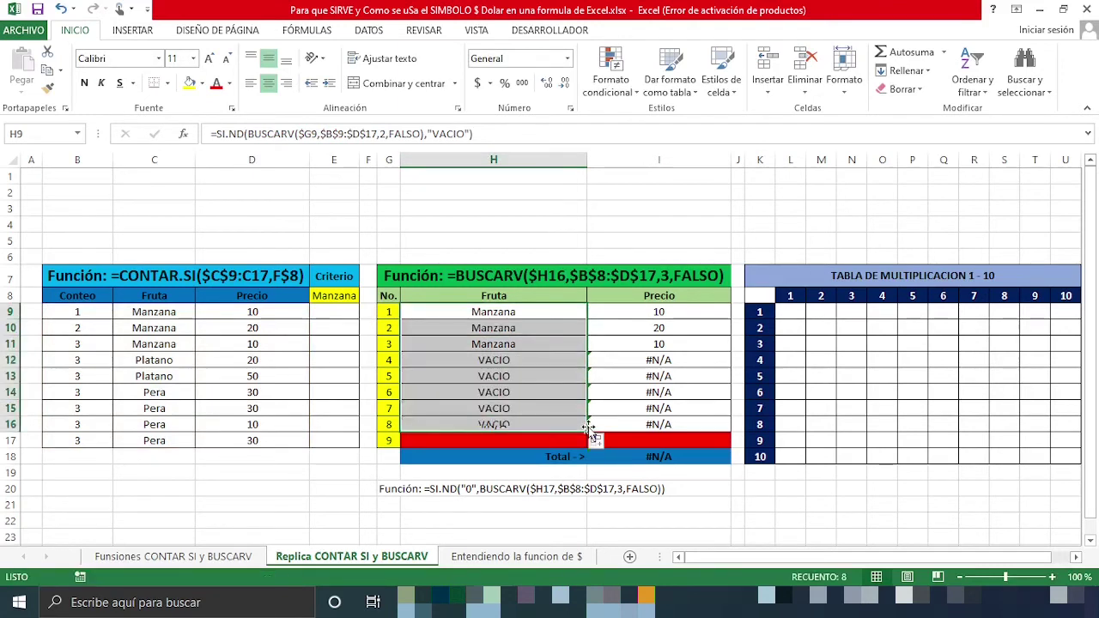
click(532, 359)
click(503, 376)
click(517, 391)
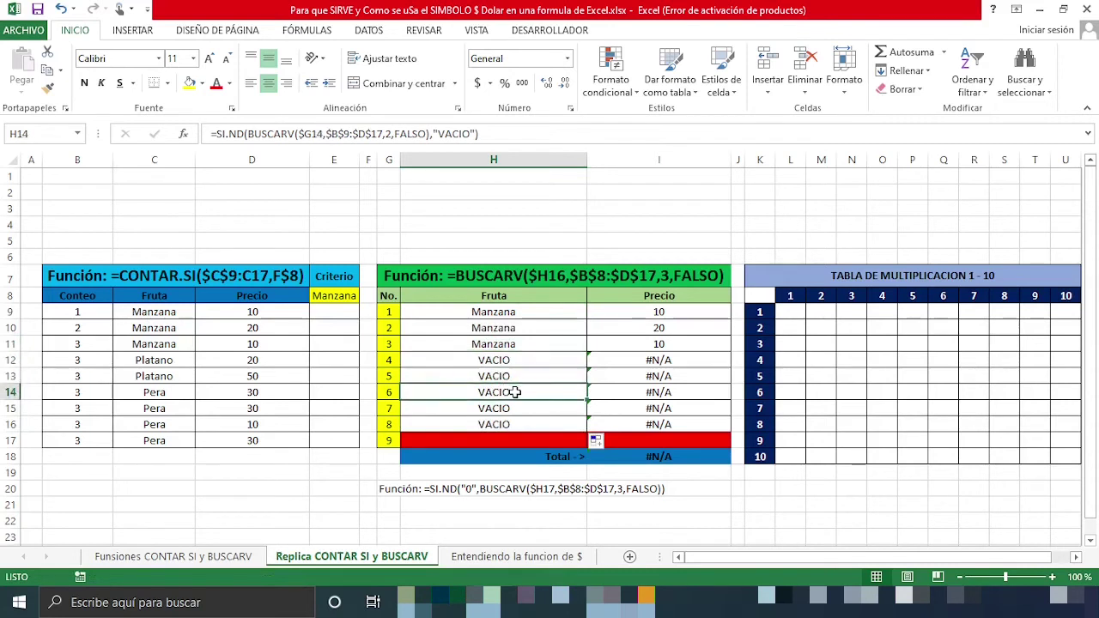
Wrap the price BUSCARV formula in I9 in SI.ND with 0 as the value returned for #N/A
click(656, 311)
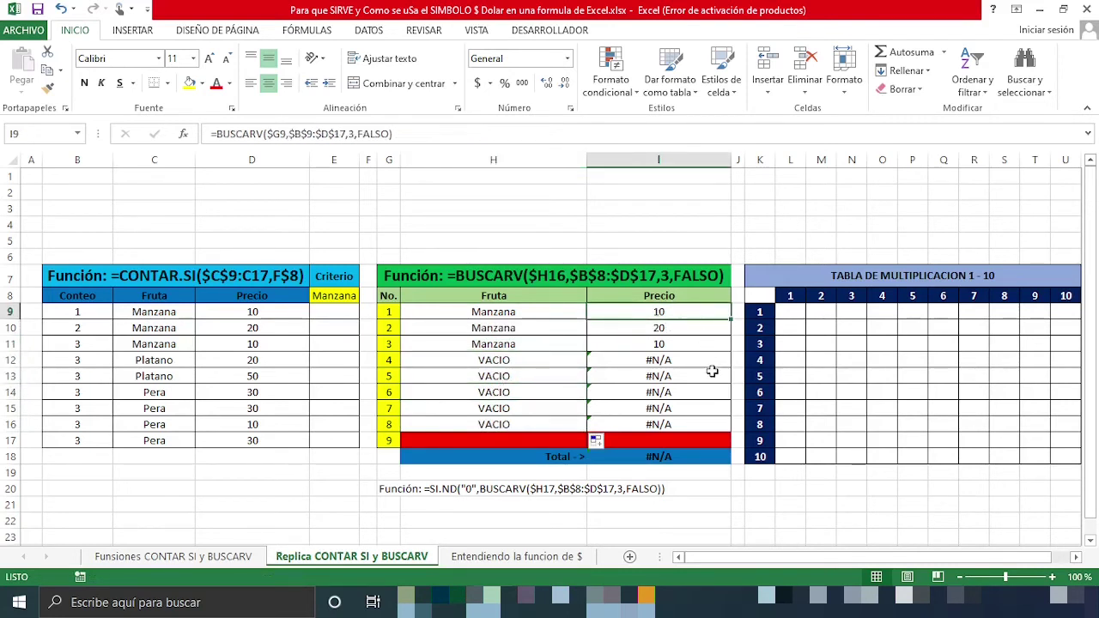
click(216, 135)
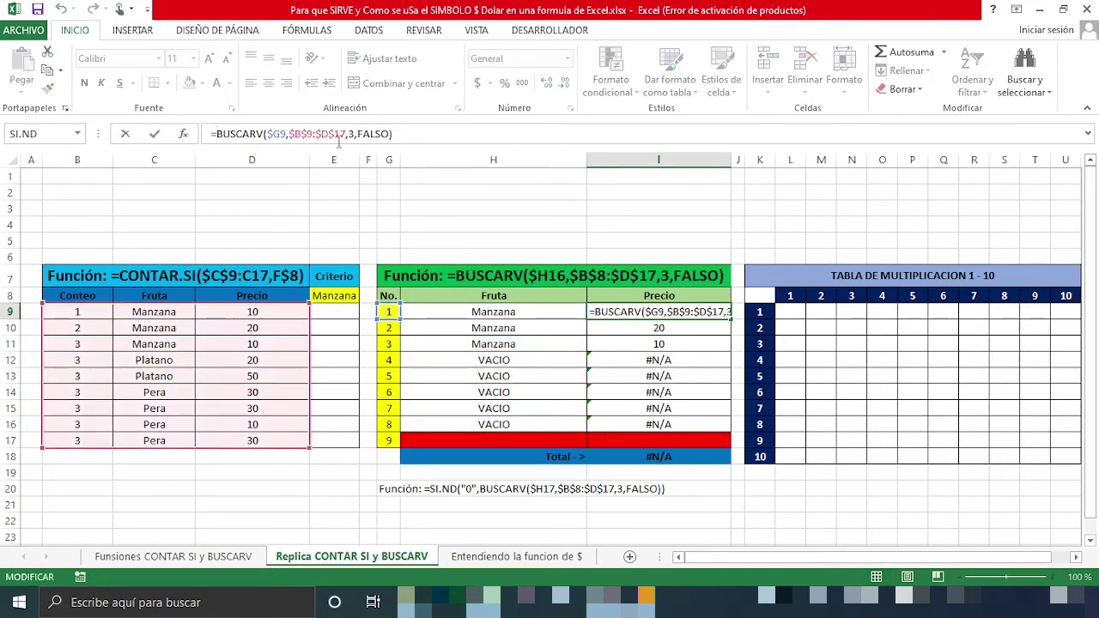
text(SI)
key(Down)
key(Down)
key(Down)
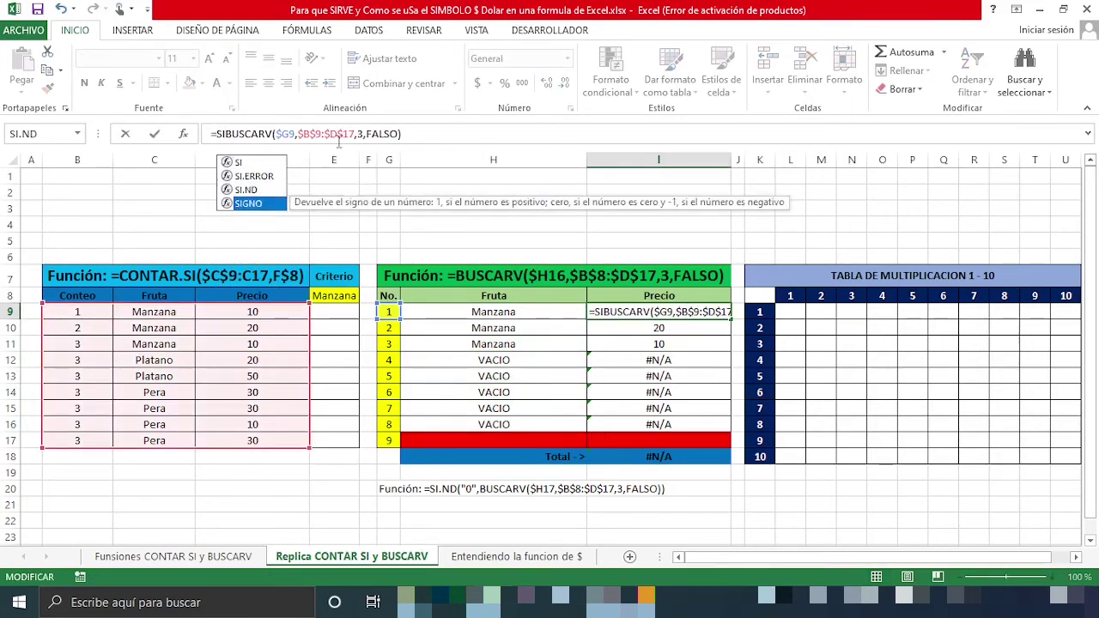
key(Up)
key(Tab)
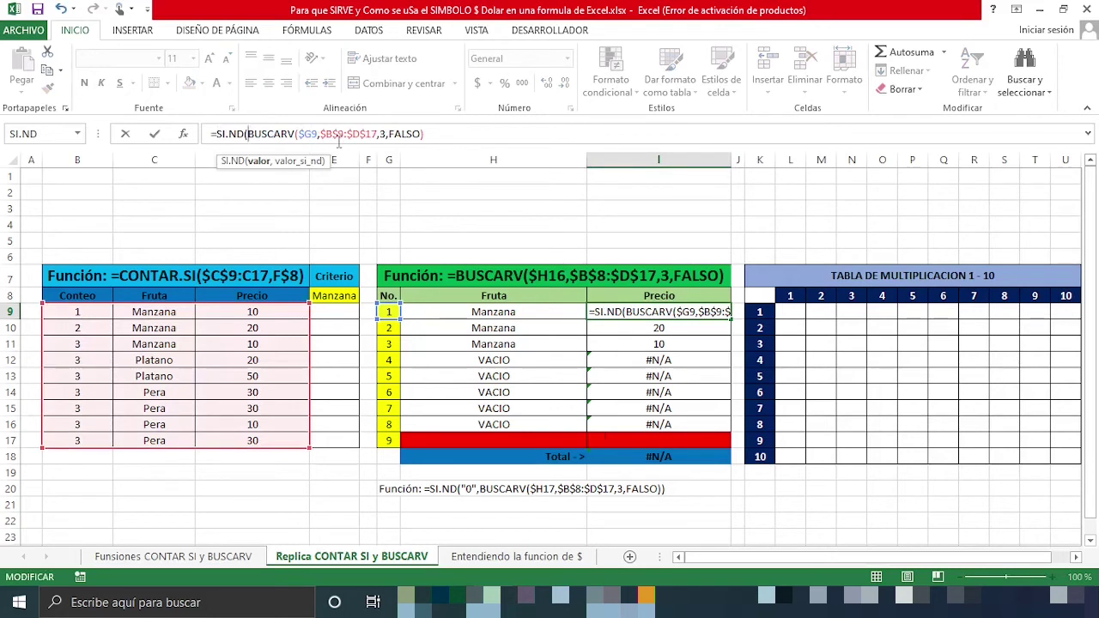
click(339, 140)
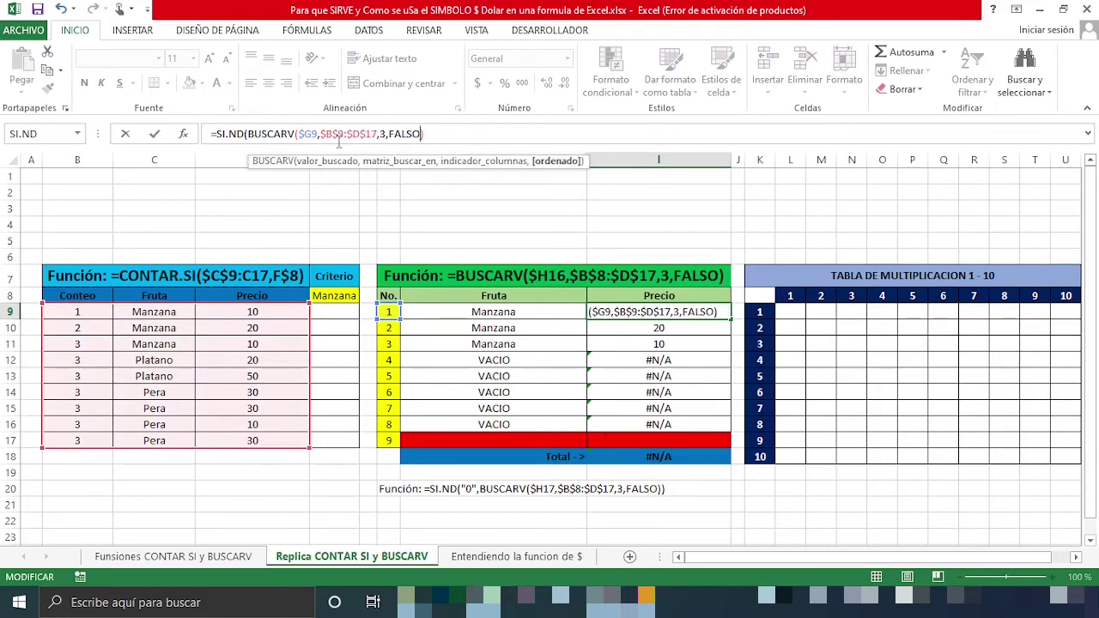
text(),0))
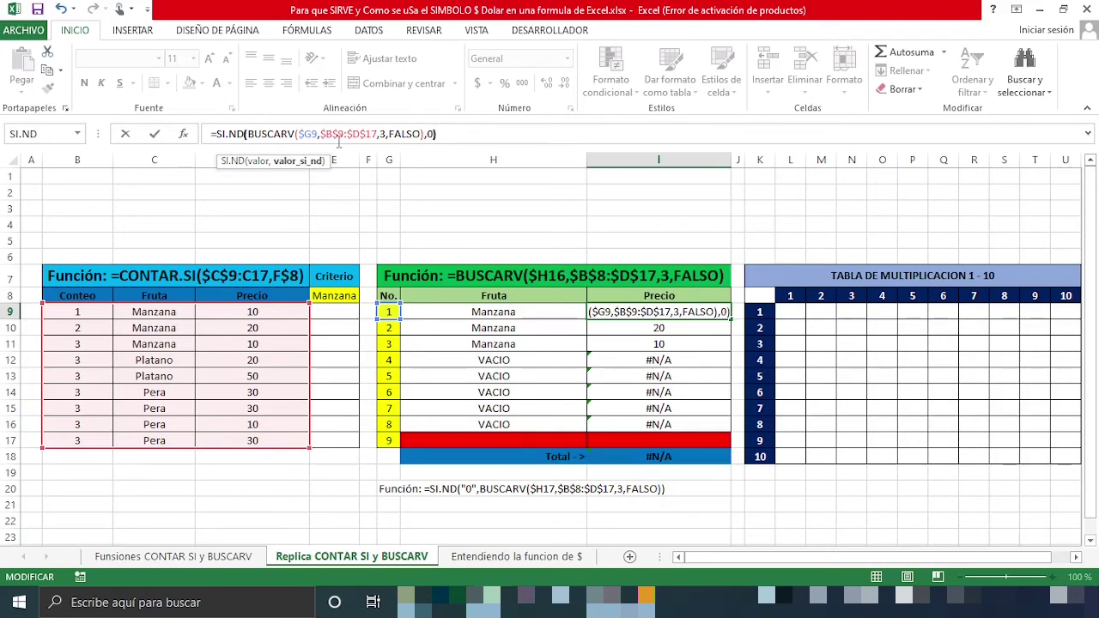
key(Return)
click(700, 311)
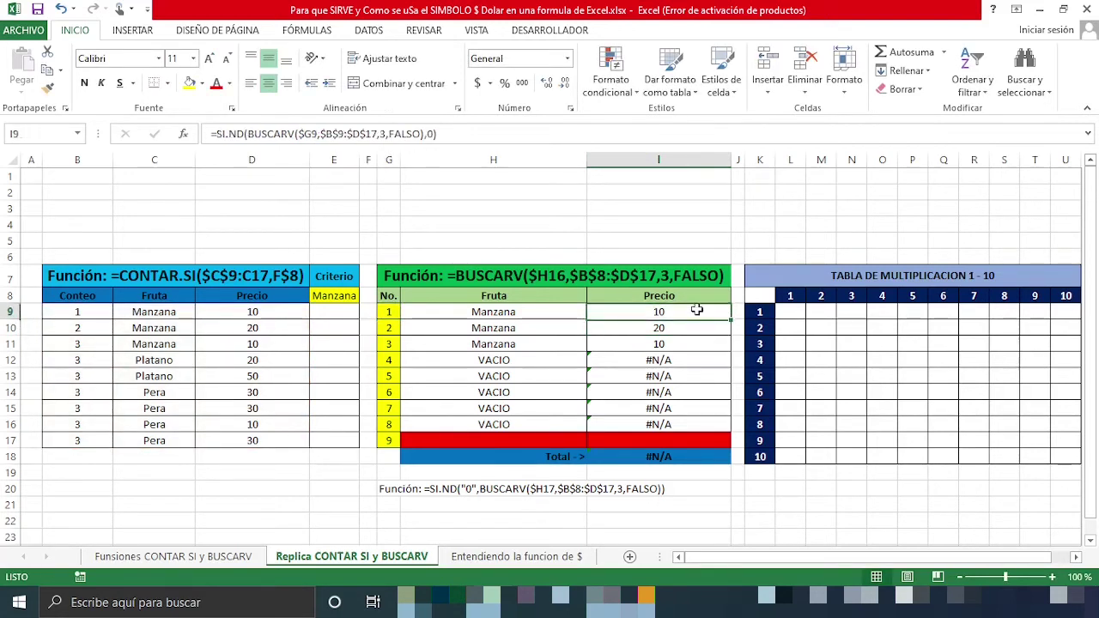
Fill the I9 price formula down to I16 and check the total in I18 and the prices in I9 to I11
drag(731, 320, 731, 426)
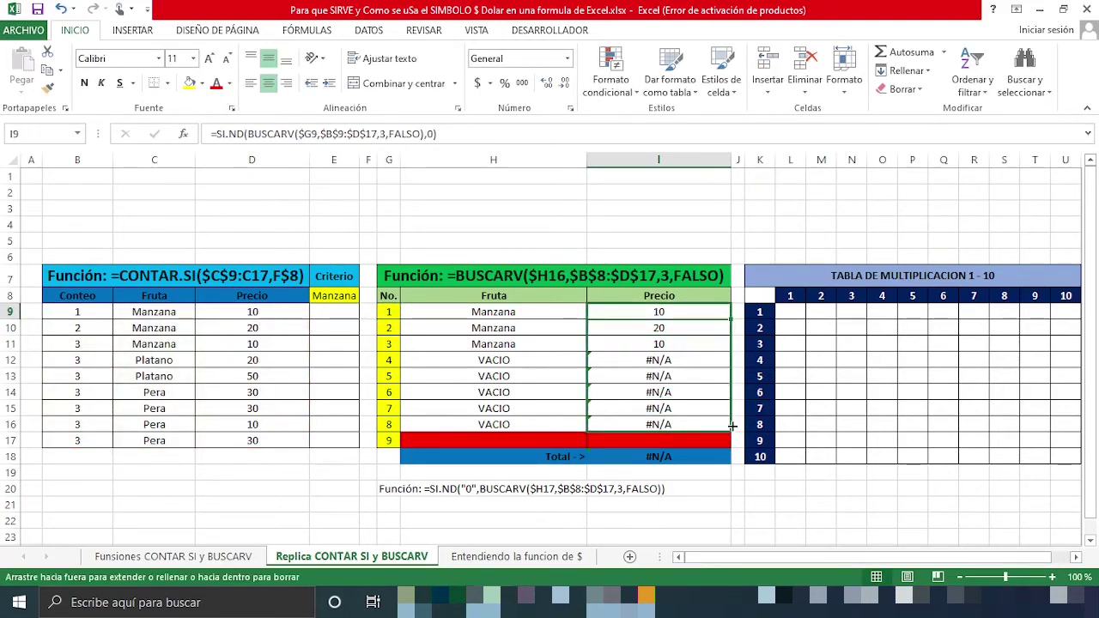
drag(731, 426, 731, 426)
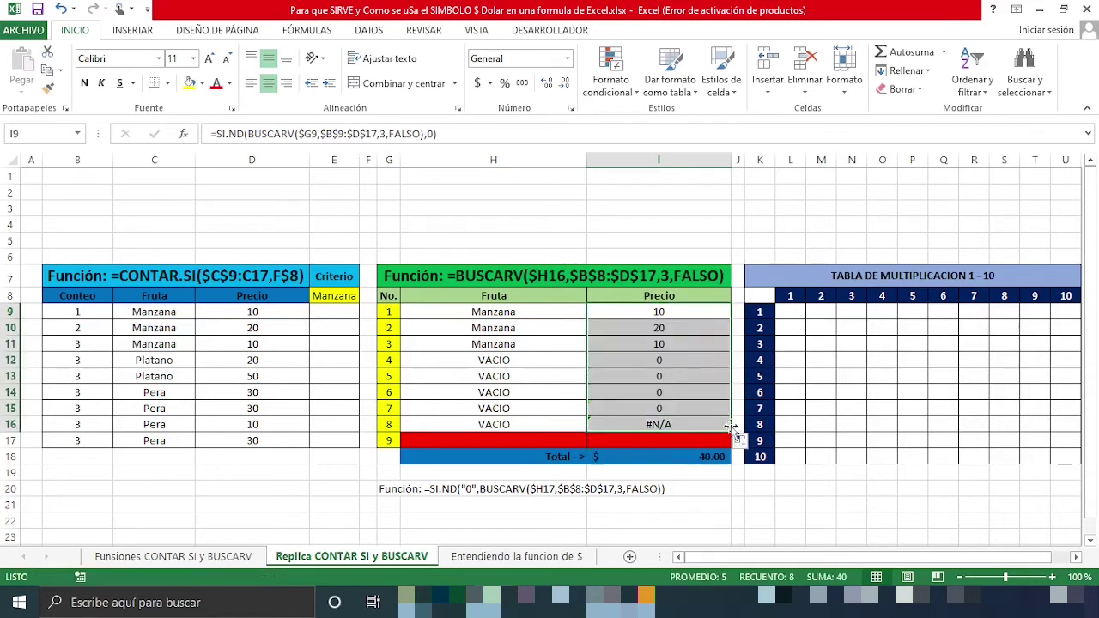
click(686, 457)
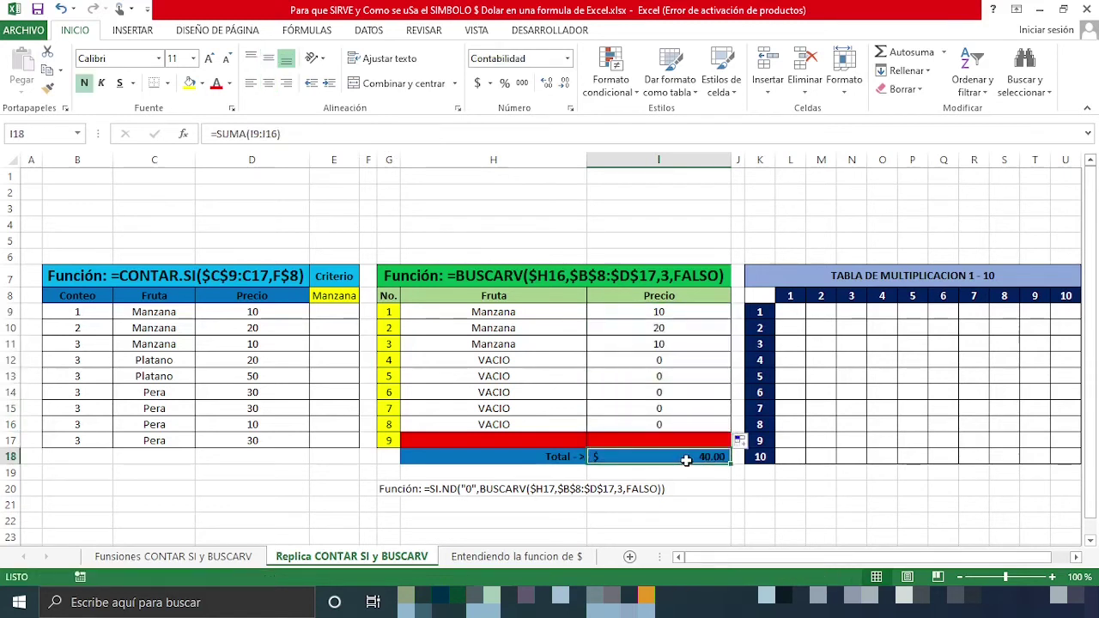
click(687, 312)
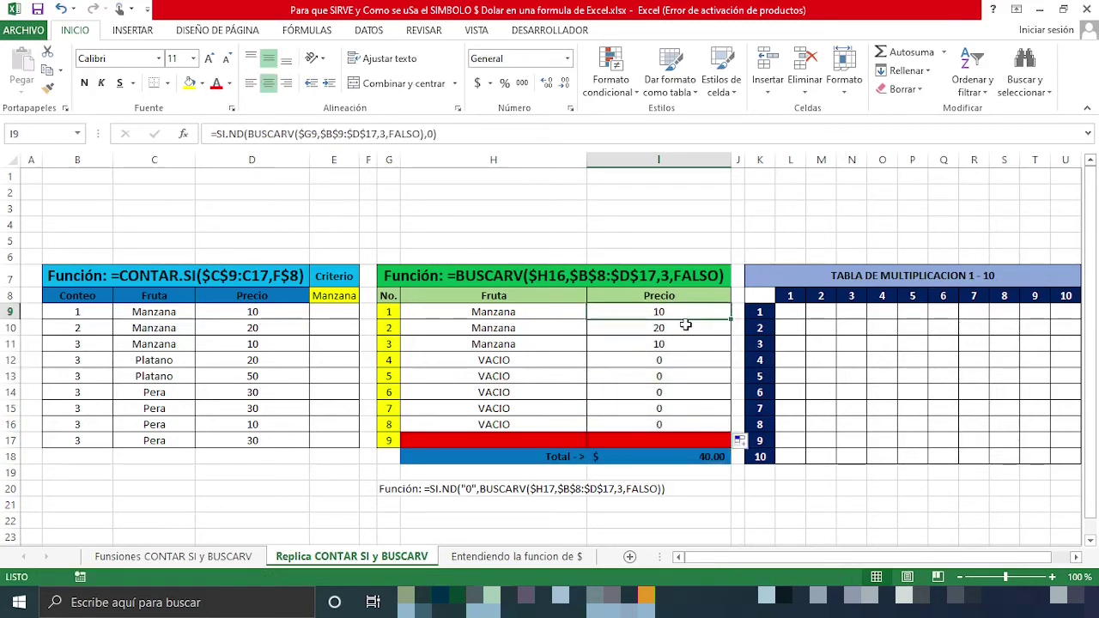
click(682, 331)
click(680, 345)
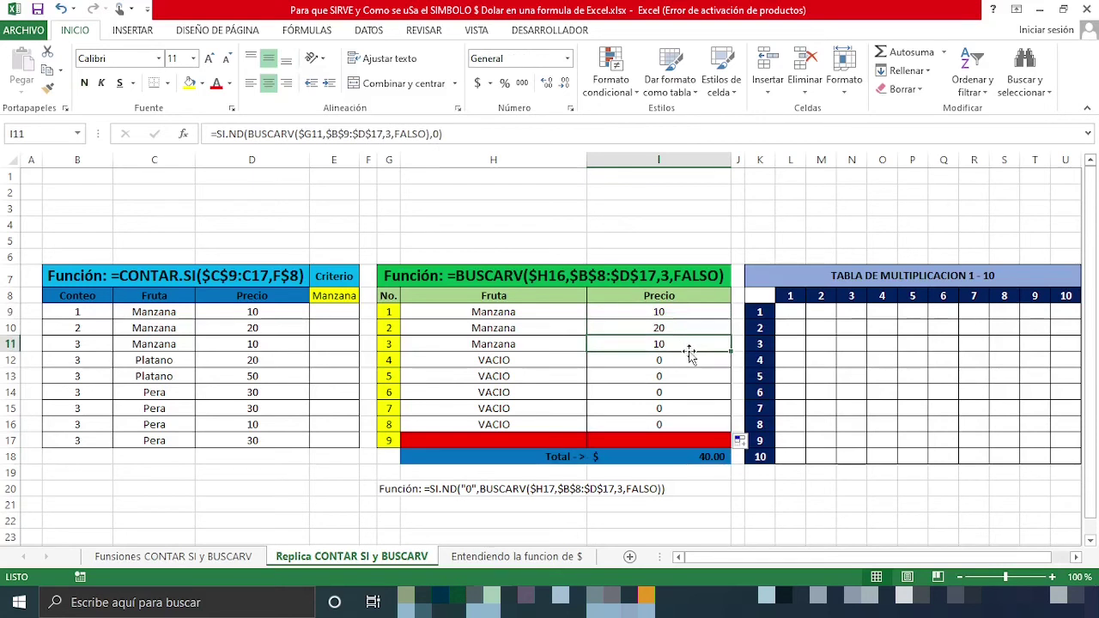
Set the first Manzana price in D9 to 50 and check the looked-up prices in I9 to I11
click(258, 315)
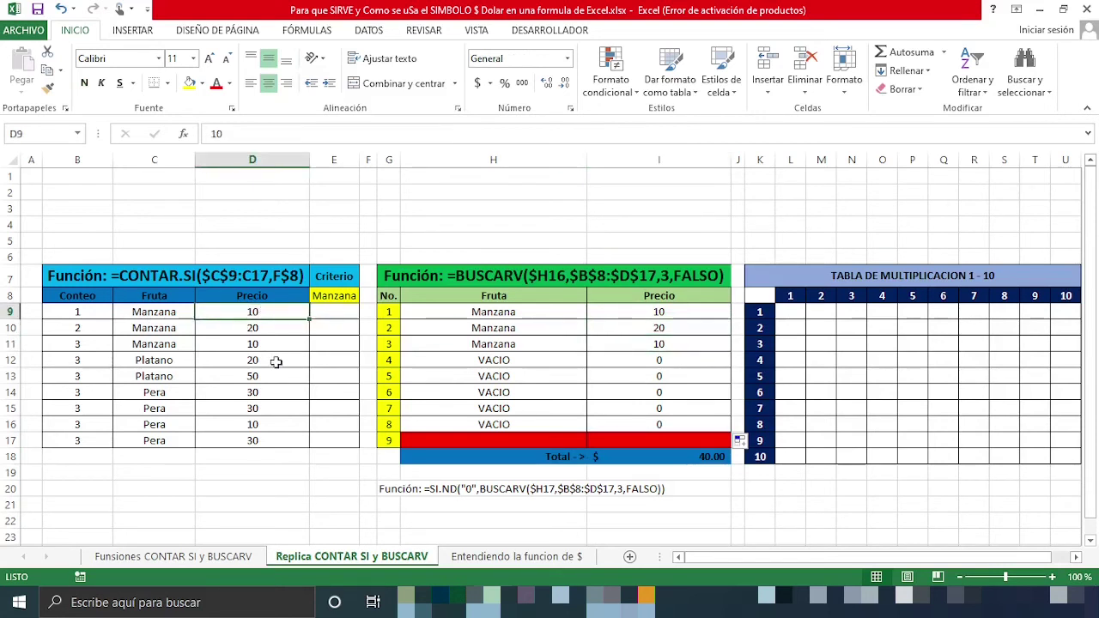
text(50)
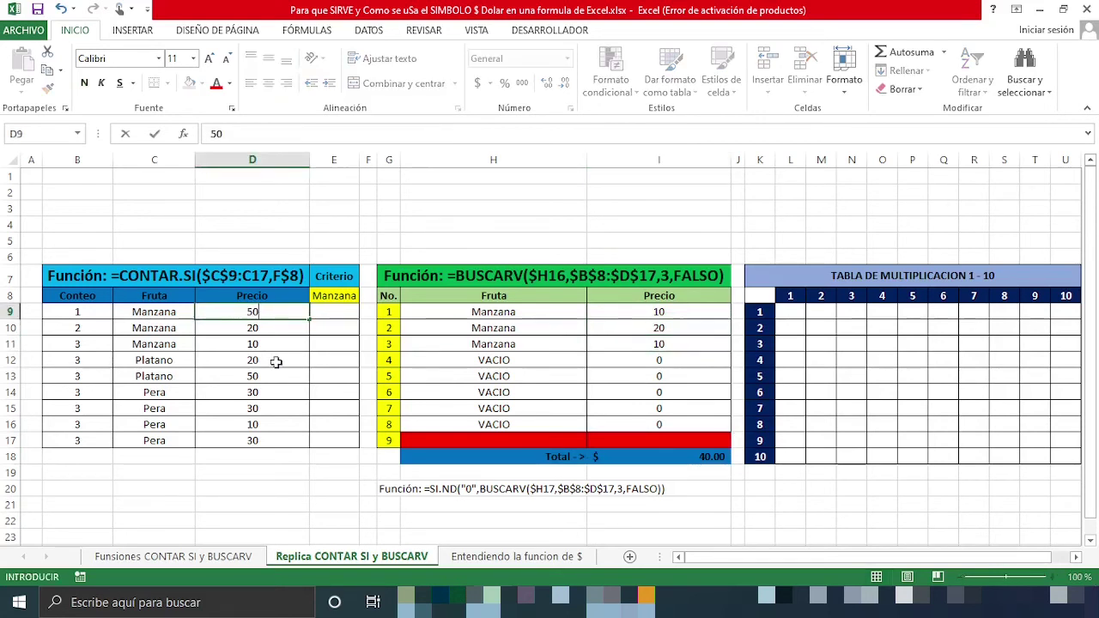
key(Return)
drag(687, 312, 706, 344)
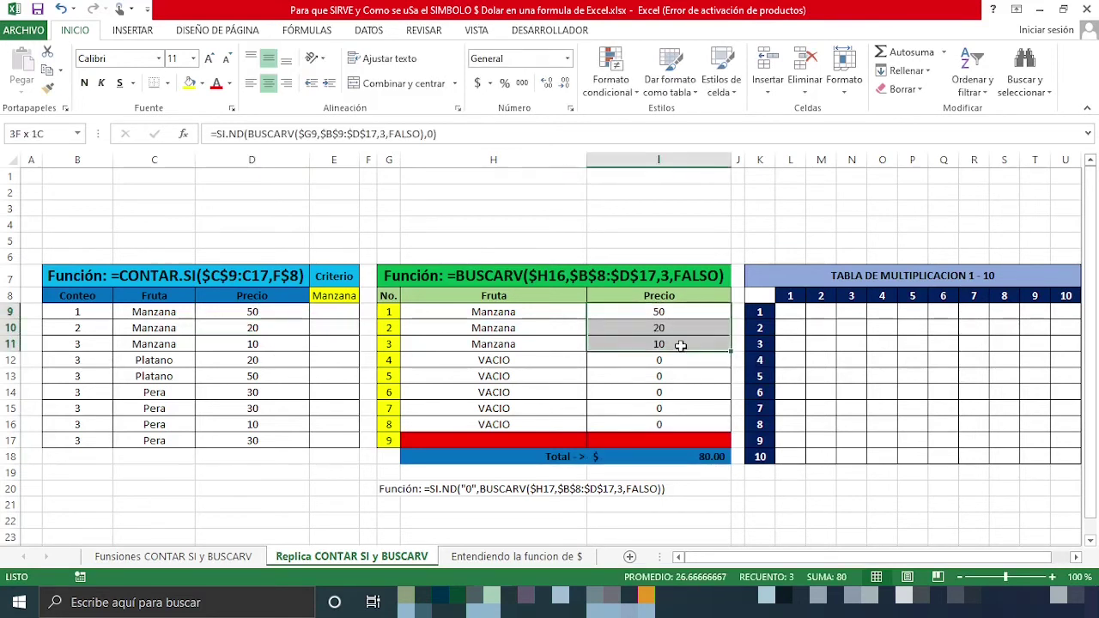
click(713, 410)
Go to the multiplication table and select its first result cell, L9
click(871, 348)
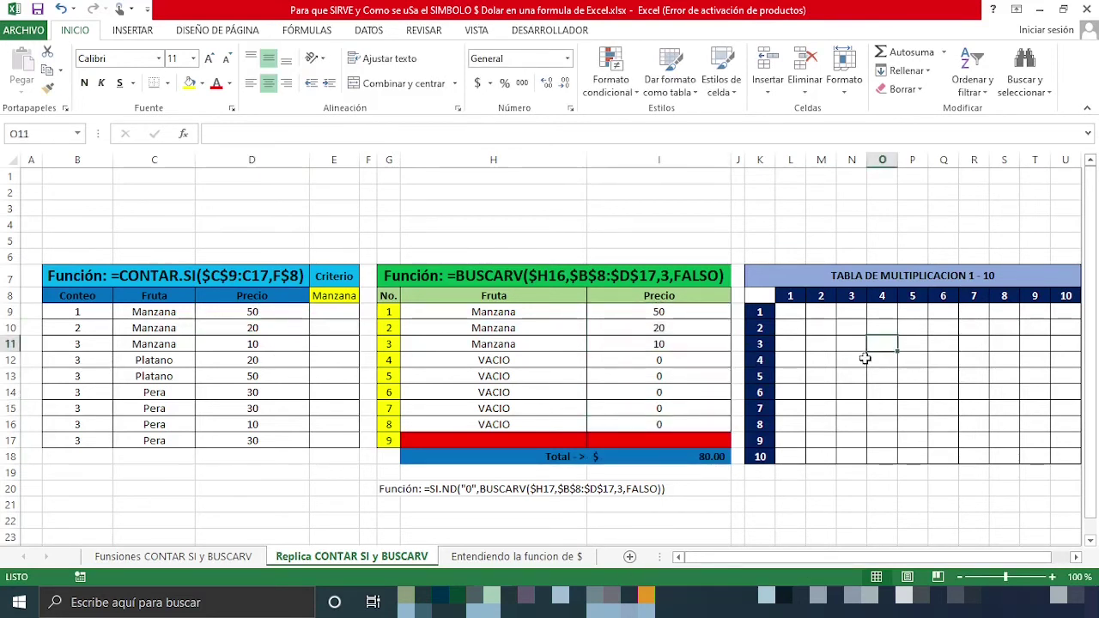
click(851, 374)
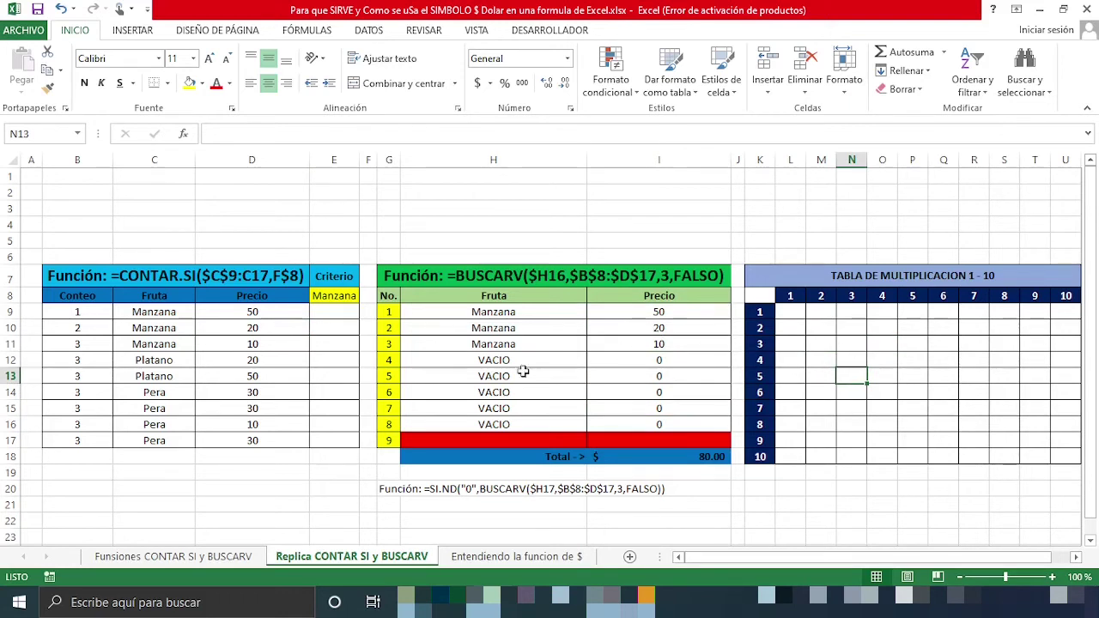
click(790, 311)
scroll(517, 341, right, 4)
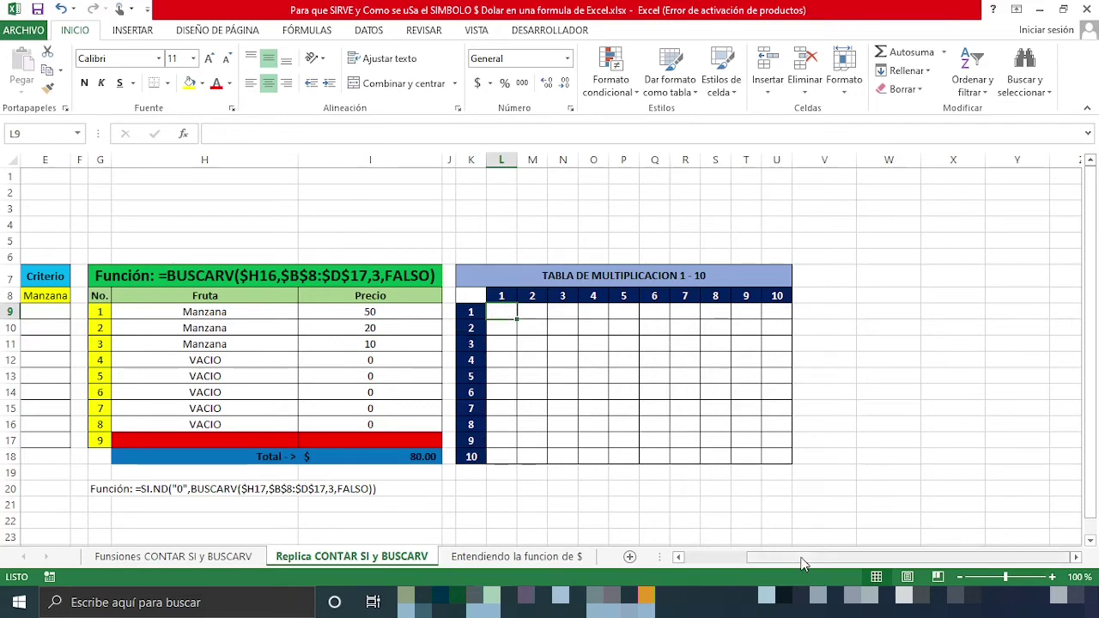
text())
key(BackSpace)
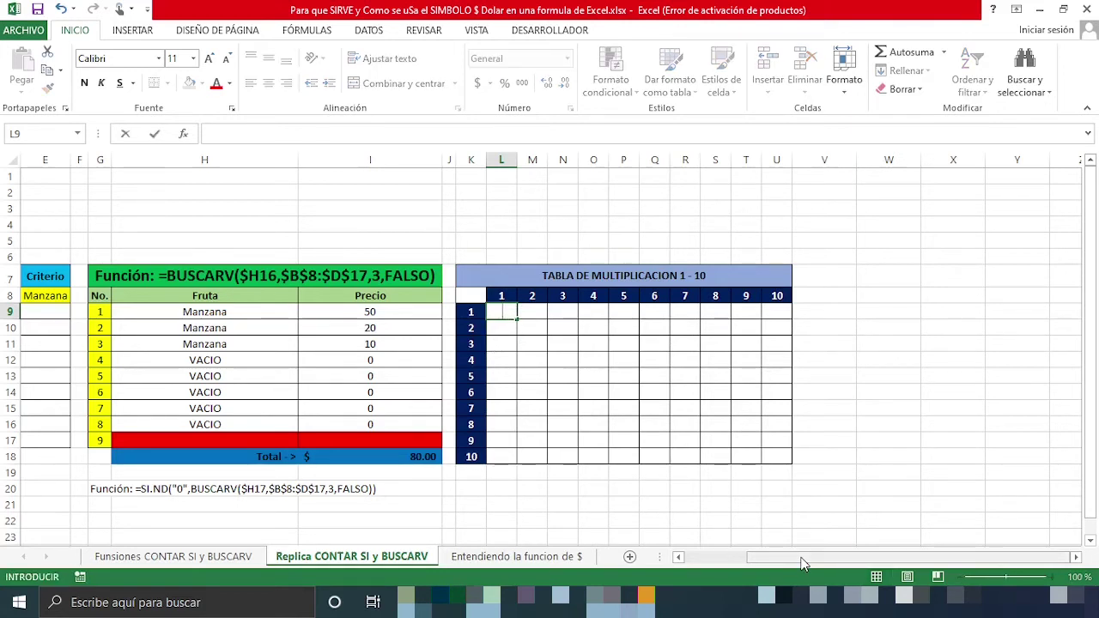
text(=)
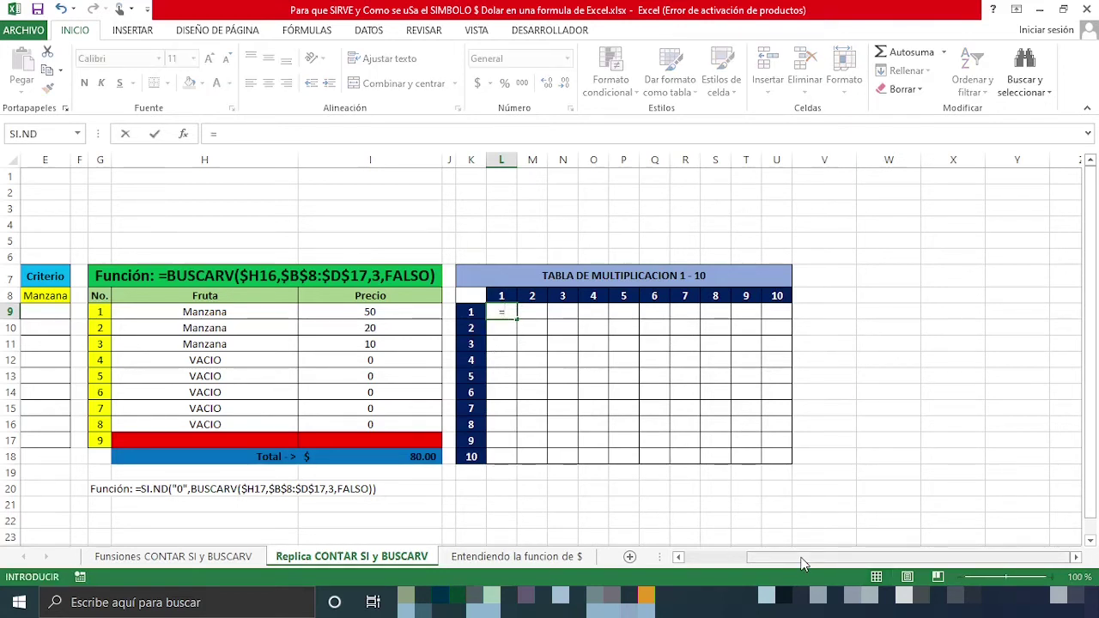
key(Escape)
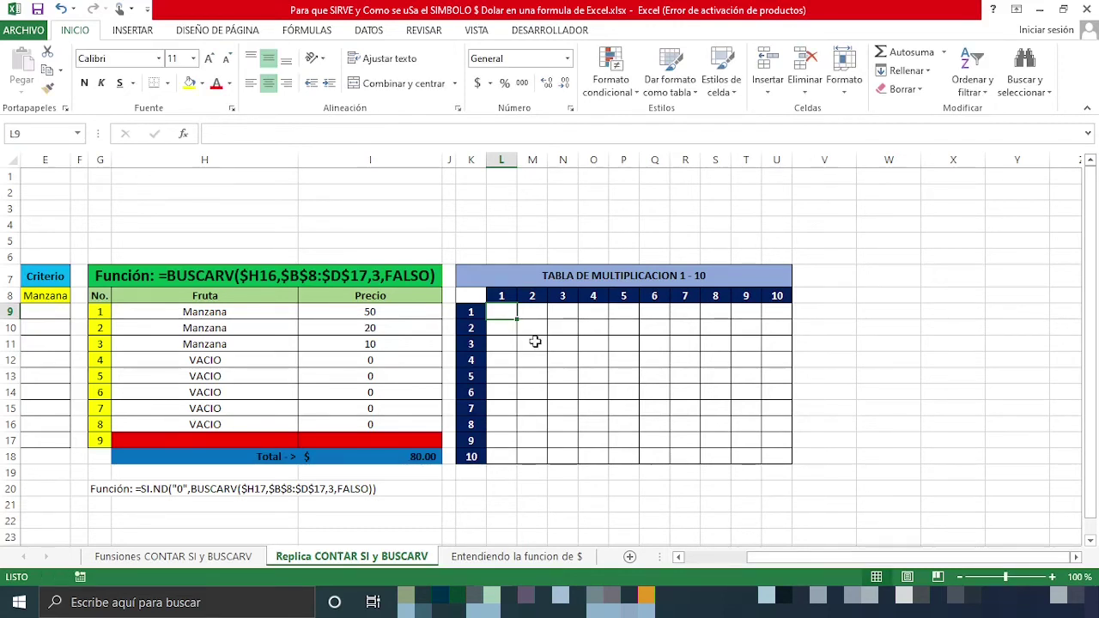
Build the formula =L8*K9 in L9 to multiply the column header by the row header
text(=)
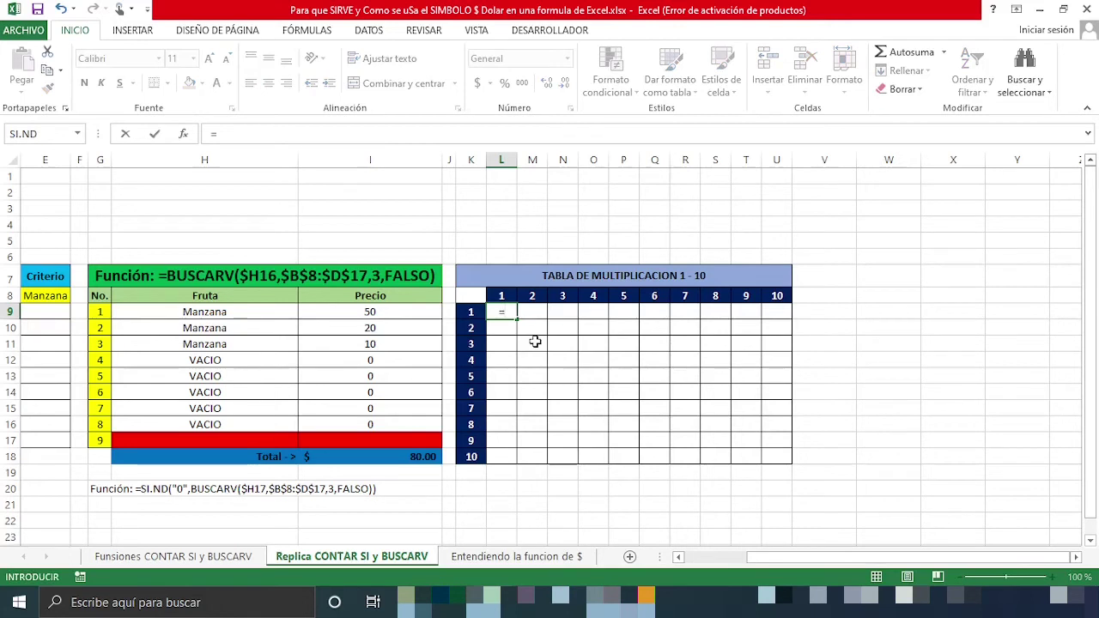
click(471, 312)
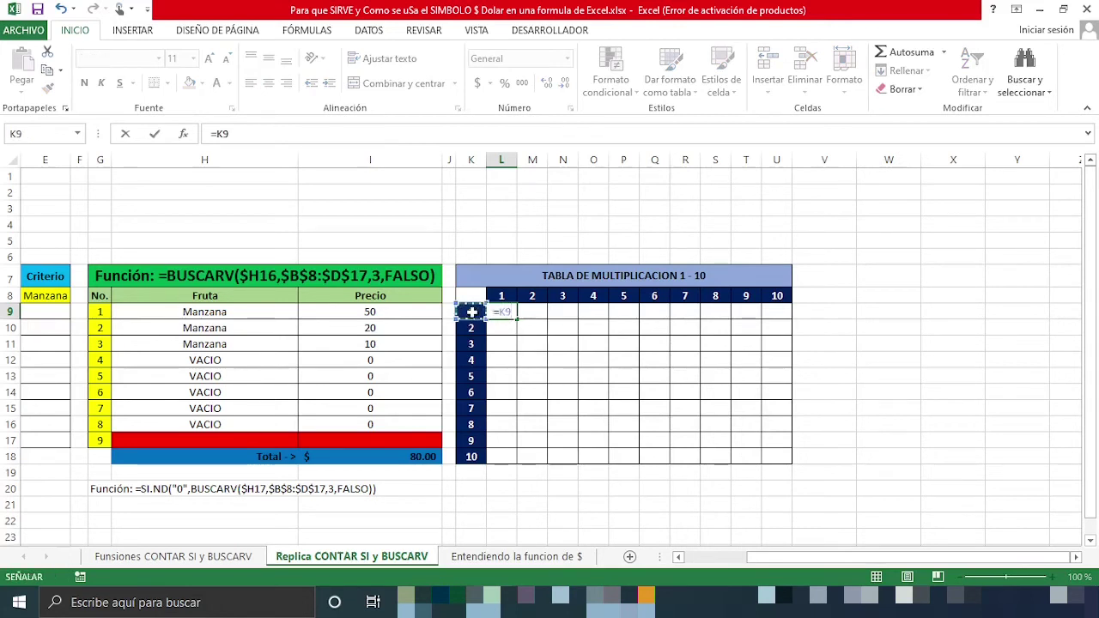
text(*)
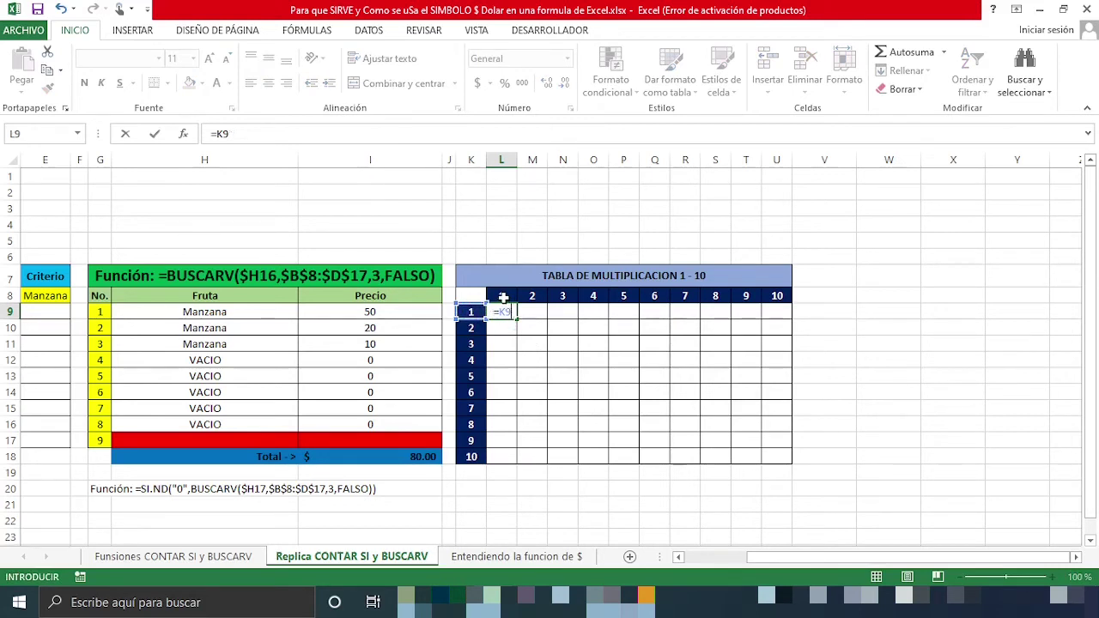
key(BackSpace)
key(BackSpace)
click(503, 297)
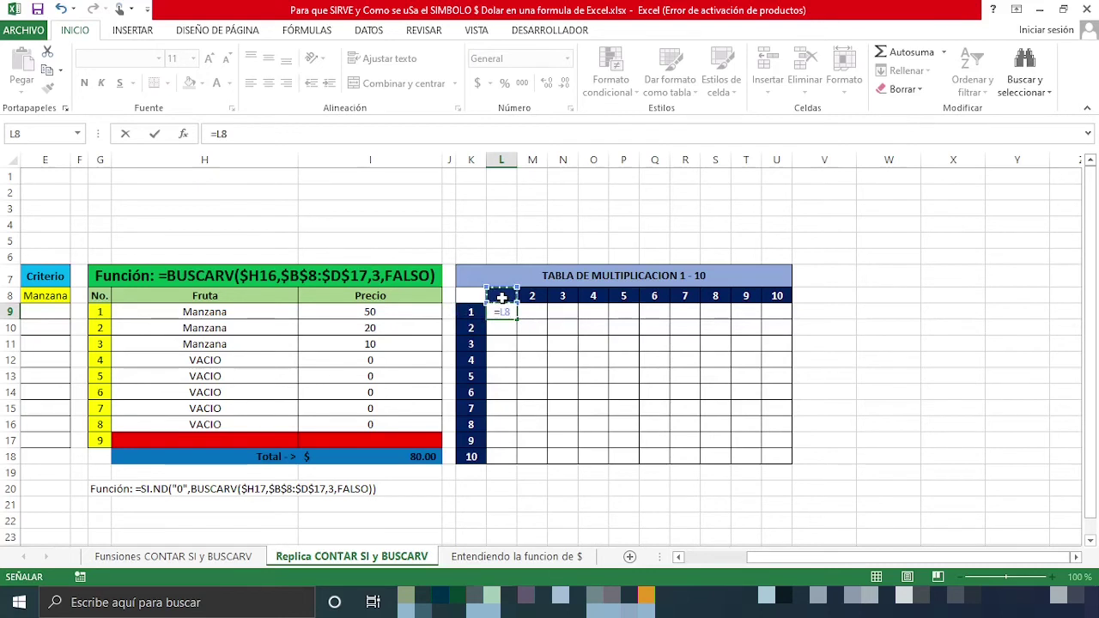
text(*)
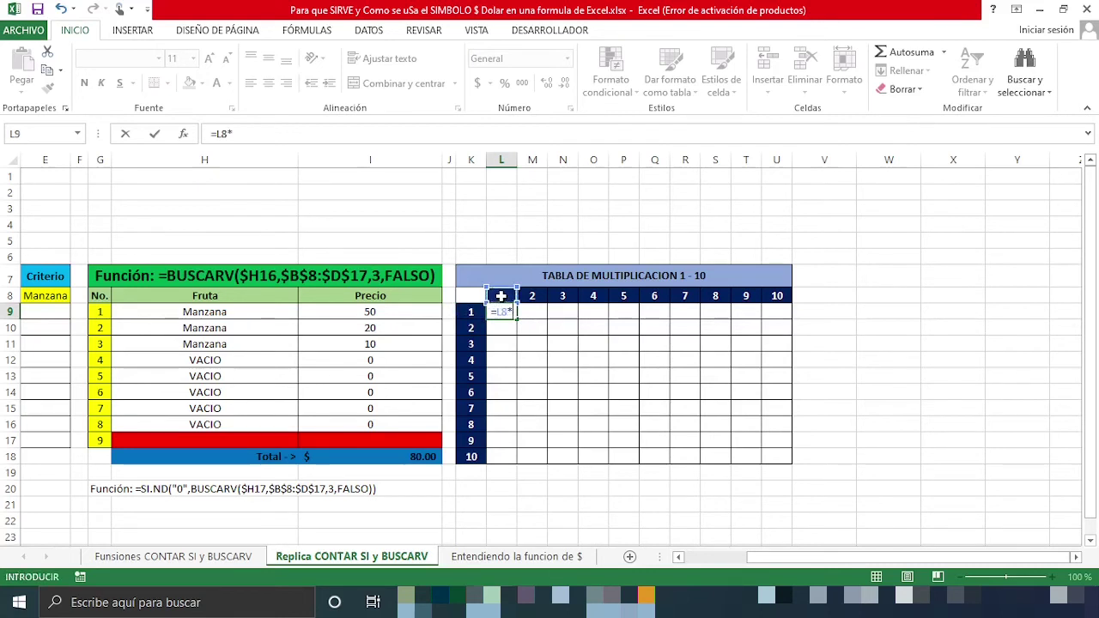
click(479, 313)
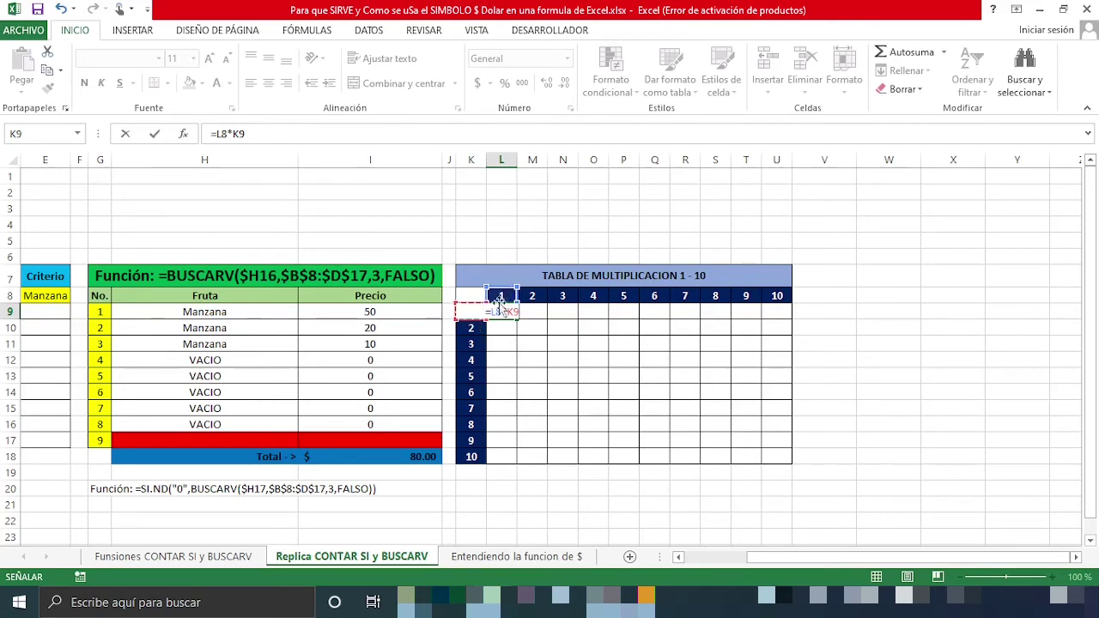
Make the L8 reference absolute so that the L9 formula reads =$L$8*K9, and enter it
key(F2)
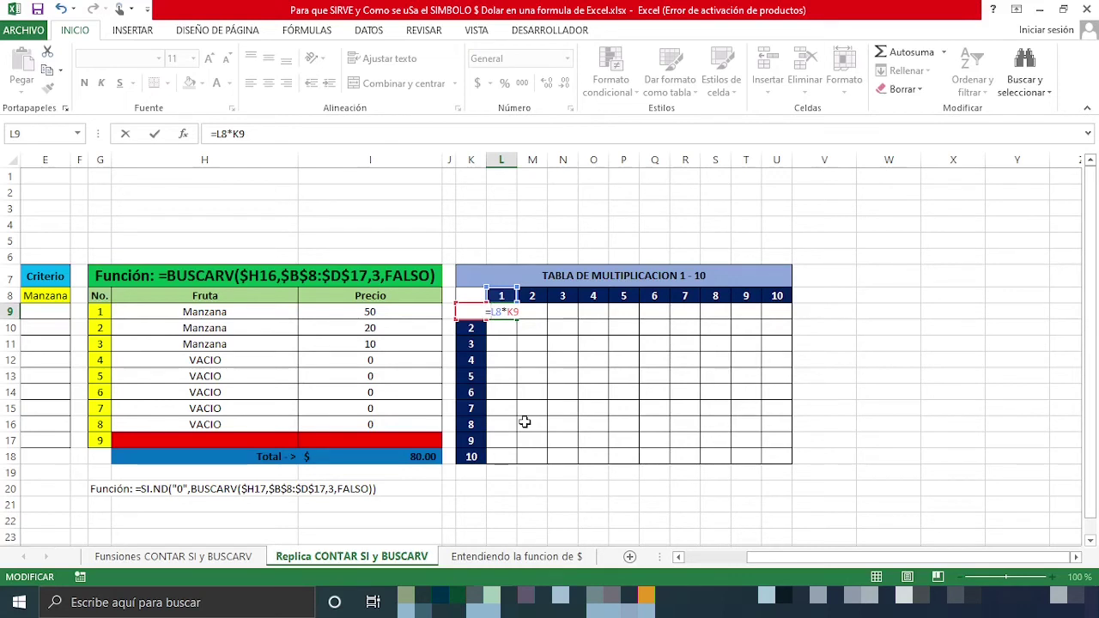
key(F4)
key(F4)
key(F4)
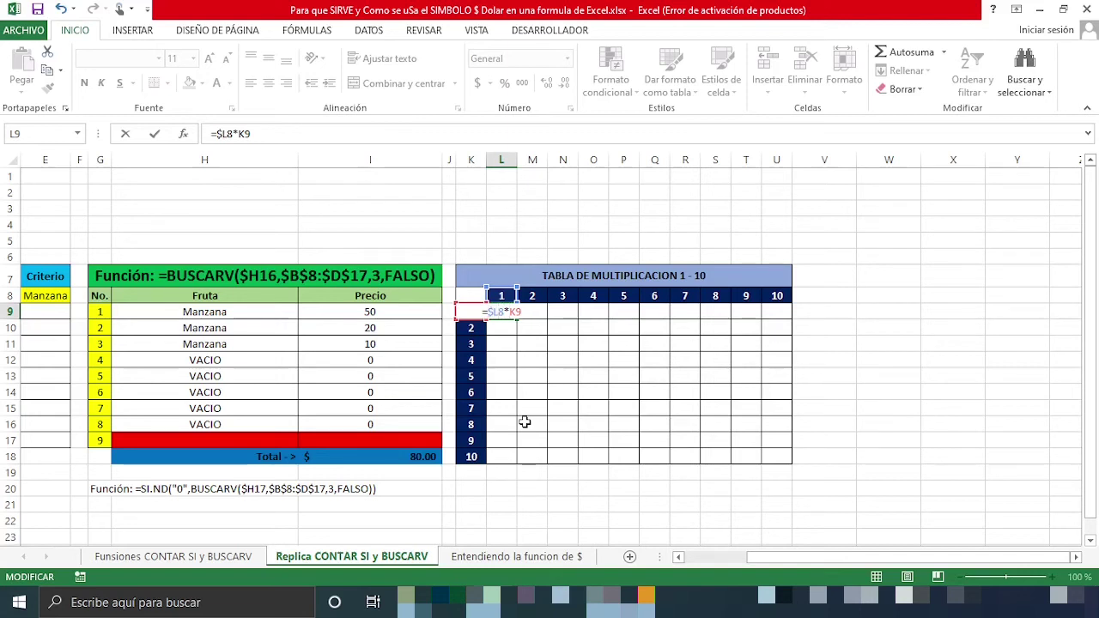
text($)
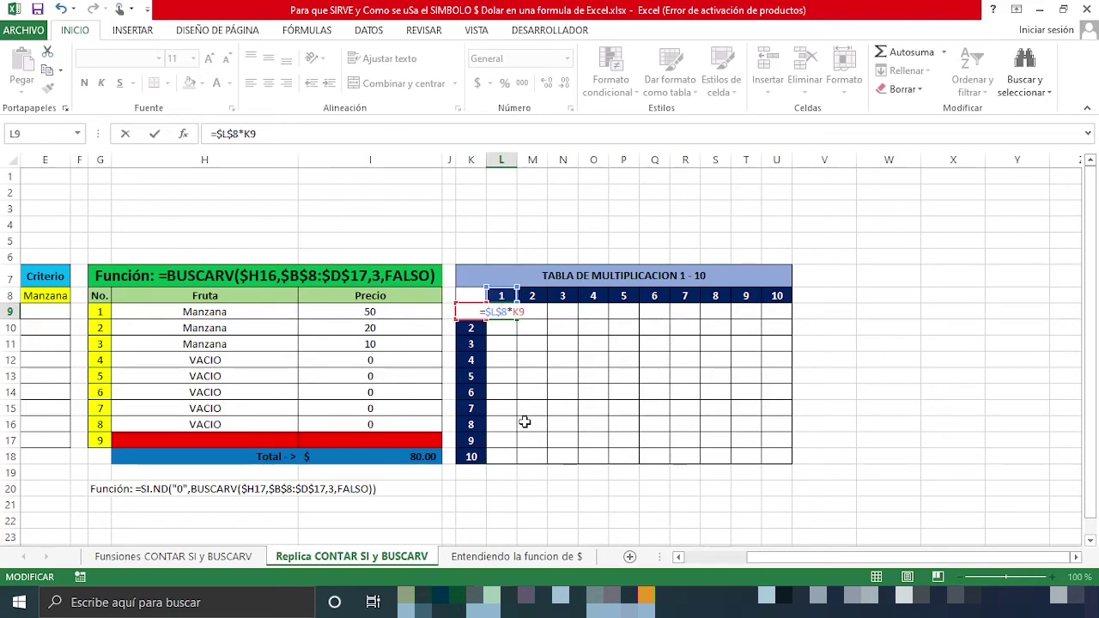
key(Return)
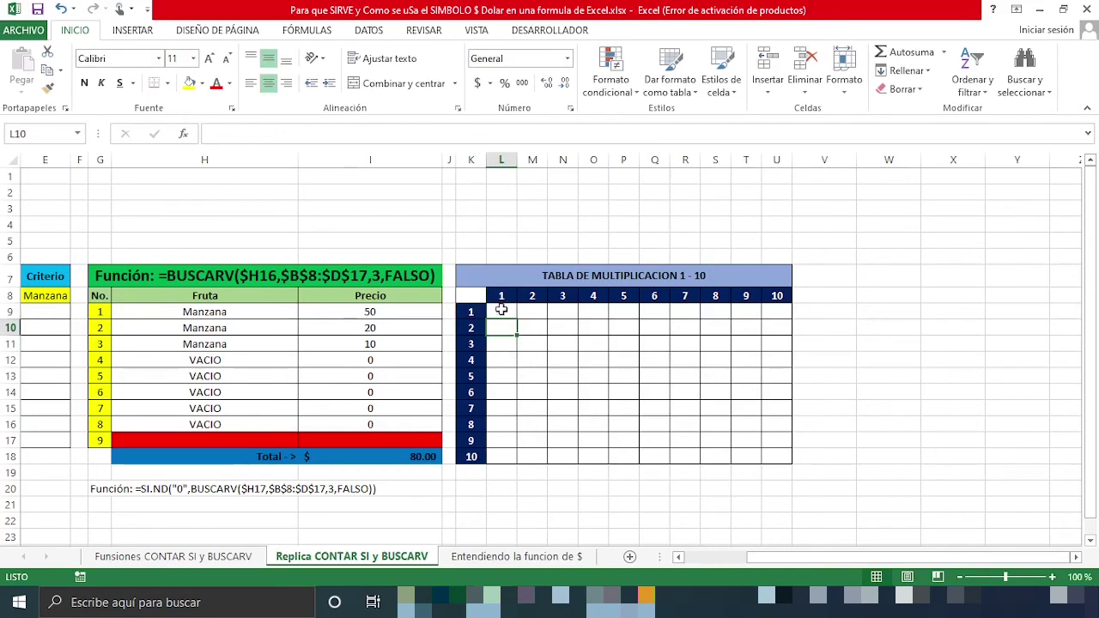
Fill the L9 formula down to L18 and check the formula copied into L10
click(501, 311)
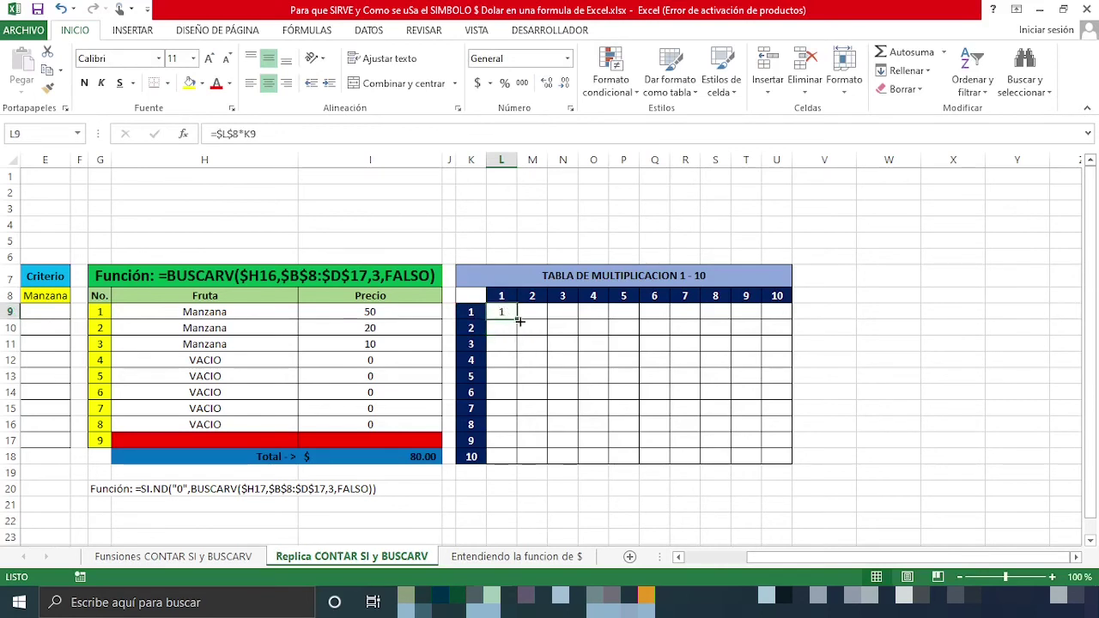
drag(519, 320, 517, 456)
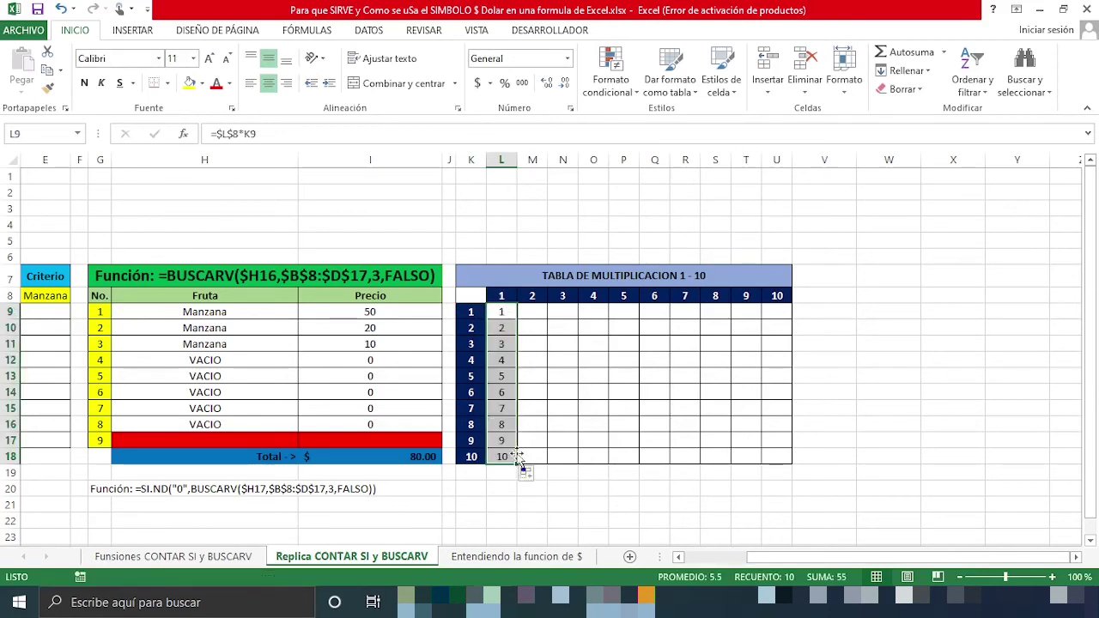
click(502, 326)
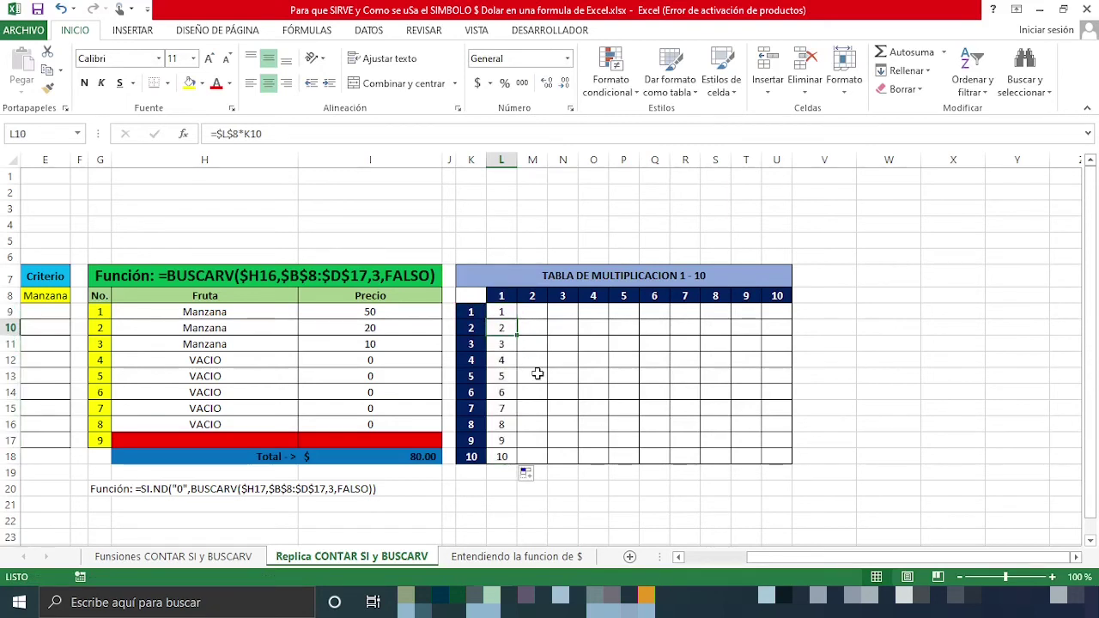
key(Up)
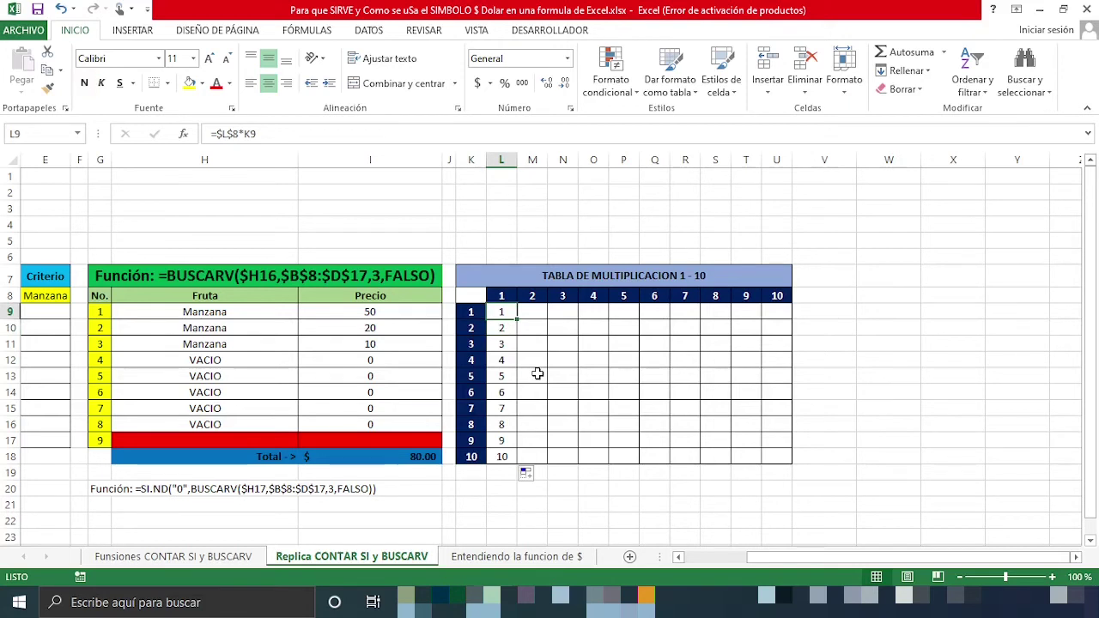
Examine which header cells the L9 formula refers to, without changing it
double_click(505, 312)
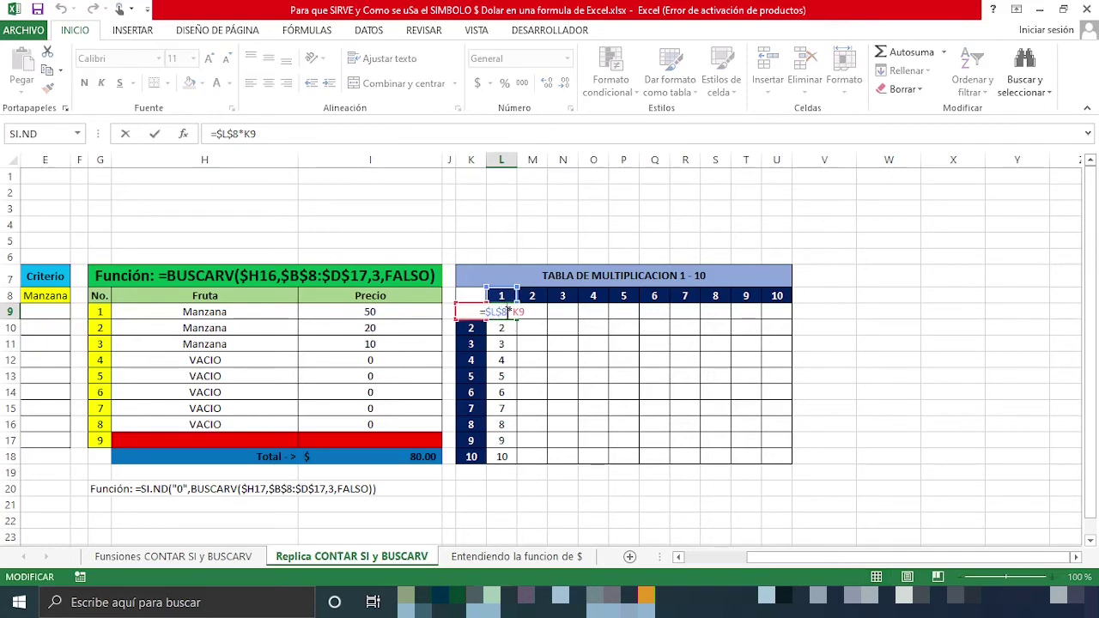
key(Escape)
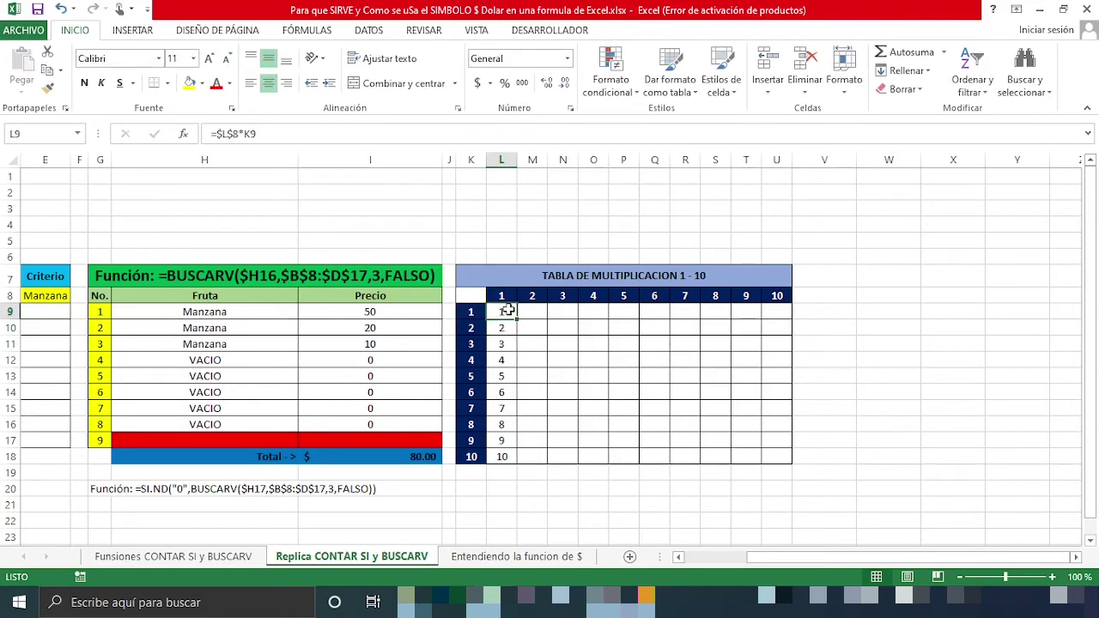
double_click(507, 312)
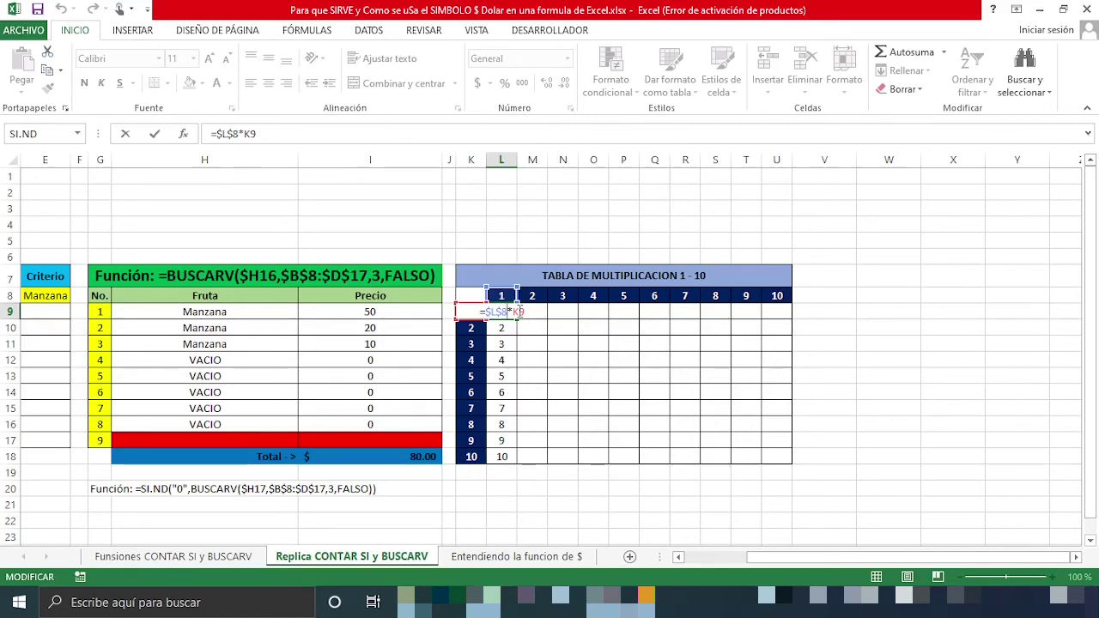
key(Return)
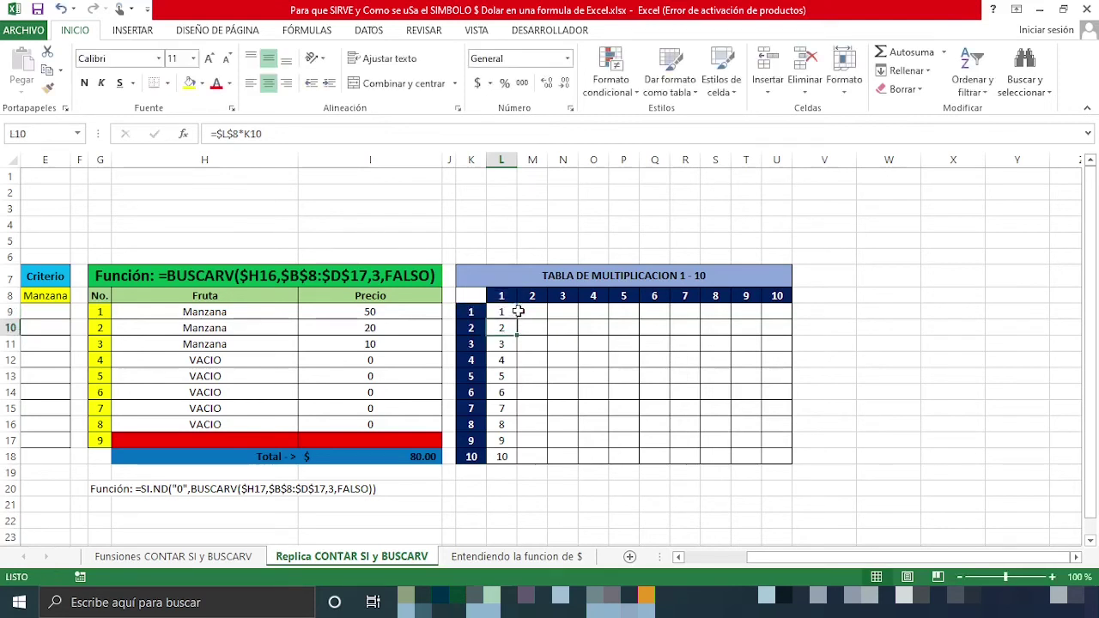
Copy the L9 formula into M9 and change its first reference to $M$8
click(507, 311)
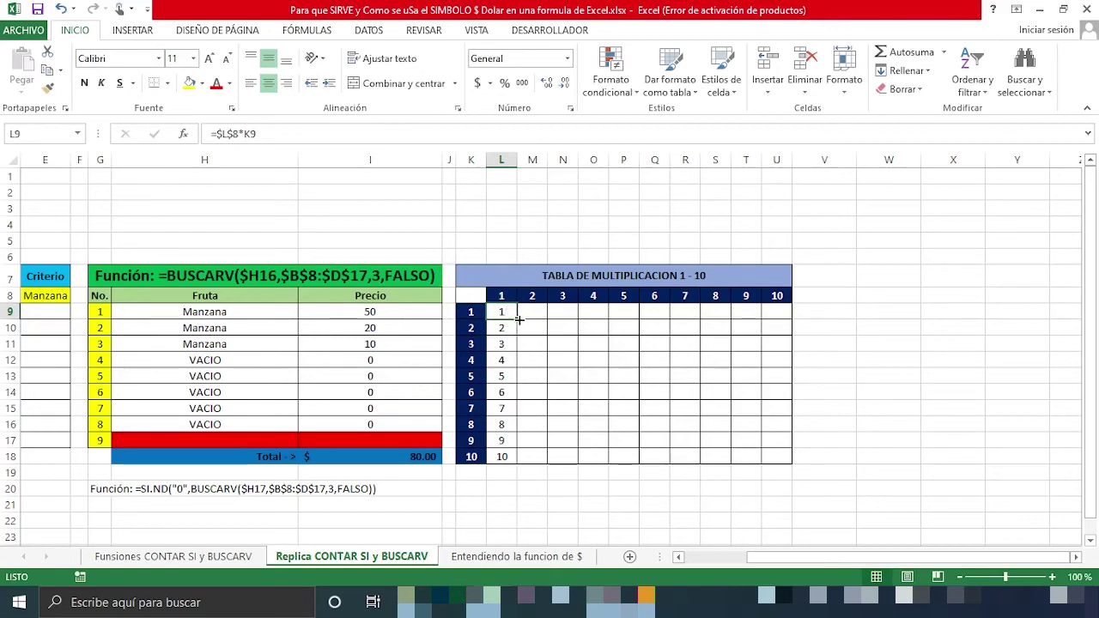
drag(519, 318, 541, 317)
double_click(538, 313)
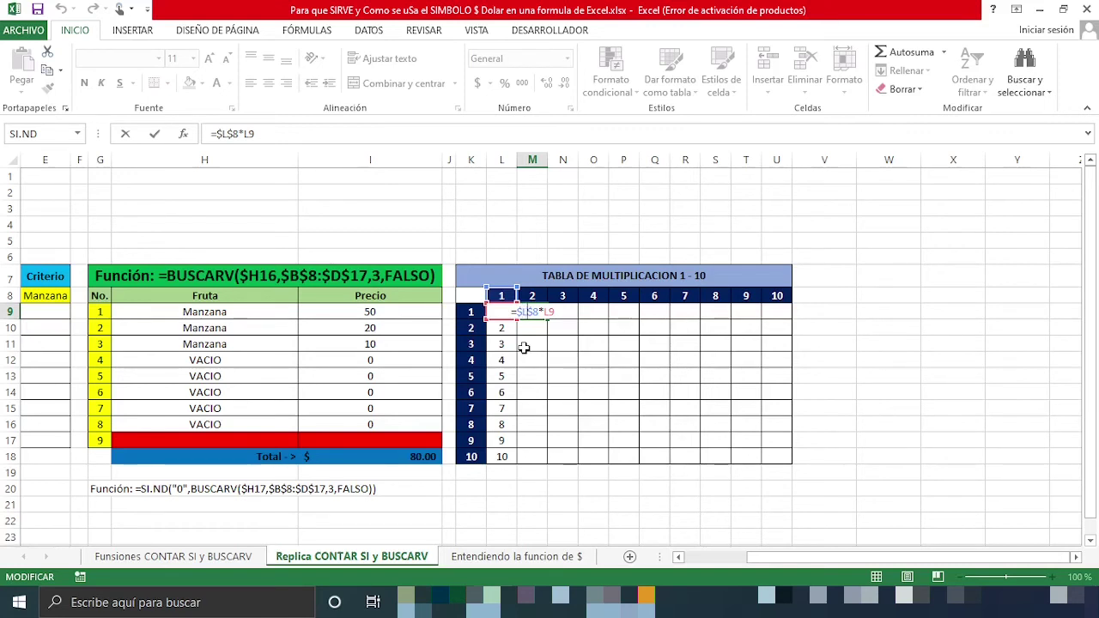
key(BackSpace)
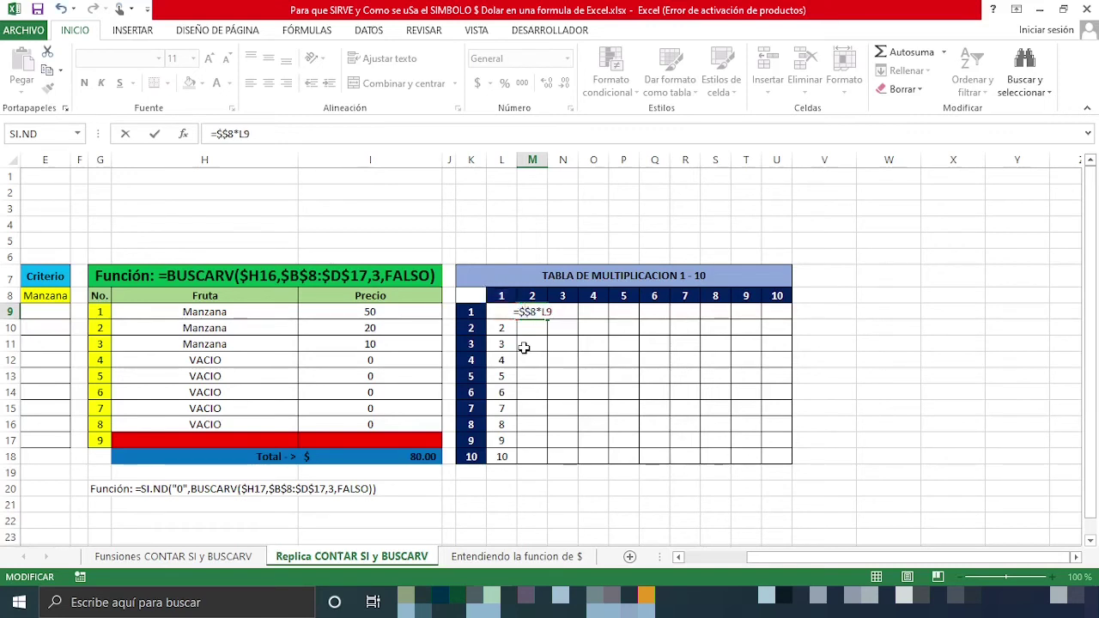
text(M)
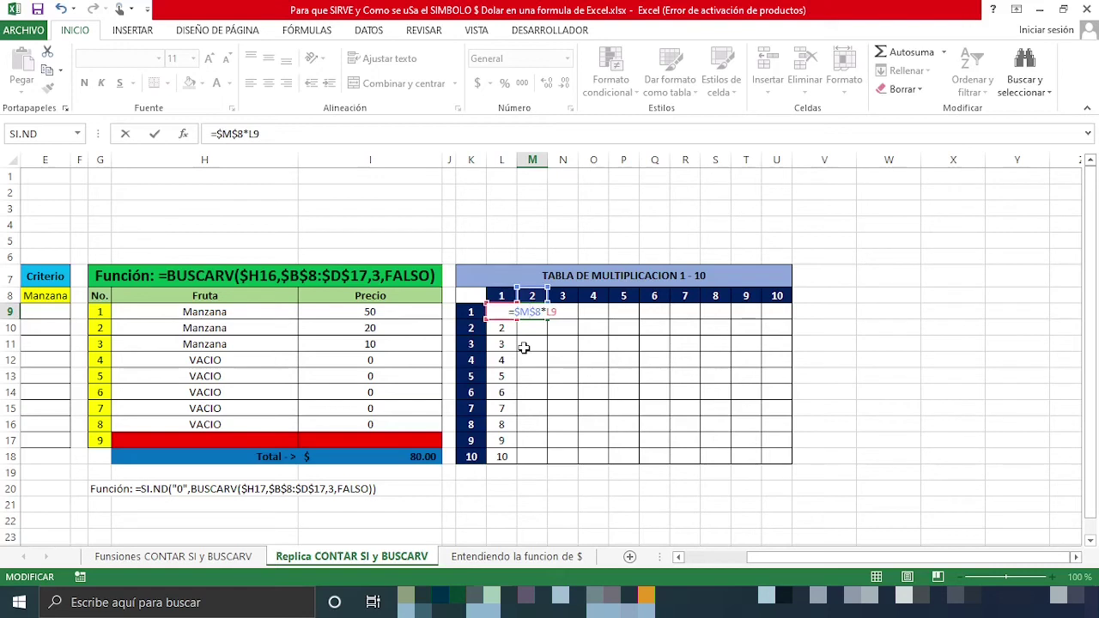
Change the second reference in M9 to K9 so the formula reads =$M$8*K9, and enter it
key(Right)
key(Right)
key(Right)
key(Right)
key(BackSpace)
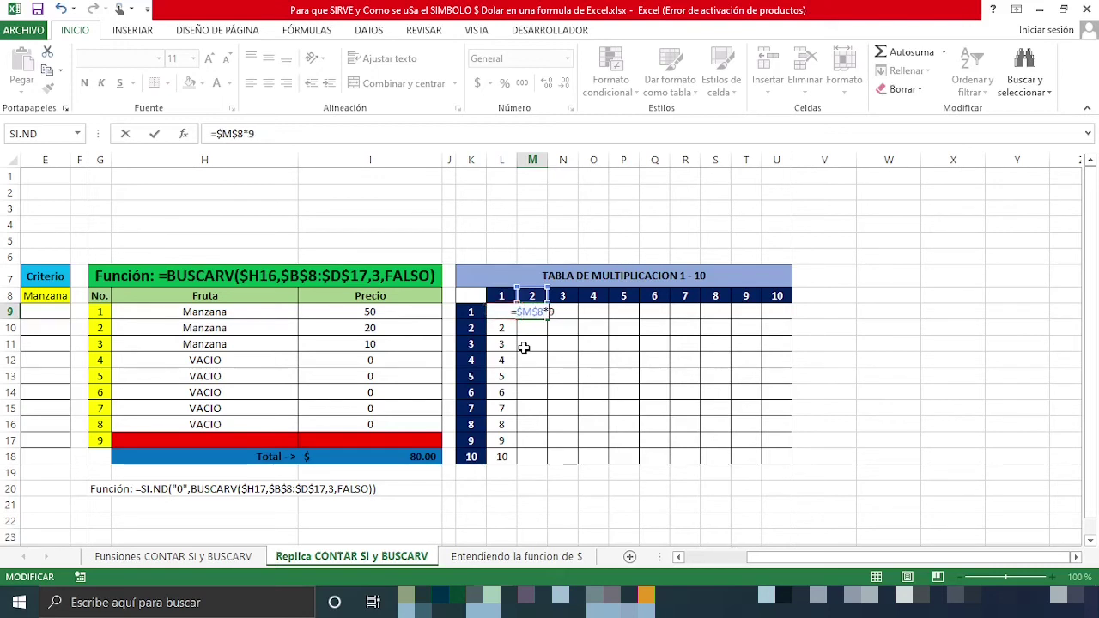
text(K)
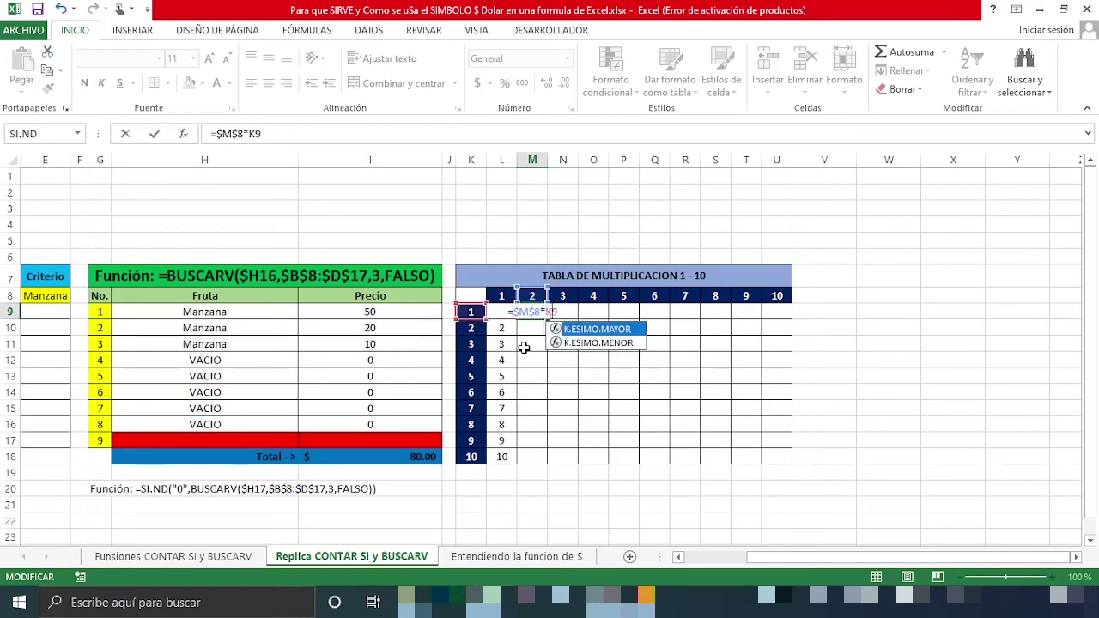
text(1)
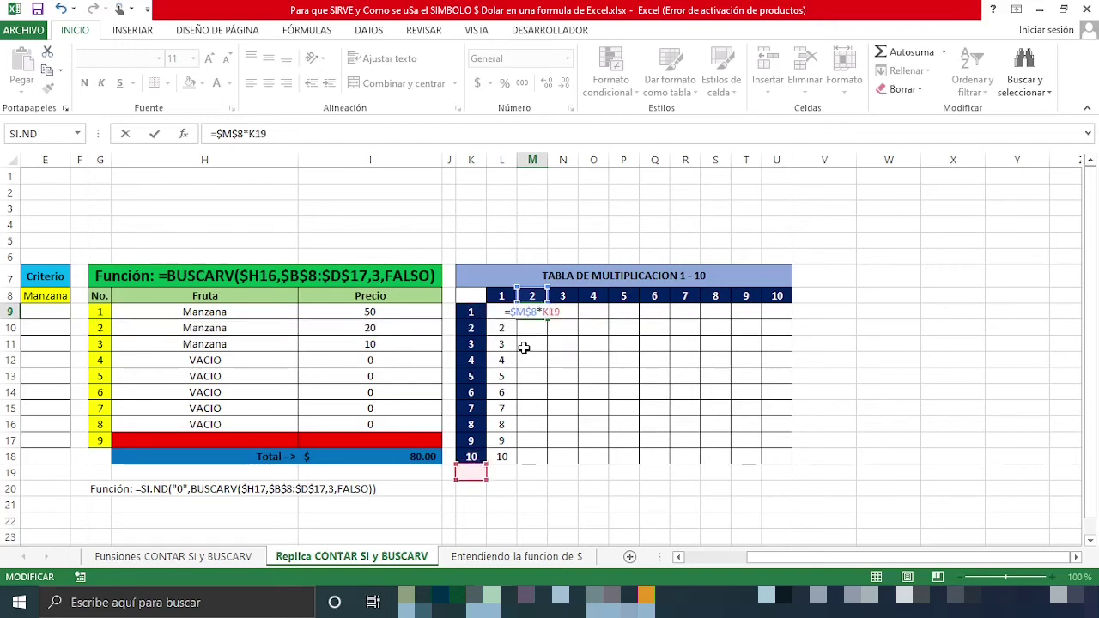
key(Delete)
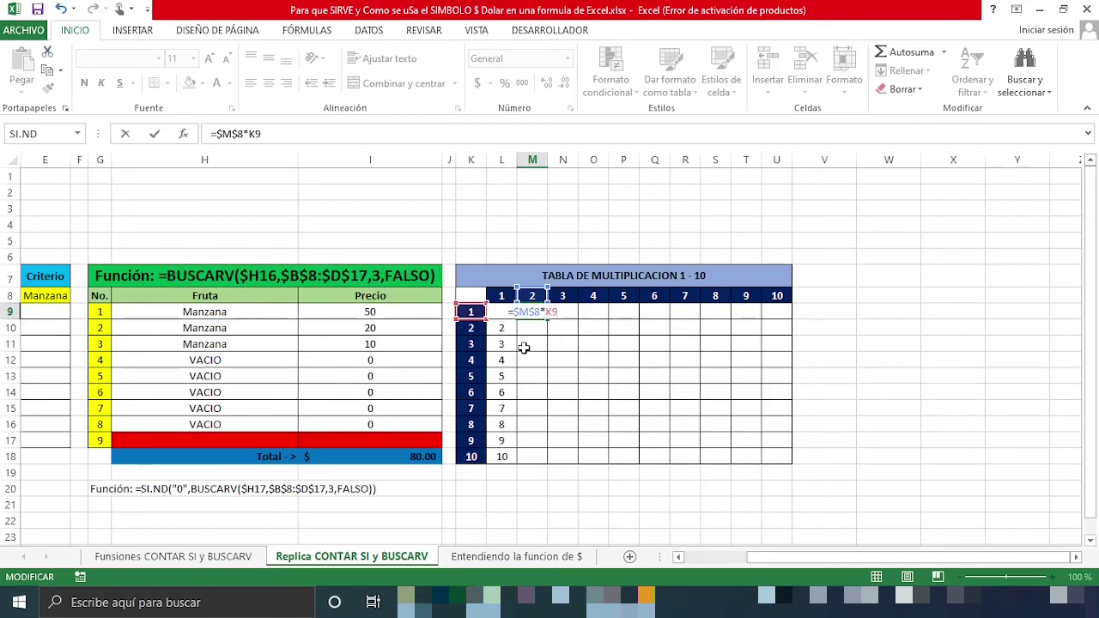
key(Return)
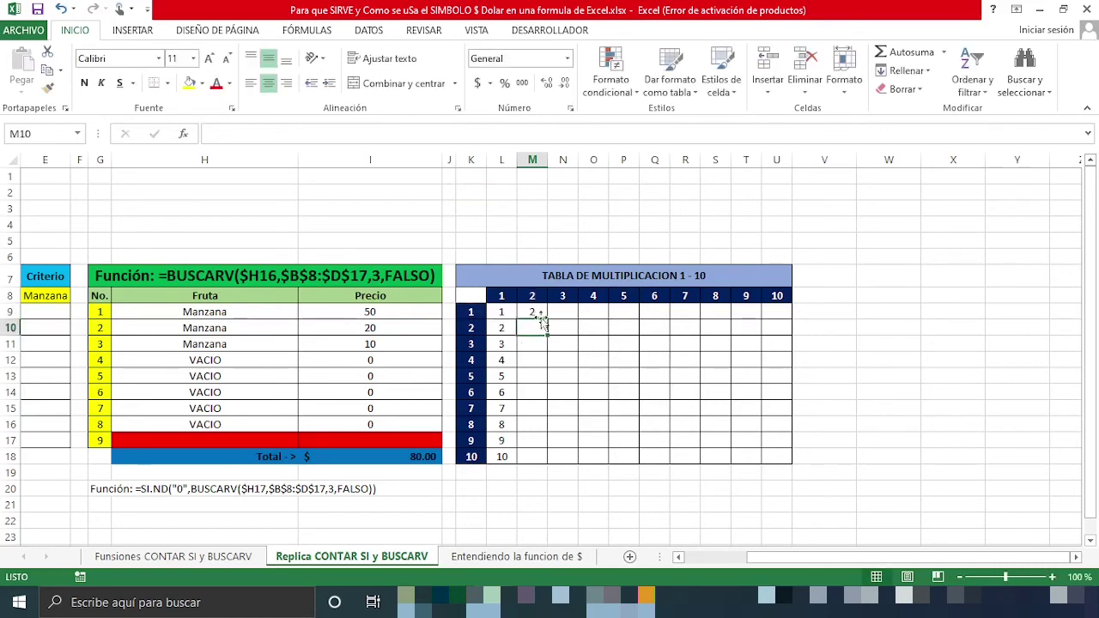
Fill the M9 formula down to M18 in the column for 2
click(534, 312)
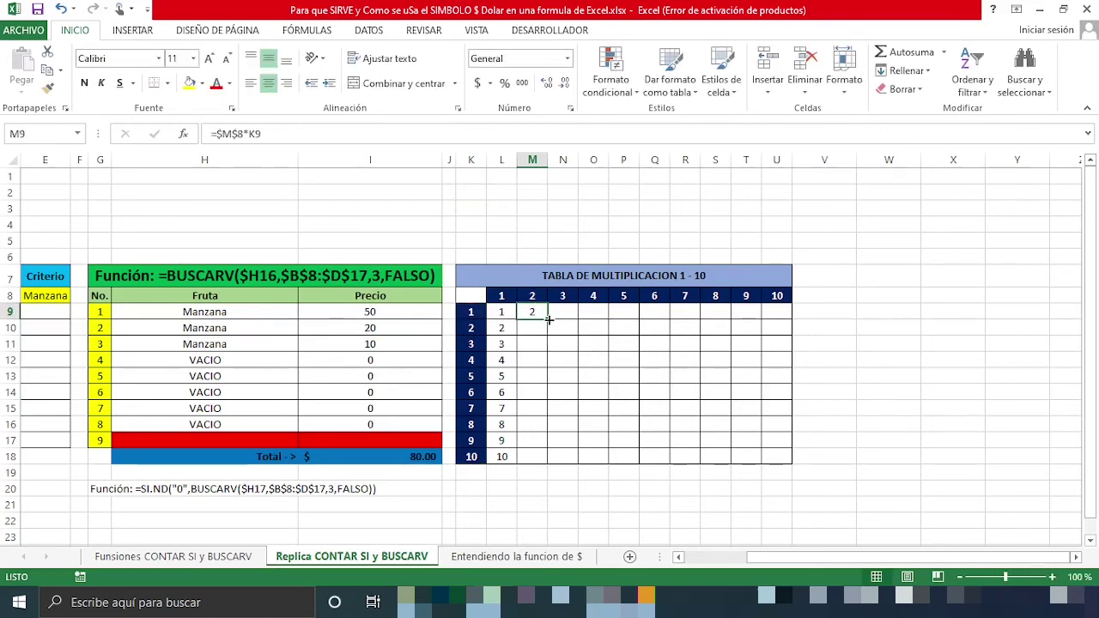
drag(548, 318, 552, 467)
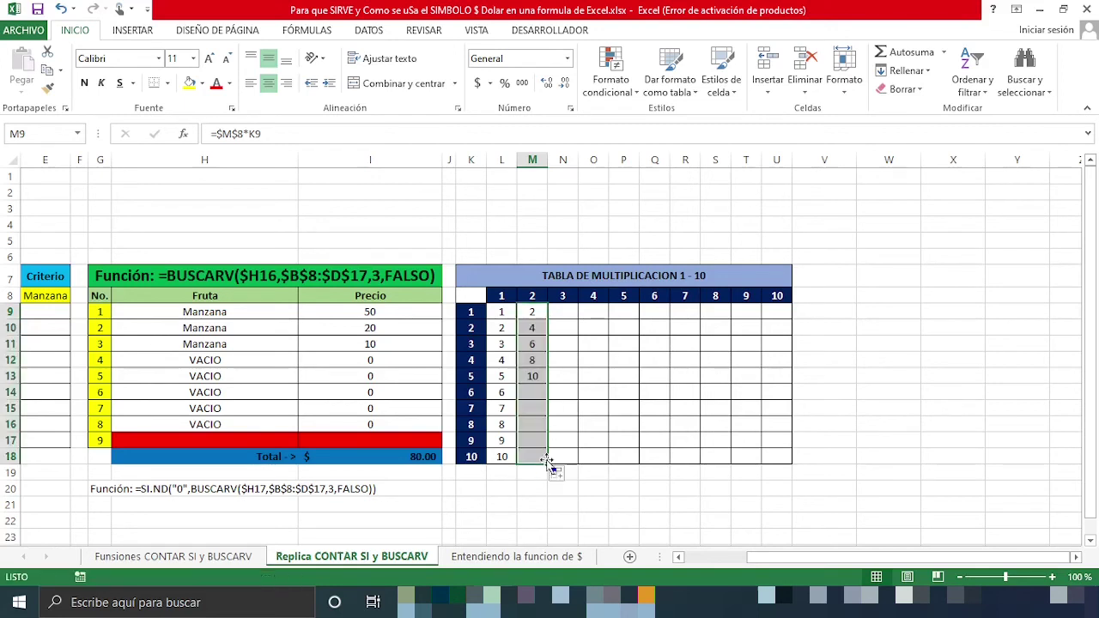
click(532, 313)
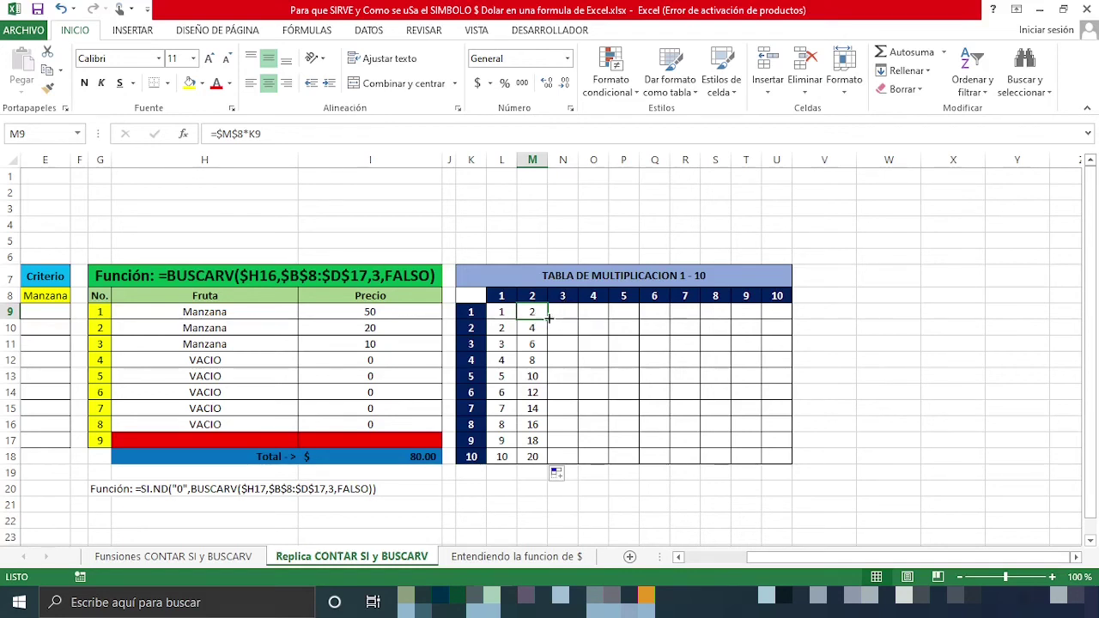
Review the L9 formula without changing it and clear the range L9:M18
click(503, 313)
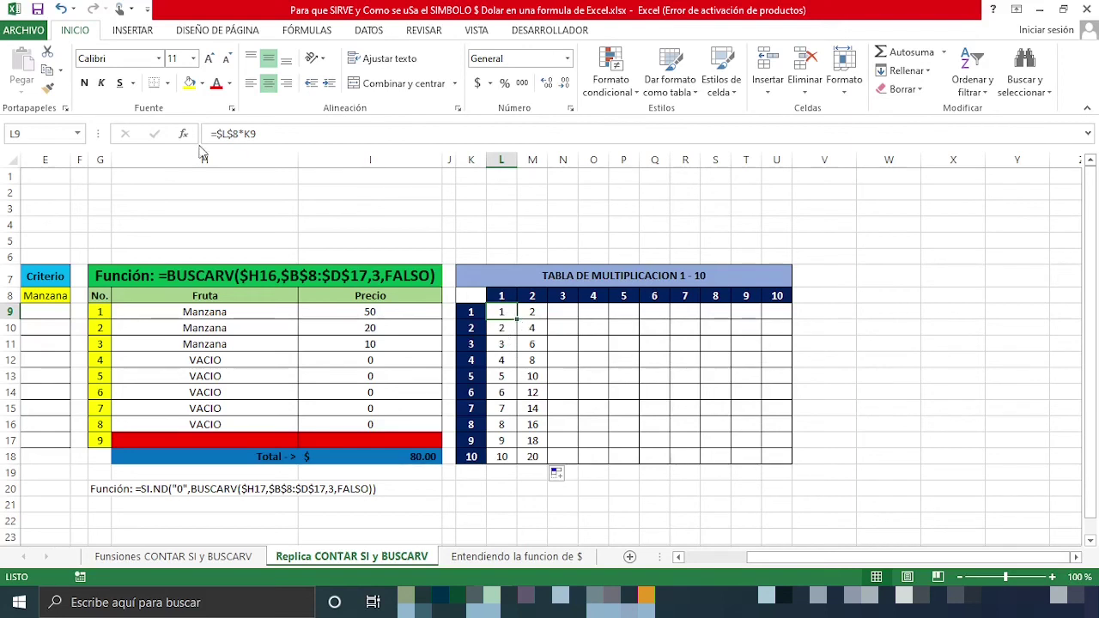
click(234, 134)
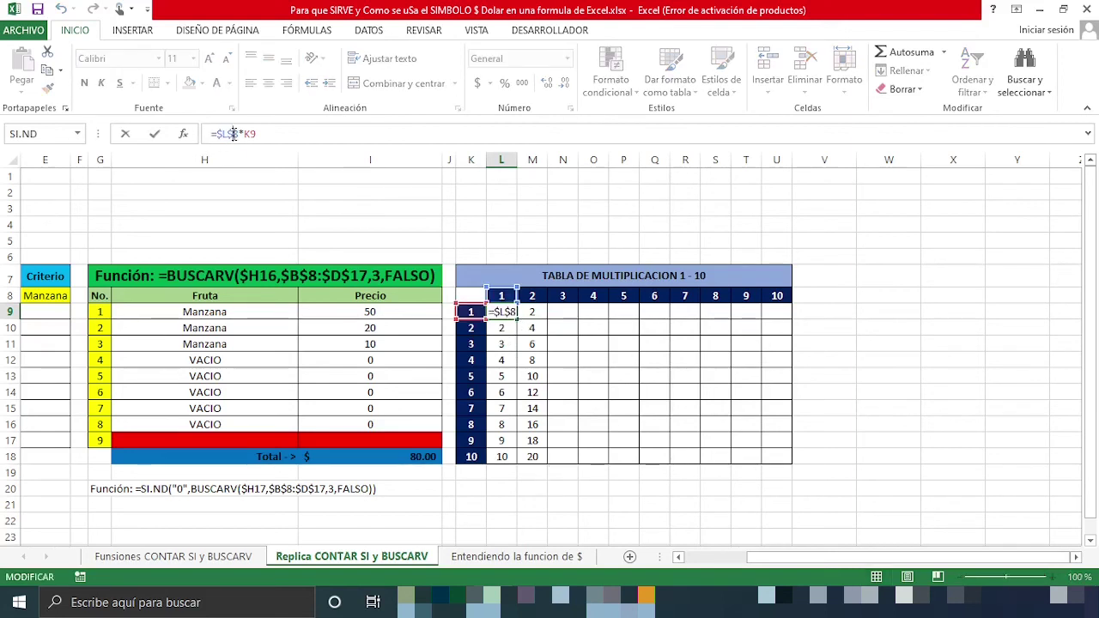
key(Return)
drag(503, 314, 553, 455)
key(Delete)
Build the formula =L8*K9 in the emptied cell L9, multiplying the column header by the row header
click(504, 316)
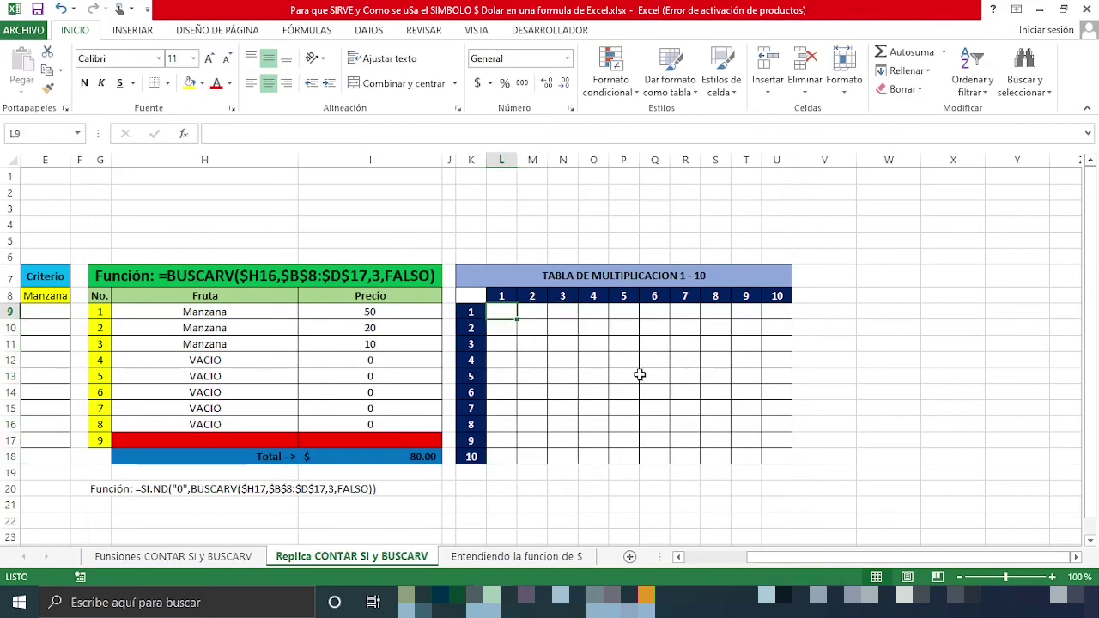
text(=)
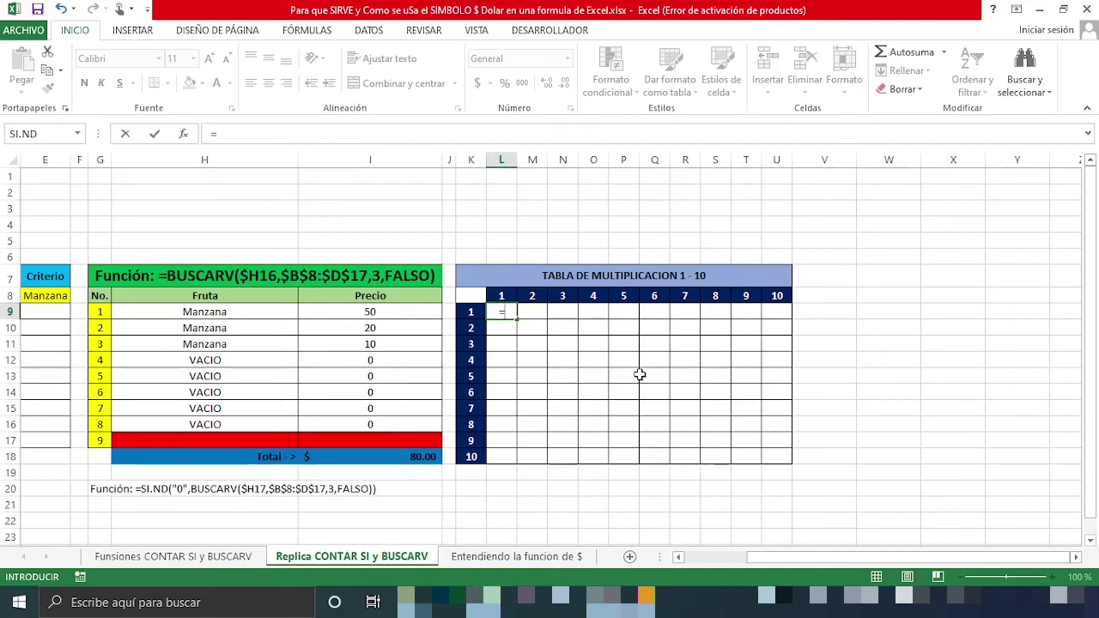
key(Up)
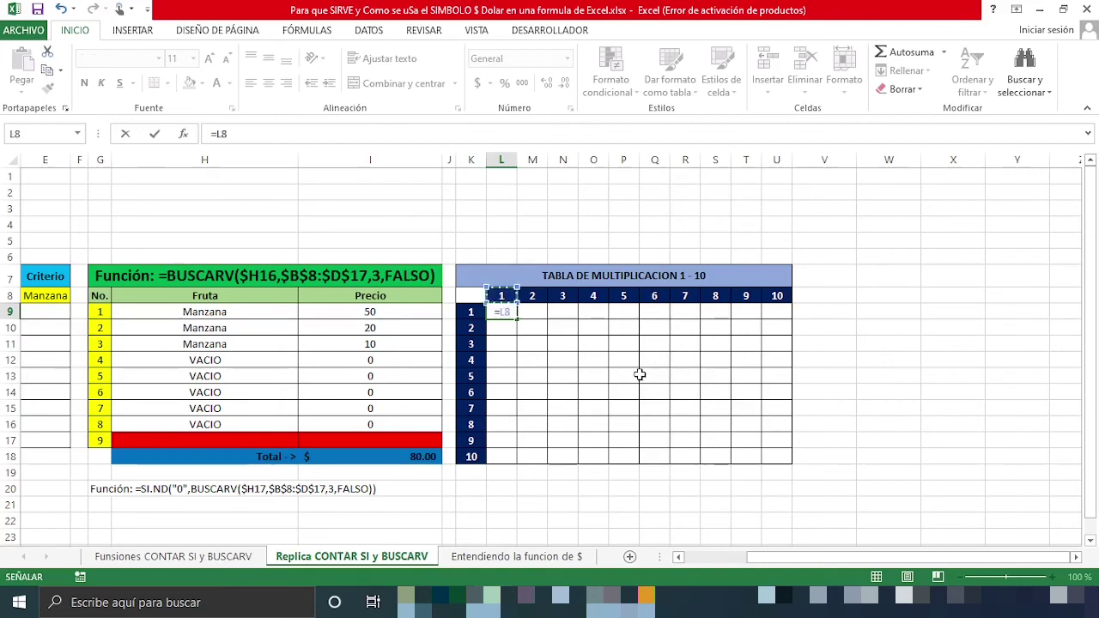
text(*)
key(Left)
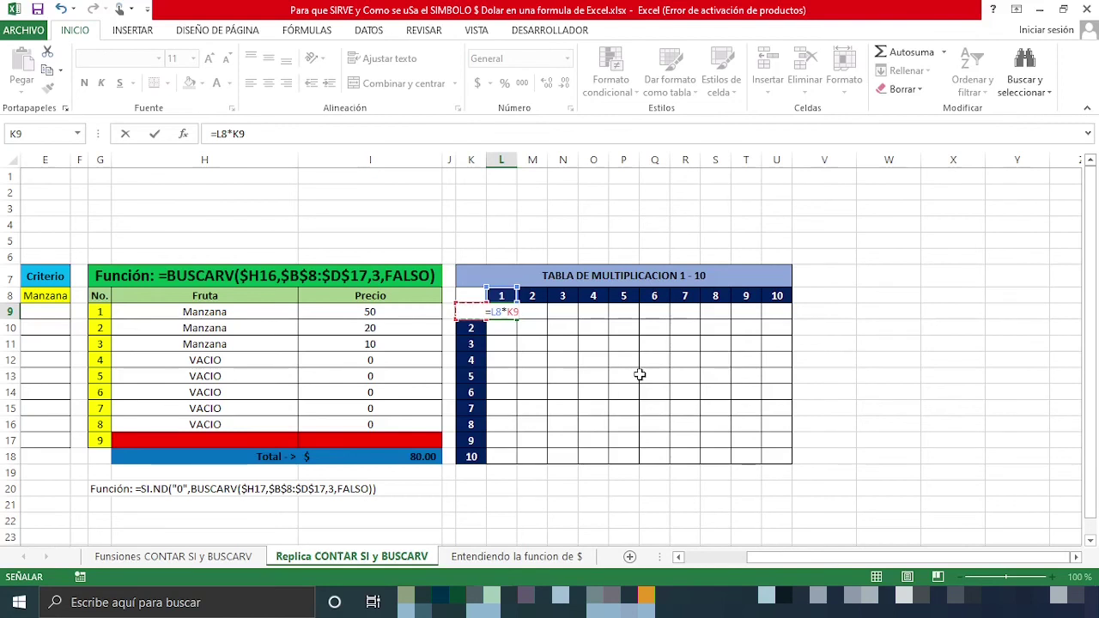
Lock the row of L8 and the column of K9 so the L9 formula reads =L$8*$K9, and enter it
click(512, 312)
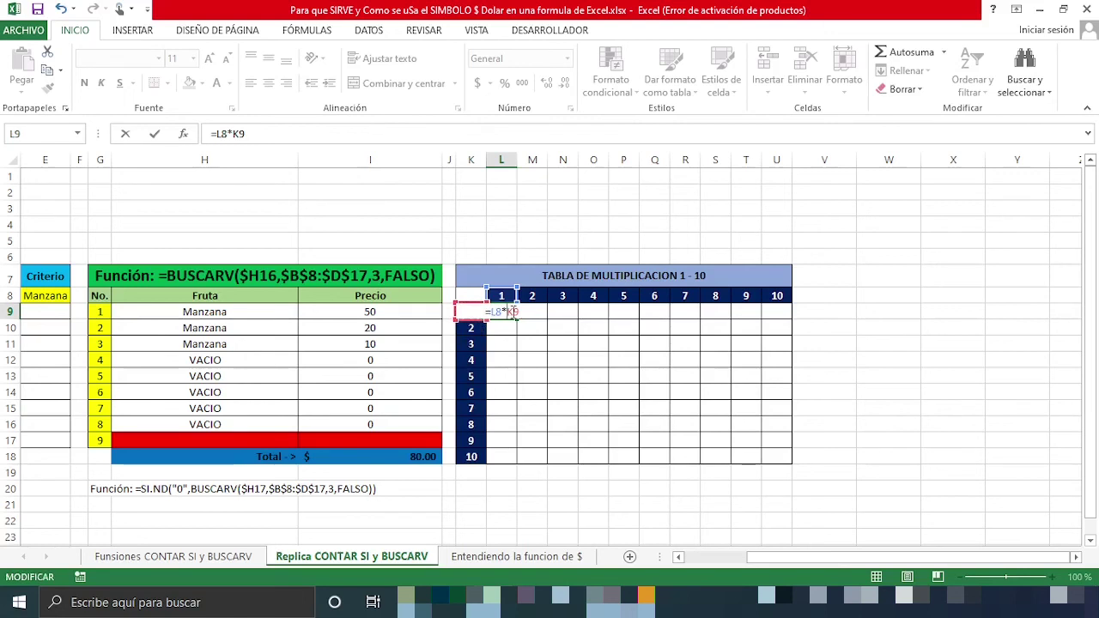
text($)
text($)
key(Return)
Fill the L9 formula down to row 18 and across to column U to complete the multiplication table
click(512, 314)
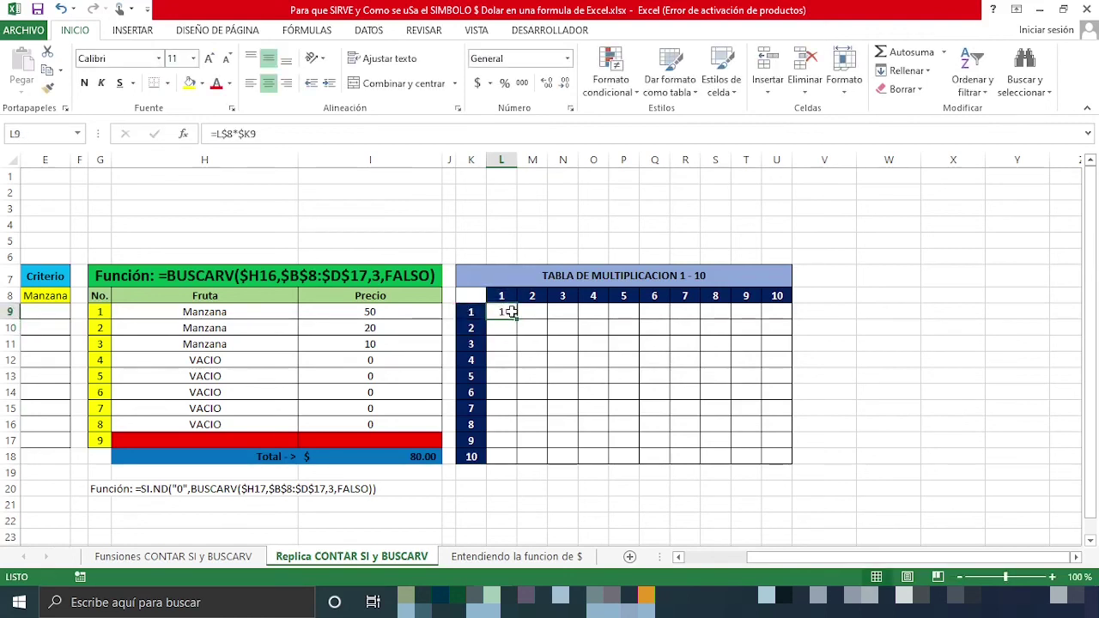
drag(516, 320, 547, 461)
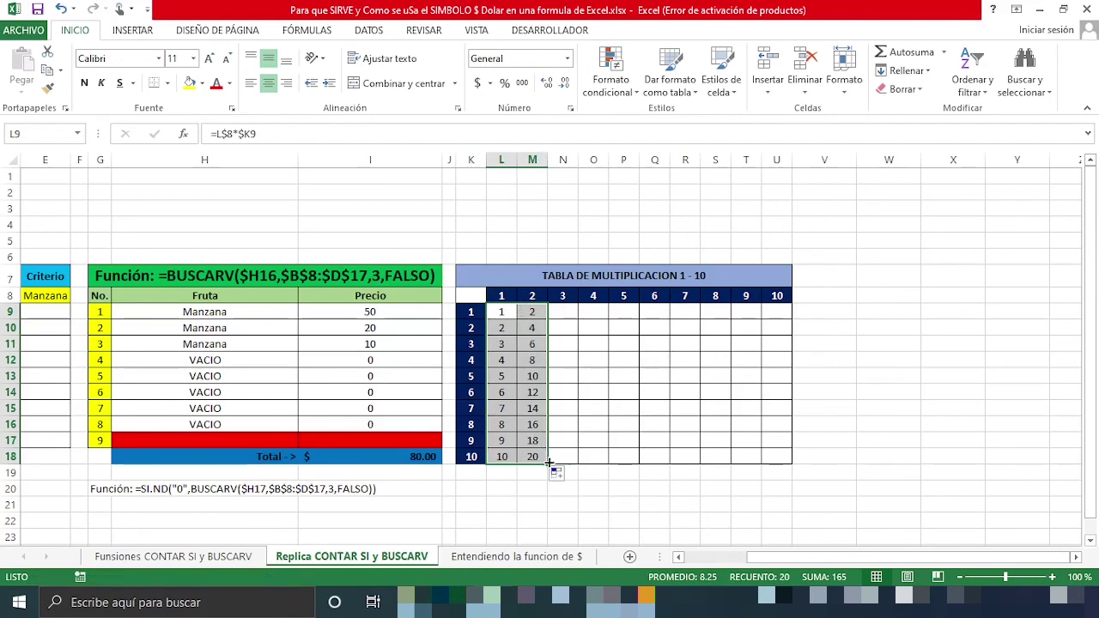
drag(548, 463, 577, 468)
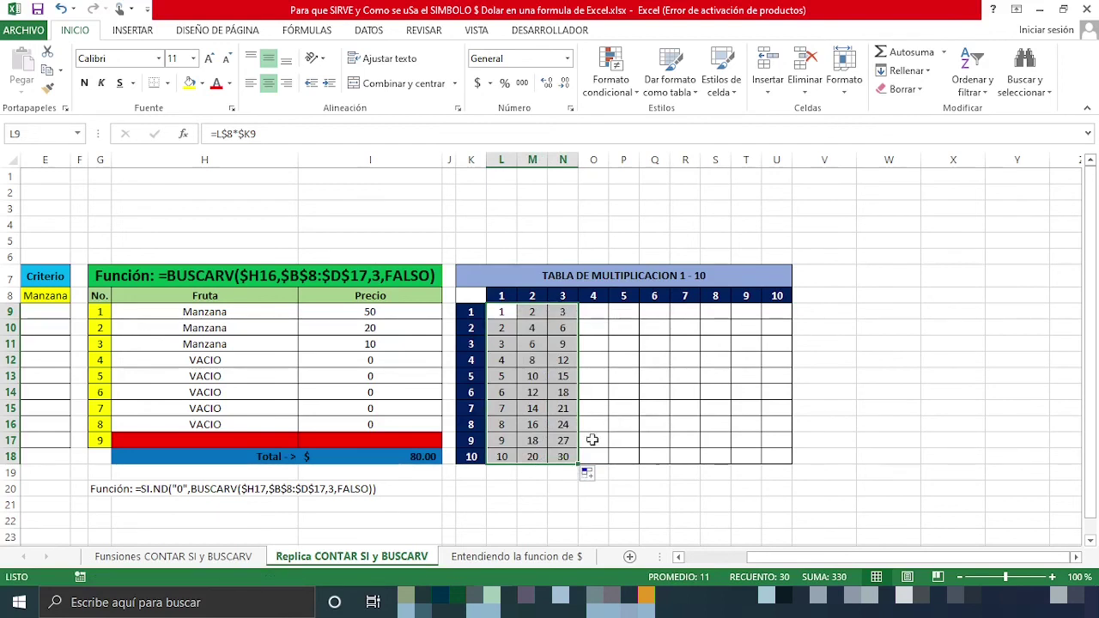
drag(579, 468, 782, 464)
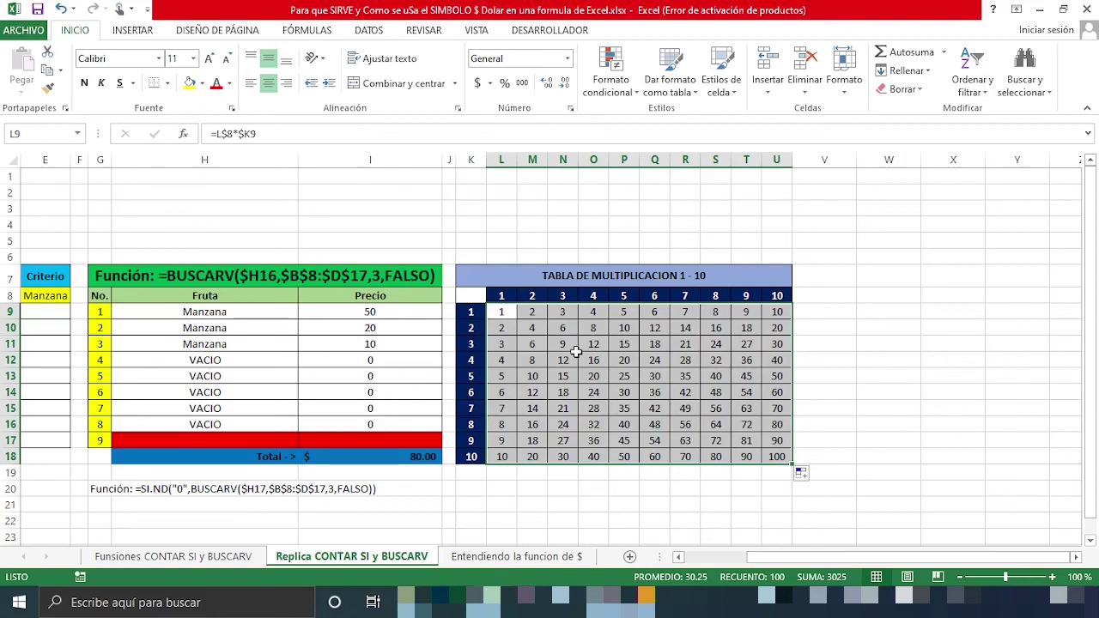
Examine the mixed references in the L9 formula, and leave the cell without changing it
click(510, 313)
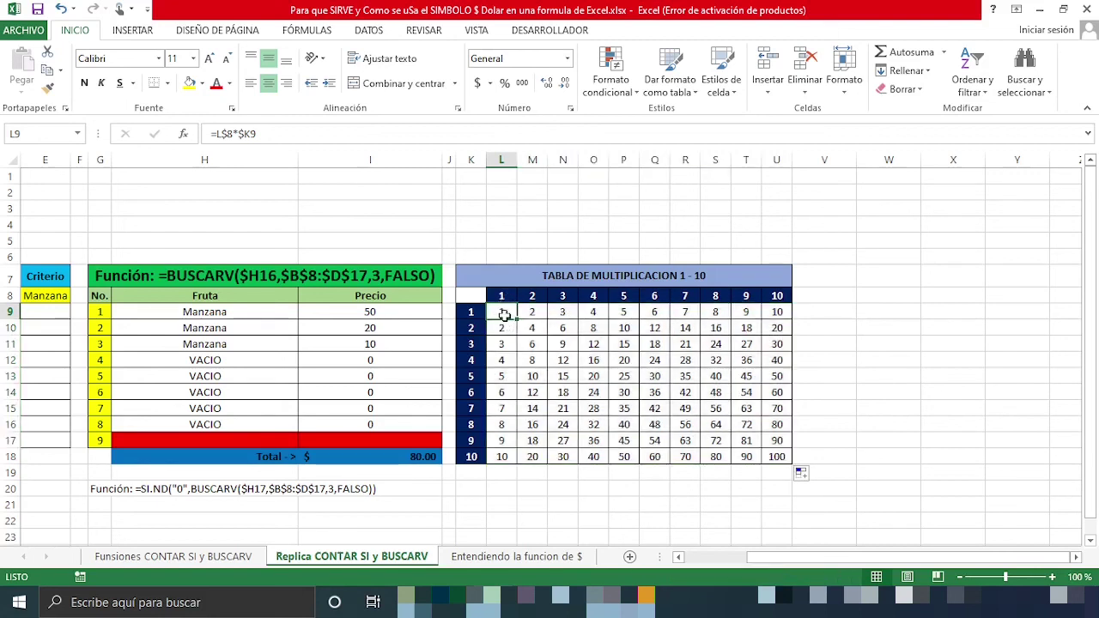
double_click(507, 313)
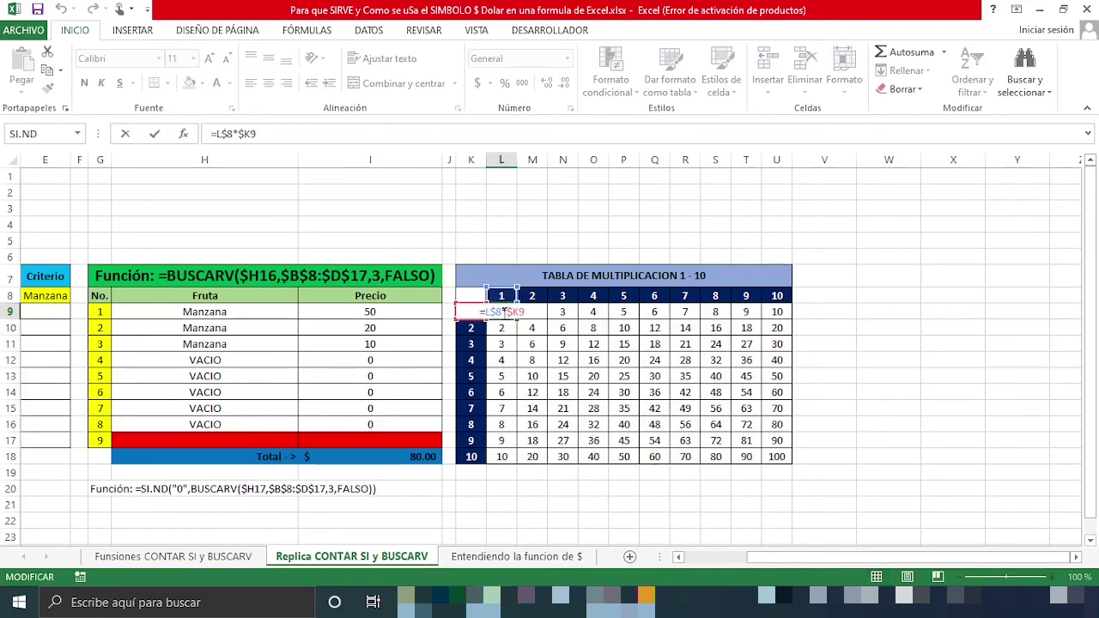
click(225, 135)
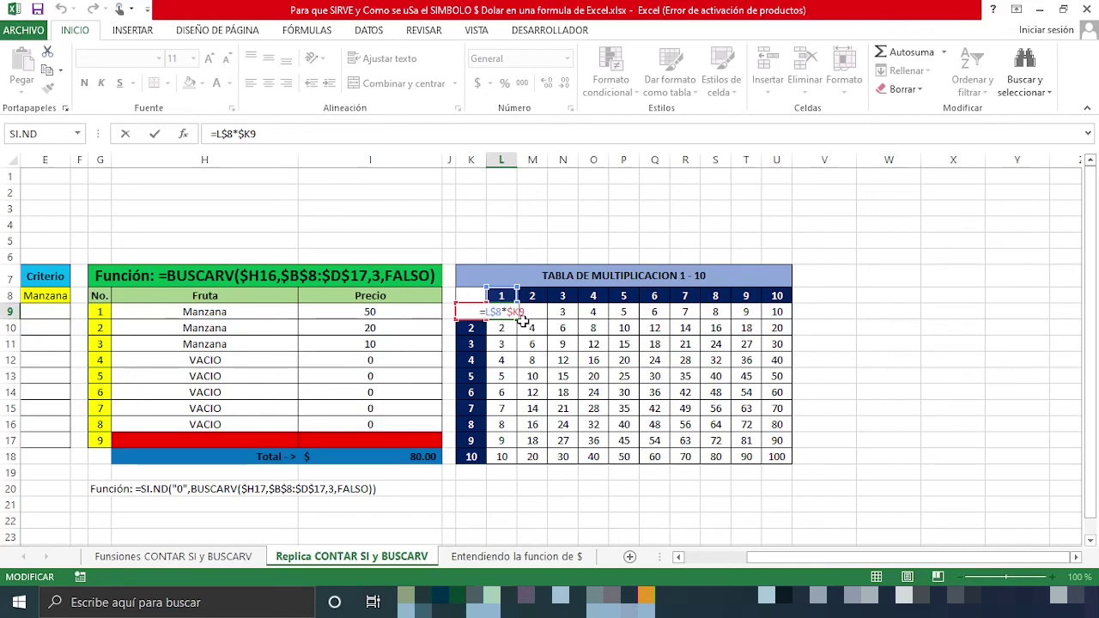
key(Escape)
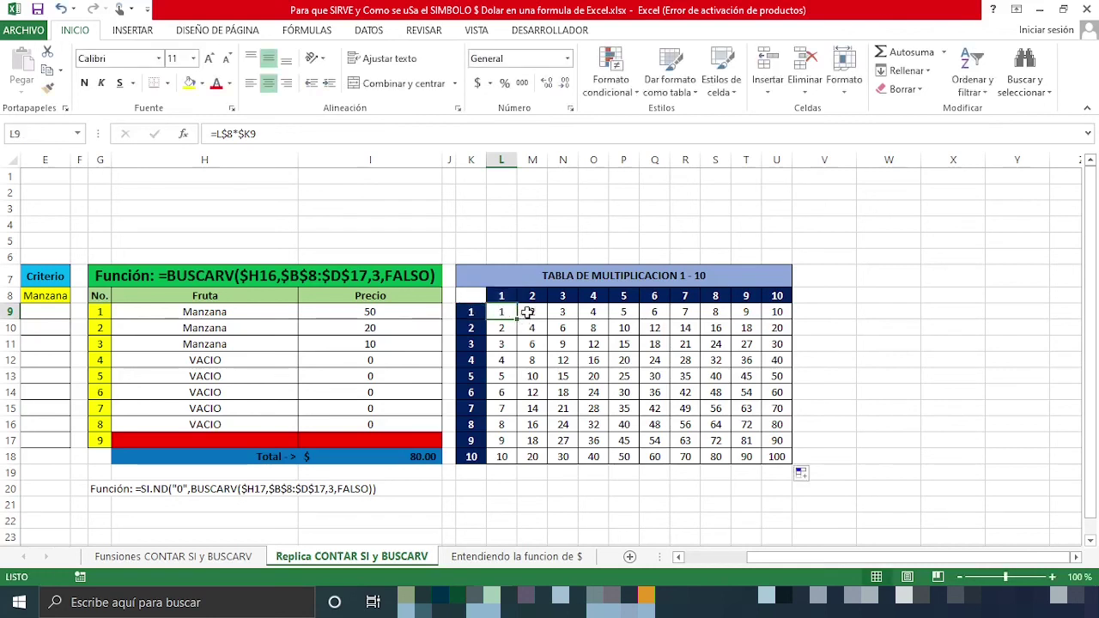